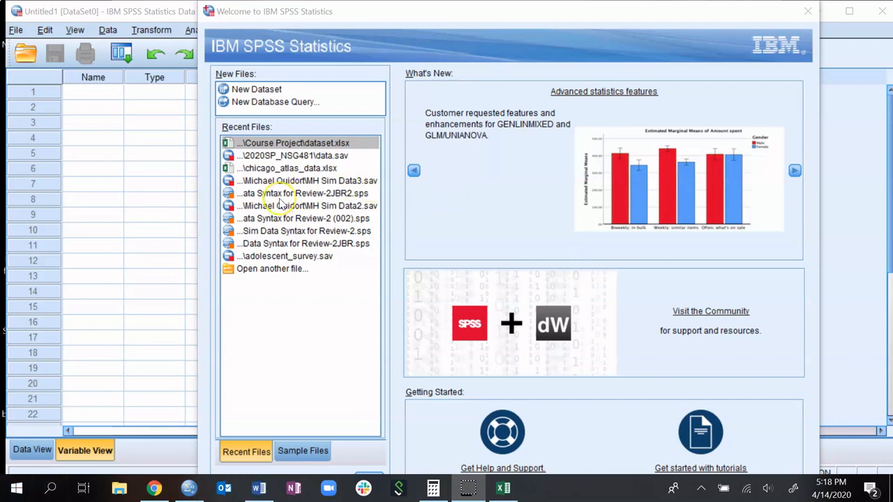
Start a new dataset and open chicago_atlas_data.xlsx from the Course Project folder as an Excel import.
{"action": "double_click", "coordinate": [243, 94]}
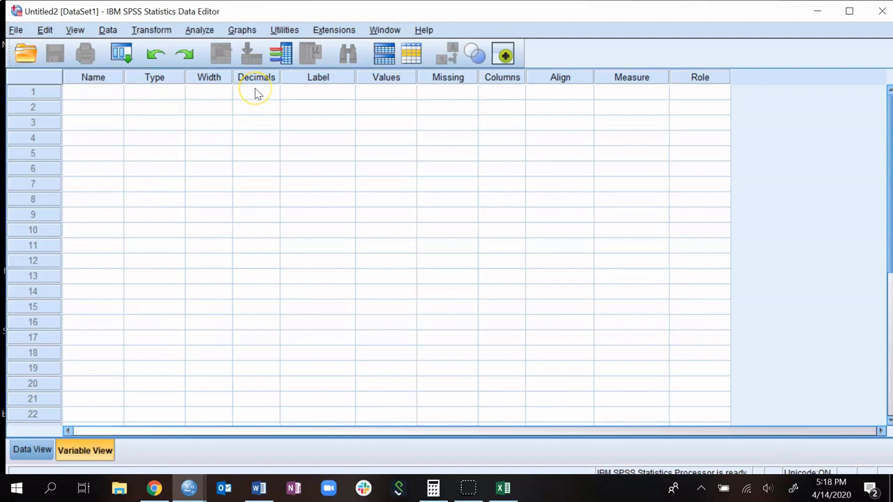
{"action": "left_click", "coordinate": [13, 30]}
{"action": "mouse_move", "coordinate": [70, 80]}
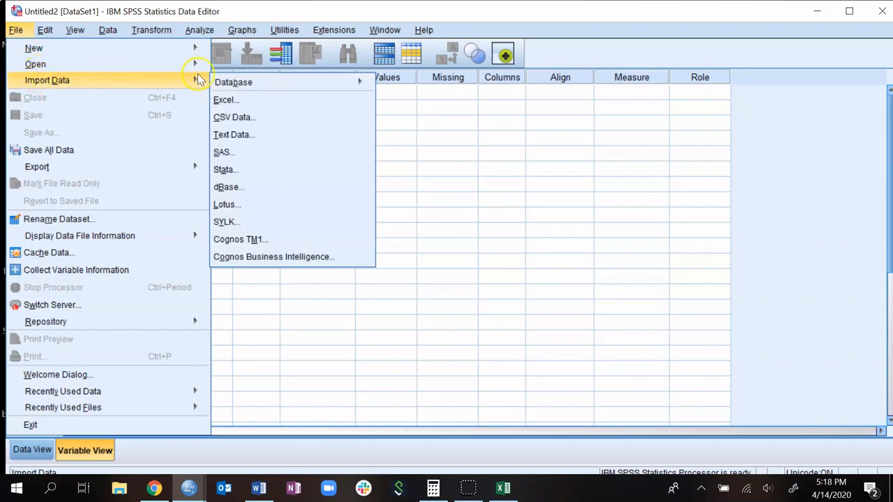
{"action": "left_click", "coordinate": [244, 99]}
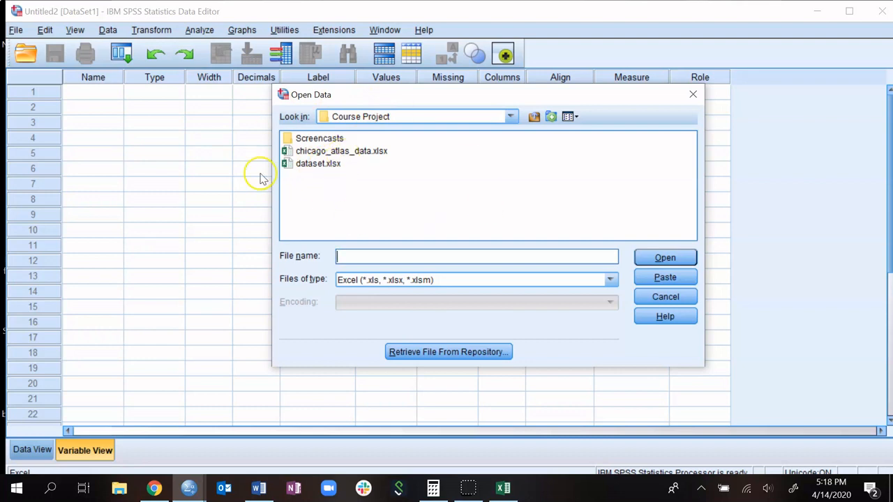
{"action": "left_click_drag", "start_coordinate": [369, 93], "coordinate": [213, 61]}
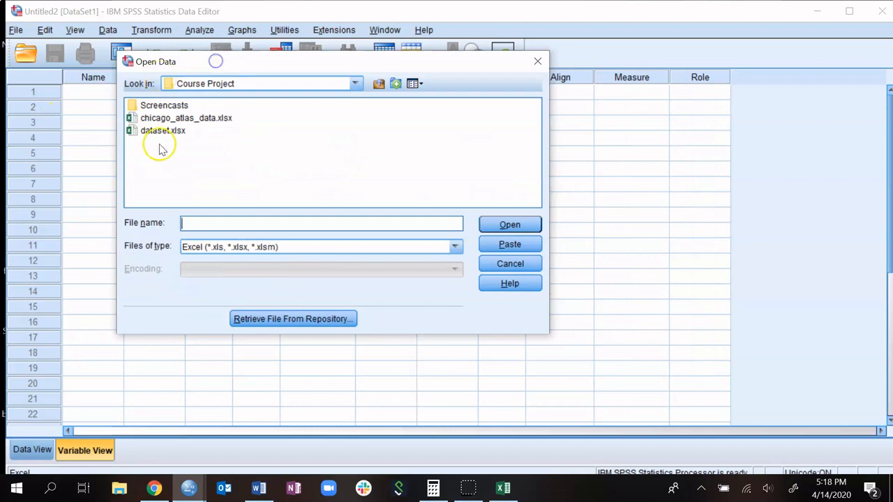
{"action": "left_click", "coordinate": [202, 122]}
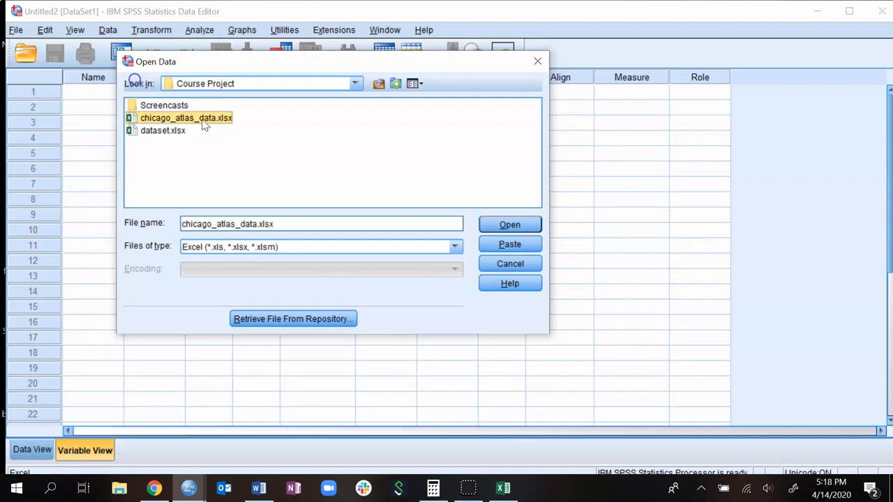
{"action": "left_click", "coordinate": [510, 225]}
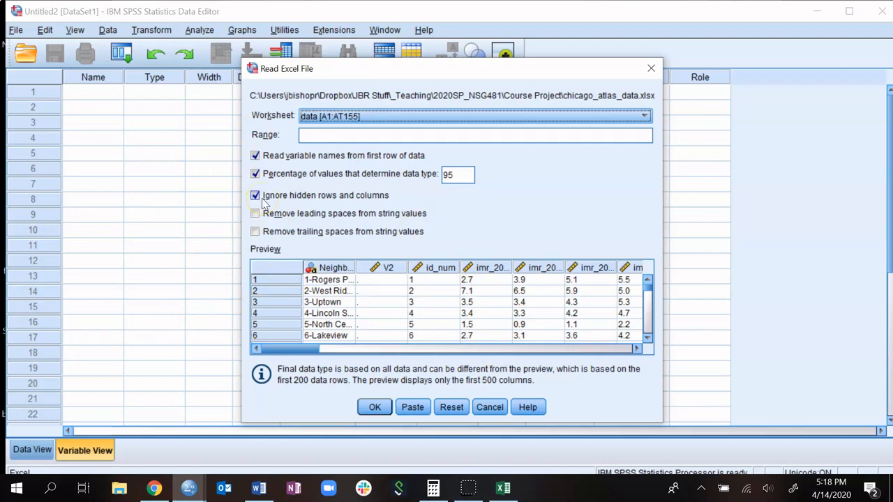
Preview the about worksheet, return to the data worksheet and look over its columns in the import preview.
{"action": "left_click", "coordinate": [436, 124]}
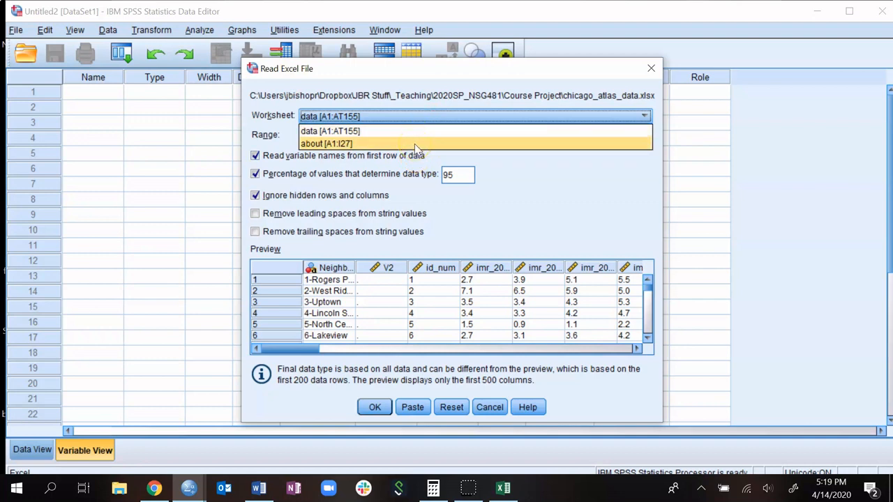
{"action": "left_click", "coordinate": [414, 144]}
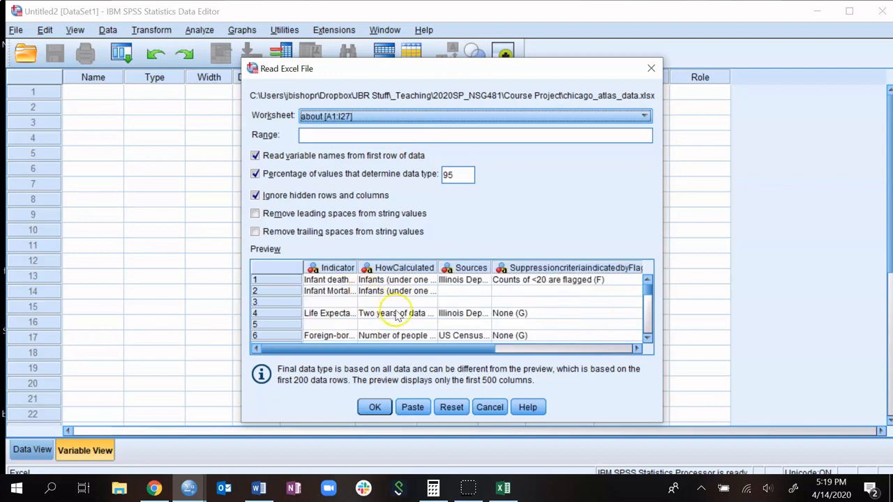
{"action": "left_click", "coordinate": [423, 116]}
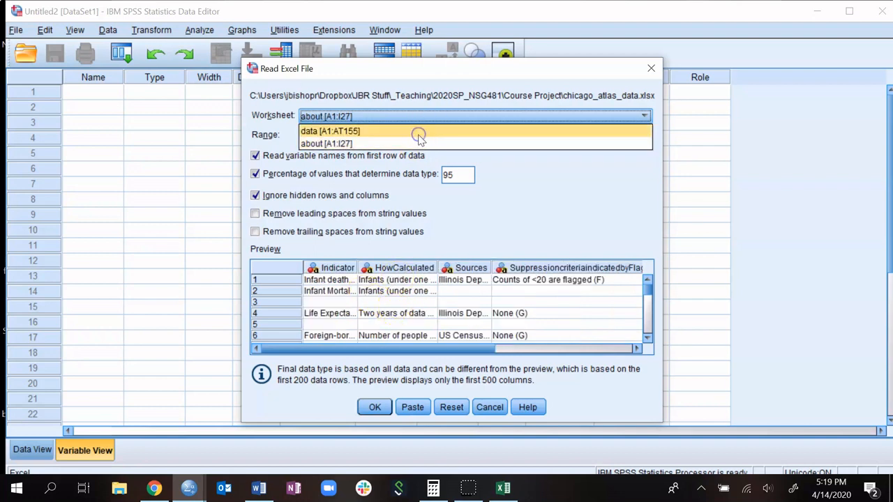
{"action": "left_click", "coordinate": [419, 136]}
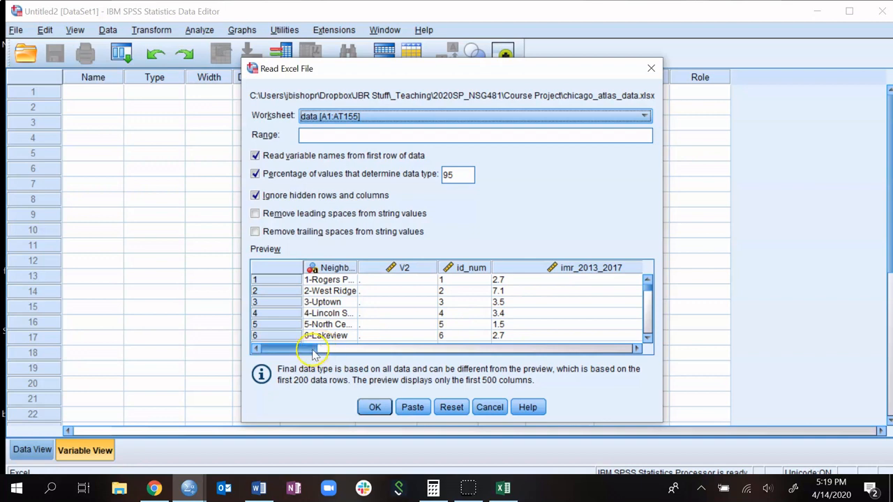
{"action": "left_click_drag", "start_coordinate": [313, 352], "coordinate": [422, 351]}
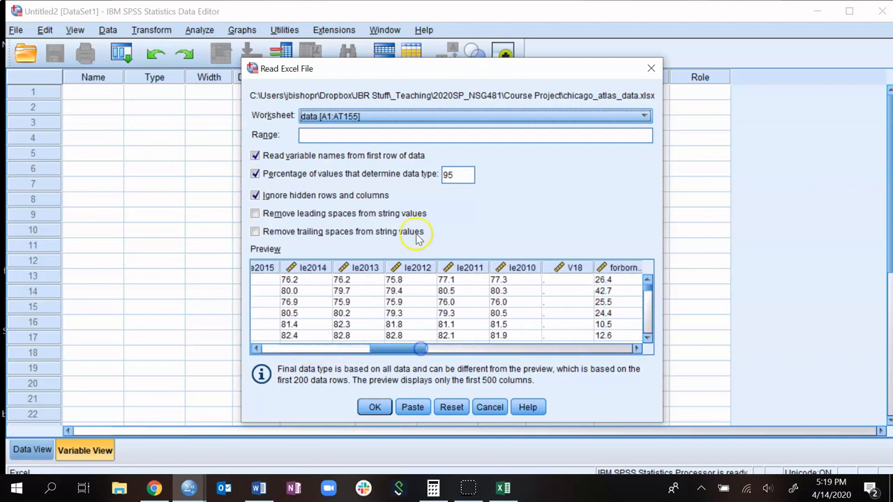
Look through the indicator descriptions in the about worksheet's preview, then select the data worksheet again.
{"action": "left_click", "coordinate": [419, 118]}
{"action": "left_click", "coordinate": [382, 143]}
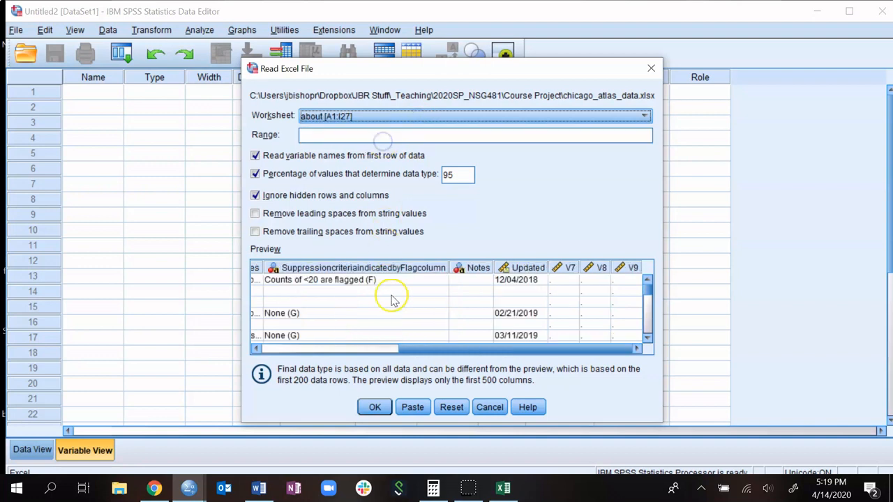
{"action": "left_click_drag", "start_coordinate": [460, 349], "coordinate": [293, 361]}
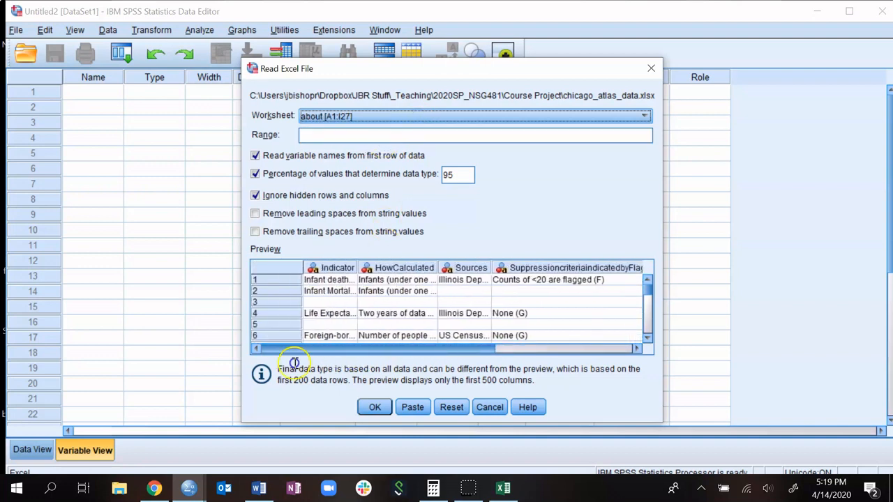
{"action": "scroll", "coordinate": [335, 328], "scroll_direction": "down", "scroll_amount": 6}
{"action": "scroll", "coordinate": [346, 330], "scroll_direction": "down", "scroll_amount": 1}
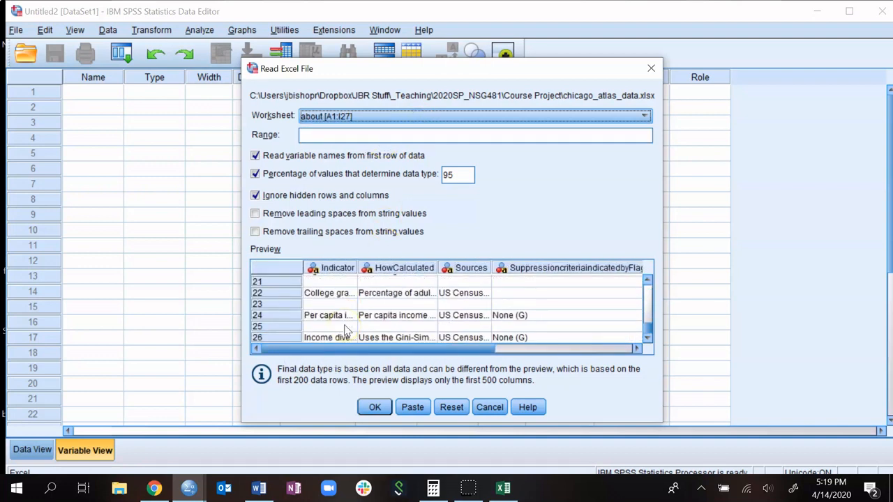
{"action": "scroll", "coordinate": [346, 331], "scroll_direction": "up", "scroll_amount": 7}
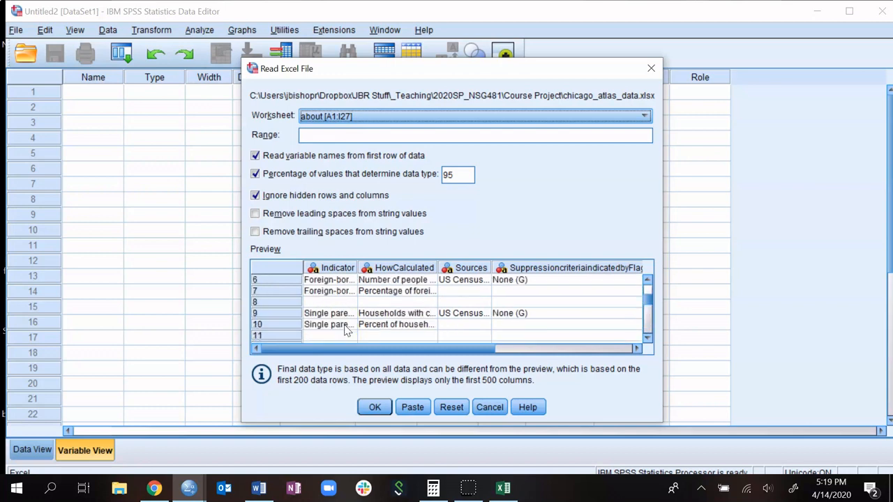
{"action": "left_click", "coordinate": [446, 117]}
{"action": "left_click", "coordinate": [430, 127]}
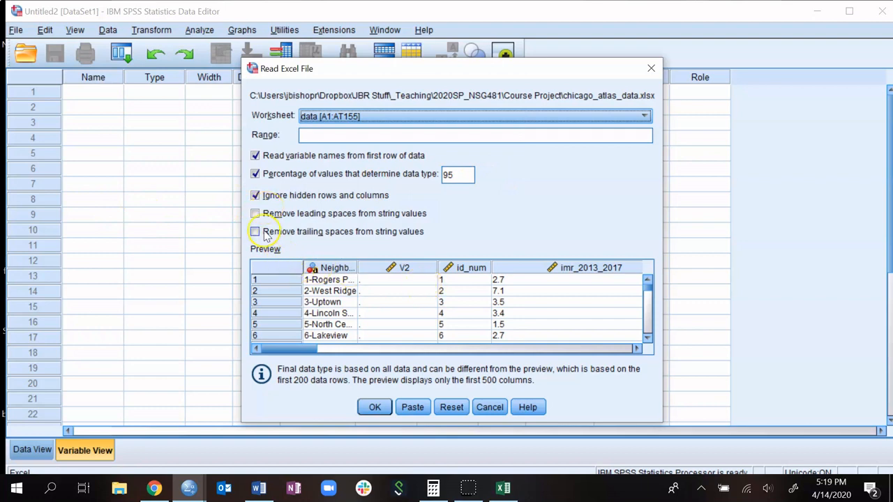
{"action": "left_click", "coordinate": [255, 196]}
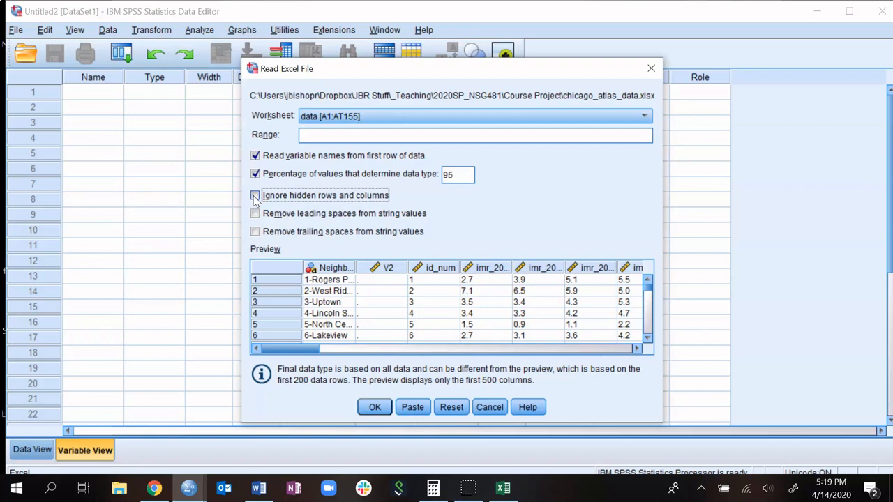
{"action": "left_click", "coordinate": [255, 196]}
{"action": "left_click", "coordinate": [256, 196]}
{"action": "left_click", "coordinate": [258, 201]}
{"action": "left_click", "coordinate": [256, 155]}
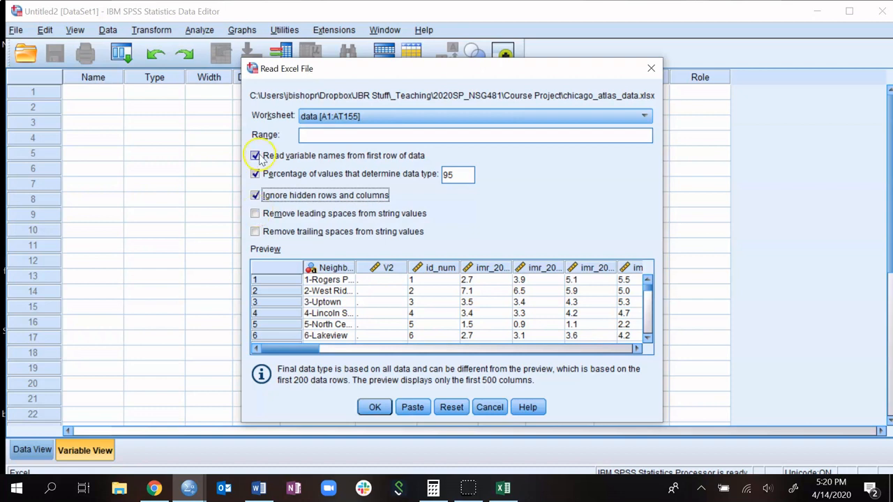
Enable removal of leading and trailing spaces from string values and import the data worksheet.
{"action": "left_click", "coordinate": [256, 214]}
{"action": "left_click", "coordinate": [256, 232]}
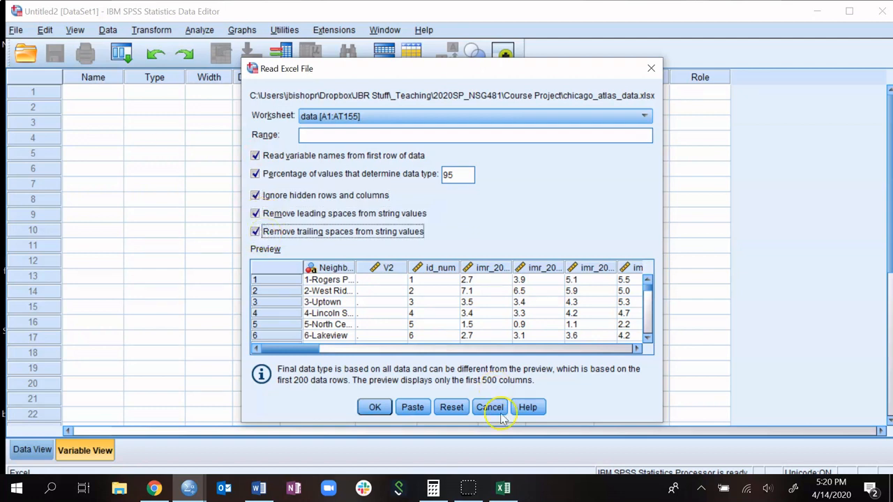
{"action": "left_click", "coordinate": [373, 408]}
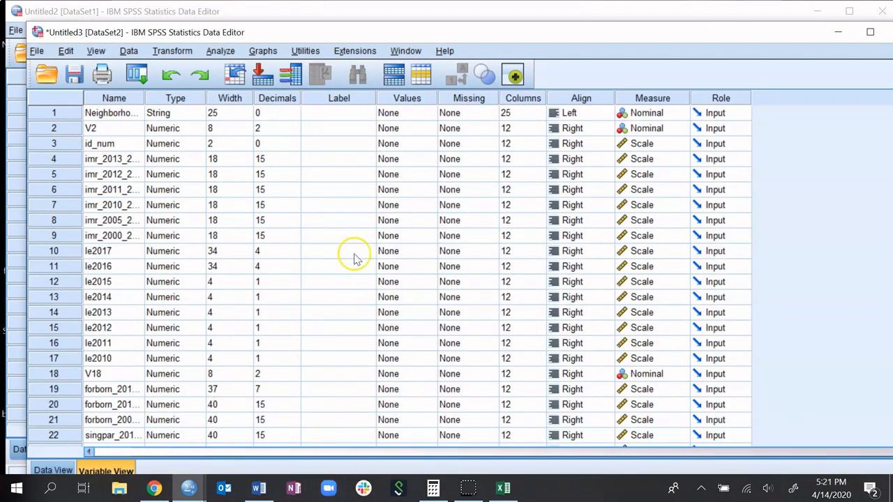
Show the imported dataset's case values and examine all variable columns from Neighborhood_ID to the gini variables and back.
{"action": "left_click", "coordinate": [56, 471]}
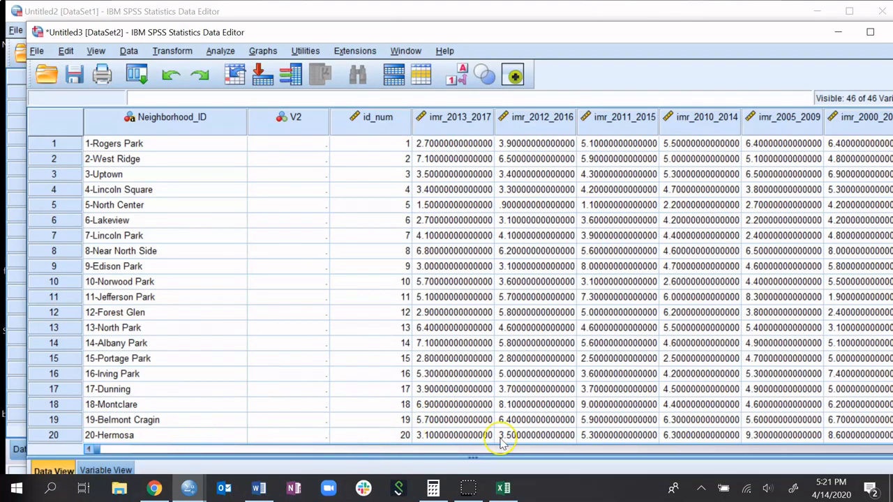
{"action": "left_click_drag", "start_coordinate": [538, 35], "coordinate": [486, 15]}
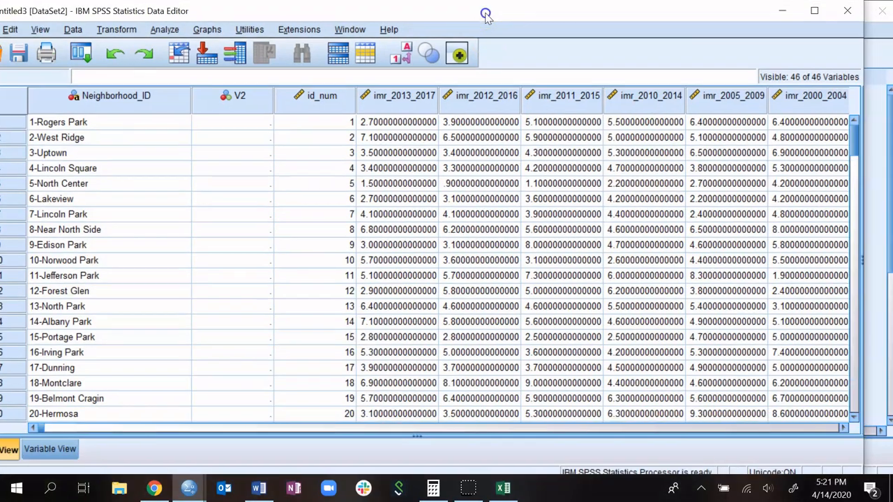
{"action": "left_click_drag", "start_coordinate": [43, 428], "coordinate": [741, 421]}
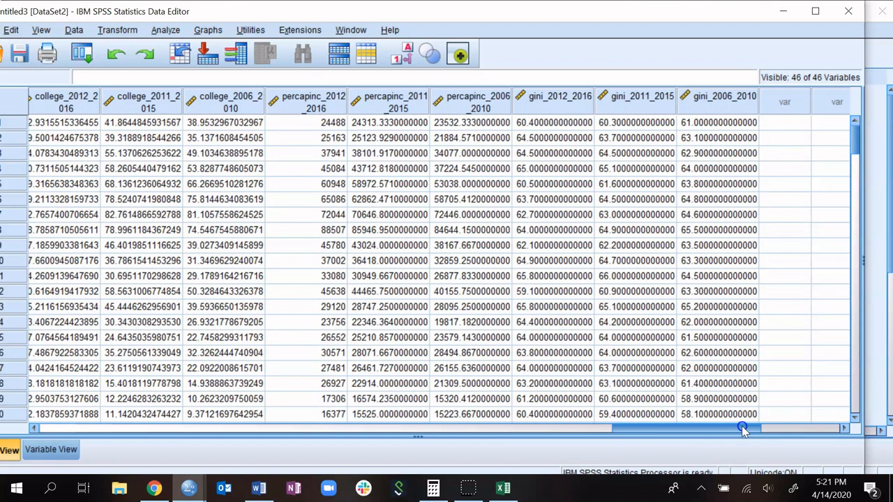
{"action": "left_click_drag", "start_coordinate": [743, 431], "coordinate": [711, 445]}
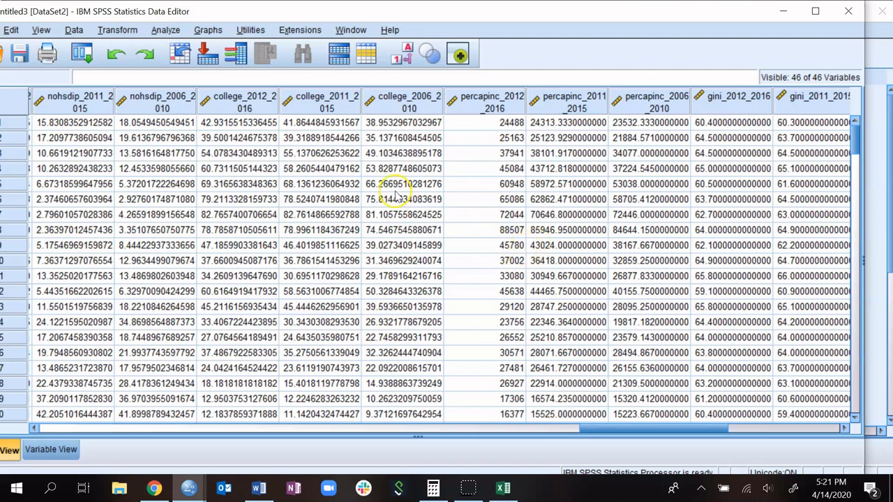
{"action": "left_click_drag", "start_coordinate": [617, 429], "coordinate": [562, 430]}
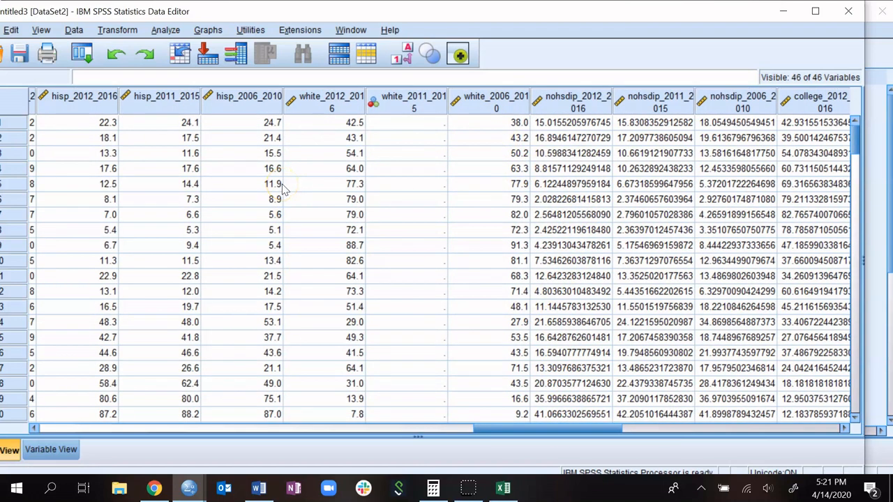
{"action": "left_click_drag", "start_coordinate": [612, 430], "coordinate": [537, 431]}
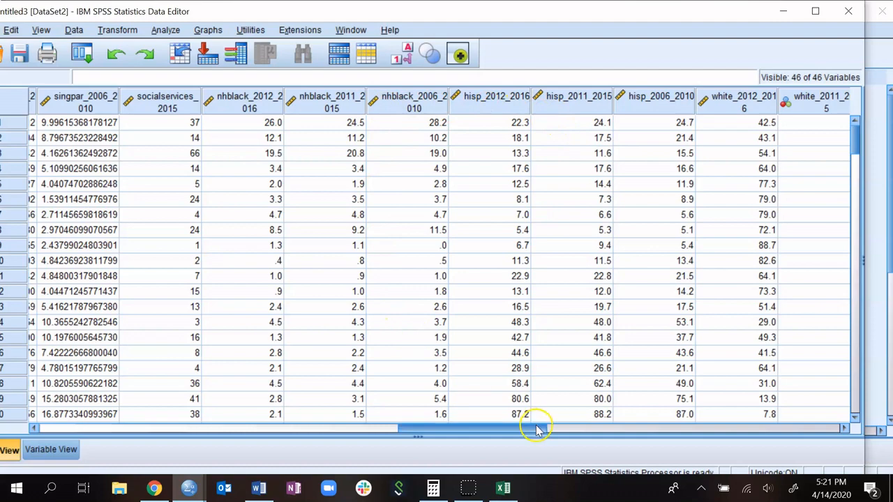
{"action": "left_click_drag", "start_coordinate": [537, 431], "coordinate": [485, 430]}
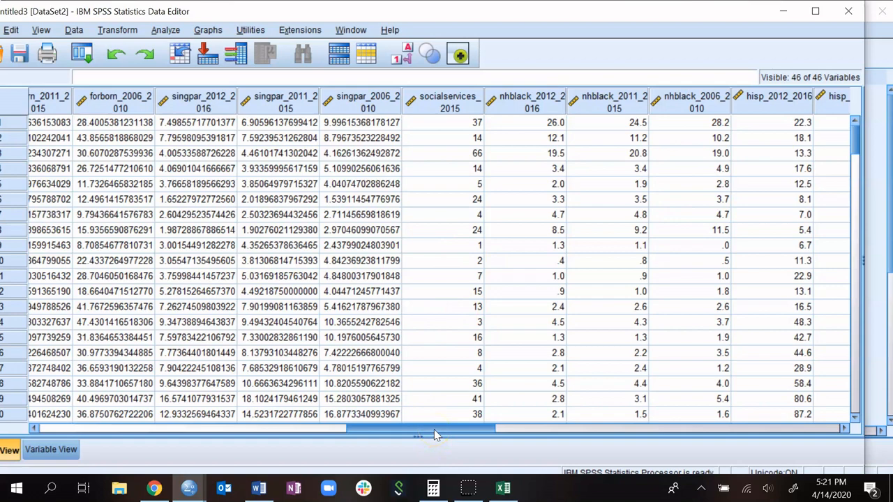
{"action": "left_click_drag", "start_coordinate": [434, 432], "coordinate": [420, 434]}
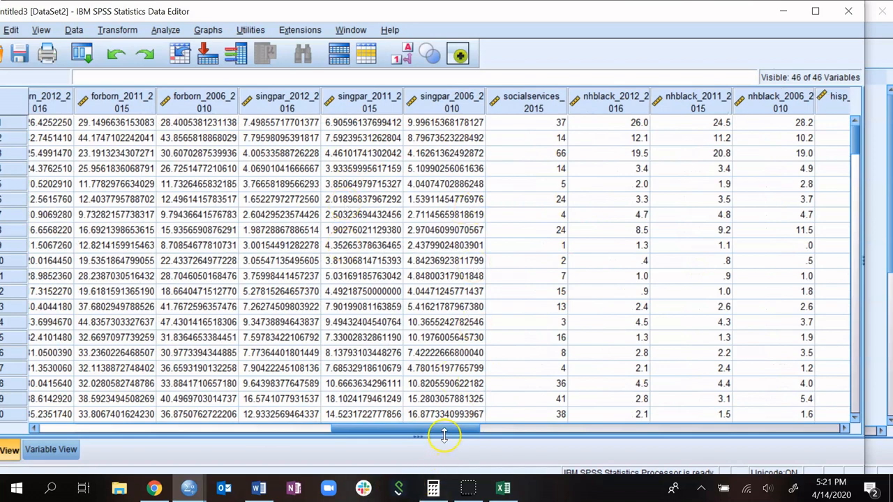
{"action": "left_click_drag", "start_coordinate": [444, 434], "coordinate": [404, 436]}
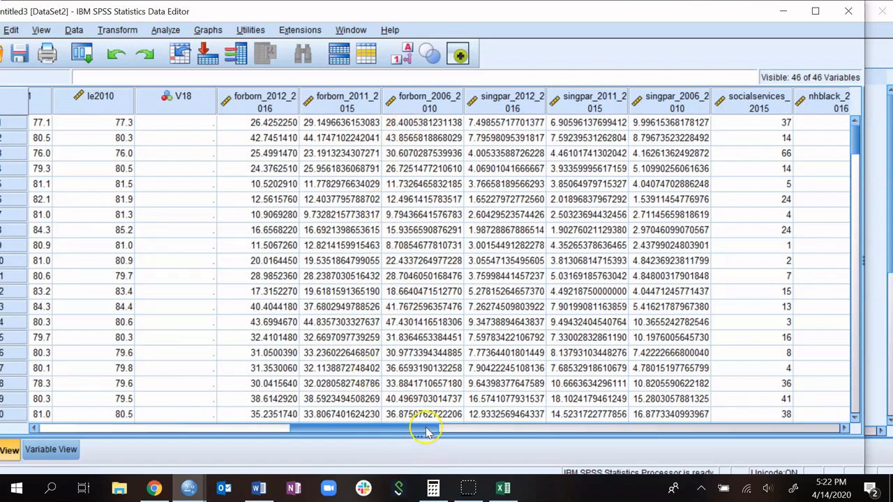
{"action": "left_click_drag", "start_coordinate": [427, 431], "coordinate": [370, 432]}
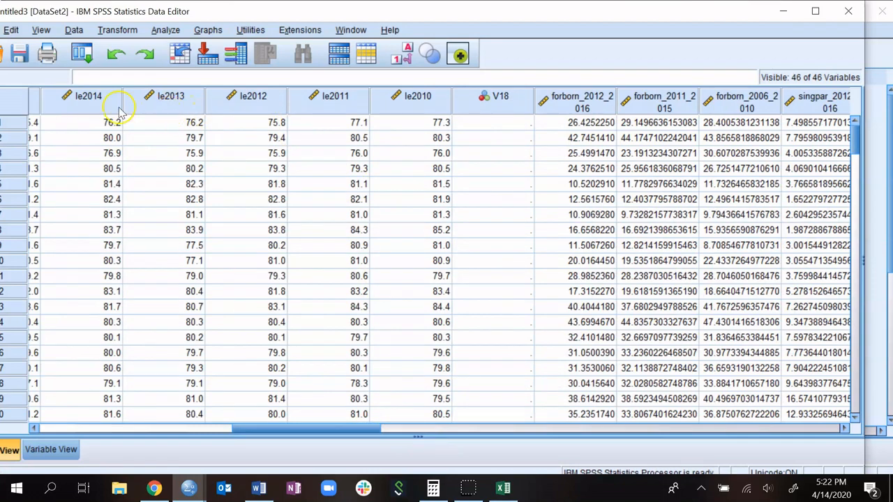
{"action": "left_click_drag", "start_coordinate": [365, 428], "coordinate": [243, 433]}
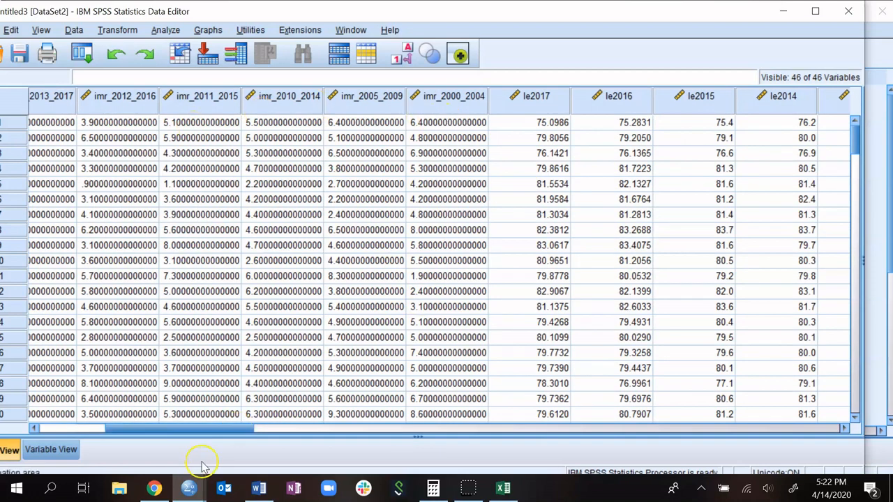
{"action": "left_click_drag", "start_coordinate": [206, 441], "coordinate": [104, 422]}
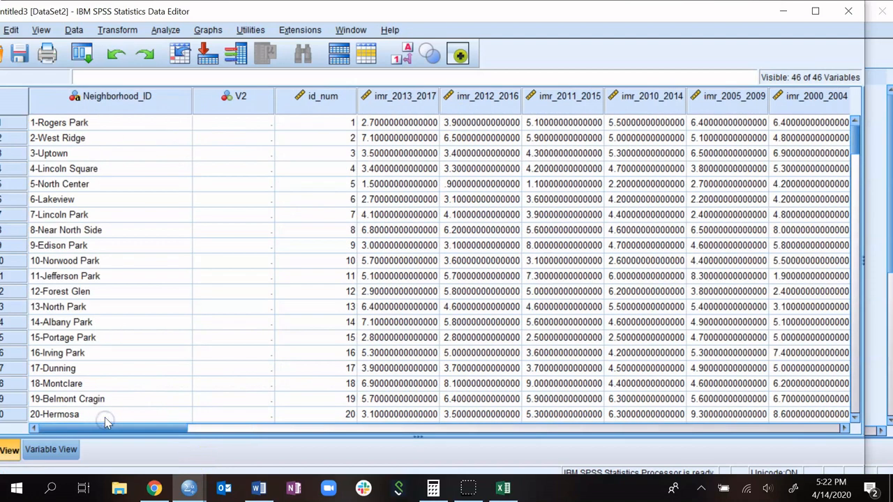
Save the imported dataset as imr_data in SPSS Statistics (*.sav) format in the Course Project folder.
{"action": "left_click_drag", "start_coordinate": [349, 9], "coordinate": [442, 24]}
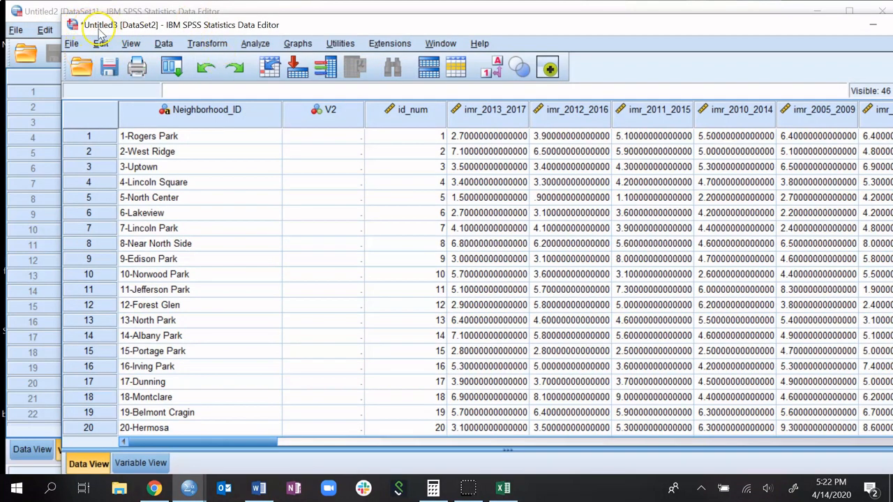
{"action": "left_click", "coordinate": [72, 45]}
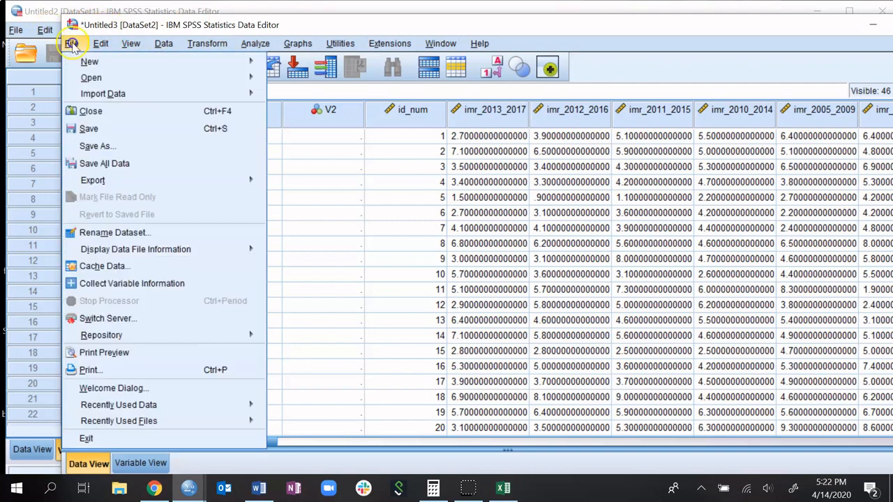
{"action": "left_click", "coordinate": [98, 148]}
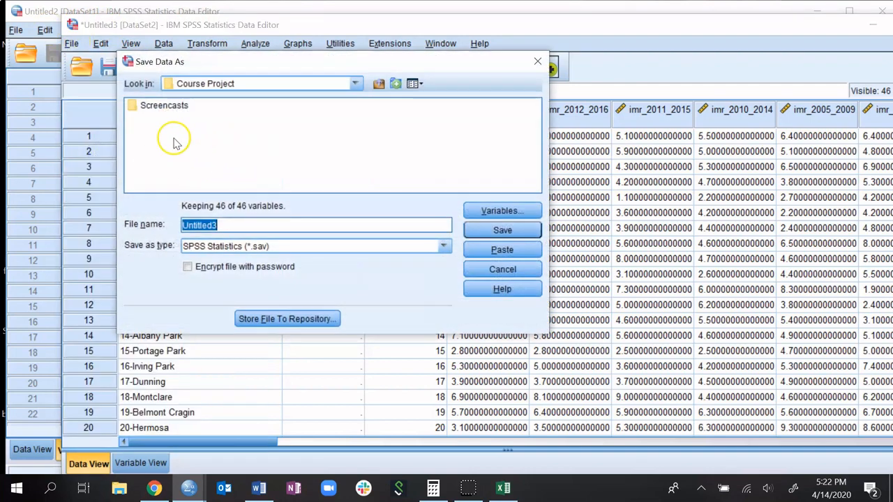
{"action": "type", "text": "data"}
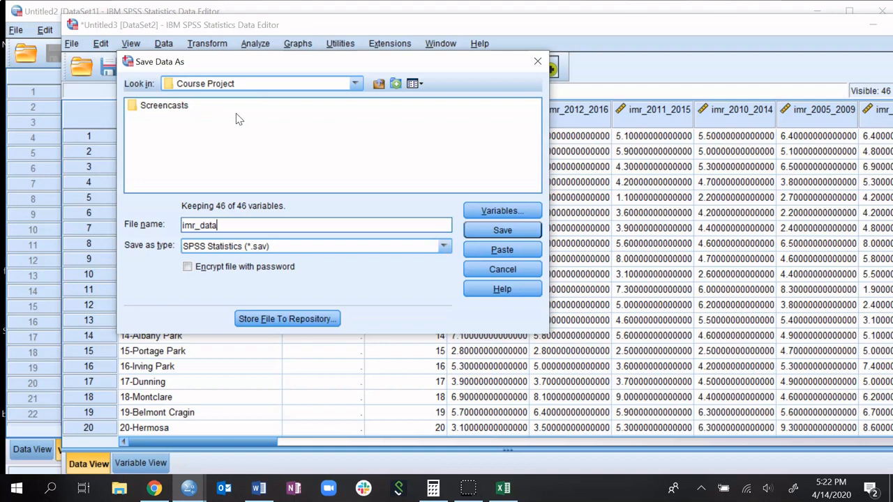
{"action": "left_click", "coordinate": [535, 230]}
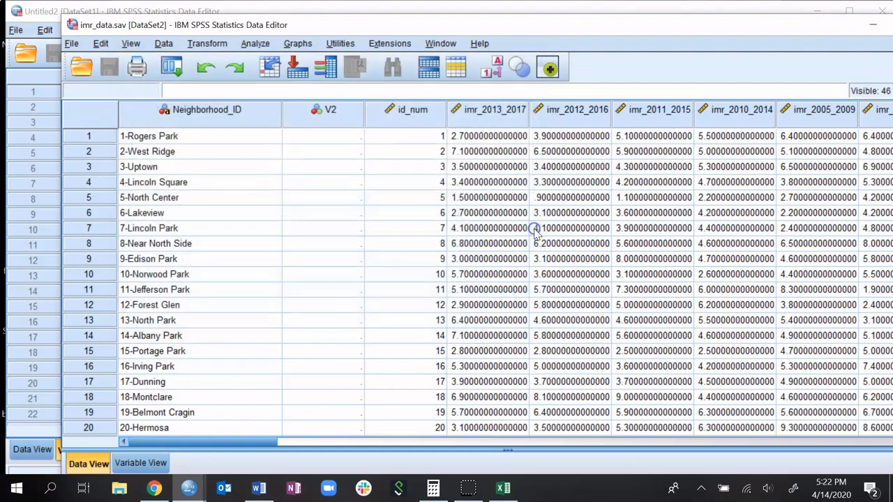
Uncover the empty Untitled2 dataset window behind imr_data.sav and close it.
{"action": "left_click_drag", "start_coordinate": [385, 24], "coordinate": [326, 139]}
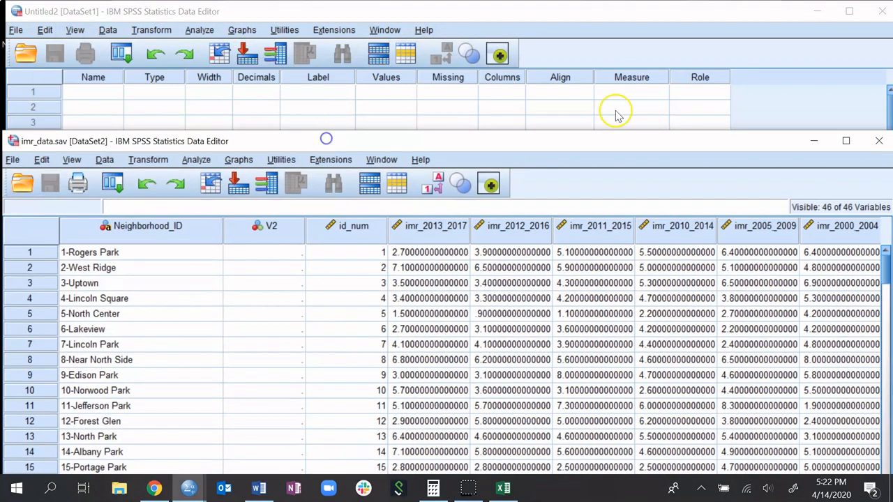
{"action": "left_click_drag", "start_coordinate": [779, 10], "coordinate": [774, 22]}
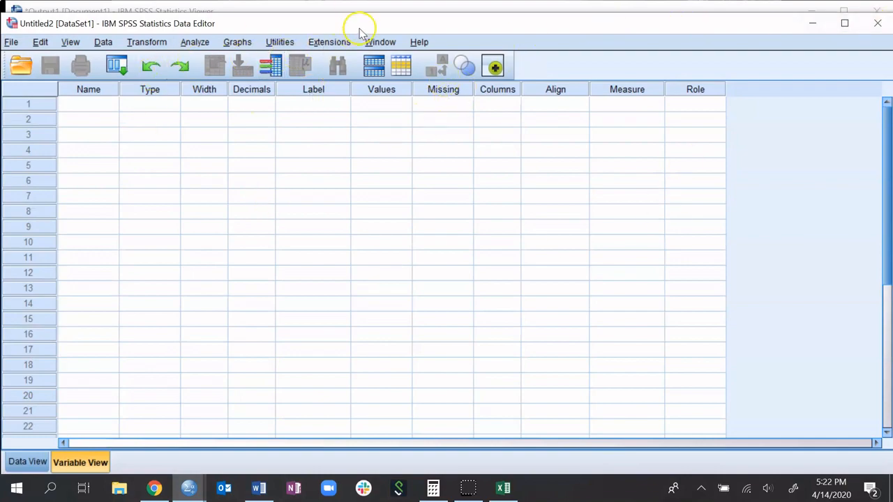
{"action": "left_click_drag", "start_coordinate": [355, 21], "coordinate": [253, 13]}
{"action": "left_click", "coordinate": [773, 16]}
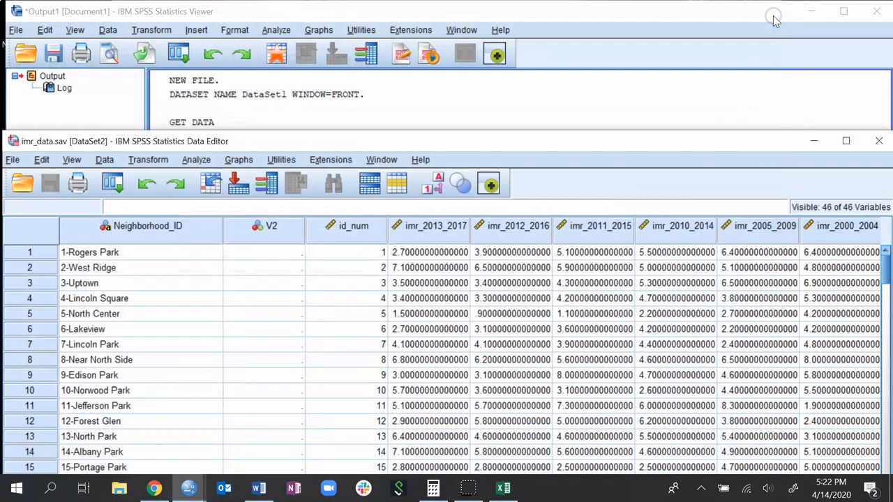
Arrange the imr_data.sav editor and the Output1 viewer side by side and narrow the viewer's outline pane.
{"action": "left_click", "coordinate": [201, 489]}
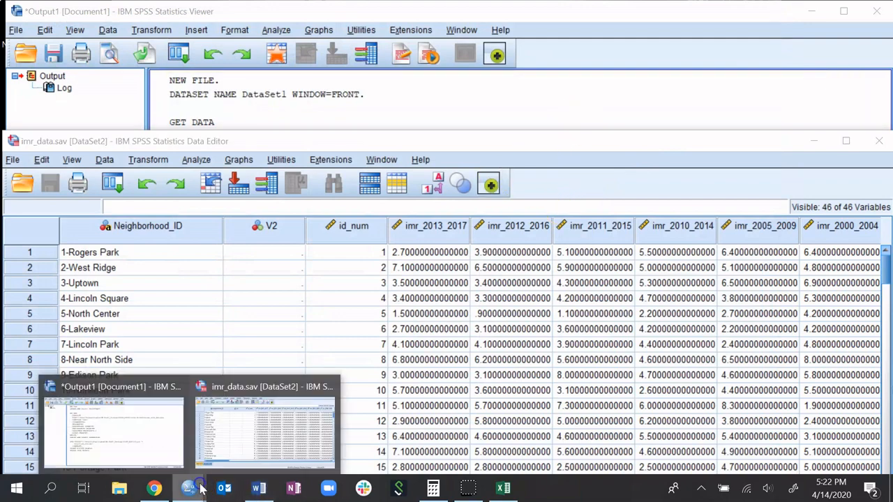
{"action": "left_click_drag", "start_coordinate": [447, 143], "coordinate": [2, 28]}
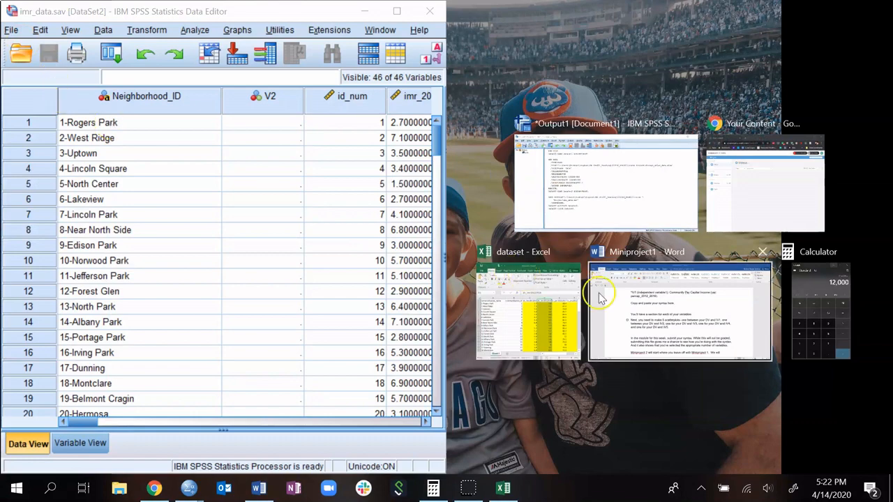
{"action": "left_click", "coordinate": [586, 178]}
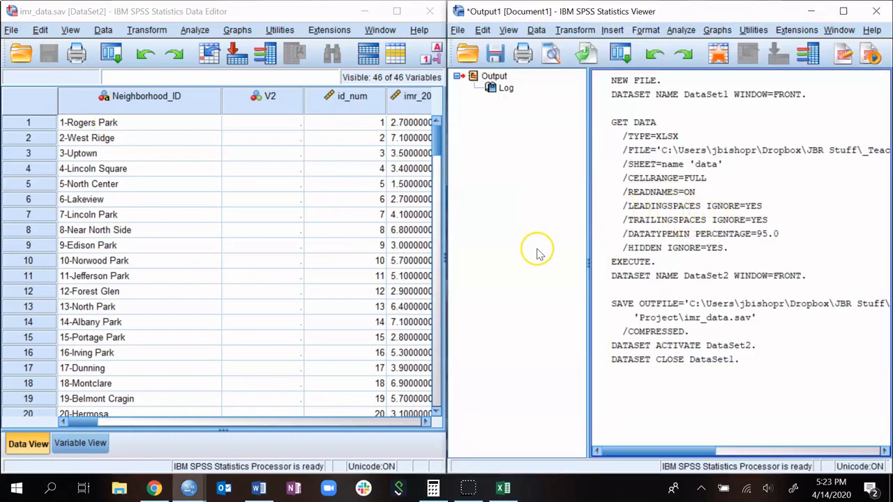
{"action": "left_click_drag", "start_coordinate": [589, 264], "coordinate": [520, 258]}
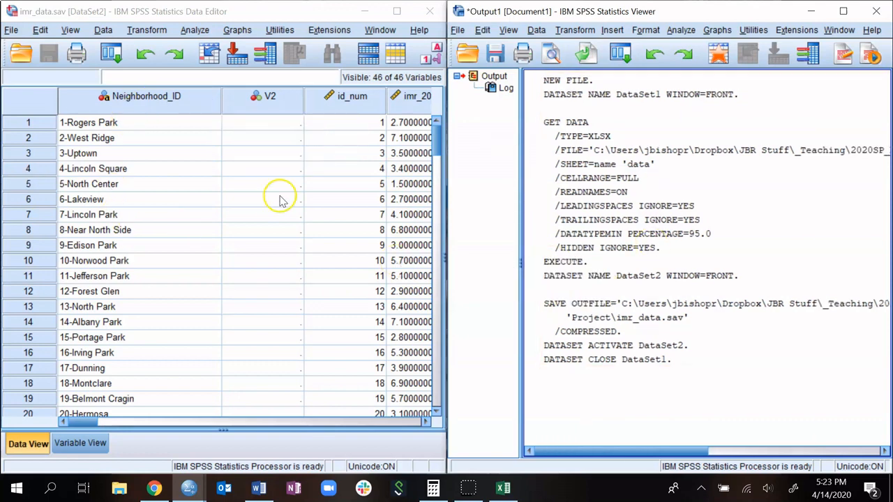
Compare the dataset's variable definitions with its case values, ending on the variable definitions.
{"action": "left_click", "coordinate": [82, 444]}
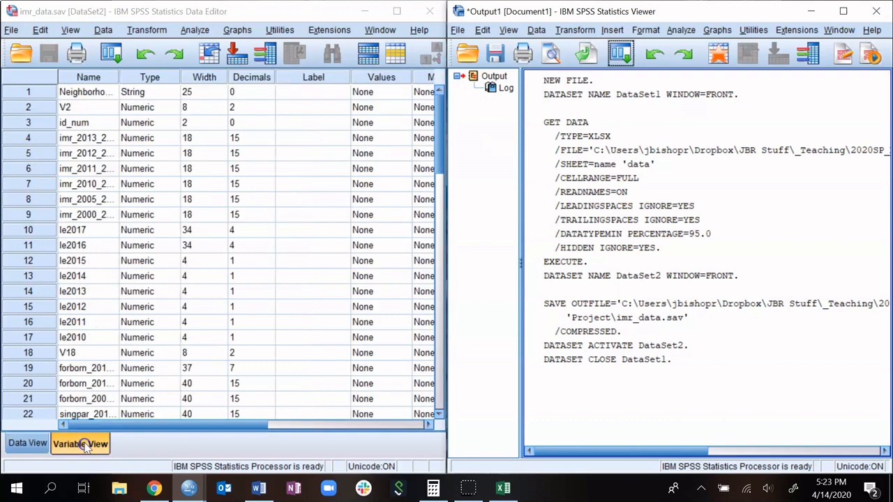
{"action": "left_click", "coordinate": [25, 444]}
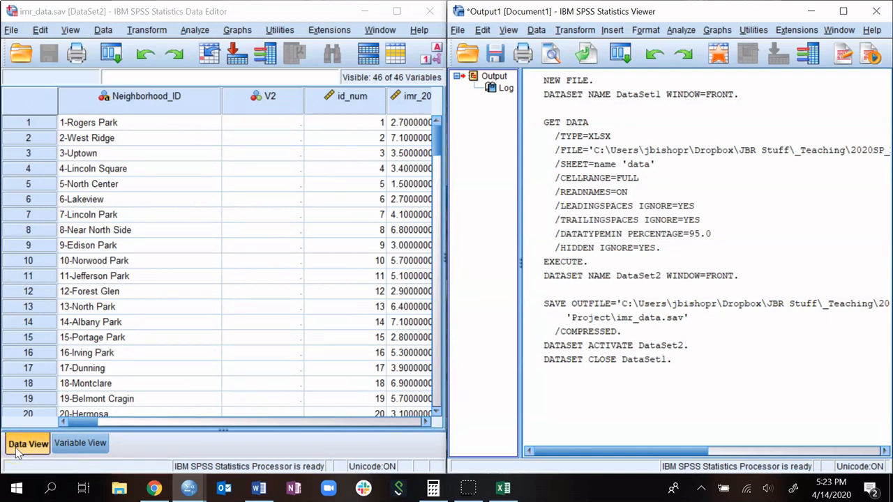
{"action": "left_click", "coordinate": [79, 446]}
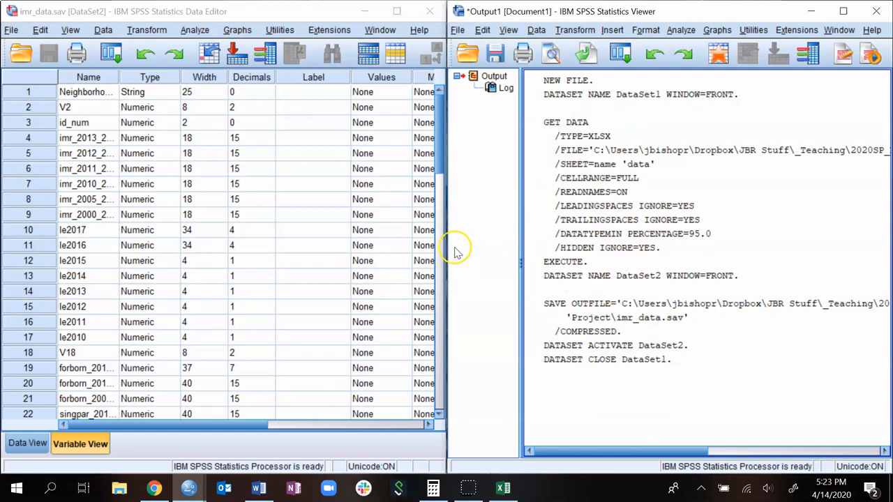
Create a new syntax file and move its window down to uncover the data and output window titles.
{"action": "left_click", "coordinate": [11, 31]}
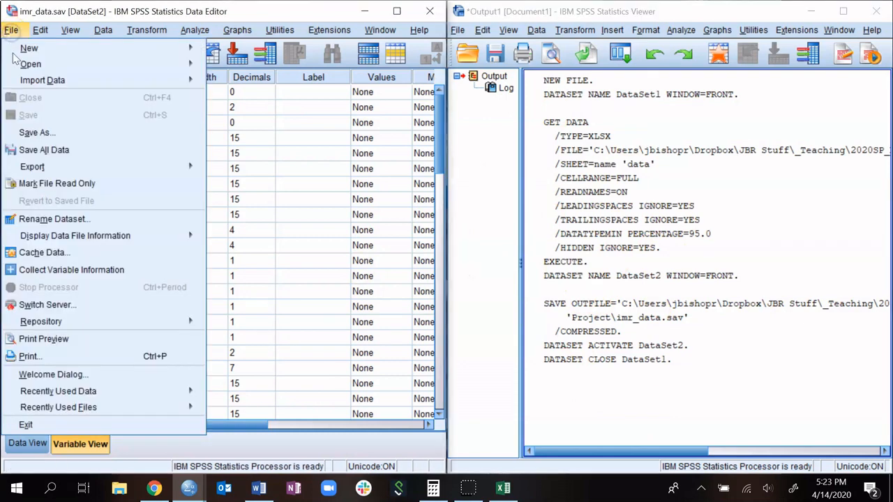
{"action": "left_click", "coordinate": [28, 82]}
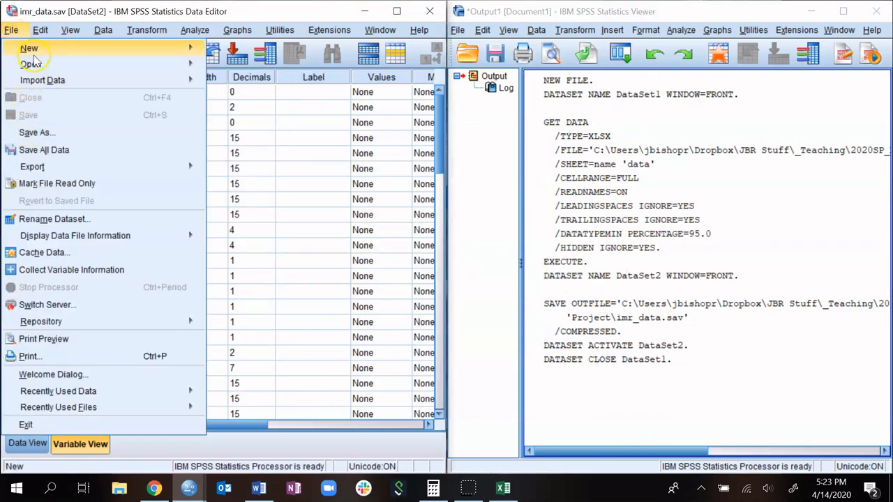
{"action": "left_click", "coordinate": [34, 52]}
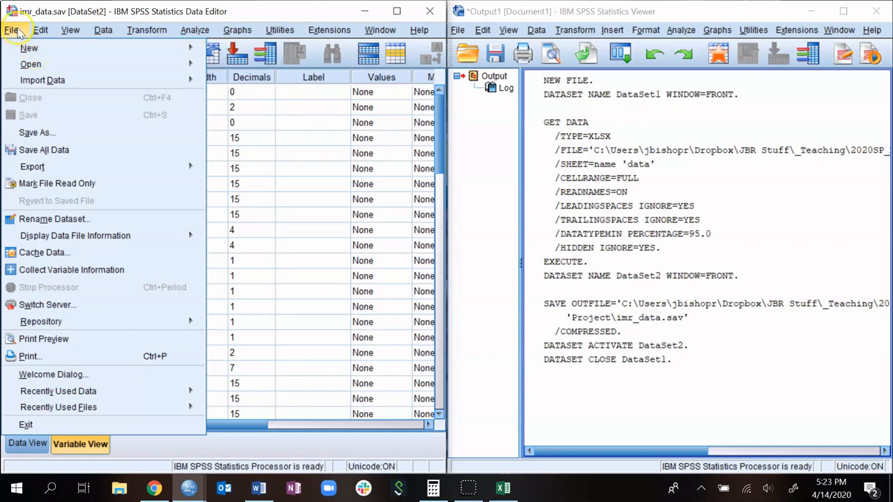
{"action": "left_click", "coordinate": [15, 32]}
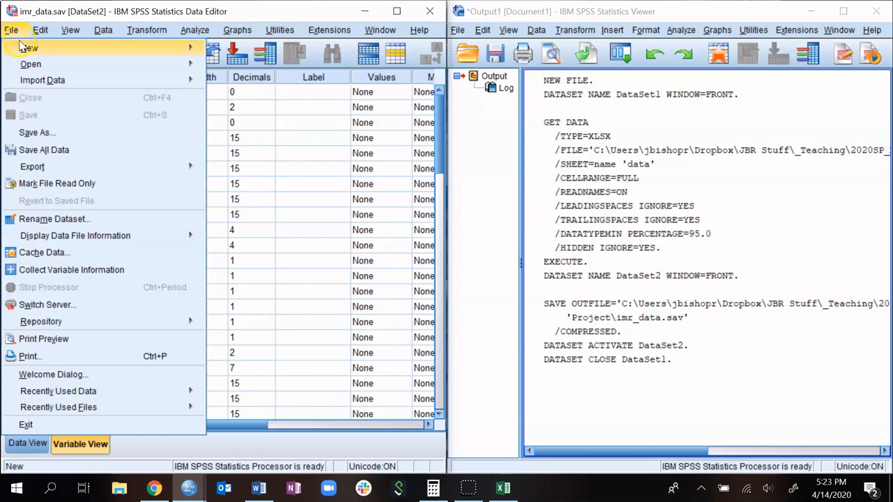
{"action": "left_click", "coordinate": [197, 51]}
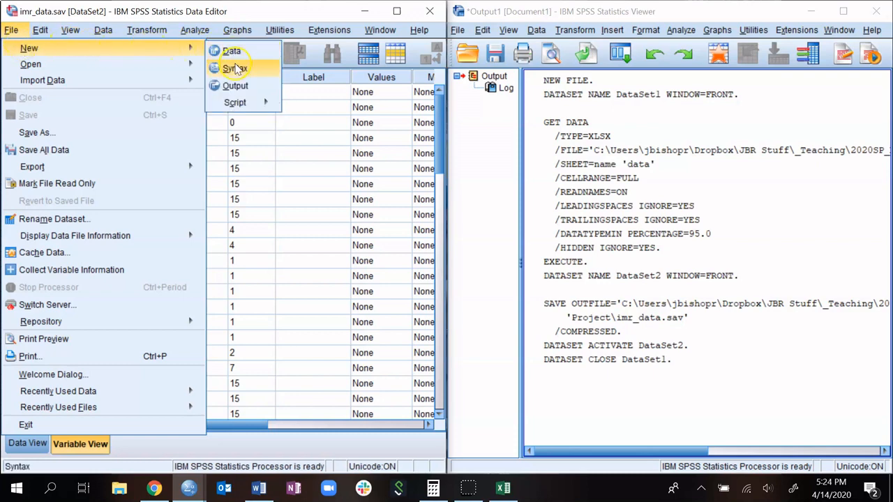
{"action": "left_click", "coordinate": [235, 68]}
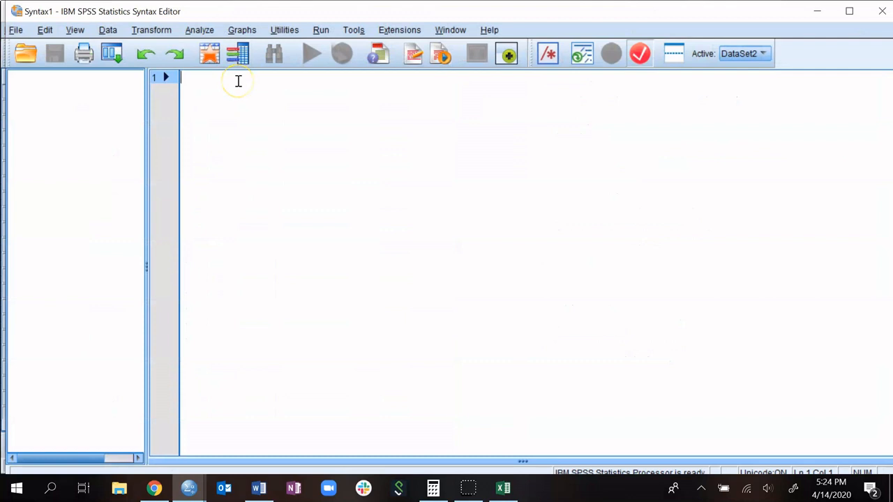
{"action": "double_click", "coordinate": [253, 7]}
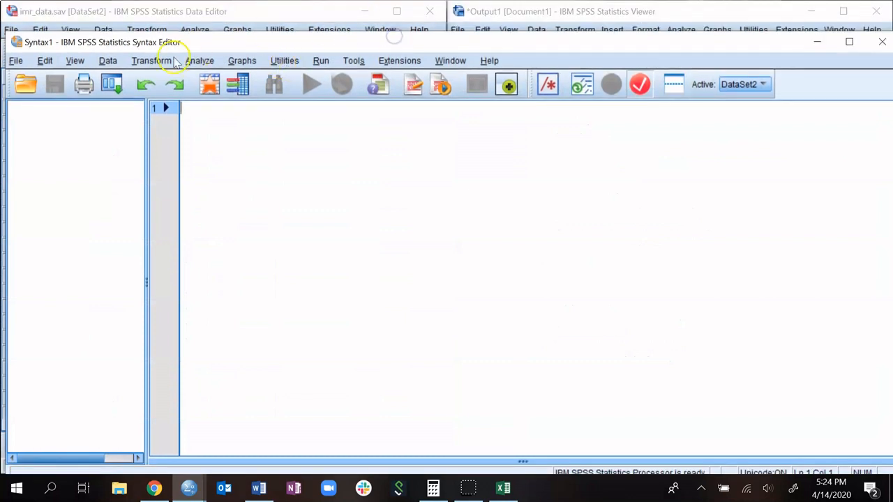
Enter the comment "*Syntax for NSG481 Course Project." on the first line of the syntax file, followed by a blank line.
{"action": "left_click", "coordinate": [18, 61]}
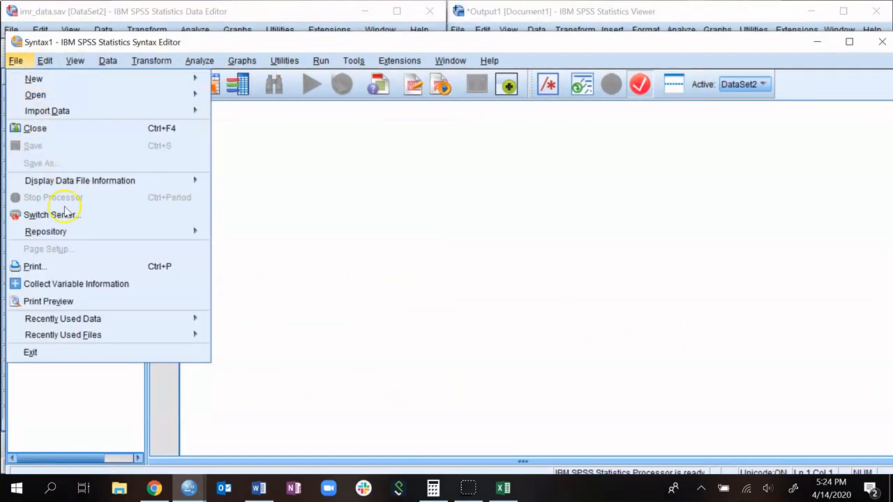
{"action": "left_click", "coordinate": [406, 172]}
{"action": "type", "text": "*"}
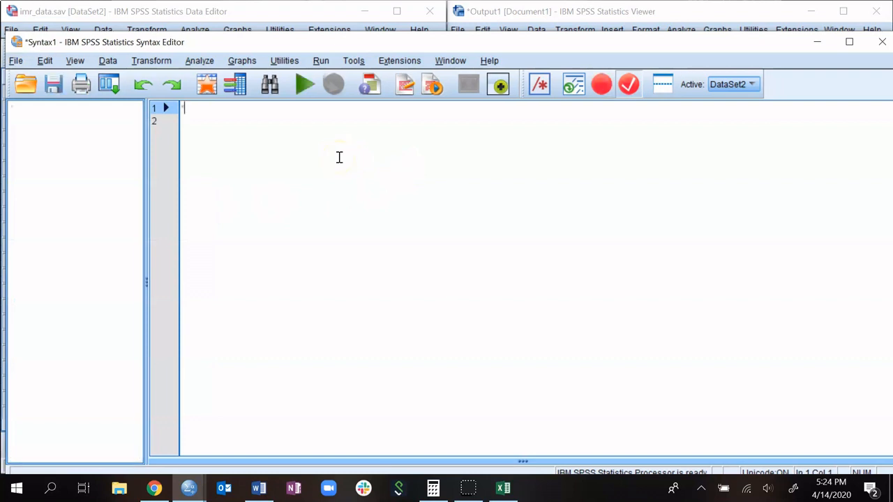
{"action": "type", "text": "Syntax for NSG48"}
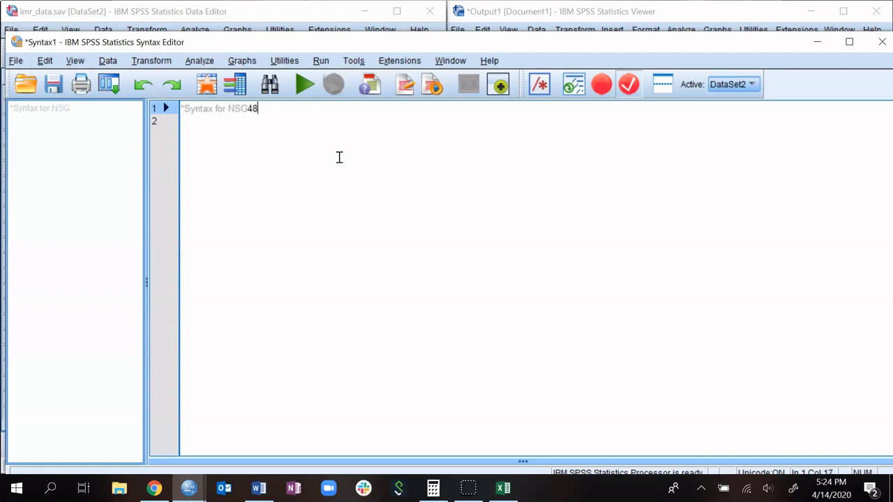
{"action": "type", "text": "1 Mi"}
{"action": "key", "text": "BackSpace"}
{"action": "key", "text": "BackSpace"}
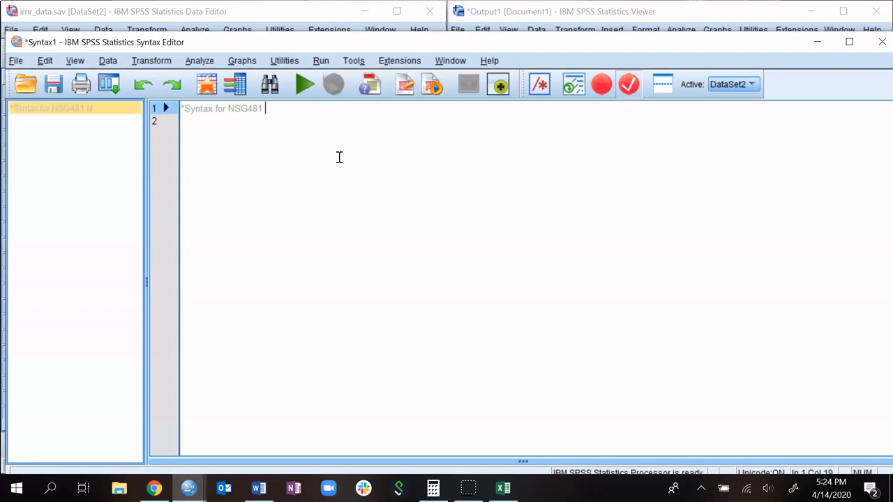
{"action": "type", "text": "Course Project."}
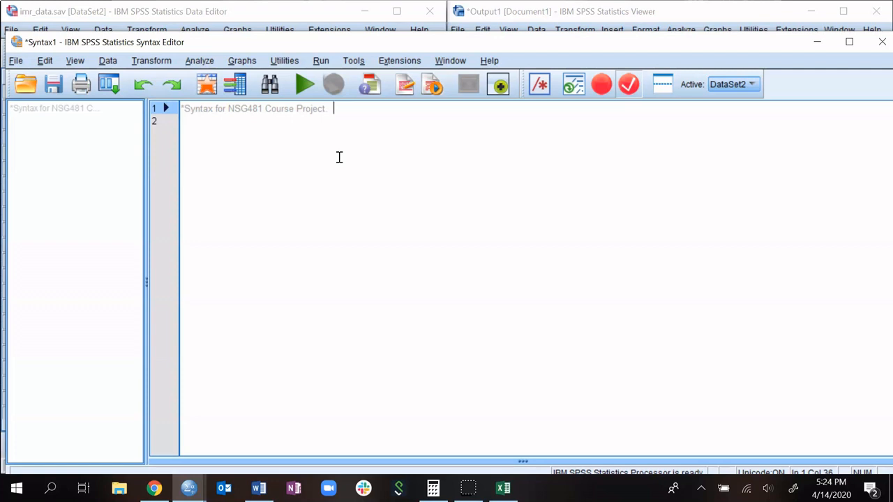
{"action": "key", "text": "Return"}
{"action": "key", "text": "Return"}
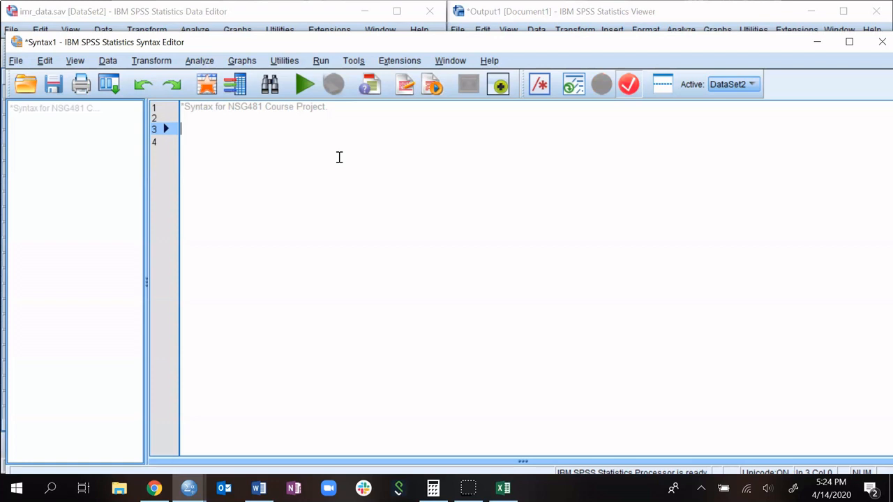
{"action": "type", "text": "*"}
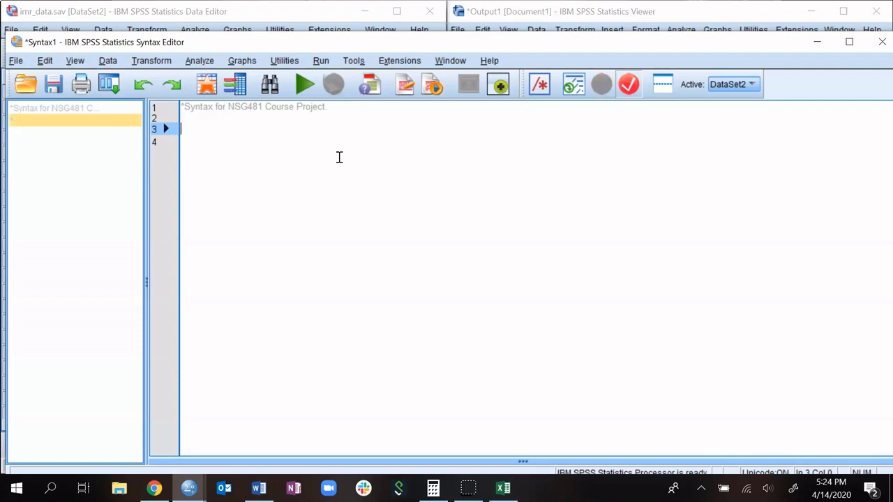
{"action": "key", "text": "BackSpace"}
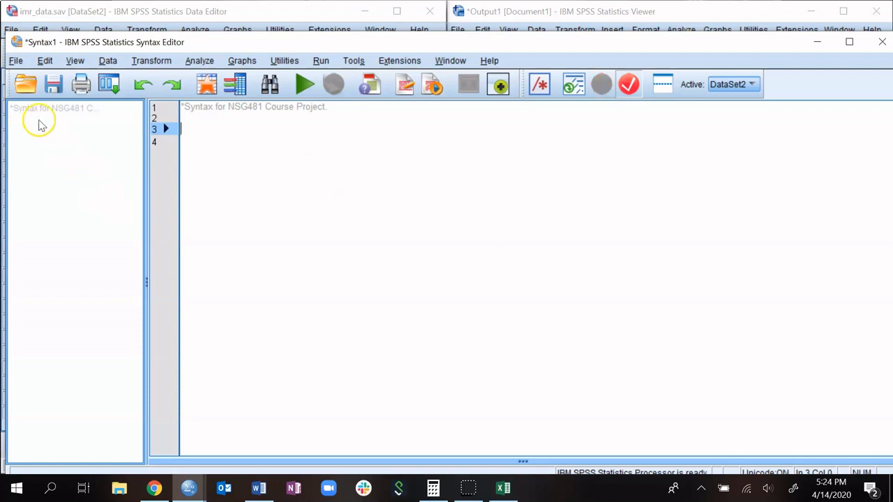
Start saving the syntax file under a new name, browsing from Dropbox through JBR Stuff, _Teaching and 2020SP_NSG481 to the Course Project folder.
{"action": "left_click", "coordinate": [15, 61]}
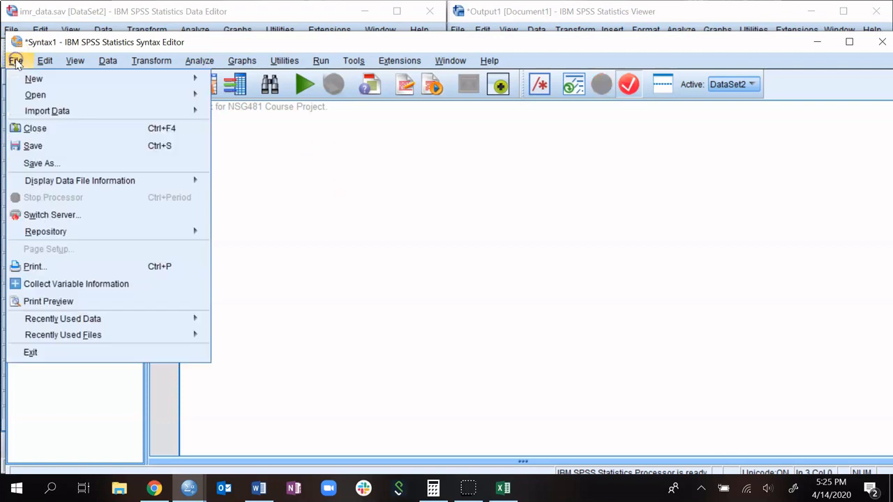
{"action": "left_click", "coordinate": [30, 165]}
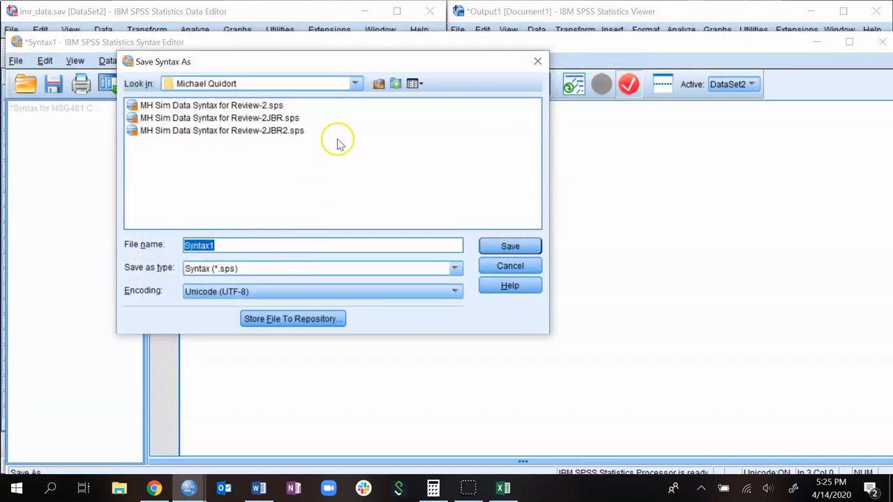
{"action": "left_click", "coordinate": [355, 84]}
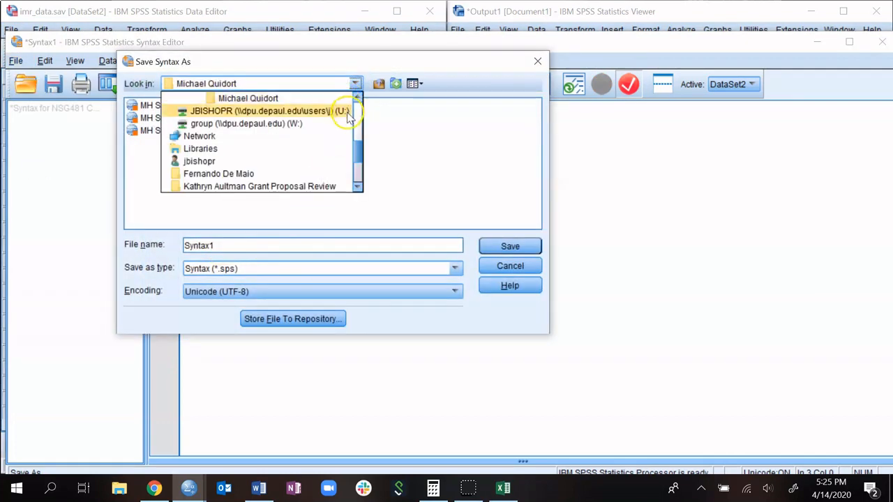
{"action": "scroll", "coordinate": [343, 124], "scroll_direction": "up", "scroll_amount": 3}
{"action": "scroll", "coordinate": [344, 128], "scroll_direction": "down", "scroll_amount": 2}
{"action": "scroll", "coordinate": [346, 127], "scroll_direction": "down", "scroll_amount": 1}
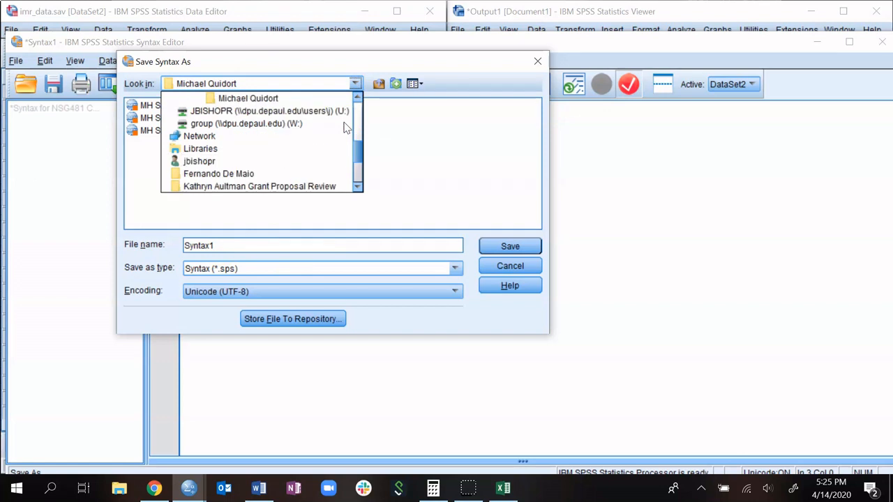
{"action": "scroll", "coordinate": [293, 144], "scroll_direction": "up", "scroll_amount": 2}
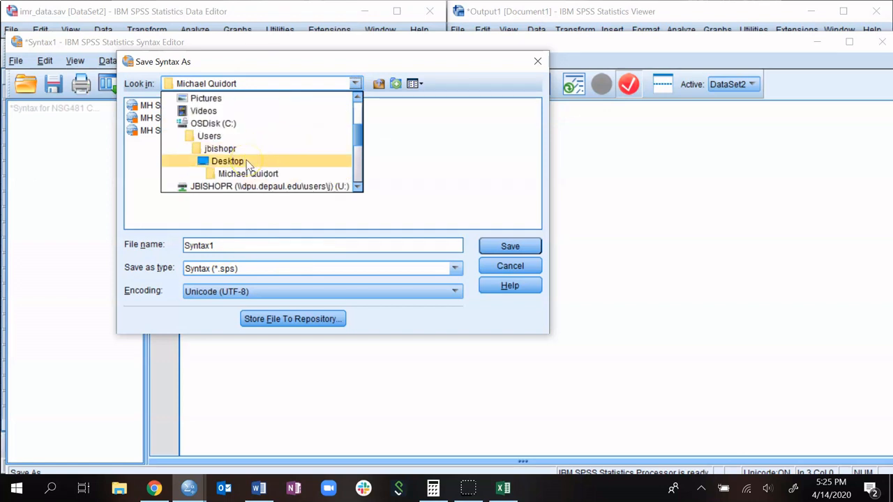
{"action": "scroll", "coordinate": [246, 163], "scroll_direction": "down", "scroll_amount": 3}
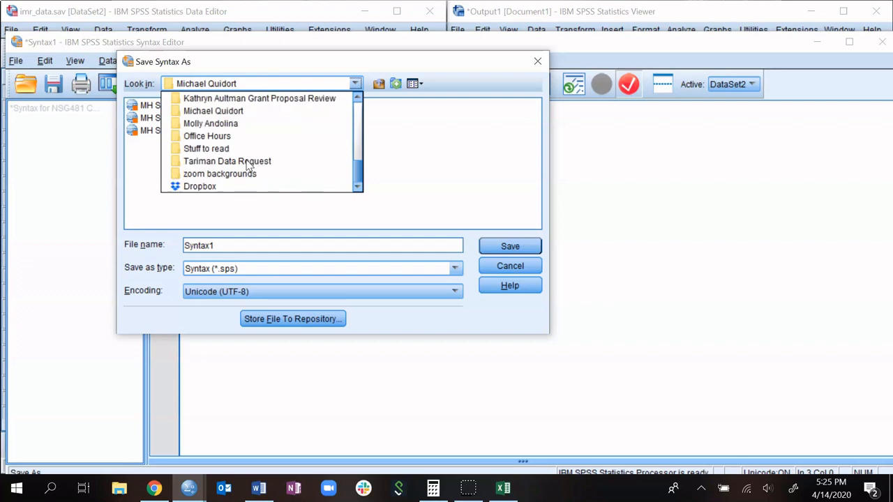
{"action": "left_click", "coordinate": [224, 182]}
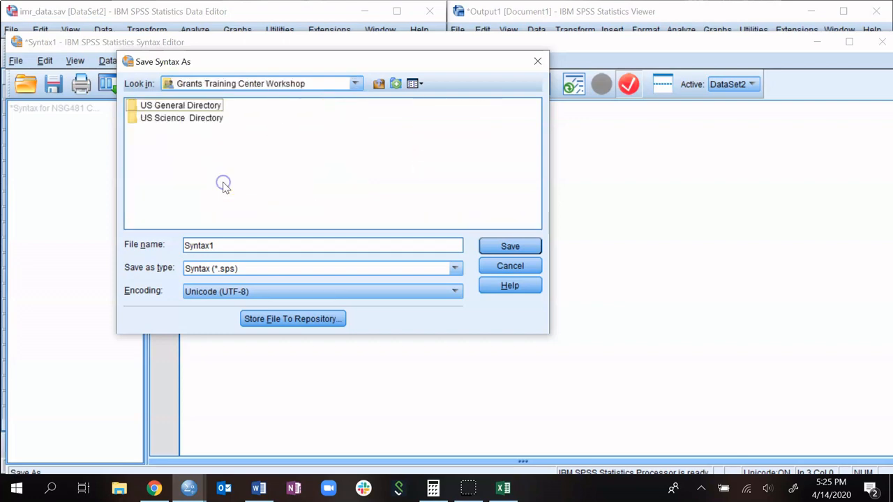
{"action": "left_click", "coordinate": [379, 83]}
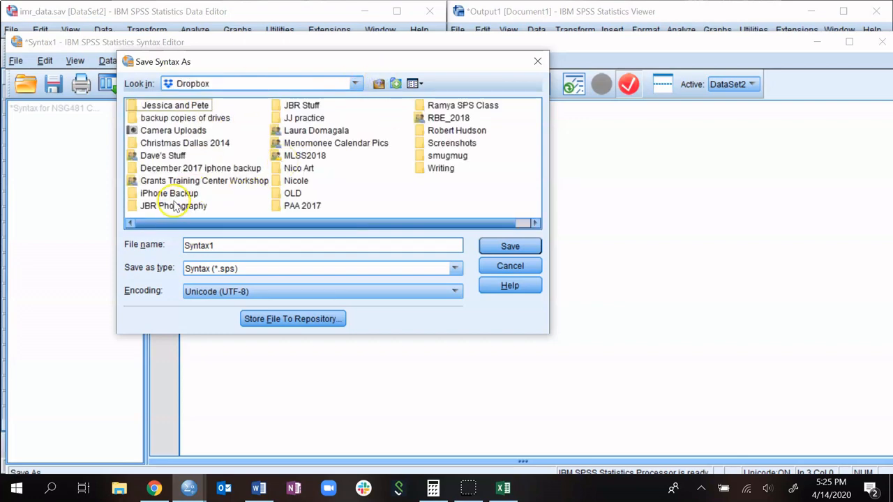
{"action": "double_click", "coordinate": [310, 105]}
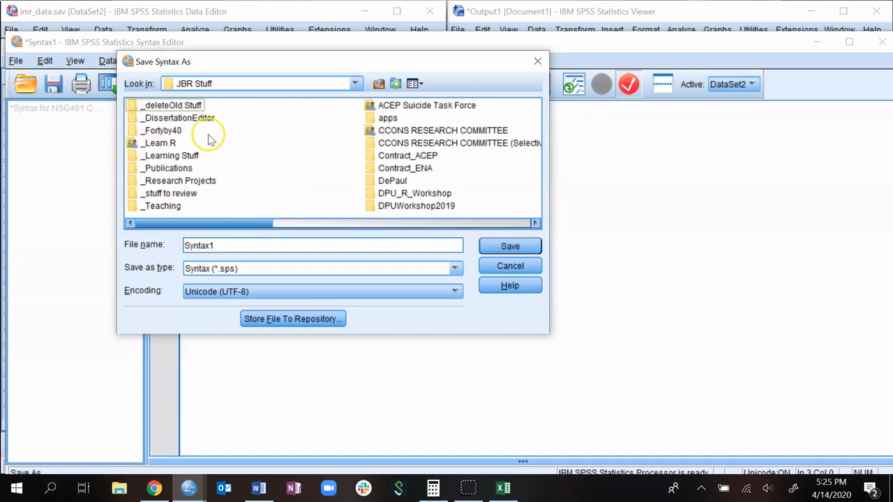
{"action": "double_click", "coordinate": [164, 206]}
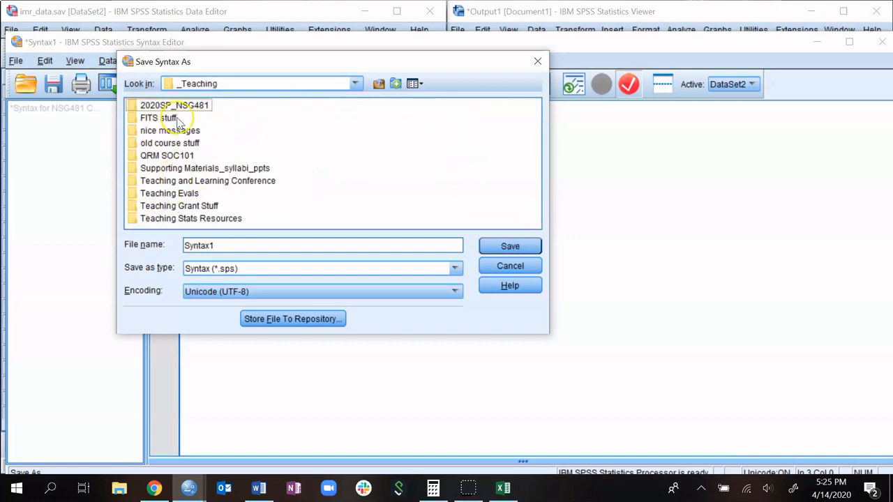
{"action": "double_click", "coordinate": [175, 107]}
{"action": "double_click", "coordinate": [175, 107]}
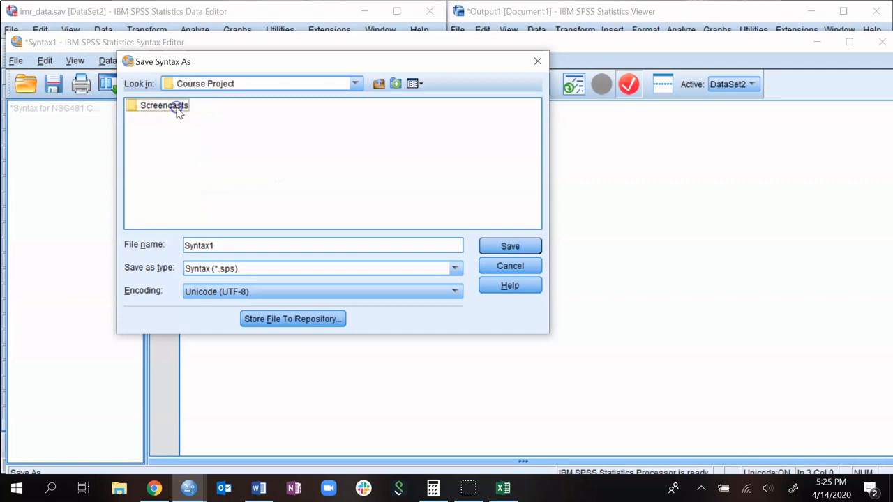
Save the syntax file as Syntax_datacleaning_scatterplot in the Course Project folder.
{"action": "left_click", "coordinate": [230, 247]}
{"action": "key", "text": "BackSpace"}
{"action": "key", "text": "BackSpace"}
{"action": "key", "text": "BackSpace"}
{"action": "key", "text": "BackSpace"}
{"action": "key", "text": "BackSpace"}
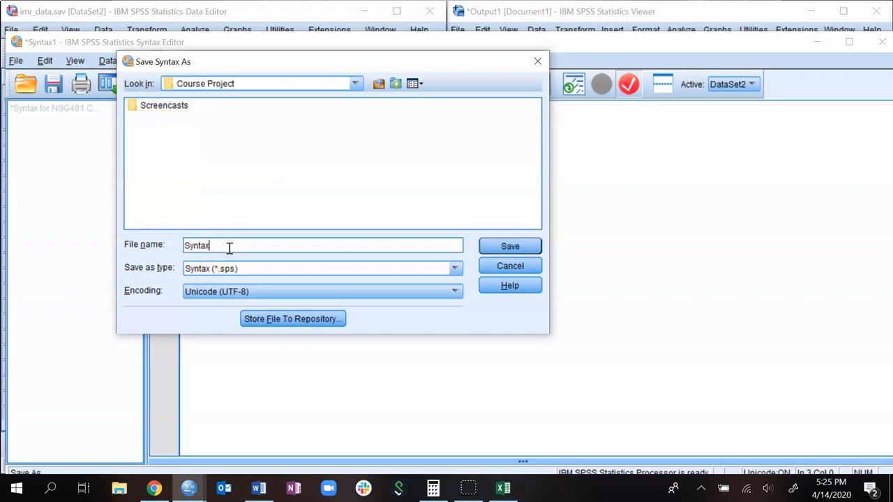
{"action": "key", "text": "BackSpace"}
{"action": "key", "text": "BackSpace"}
{"action": "type", "text": "Syntax_datacleaning_scatterplot"}
{"action": "key", "text": "Return"}
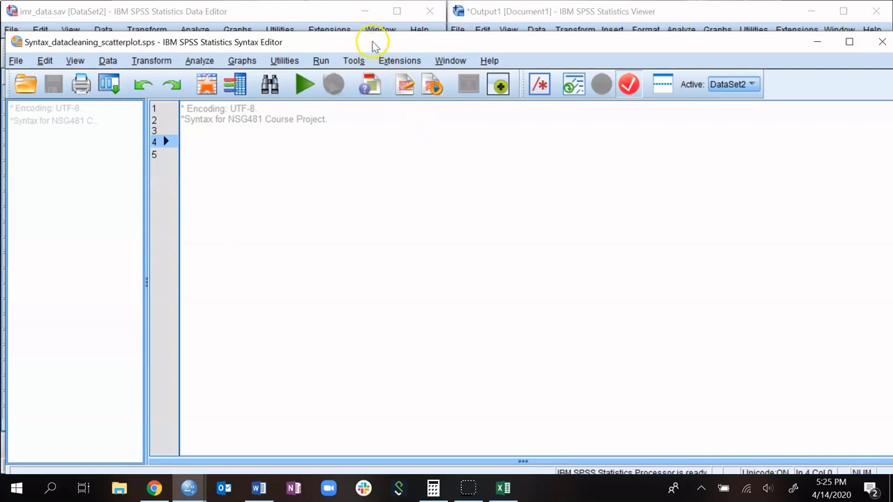
Look at the command log in the Output1 viewer and return to the syntax file.
{"action": "left_click_drag", "start_coordinate": [373, 42], "coordinate": [394, 28]}
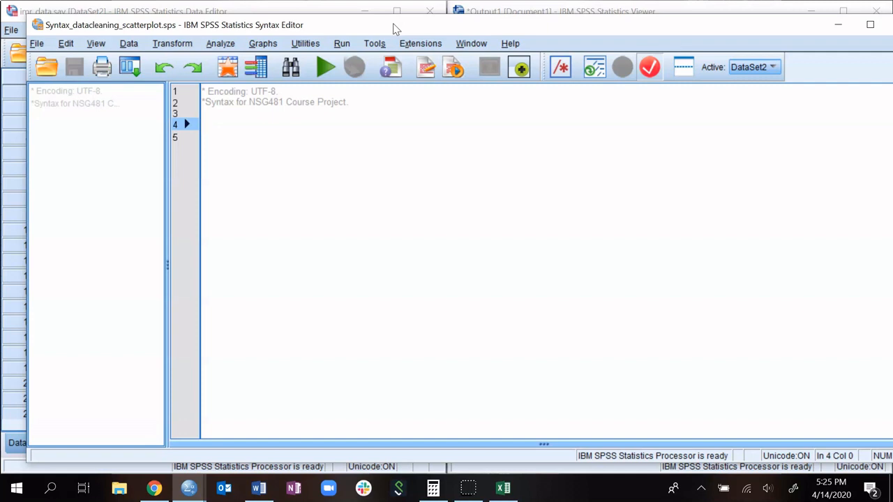
{"action": "left_click", "coordinate": [635, 6]}
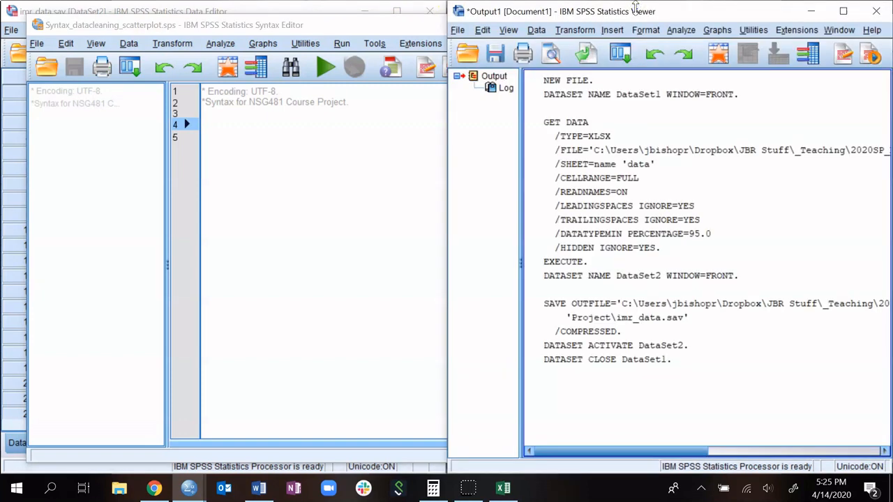
{"action": "left_click", "coordinate": [279, 113]}
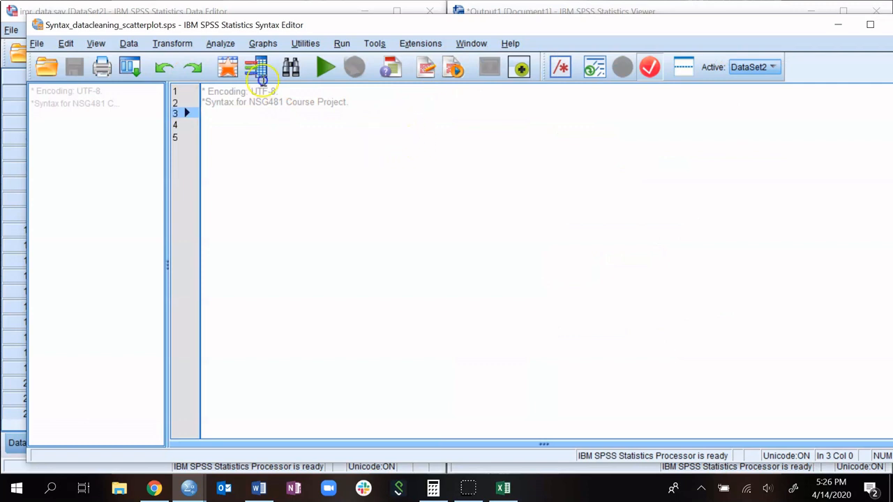
Place the cursor on line 5 of the syntax file and shift its window to uncover the data editor's variable names.
{"action": "left_click", "coordinate": [393, 122]}
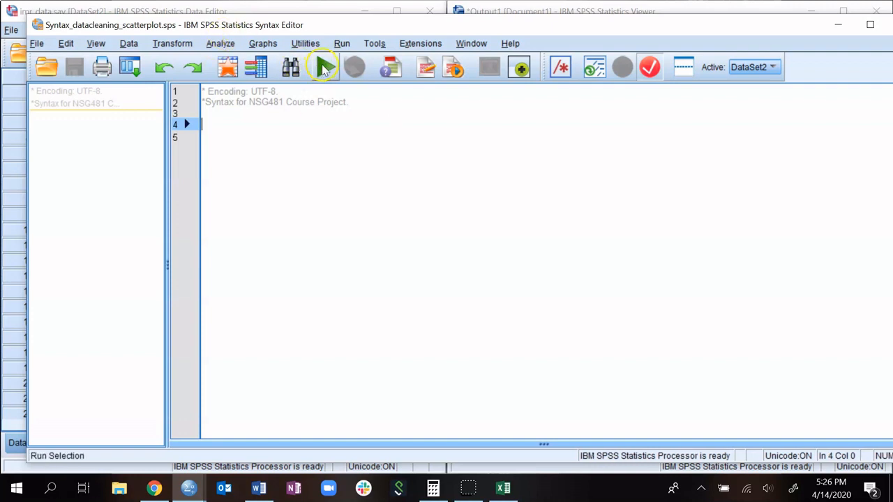
{"action": "left_click", "coordinate": [326, 207]}
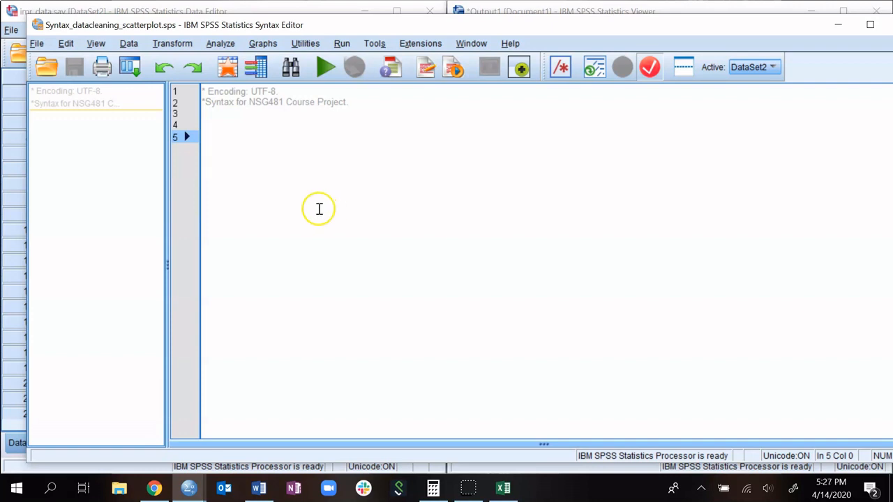
{"action": "left_click_drag", "start_coordinate": [339, 25], "coordinate": [354, 50]}
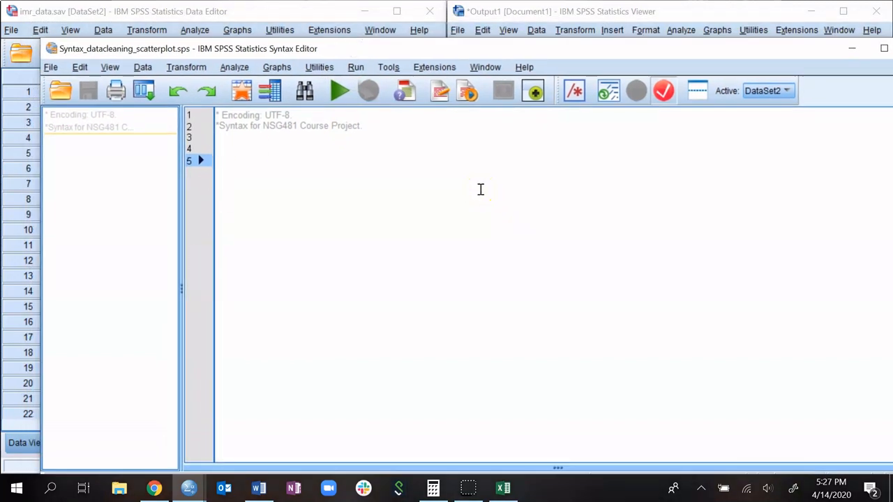
{"action": "left_click", "coordinate": [130, 223]}
{"action": "left_click_drag", "start_coordinate": [342, 56], "coordinate": [390, 54]}
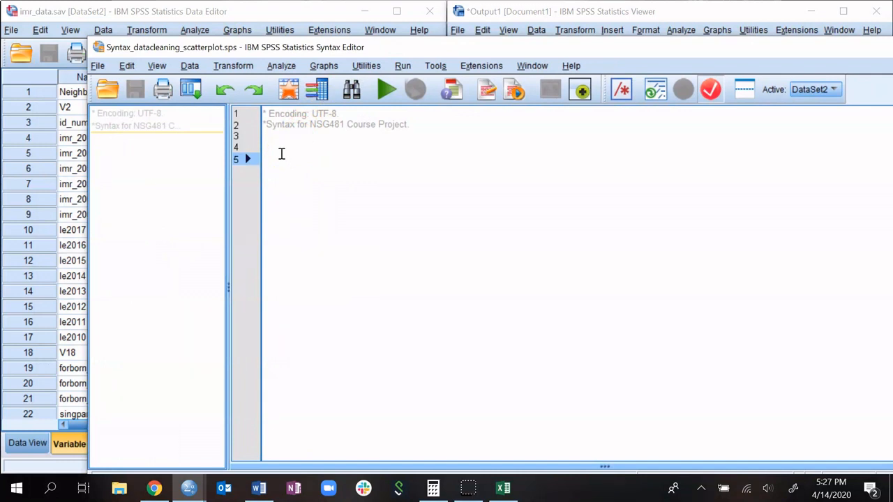
Enter the comment text "*DV: Community level infant mortality rates (var:" on line 5 of the syntax file.
{"action": "type", "text": "*Depend"}
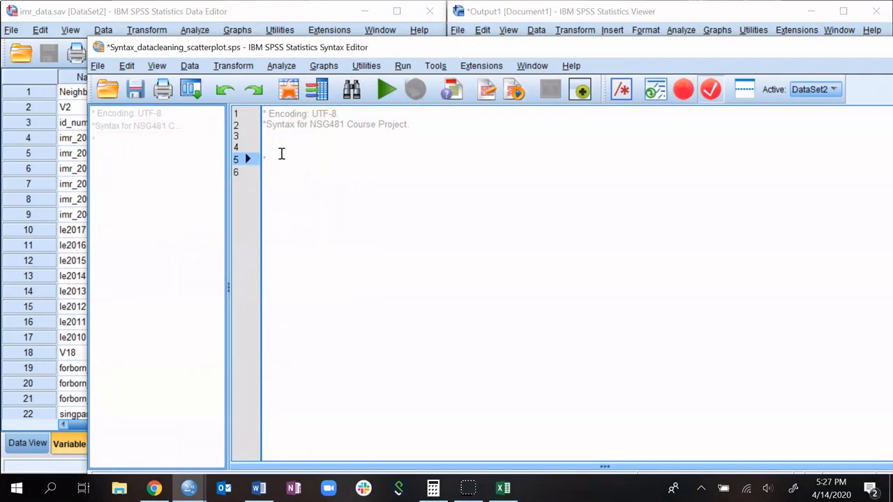
{"action": "type", "text": "ent variable"}
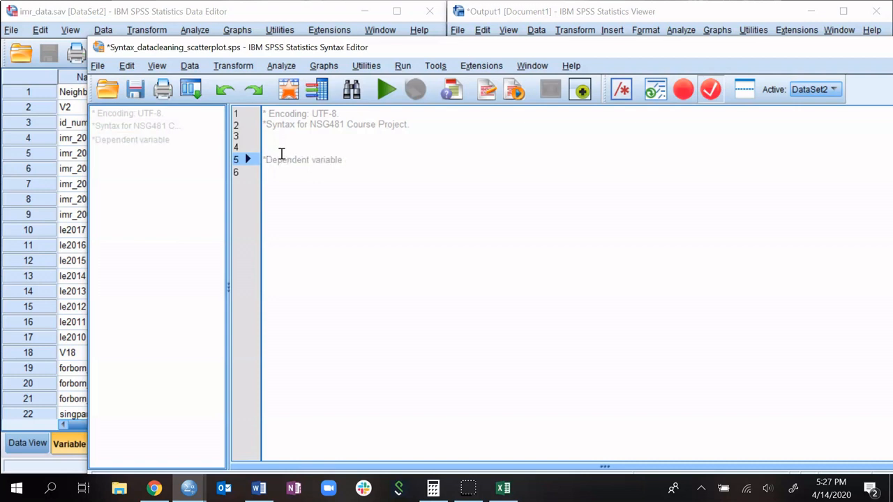
{"action": "key", "text": "BackSpace"}
{"action": "key", "text": "BackSpace"}
{"action": "key", "text": "BackSpace"}
{"action": "key", "text": "BackSpace"}
{"action": "key", "text": "BackSpace"}
{"action": "key", "text": "BackSpace"}
{"action": "key", "text": "BackSpace"}
{"action": "key", "text": "BackSpace"}
{"action": "key", "text": "BackSpace"}
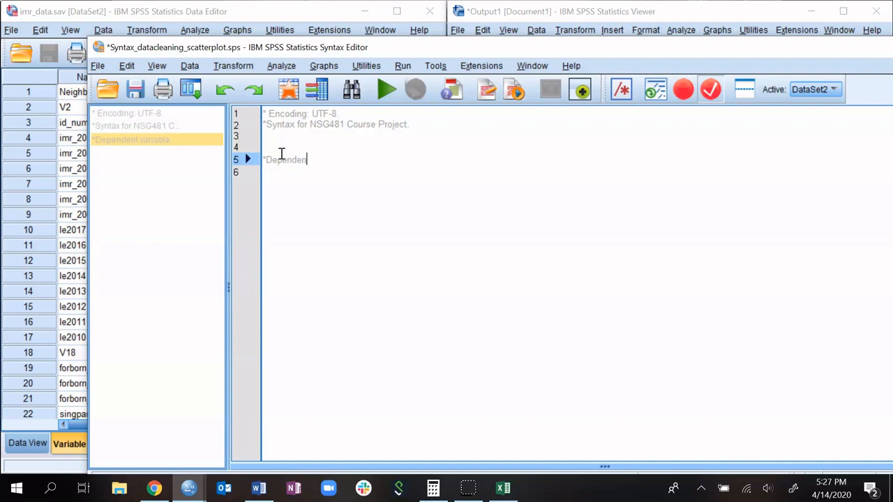
{"action": "key", "text": "BackSpace"}
{"action": "key", "text": "BackSpace"}
{"action": "key", "text": "BackSpace"}
{"action": "key", "text": "BackSpace"}
{"action": "key", "text": "BackSpace"}
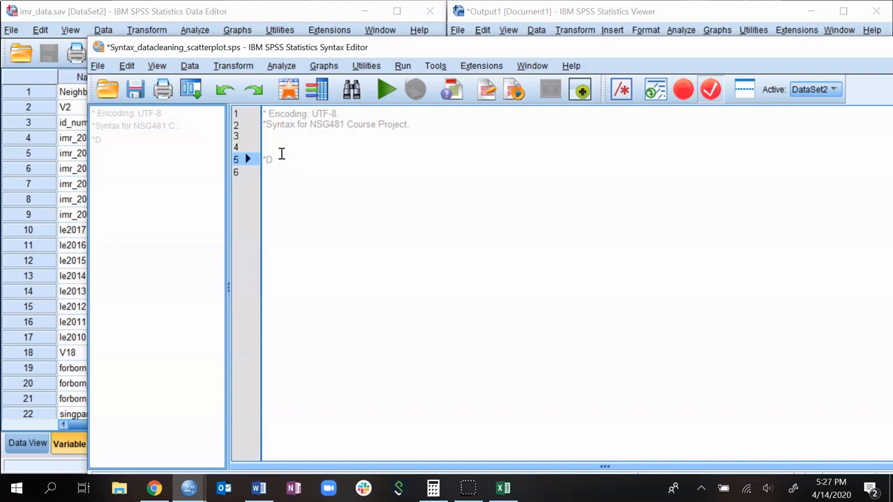
{"action": "type", "text": "V: COmmu"}
{"action": "key", "text": "BackSpace"}
{"action": "key", "text": "BackSpace"}
{"action": "key", "text": "BackSpace"}
{"action": "key", "text": "BackSpace"}
{"action": "type", "text": "ommunity level infant mortality "}
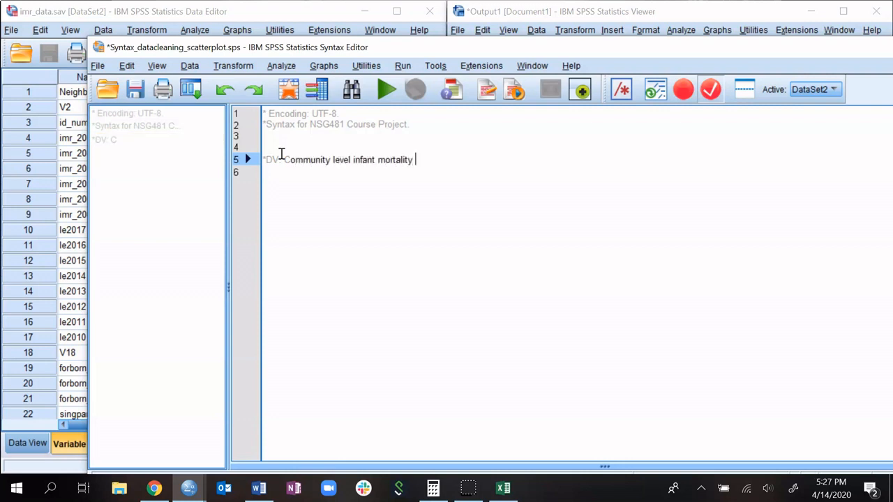
{"action": "type", "text": "rates"}
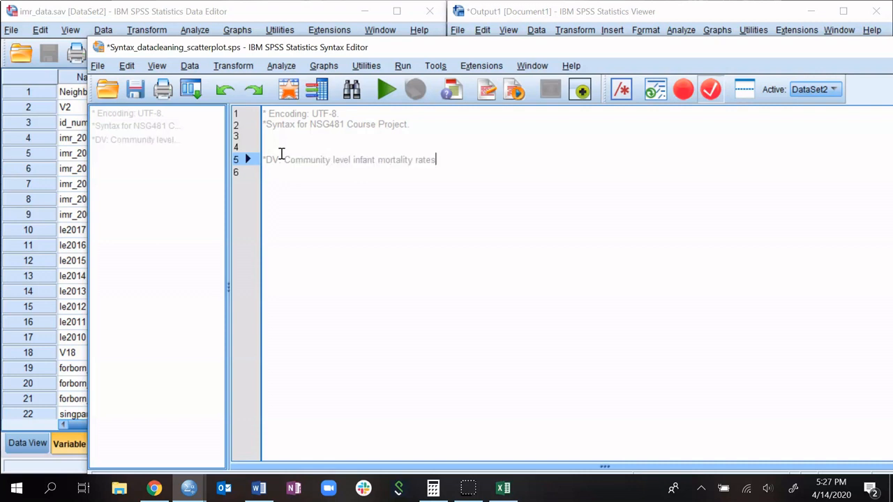
{"action": "type", "text": " (var:"}
Move the syntax window clear of the variable list and copy the variable name imr_2013_2017 from row 4.
{"action": "left_click_drag", "start_coordinate": [322, 46], "coordinate": [423, 26]}
{"action": "left_click", "coordinate": [98, 138]}
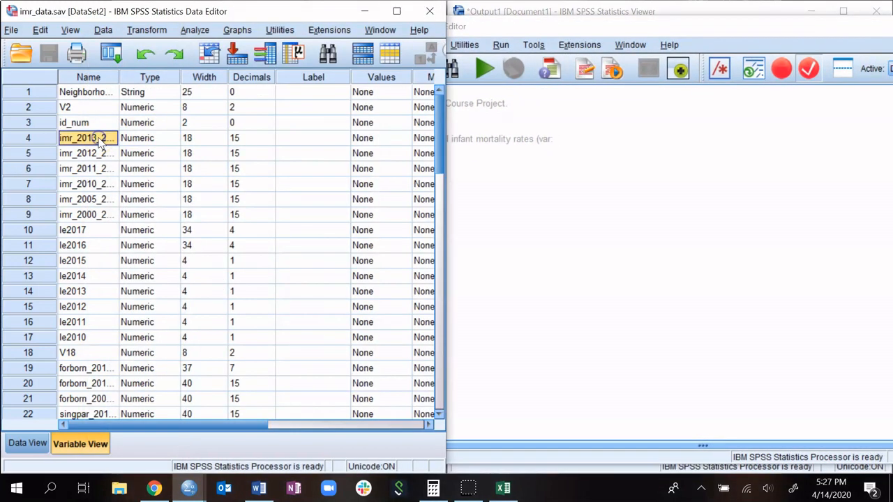
{"action": "right_click", "coordinate": [100, 139]}
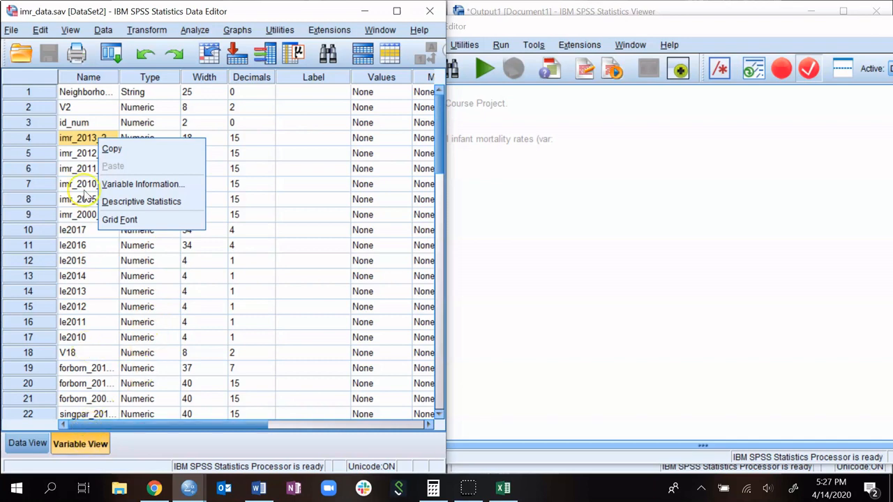
{"action": "left_click", "coordinate": [81, 139]}
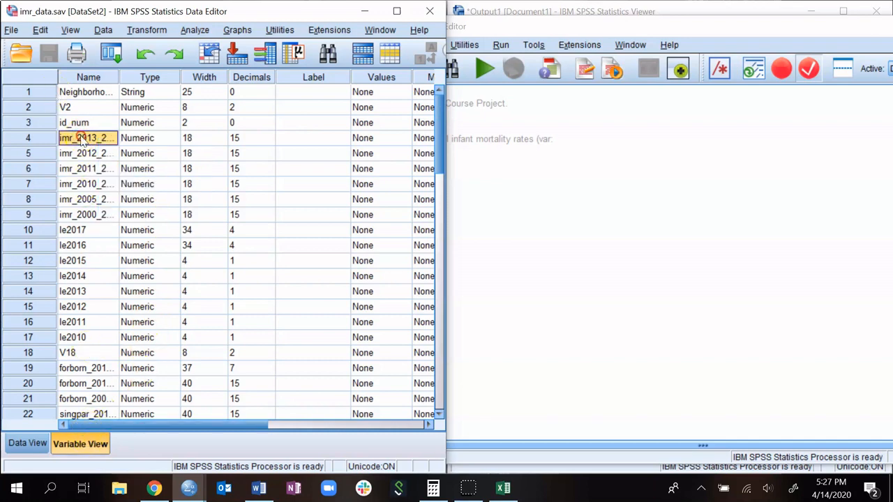
{"action": "right_click", "coordinate": [82, 138]}
{"action": "left_click", "coordinate": [46, 93]}
{"action": "right_click", "coordinate": [67, 138]}
{"action": "left_click", "coordinate": [81, 146]}
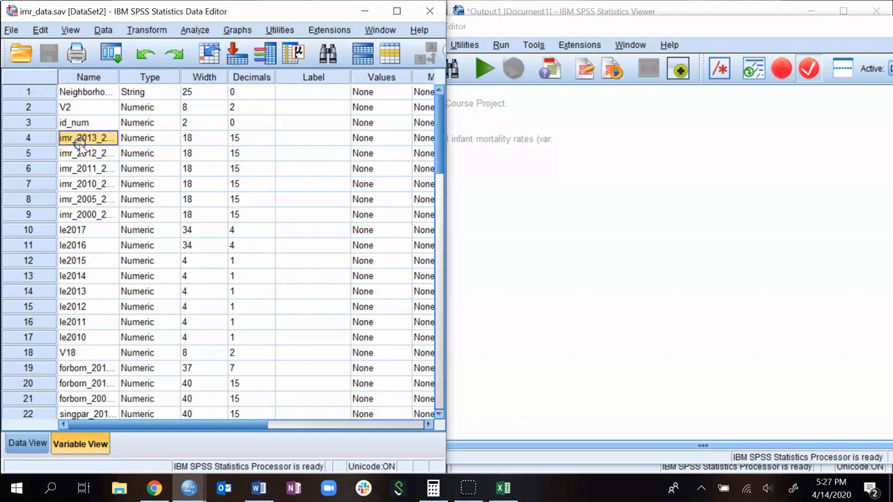
Paste imr_2013_2017 after "var:" in the DV comment, close it with ")." and add blank lines down to line 11.
{"action": "left_click", "coordinate": [564, 138]}
{"action": "type", "text": ":"}
{"action": "key", "text": "ctrl+v"}
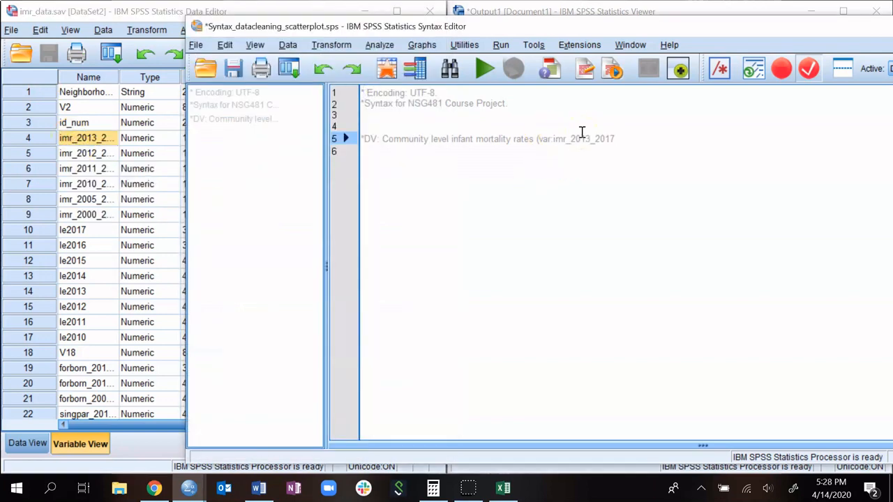
{"action": "type", "text": ")."}
{"action": "key", "text": "Return"}
{"action": "key", "text": "Return"}
{"action": "key", "text": "Return"}
{"action": "key", "text": "Return"}
{"action": "key", "text": "Return"}
{"action": "key", "text": "Return"}
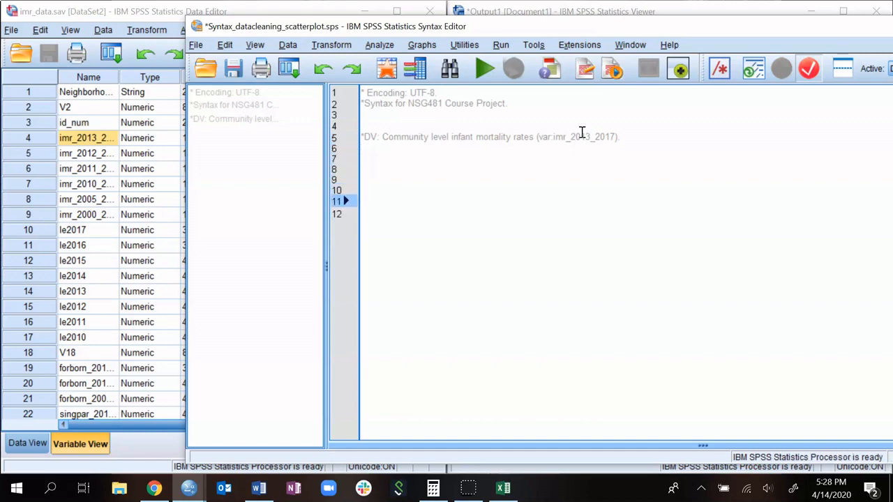
Enter the comment text "*IV1: Percent of a community area that is foreignborn (var:" on line 11 of the syntax file.
{"action": "type", "text": "*IV1"}
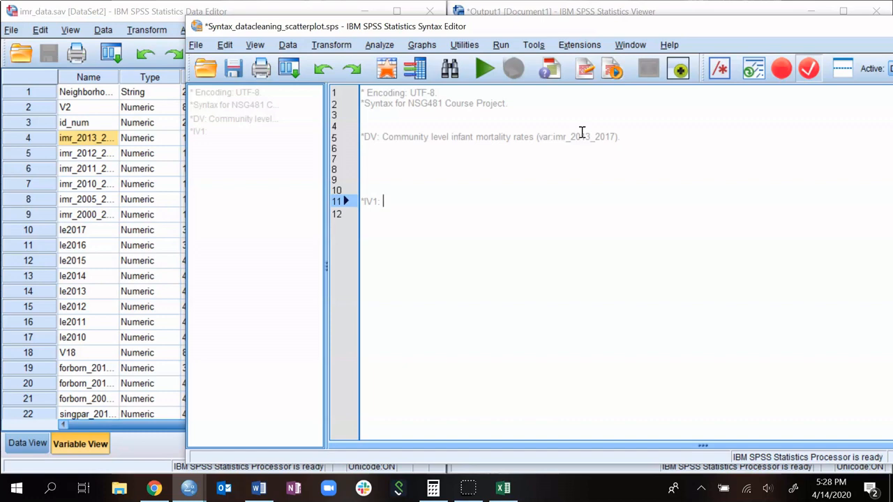
{"action": "type", "text": ": fo"}
{"action": "key", "text": "BackSpace"}
{"action": "type", "text": "Percent of a comm"}
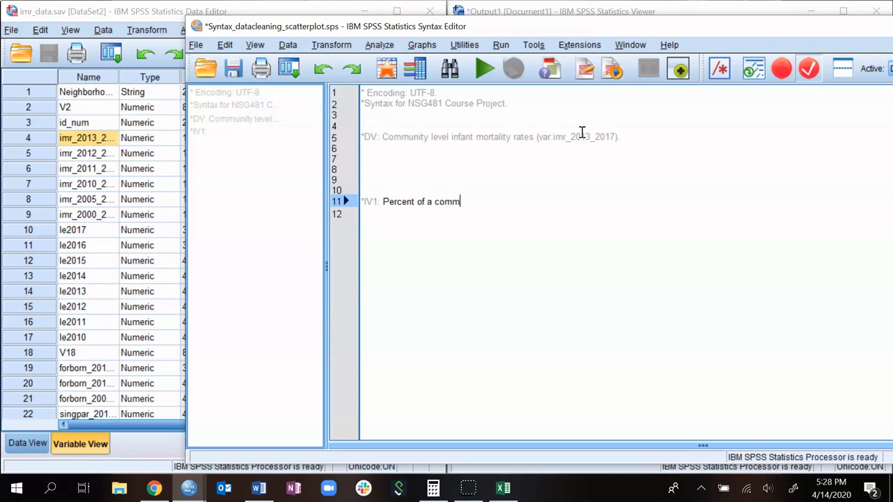
{"action": "type", "text": "unity area that is foreignborn"}
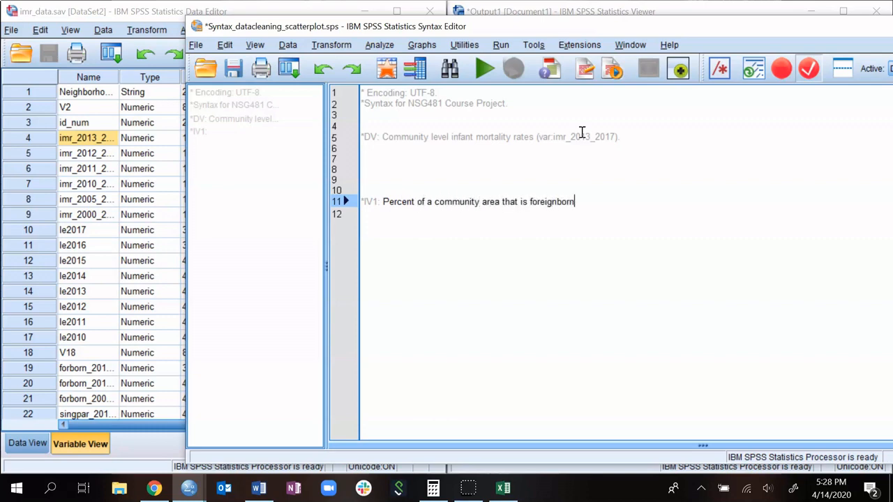
{"action": "type", "text": " (var:"}
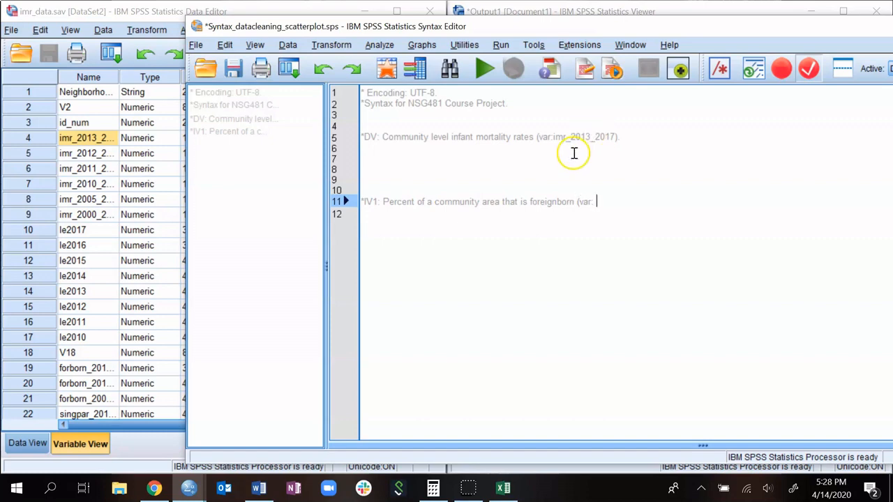
{"action": "left_click", "coordinate": [421, 212]}
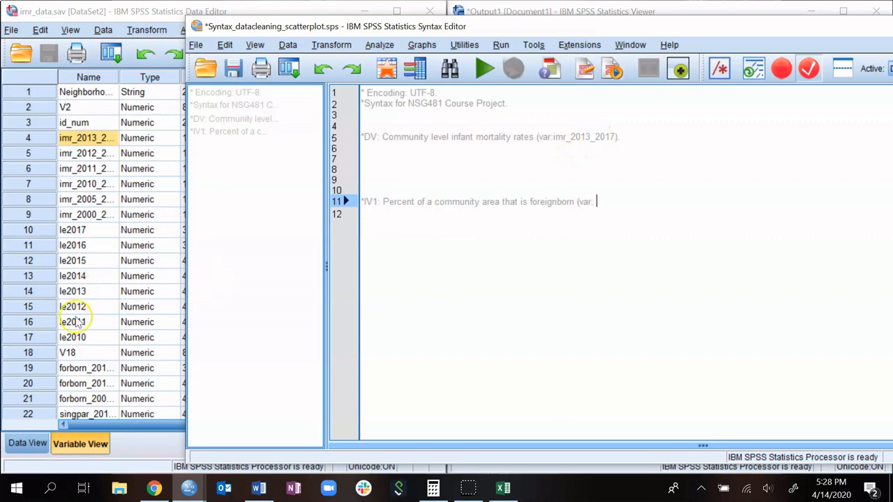
Widen the data editor's Name column to show full variable names and copy forborn_2012_2016 from row 19.
{"action": "left_click_drag", "start_coordinate": [117, 77], "coordinate": [151, 77]}
{"action": "scroll", "coordinate": [159, 312], "scroll_direction": "down", "scroll_amount": 1}
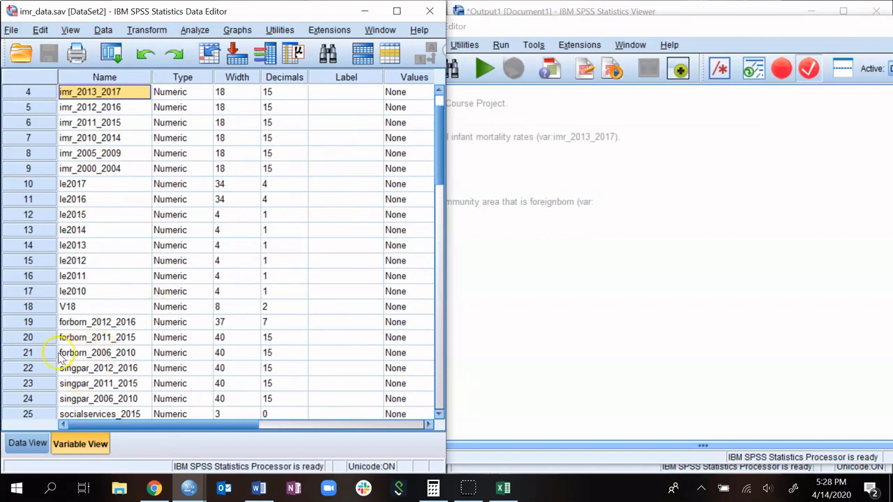
{"action": "left_click", "coordinate": [105, 323]}
{"action": "right_click", "coordinate": [105, 325]}
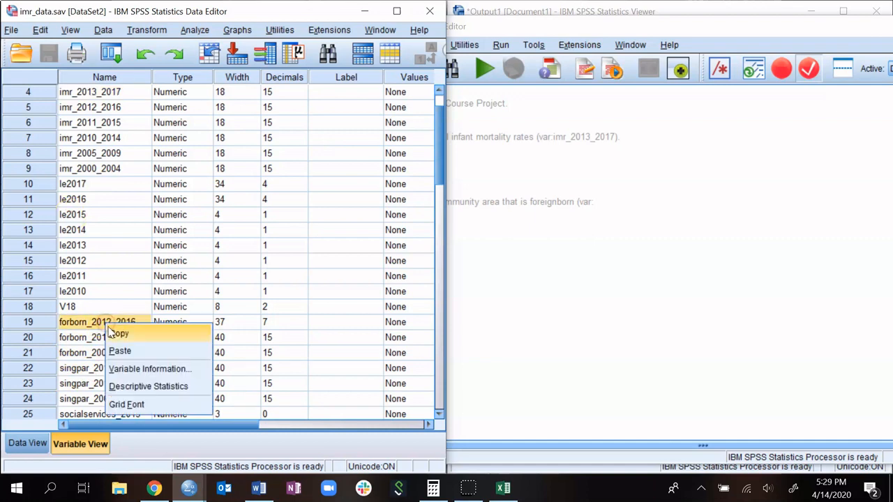
{"action": "left_click", "coordinate": [112, 333]}
Paste forborn_2012_2016 after "var:" in the IV1 comment, close it with ")." and add blank lines down to line 15.
{"action": "left_click", "coordinate": [617, 201]}
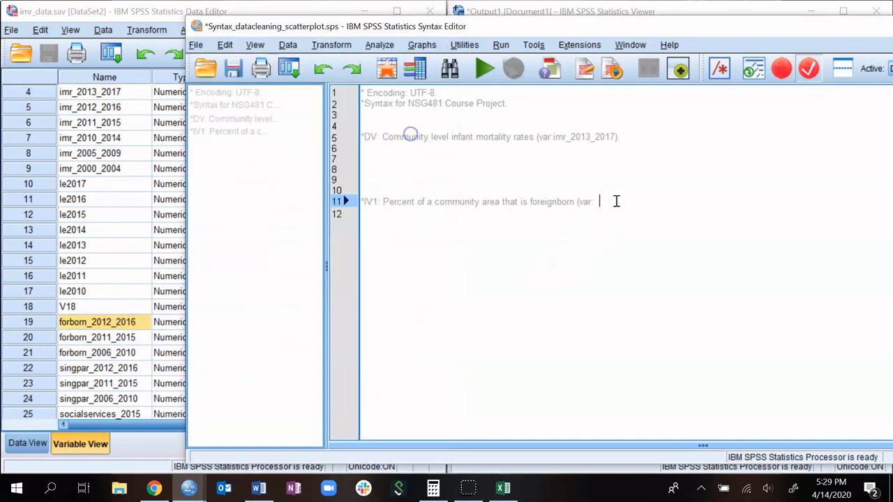
{"action": "key", "text": "ctrl+v"}
{"action": "type", "text": ")"}
{"action": "key", "text": "Return"}
{"action": "key", "text": "Return"}
{"action": "key", "text": "Return"}
{"action": "key", "text": "Return"}
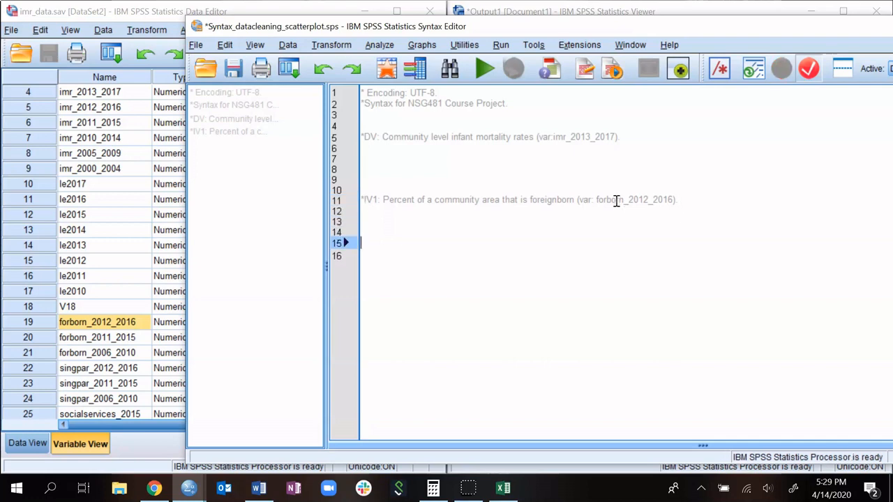
Start an "*IV2:" comment on line 15 and look through the variable names in the data editor.
{"action": "type", "text": "*IV2"}
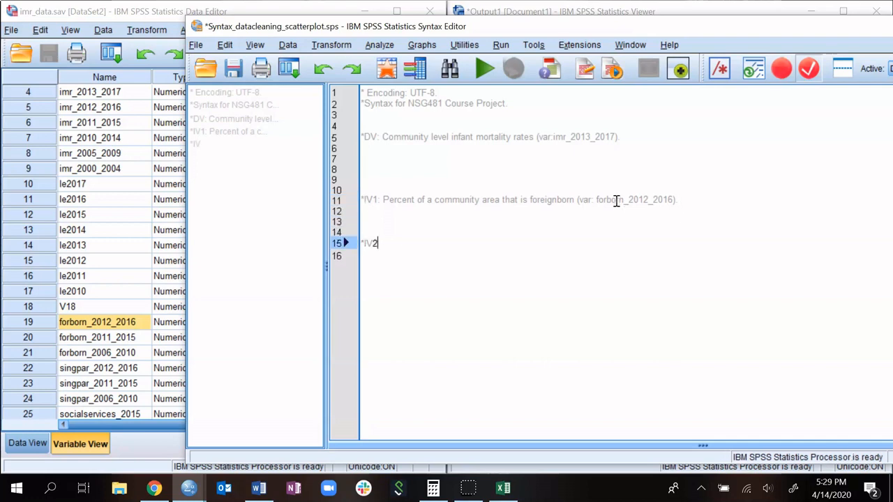
{"action": "type", "text": ":"}
{"action": "scroll", "coordinate": [113, 393], "scroll_direction": "down", "scroll_amount": 1}
{"action": "scroll", "coordinate": [113, 393], "scroll_direction": "up", "scroll_amount": 2}
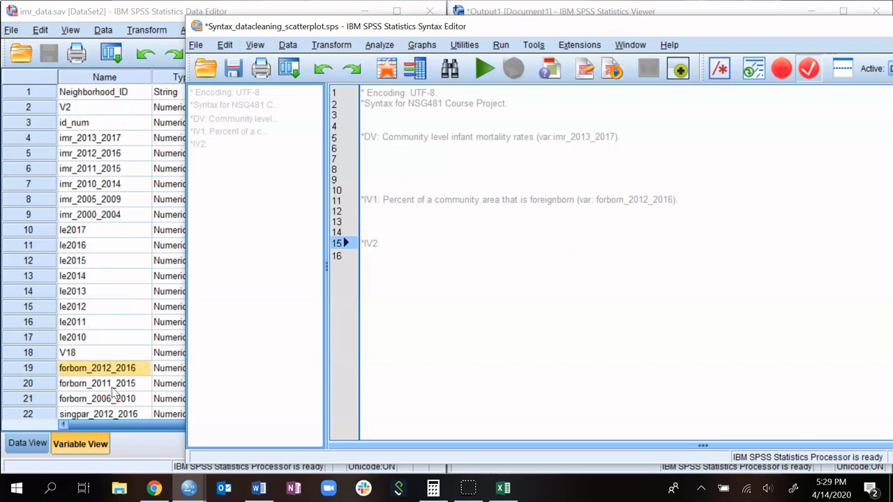
{"action": "scroll", "coordinate": [114, 393], "scroll_direction": "down", "scroll_amount": 2}
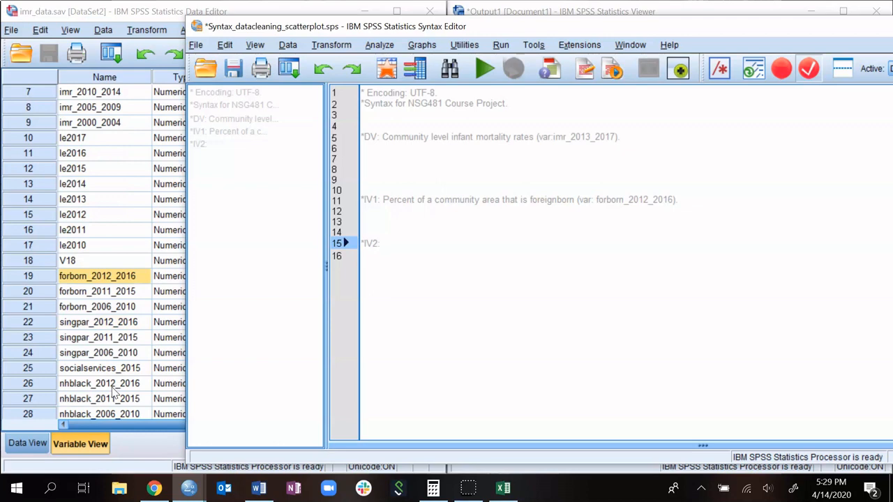
{"action": "scroll", "coordinate": [114, 394], "scroll_direction": "down", "scroll_amount": 1}
{"action": "scroll", "coordinate": [110, 317], "scroll_direction": "up", "scroll_amount": 3}
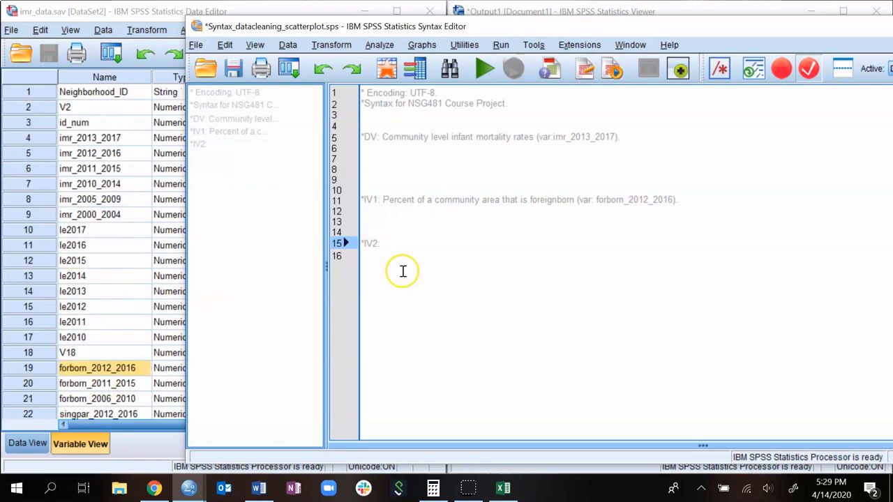
Replace the variable name in the DV comment on line 5 with imr_2012_2016, copied from row 5 of the variable list.
{"action": "left_click", "coordinate": [89, 152]}
{"action": "right_click", "coordinate": [90, 152]}
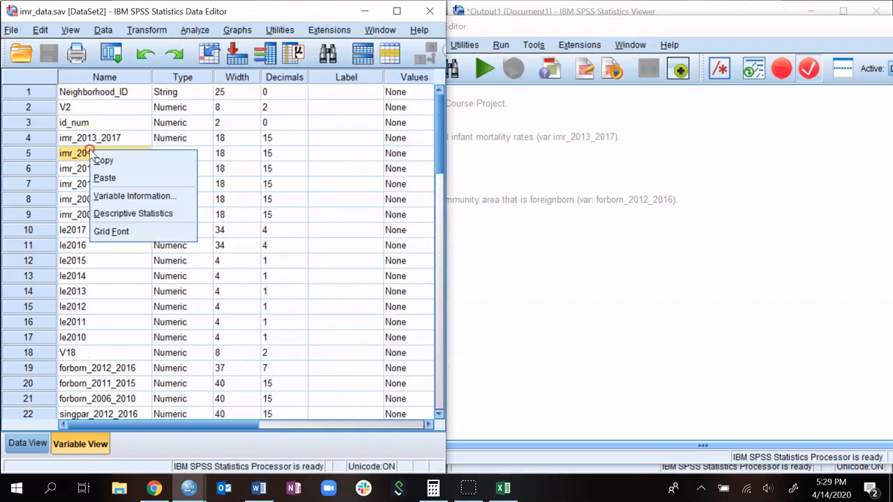
{"action": "left_click", "coordinate": [98, 161]}
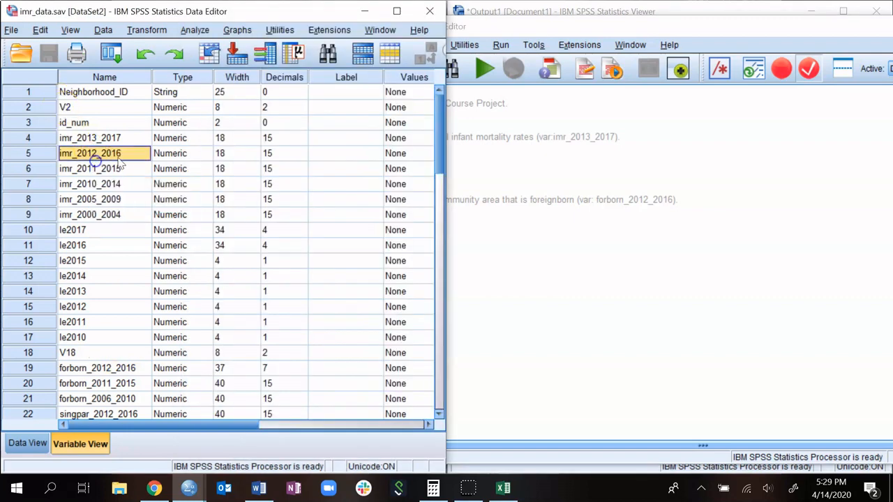
{"action": "double_click", "coordinate": [578, 138]}
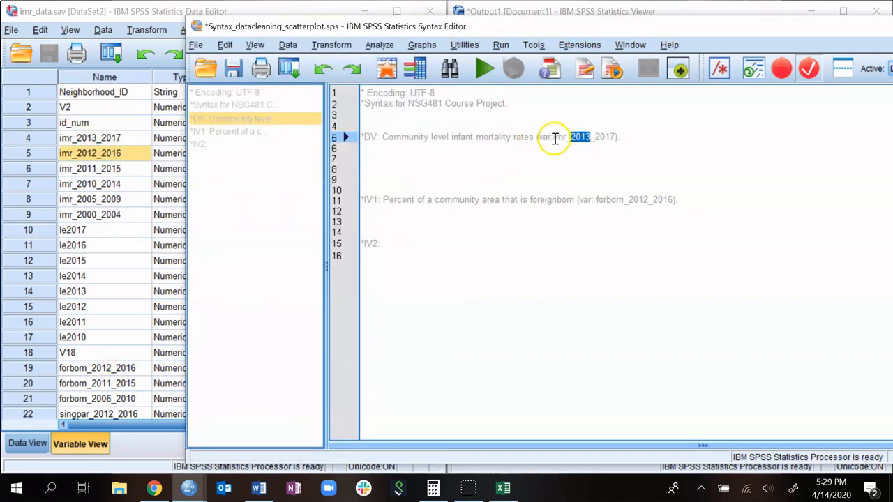
{"action": "left_click_drag", "start_coordinate": [554, 137], "coordinate": [617, 133]}
{"action": "key", "text": "ctrl+v"}
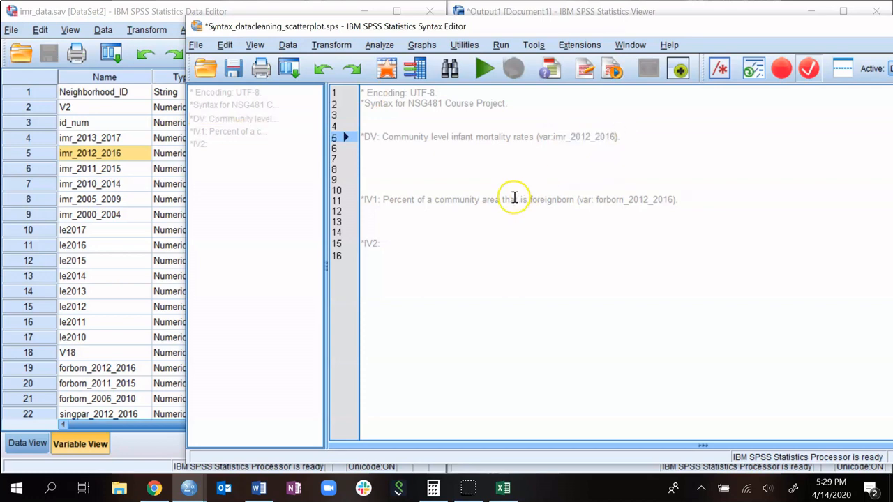
Place the cursor after "*IV2:" on line 15 and copy the variable name nhblack_2012_2016 from row 26.
{"action": "left_click", "coordinate": [481, 232]}
{"action": "left_click", "coordinate": [392, 242]}
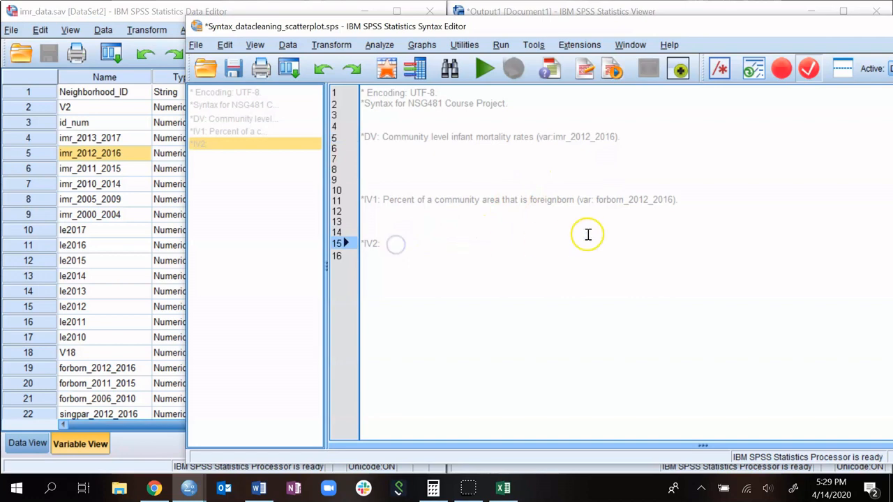
{"action": "left_click", "coordinate": [74, 322]}
{"action": "scroll", "coordinate": [79, 326], "scroll_direction": "down", "scroll_amount": 1}
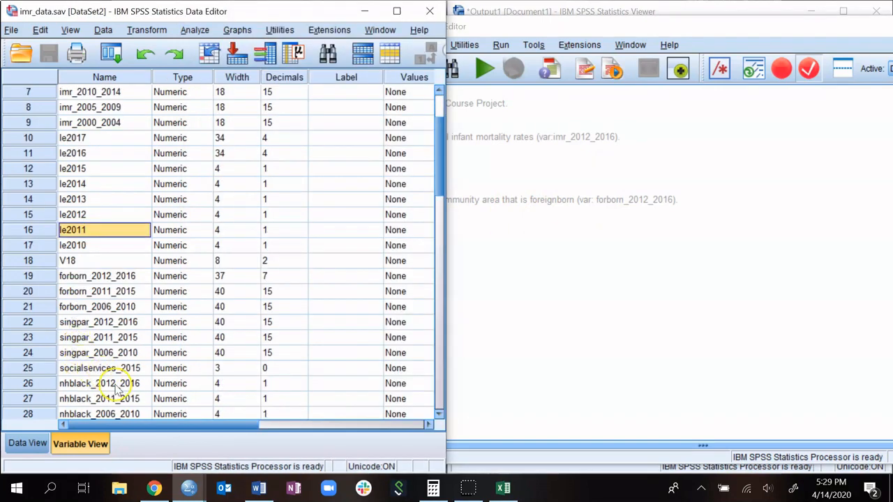
{"action": "scroll", "coordinate": [120, 391], "scroll_direction": "down", "scroll_amount": 1}
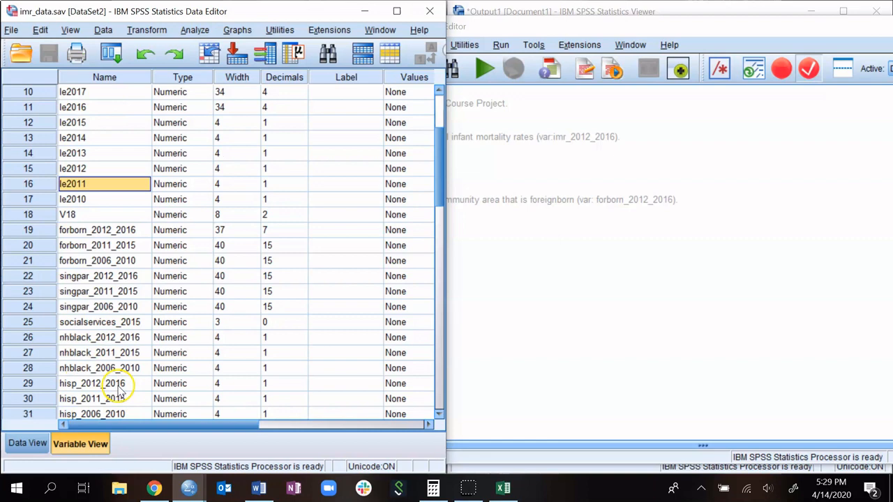
{"action": "left_click", "coordinate": [108, 337]}
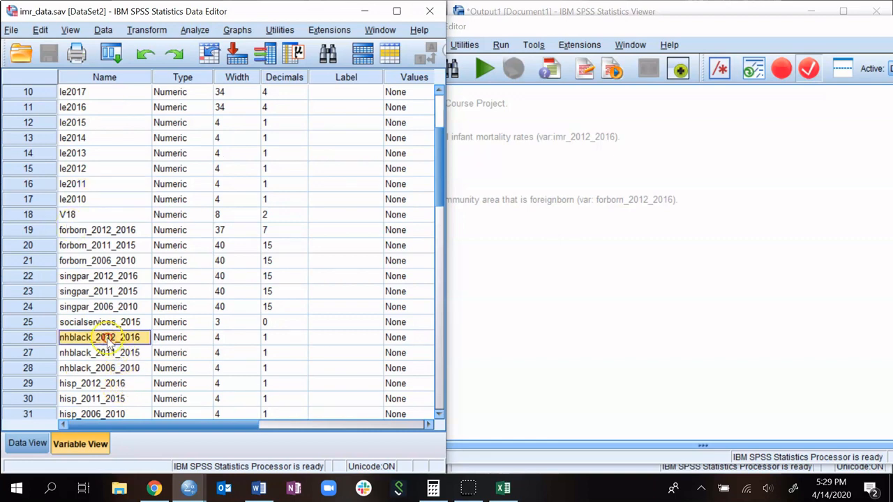
{"action": "right_click", "coordinate": [106, 340]}
{"action": "left_click", "coordinate": [120, 354]}
Complete the IV2 comment with "Percent of a community area that is black (var: nhblack_2012_2016).", pasting in the copied variable name.
{"action": "left_click", "coordinate": [568, 264]}
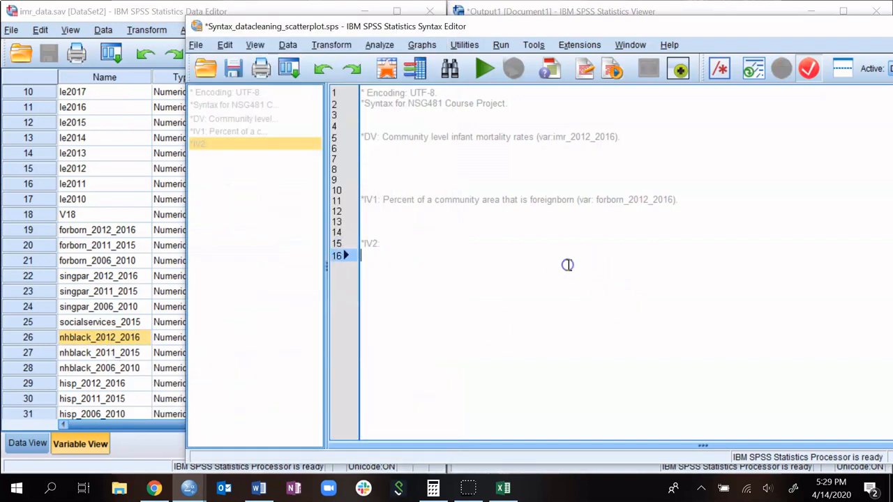
{"action": "left_click", "coordinate": [403, 240]}
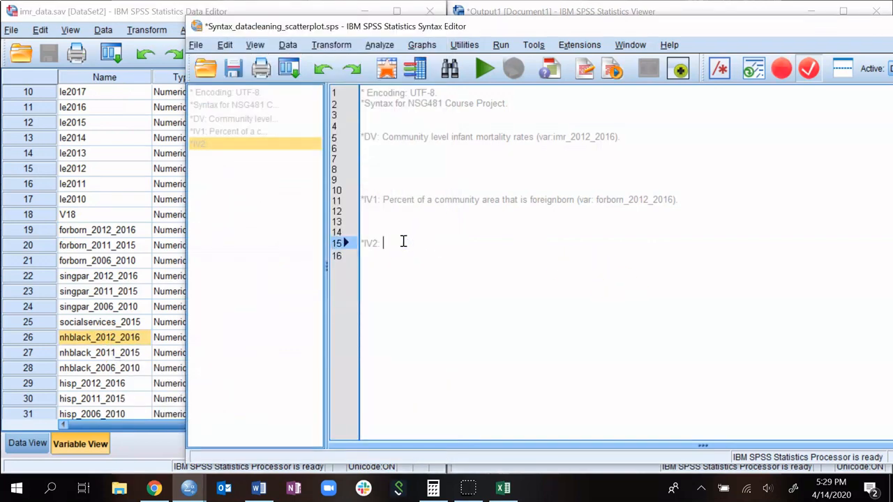
{"action": "type", "text": "Percent"}
{"action": "key", "text": "BackSpace"}
{"action": "key", "text": "BackSpace"}
{"action": "key", "text": "BackSpace"}
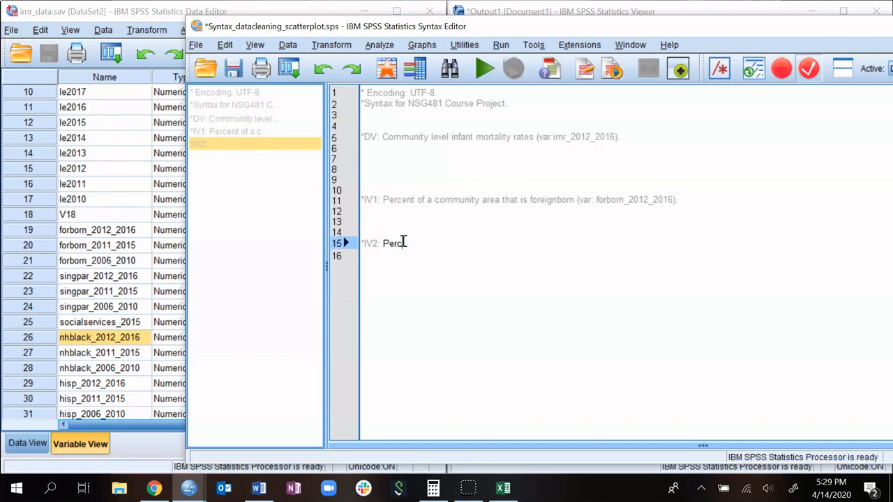
{"action": "type", "text": "ent of a comm"}
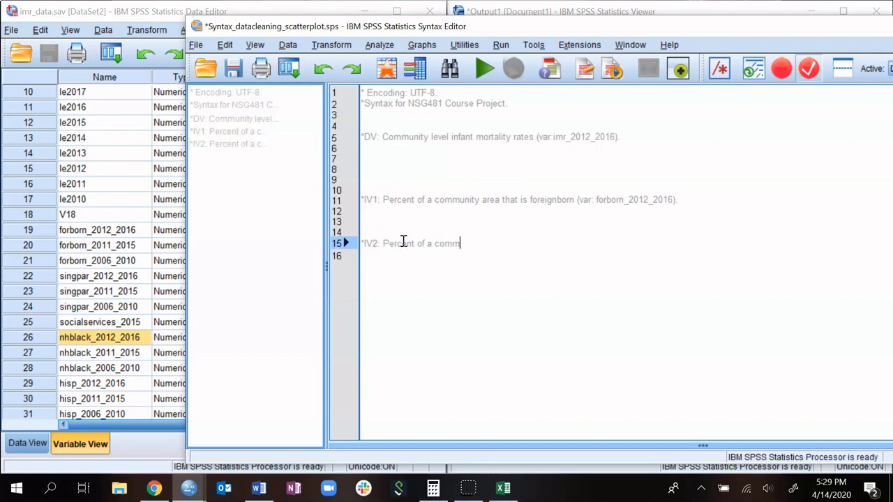
{"action": "type", "text": "unity area that is black (v"}
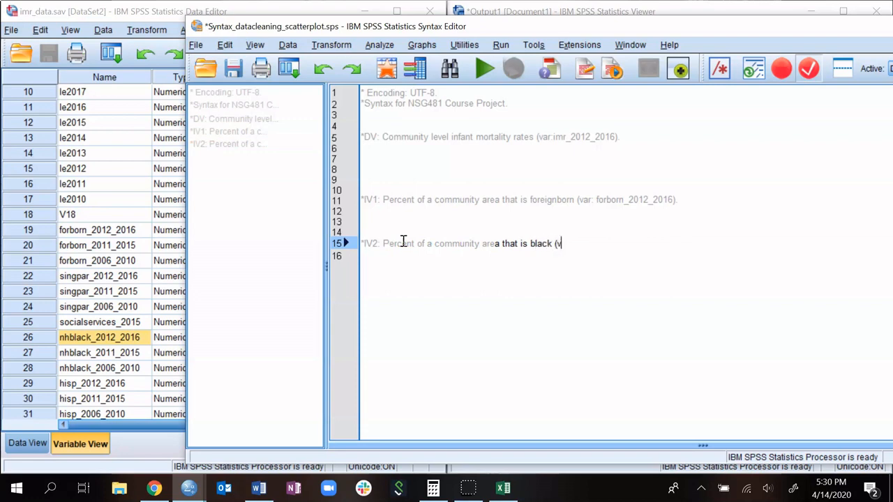
{"action": "type", "text": "ar:"}
{"action": "key", "text": "ctrl+v"}
{"action": "type", "text": ")."}
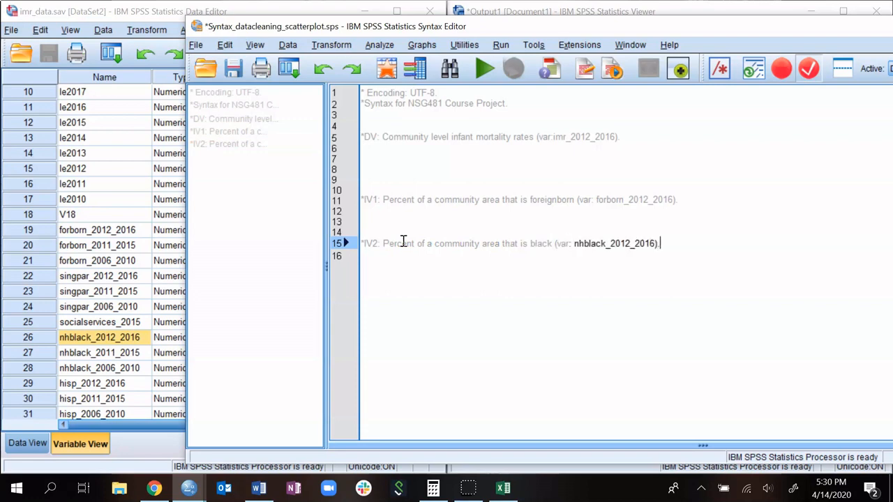
Find gini_2012_2016 in row 44 of the data editor's variable list and copy its name.
{"action": "left_click", "coordinate": [127, 353]}
{"action": "scroll", "coordinate": [128, 356], "scroll_direction": "down", "scroll_amount": 4}
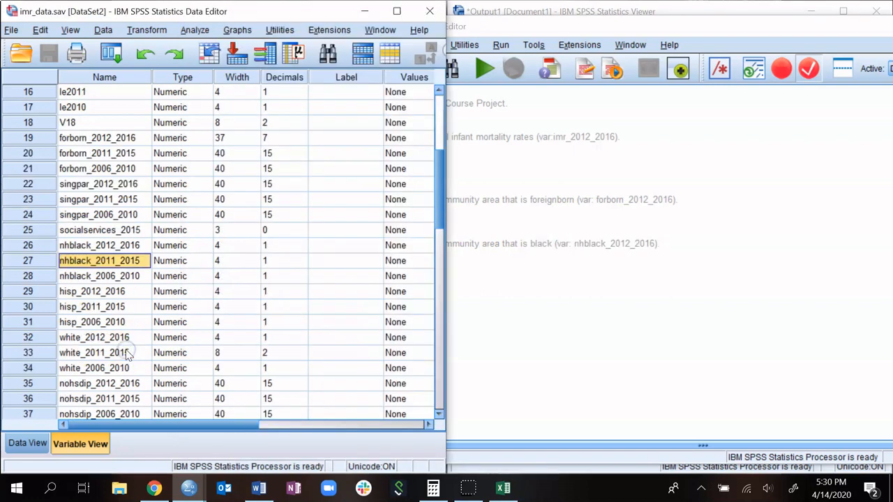
{"action": "scroll", "coordinate": [129, 355], "scroll_direction": "down", "scroll_amount": 1}
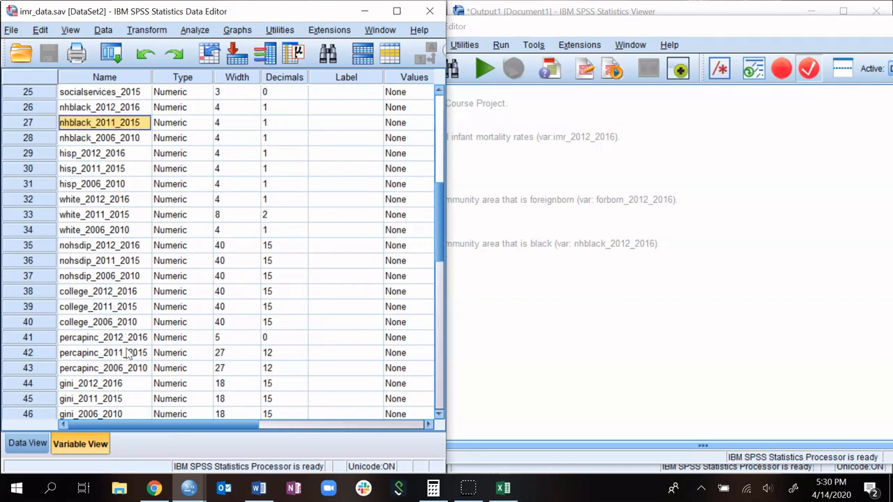
{"action": "left_click", "coordinate": [103, 384]}
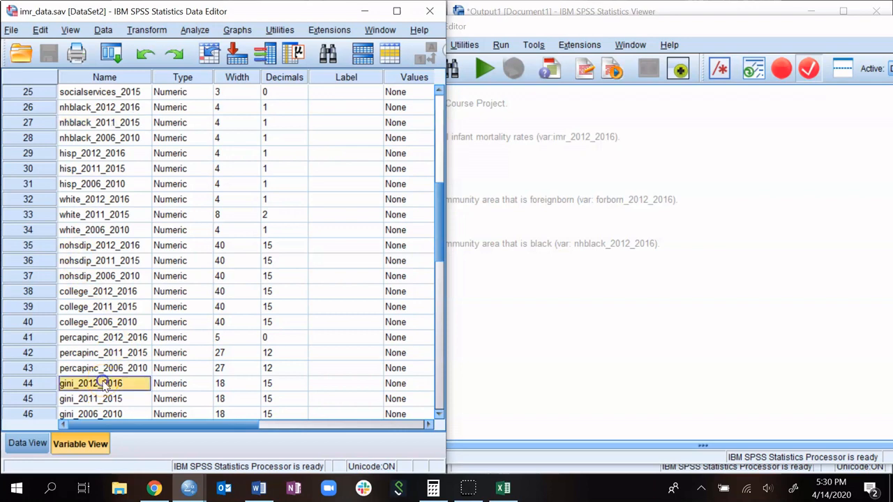
{"action": "right_click", "coordinate": [103, 383]}
{"action": "left_click", "coordinate": [116, 392]}
Add blank lines below the IV2 comment and place the cursor on line 20 of the syntax file.
{"action": "left_click", "coordinate": [526, 337]}
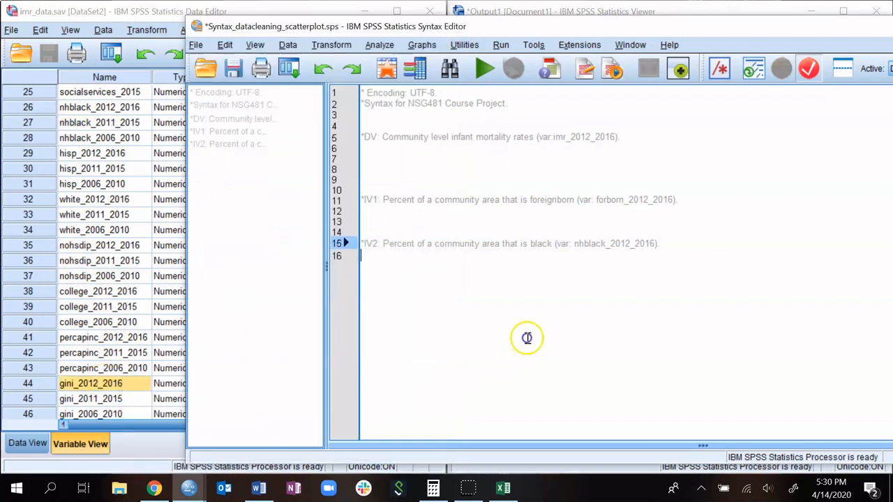
{"action": "key", "text": "Return"}
{"action": "key", "text": "Return"}
{"action": "key", "text": "Return"}
{"action": "key", "text": "Return"}
{"action": "key", "text": "Return"}
{"action": "left_click", "coordinate": [410, 295]}
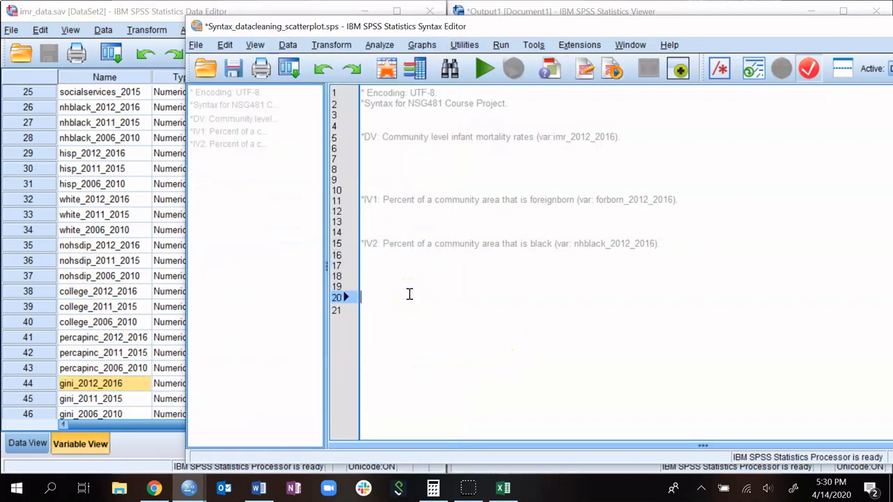
Write the comment "*IV3: GINI Coefficient (var: gini_2012_2016)." on line 20 of the syntax file, pasting in the copied variable name.
{"action": "type", "text": "*IVe"}
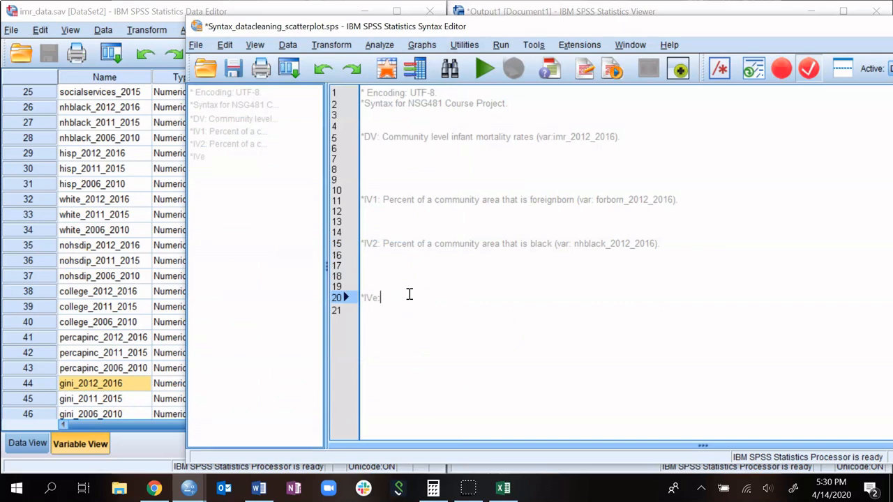
{"action": "type", "text": ": GINI "}
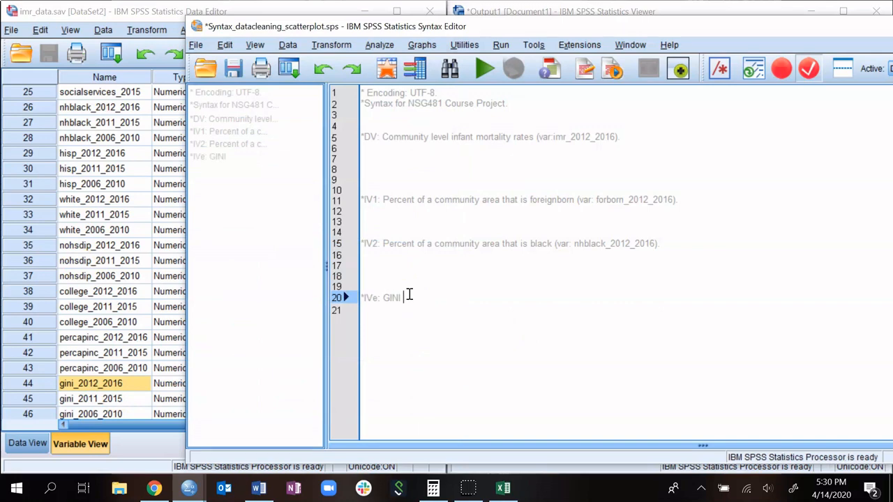
{"action": "type", "text": "Coefficient (v"}
{"action": "type", "text": "ar:"}
{"action": "key", "text": "ctrl+v"}
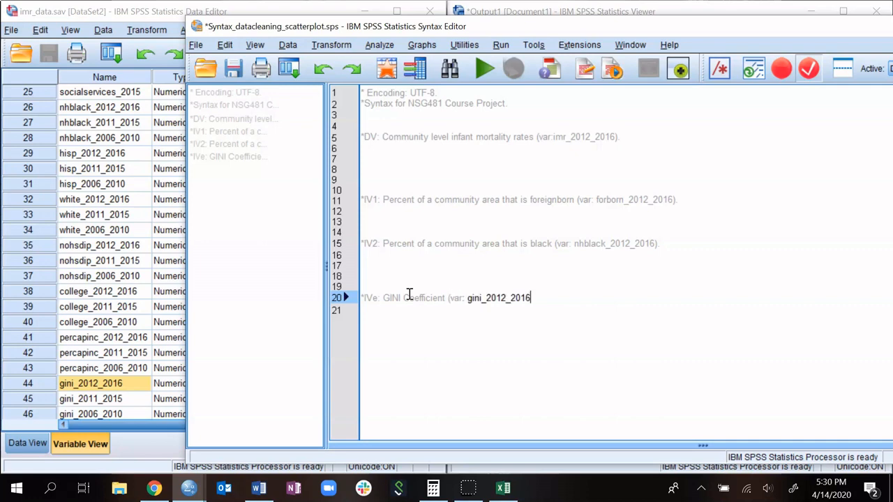
{"action": "type", "text": "."}
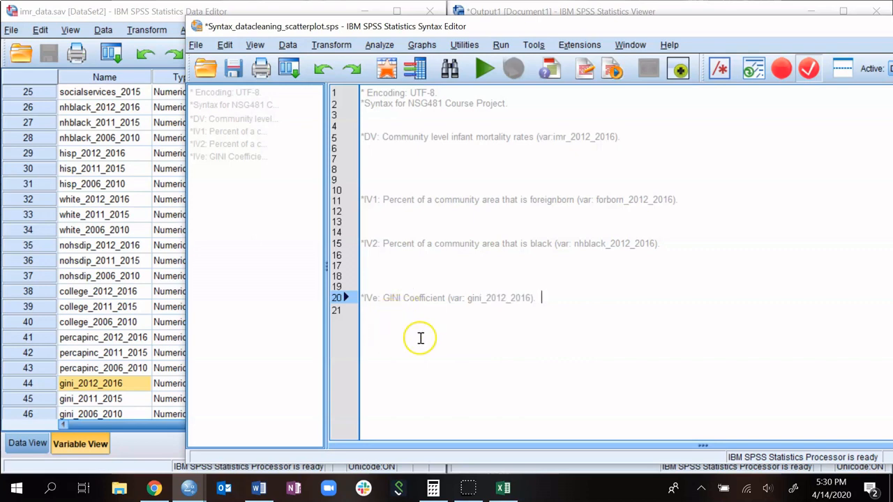
{"action": "left_click_drag", "start_coordinate": [372, 298], "coordinate": [378, 298]}
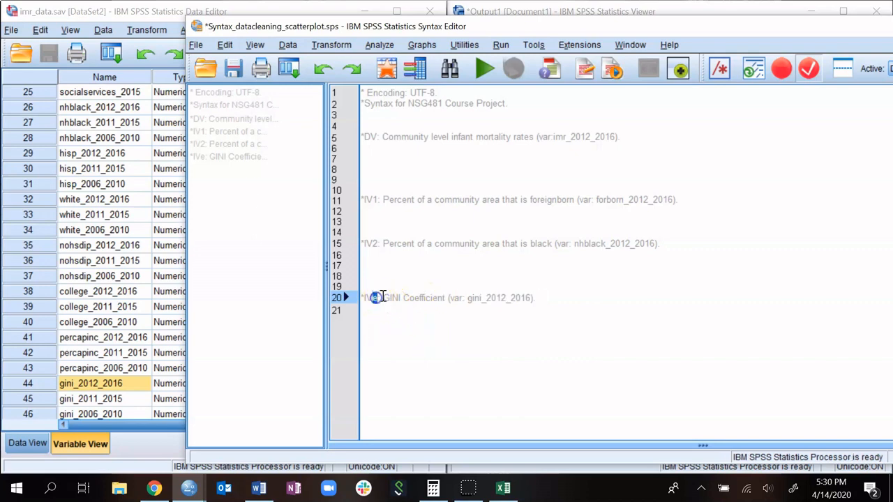
{"action": "type", "text": "3"}
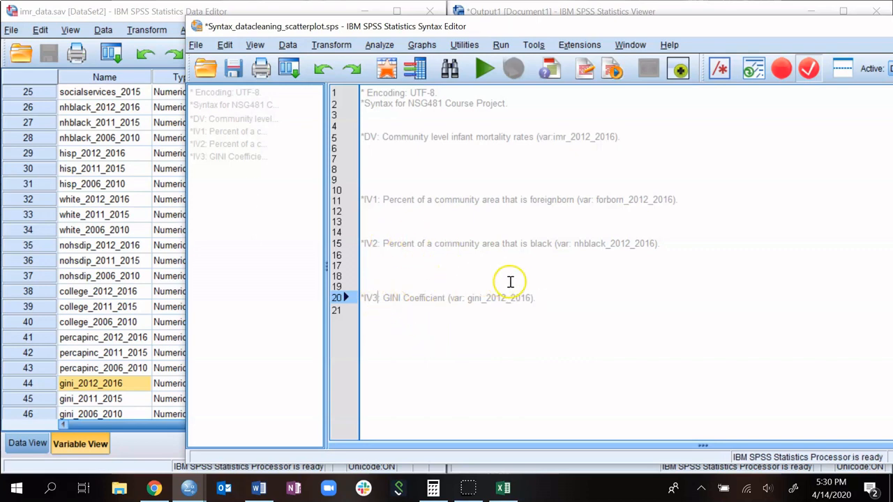
Add blank lines below the IV3 comment and start line 24 with the label "IV4:".
{"action": "left_click", "coordinate": [555, 294]}
{"action": "key", "text": "Return"}
{"action": "key", "text": "Return"}
{"action": "key", "text": "Return"}
{"action": "key", "text": "Return"}
{"action": "type", "text": "IV"}
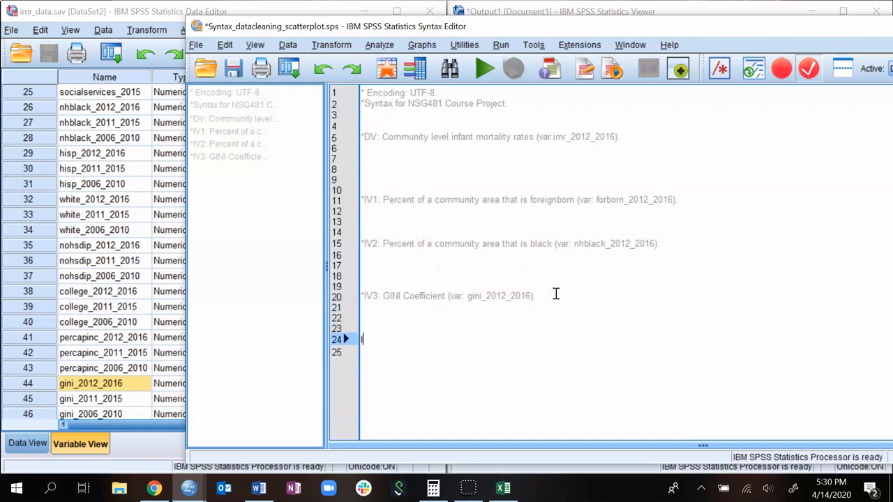
{"action": "type", "text": "4:L"}
{"action": "key", "text": "BackSpace"}
Copy the variable name percapinc_2012_2016 from row 41 of the data editor and return to the end of the IV4 line.
{"action": "left_click", "coordinate": [120, 338]}
{"action": "right_click", "coordinate": [120, 338]}
{"action": "left_click", "coordinate": [129, 347]}
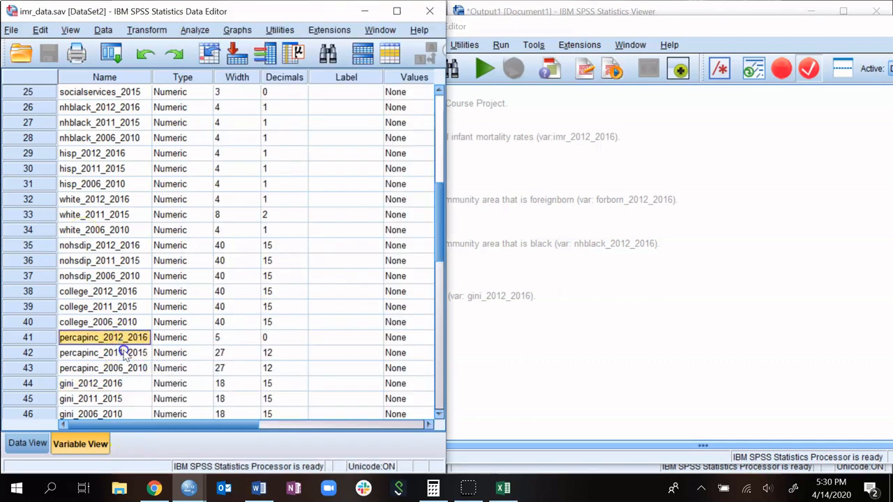
{"action": "left_click", "coordinate": [503, 350]}
{"action": "left_click", "coordinate": [423, 342]}
Complete the IV4 line with "Community level per capital income (var: percapinc_2012_2016).", pasting in the copied variable name.
{"action": "type", "text": "Pe"}
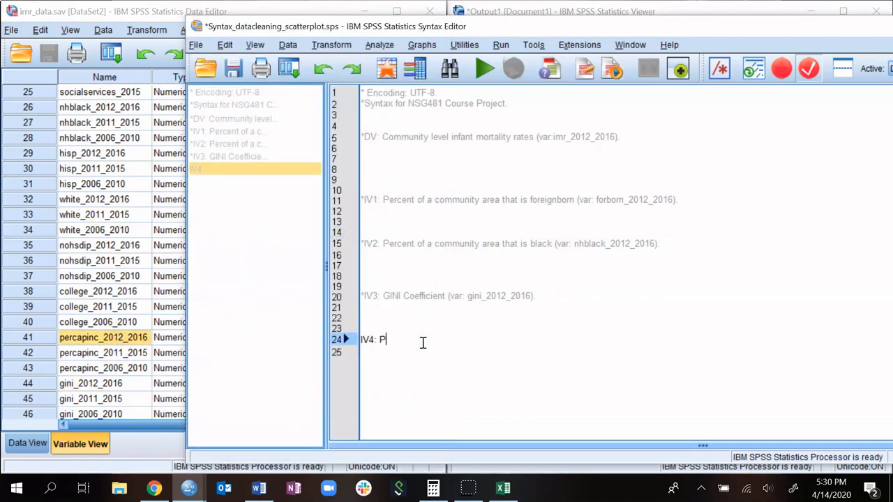
{"action": "key", "text": "BackSpace"}
{"action": "key", "text": "BackSpace"}
{"action": "type", "text": "Community level per"}
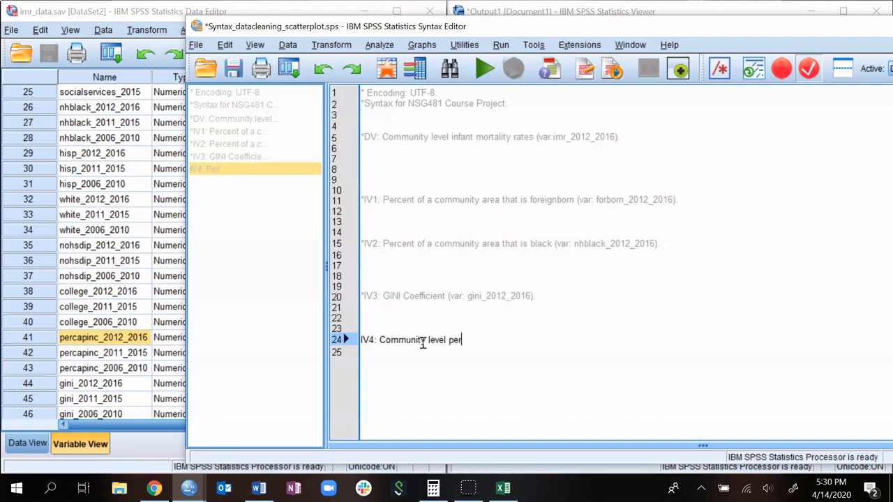
{"action": "type", "text": " capital income (var"}
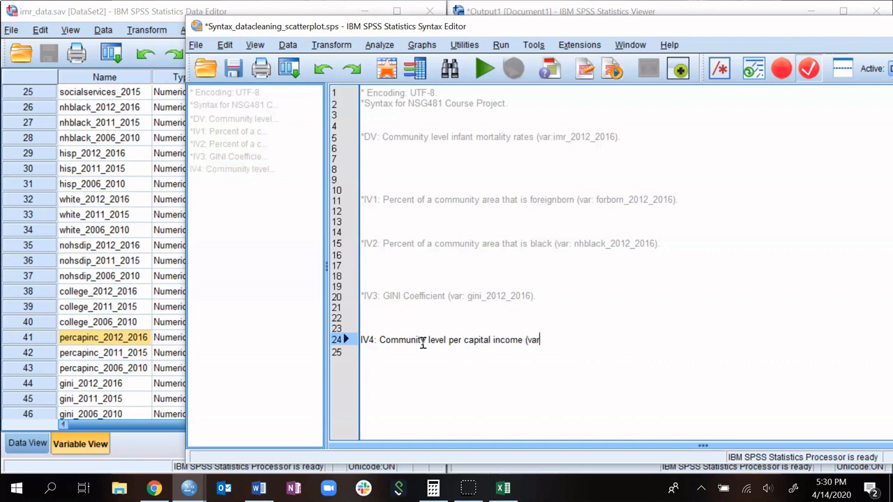
{"action": "type", "text": ":"}
{"action": "key", "text": "ctrl+v"}
{"action": "type", "text": ")"}
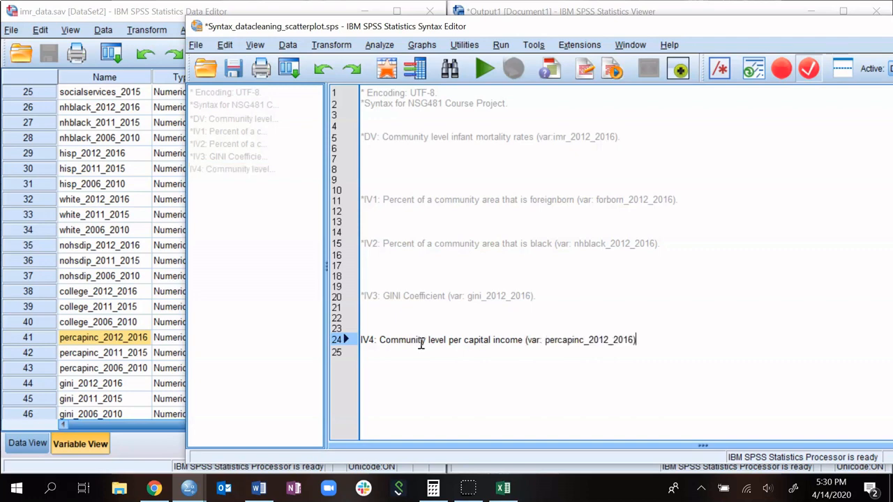
Insert "Community level" before "GINI Coefficient" in the IV3 comment.
{"action": "left_click", "coordinate": [383, 295]}
{"action": "type", "text": "Community level"}
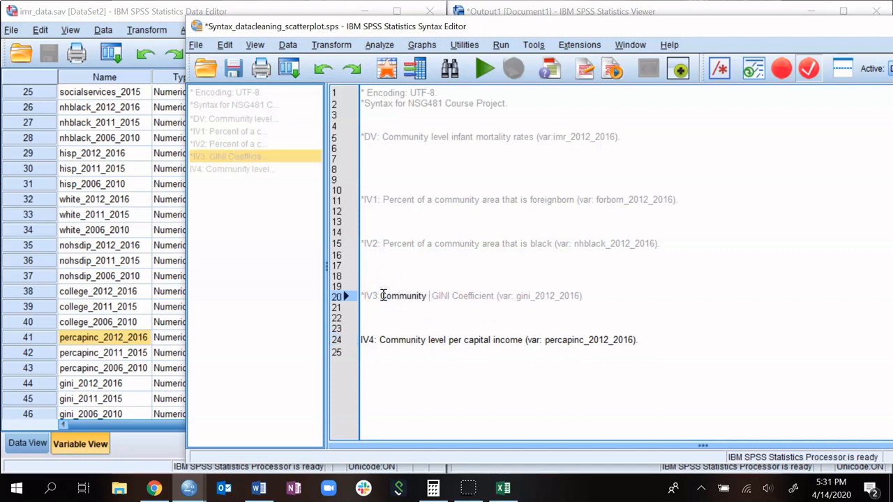
{"action": "key", "text": "BackSpace"}
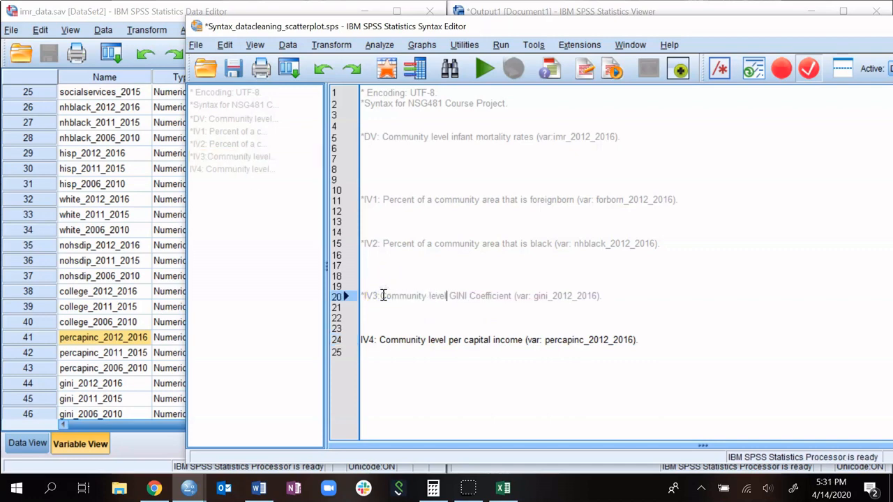
Add blank lines below the IV4 line and start a new comment "*IV5:" on line 30.
{"action": "left_click", "coordinate": [432, 433]}
{"action": "key", "text": "Return"}
{"action": "key", "text": "Return"}
{"action": "key", "text": "Return"}
{"action": "key", "text": "Return"}
{"action": "key", "text": "Return"}
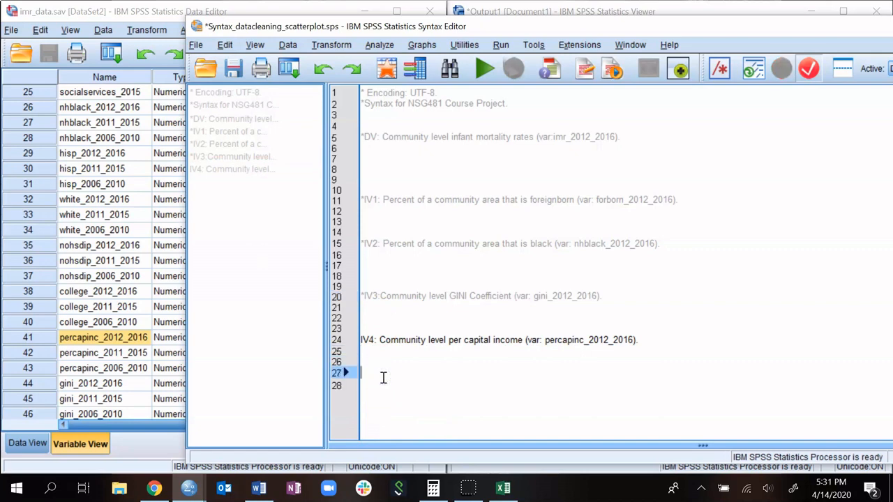
{"action": "type", "text": "IV"}
{"action": "key", "text": "BackSpace"}
{"action": "key", "text": "BackSpace"}
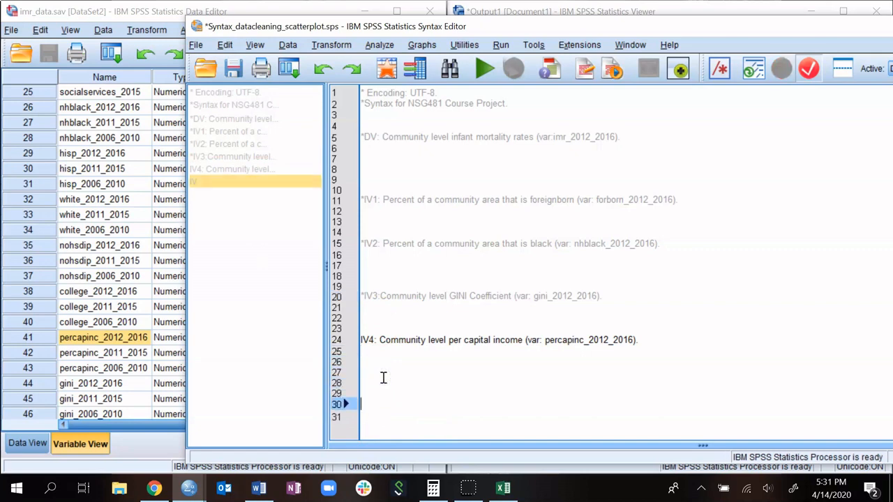
{"action": "type", "text": "*IV5:"}
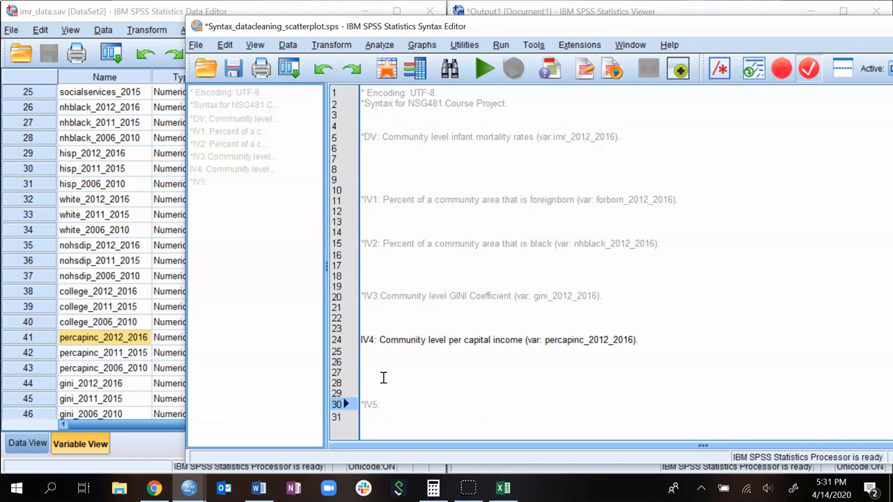
Find nohsdip_2012_2016 in row 35 of the data editor's variable list and copy its name.
{"action": "scroll", "coordinate": [90, 337], "scroll_direction": "down", "scroll_amount": 2}
{"action": "scroll", "coordinate": [91, 337], "scroll_direction": "up", "scroll_amount": 2}
{"action": "left_click", "coordinate": [102, 246]}
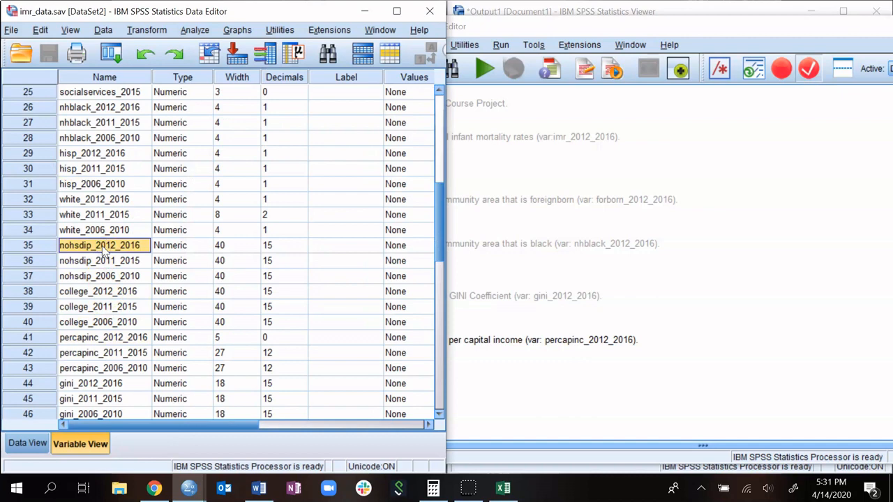
{"action": "right_click", "coordinate": [108, 250]}
{"action": "left_click", "coordinate": [118, 255]}
Turn the IV4 line of the syntax file into a comment by adding an asterisk at its start.
{"action": "left_click", "coordinate": [531, 386]}
{"action": "left_click", "coordinate": [363, 339]}
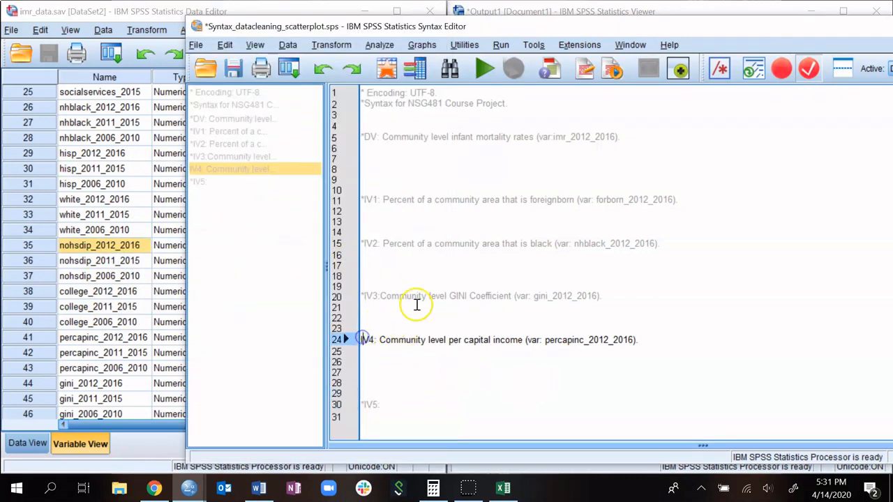
{"action": "type", "text": "*"}
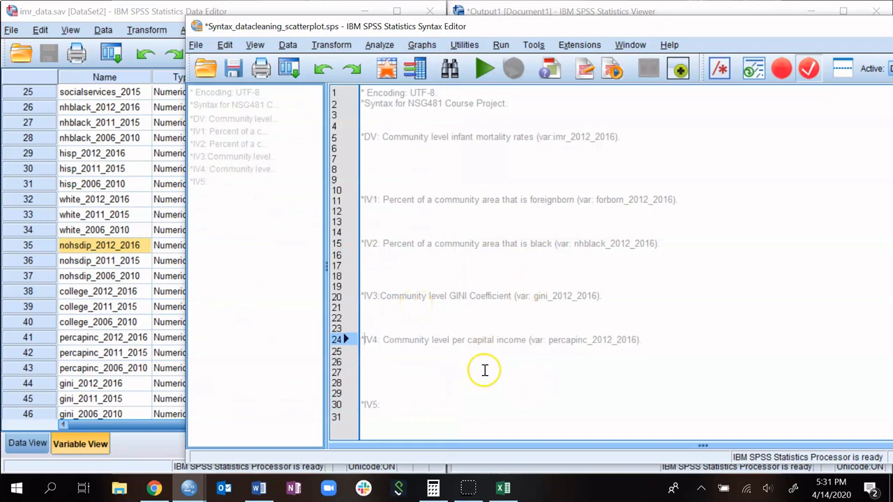
Complete the IV5 comment with "Percent of a community area that does not have a high school diploma (nohsdip_2012_2016).", pasting in the copied variable name.
{"action": "left_click", "coordinate": [384, 406]}
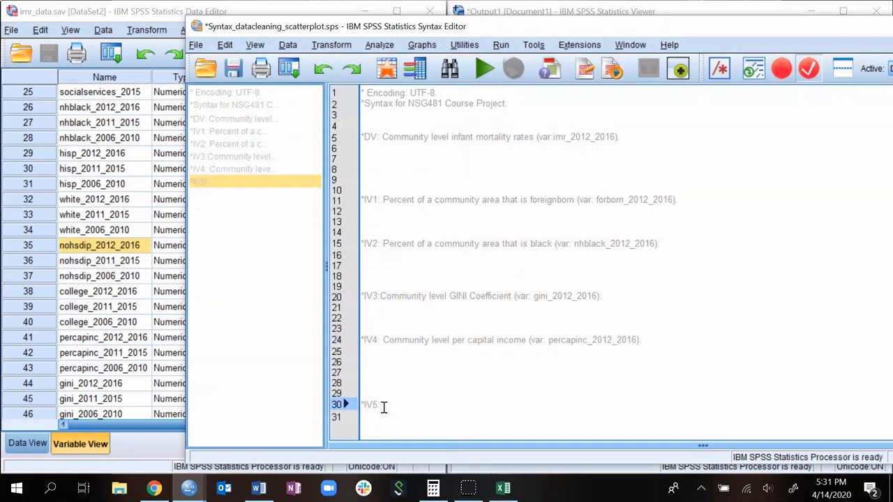
{"action": "type", "text": "Percent of a co"}
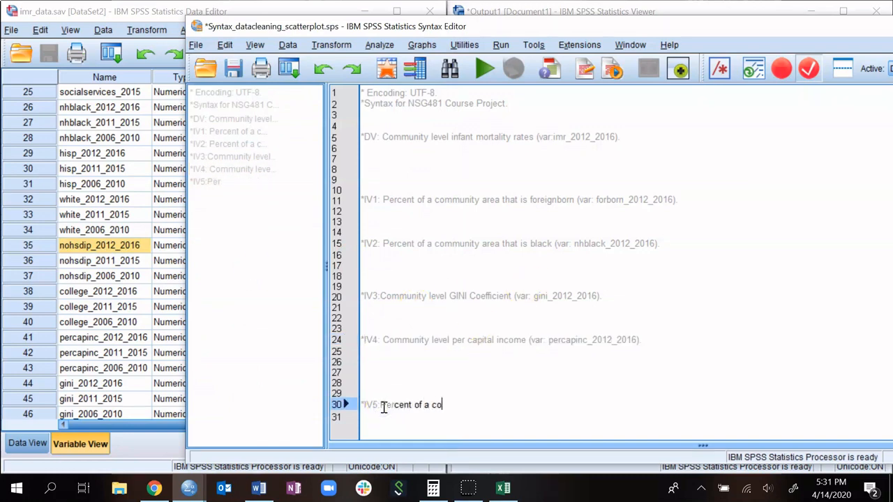
{"action": "type", "text": "mmunity area that doe"}
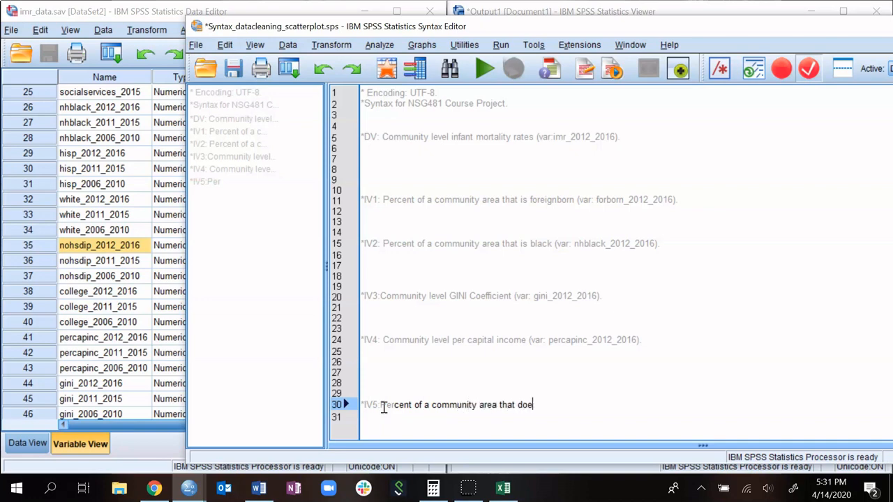
{"action": "type", "text": "s not have a "}
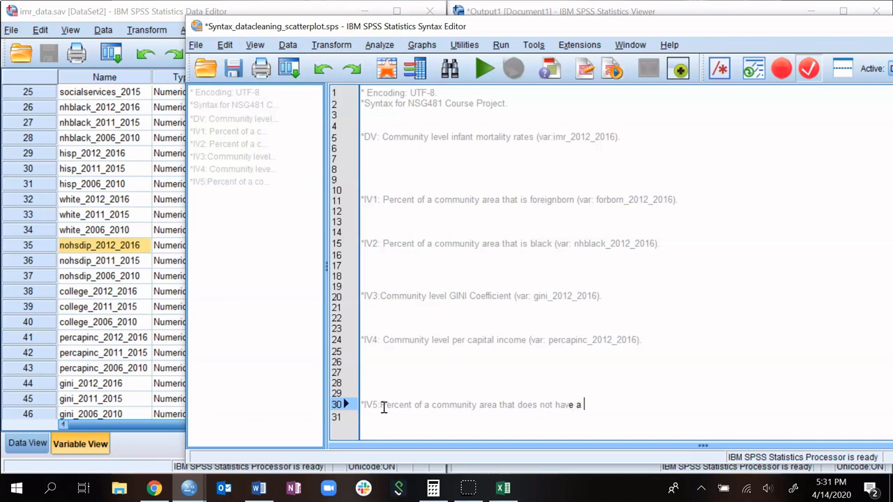
{"action": "type", "text": "high school dip"}
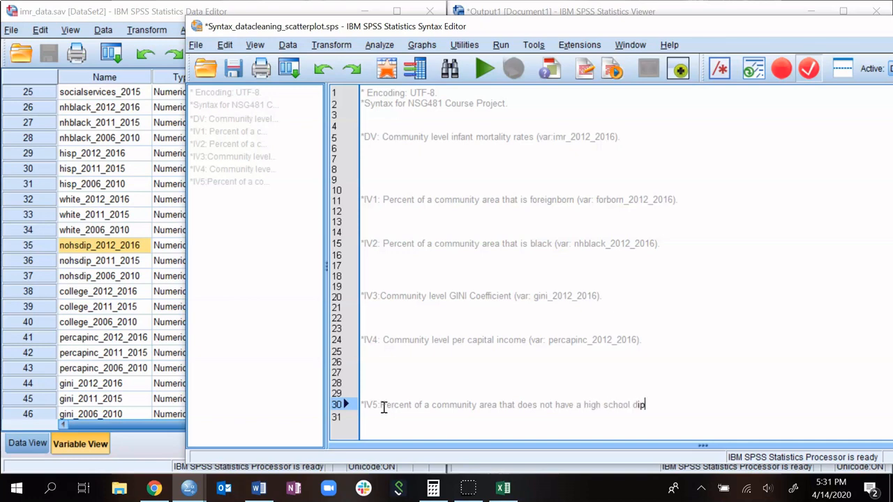
{"action": "type", "text": "loma ("}
{"action": "key", "text": "ctrl+v"}
{"action": "type", "text": ")."}
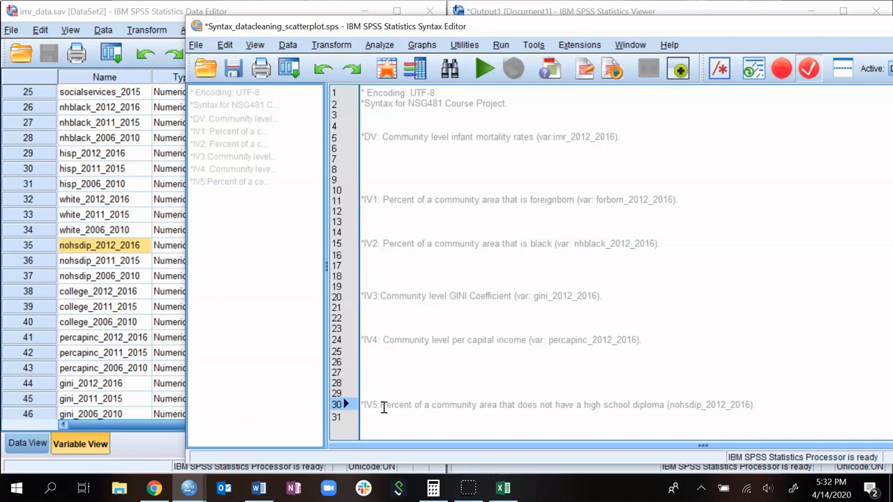
Write "*Research Question: What community level factors effect infant mortality rates in Chicago neighborhoods?" on line 4, above the DV comment.
{"action": "left_click", "coordinate": [391, 125]}
{"action": "type", "text": "*"}
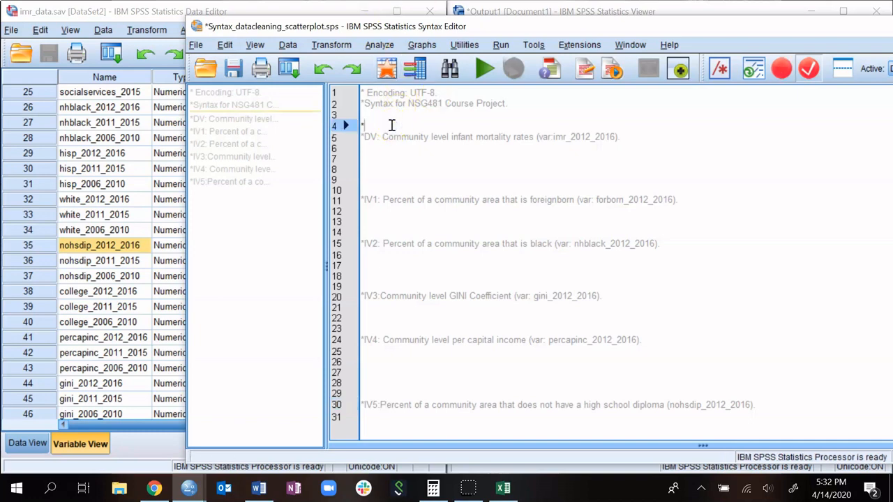
{"action": "type", "text": "Research "}
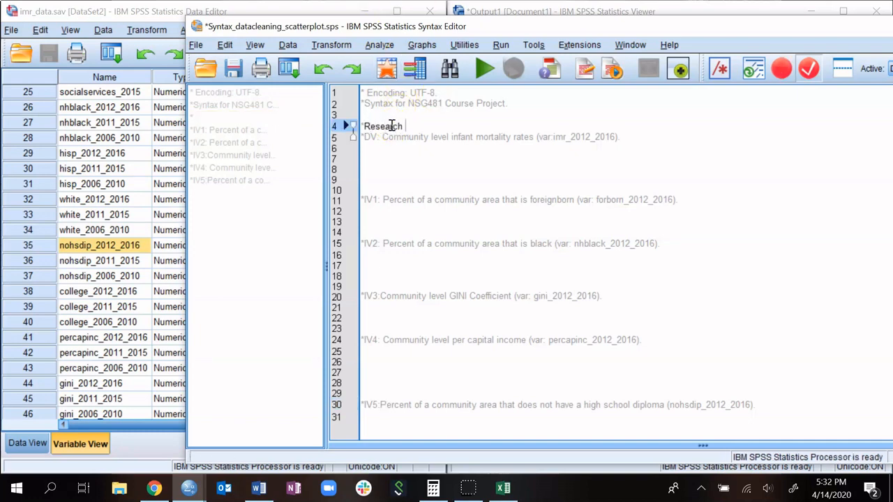
{"action": "type", "text": "Question i"}
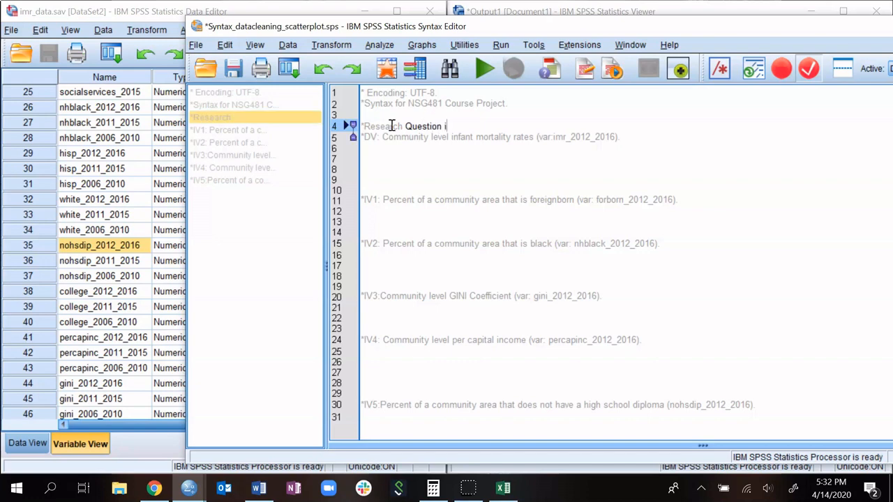
{"action": "type", "text": ": What co"}
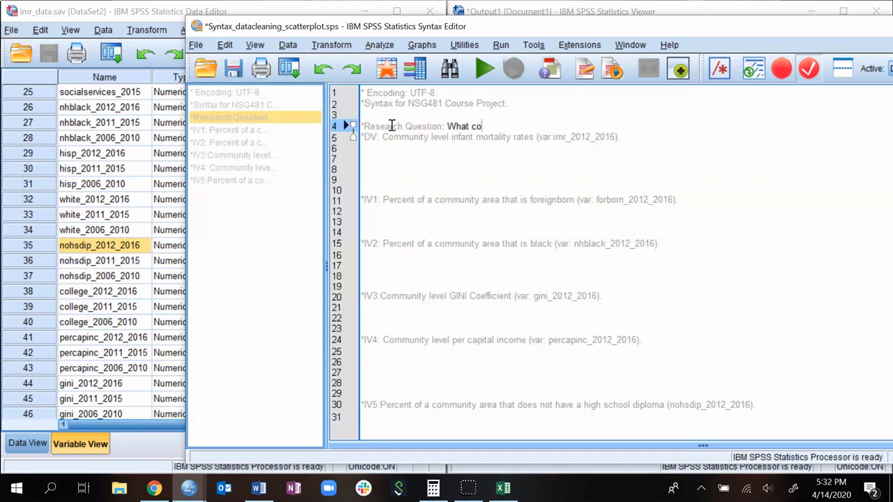
{"action": "type", "text": "mmunity level fa"}
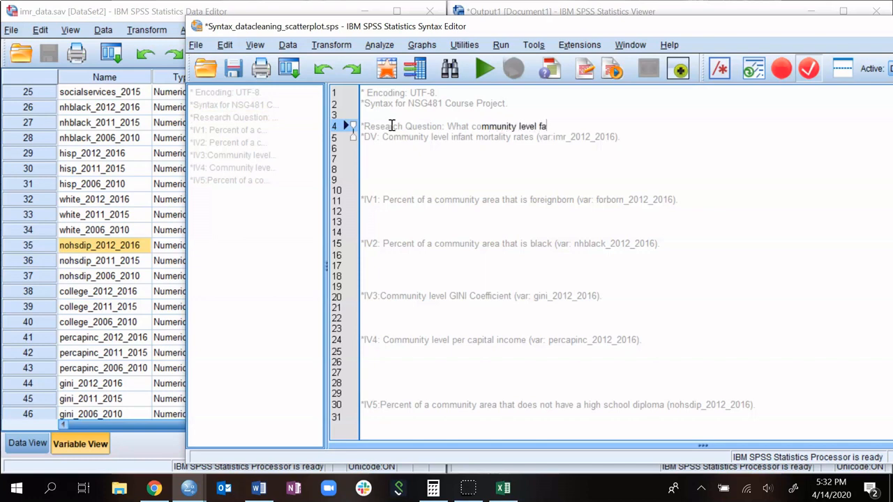
{"action": "type", "text": "ctors impac"}
{"action": "key", "text": "BackSpace"}
{"action": "key", "text": "BackSpace"}
{"action": "key", "text": "BackSpace"}
{"action": "key", "text": "BackSpace"}
{"action": "key", "text": "BackSpace"}
{"action": "key", "text": "BackSpace"}
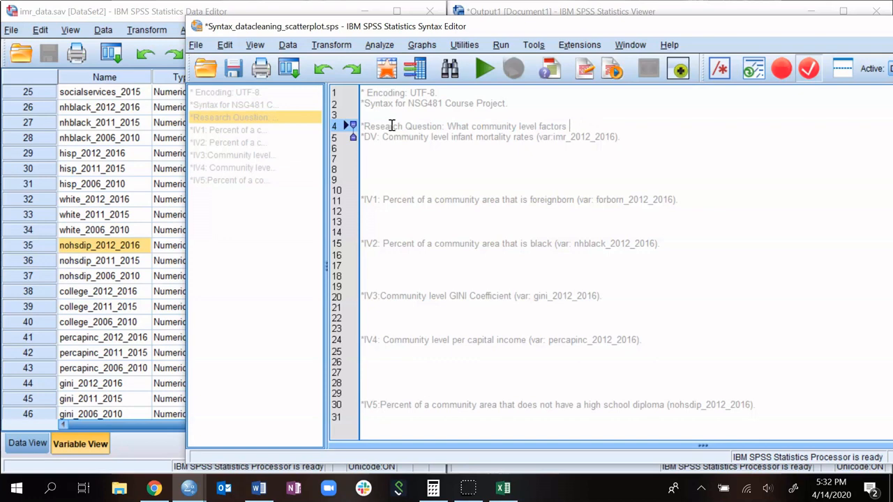
{"action": "type", "text": "effect"}
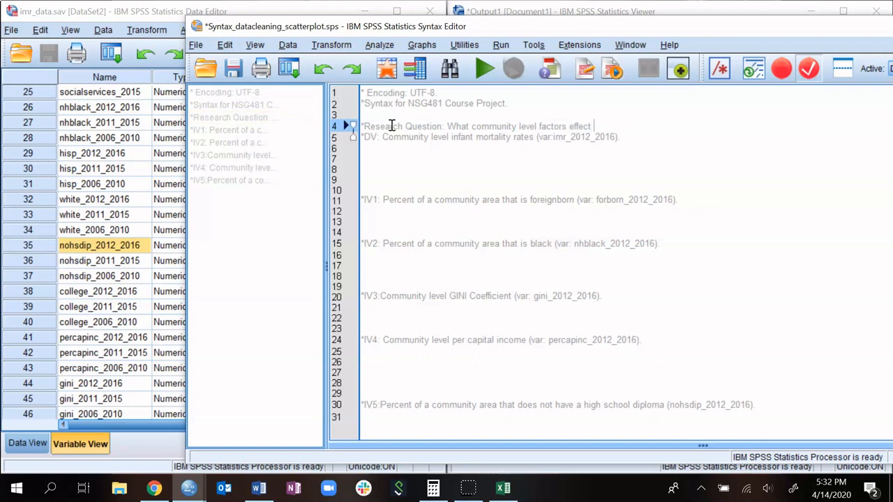
{"action": "type", "text": " infant mortality rates in Chicago"}
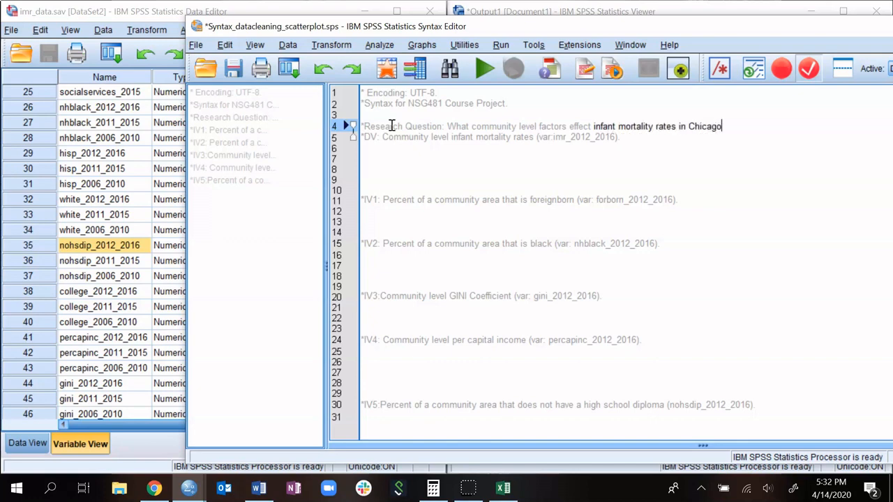
{"action": "type", "text": " neighborhoods?"}
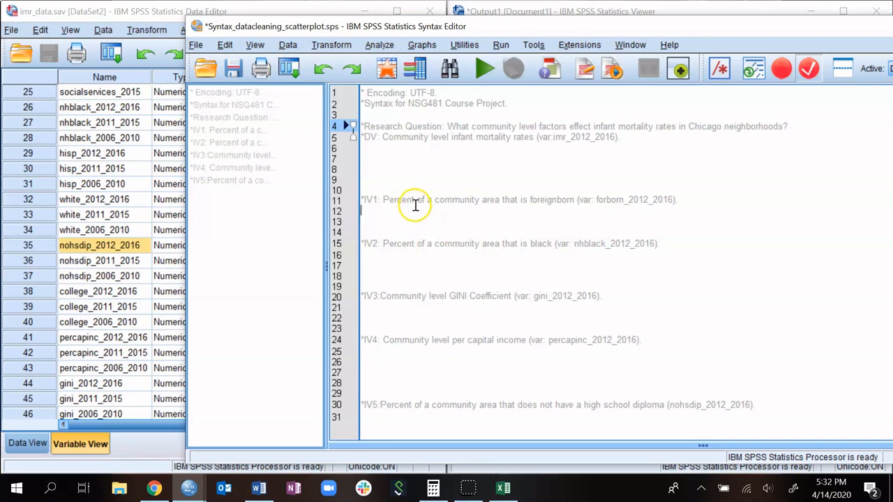
{"action": "left_click", "coordinate": [393, 244]}
{"action": "left_click", "coordinate": [396, 296]}
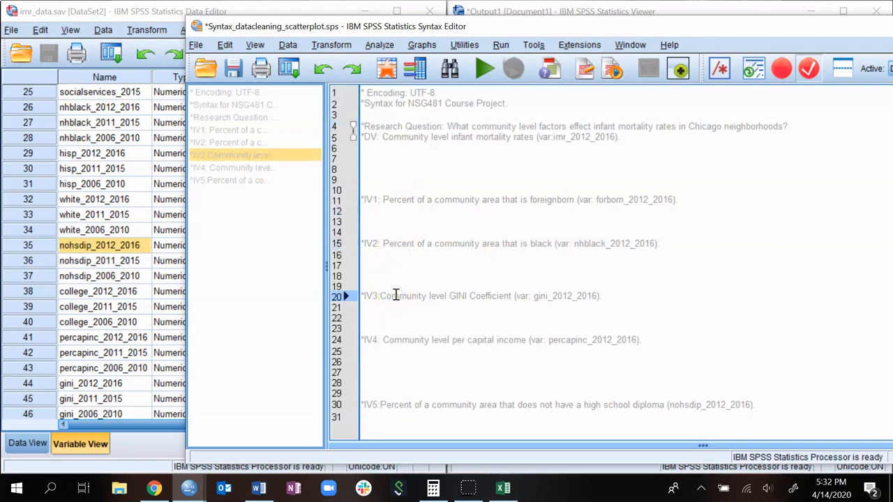
{"action": "left_click", "coordinate": [398, 341]}
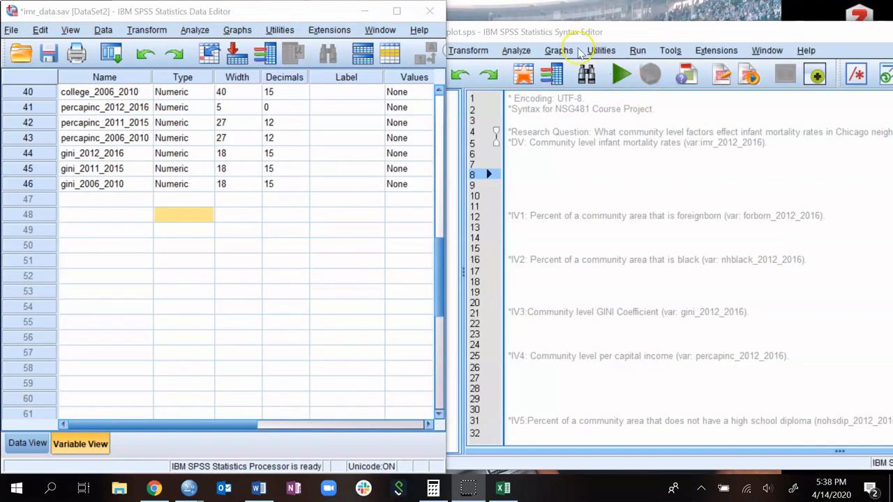
Run a Frequencies analysis on imr_2012_2016 with the frequency table displayed.
{"action": "left_click", "coordinate": [586, 30]}
{"action": "left_click_drag", "start_coordinate": [390, 21], "coordinate": [345, 20]}
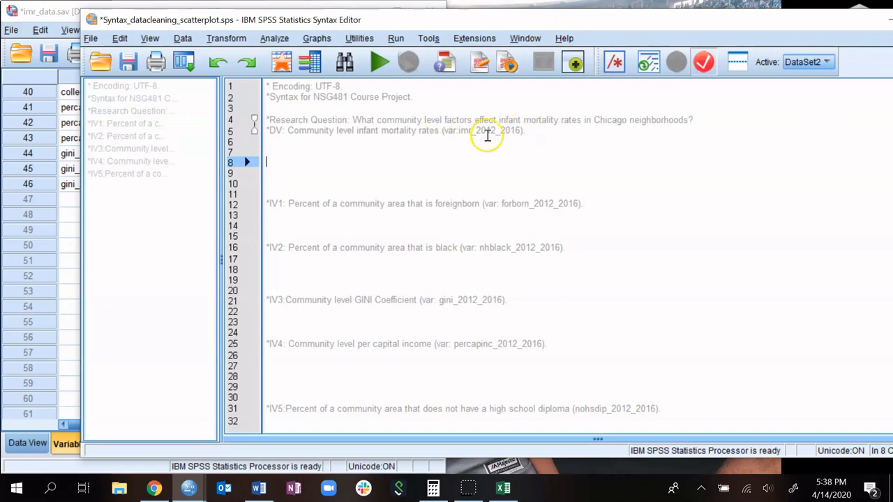
{"action": "left_click", "coordinate": [277, 40]}
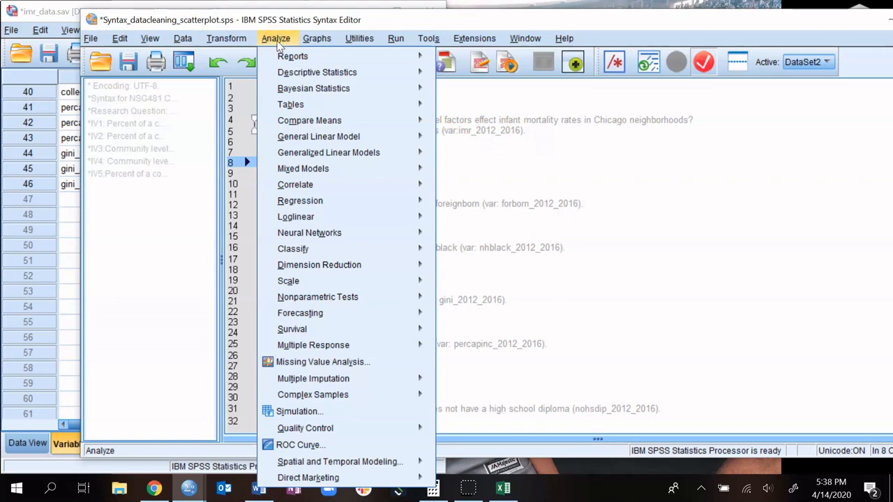
{"action": "mouse_move", "coordinate": [354, 76]}
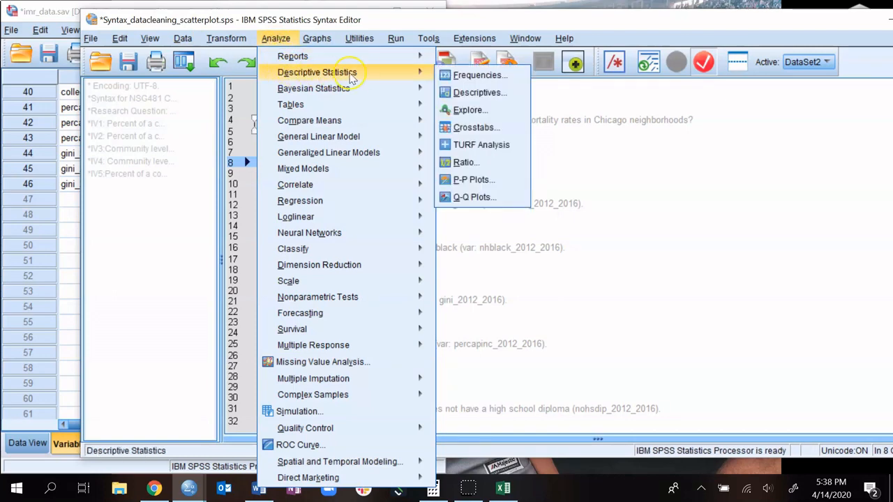
{"action": "left_click", "coordinate": [477, 75]}
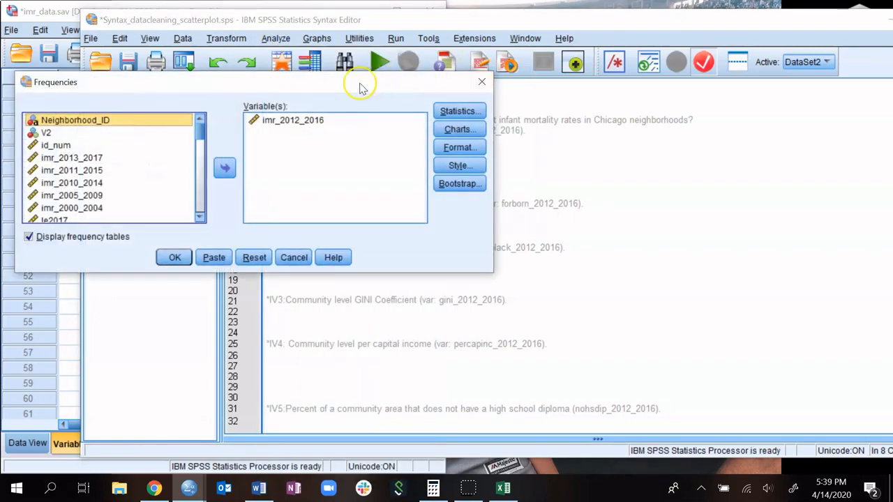
{"action": "left_click", "coordinate": [369, 113]}
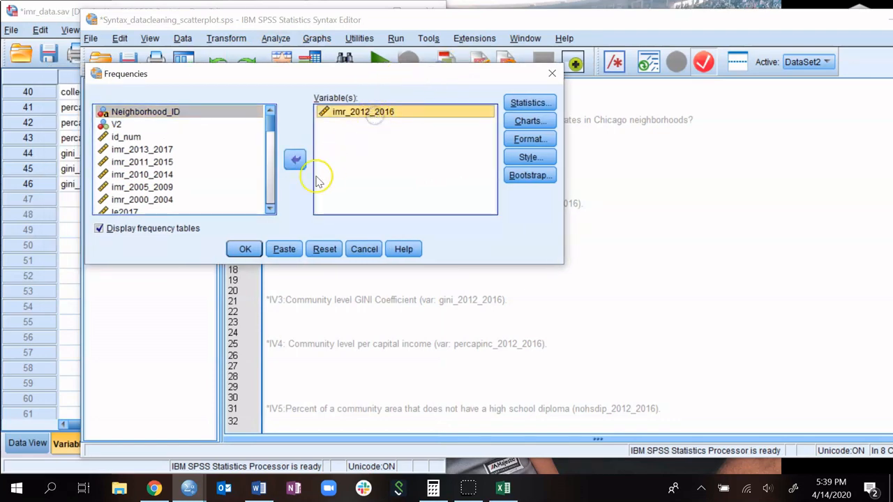
{"action": "left_click", "coordinate": [295, 164]}
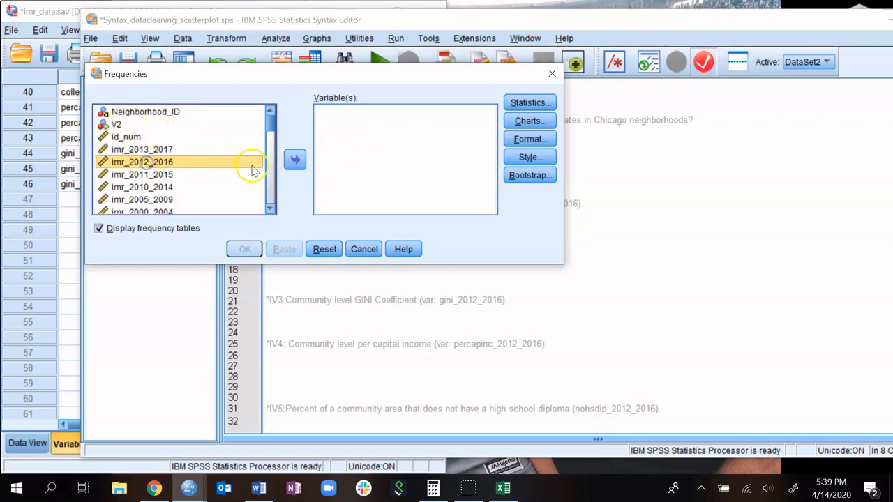
{"action": "left_click", "coordinate": [296, 162]}
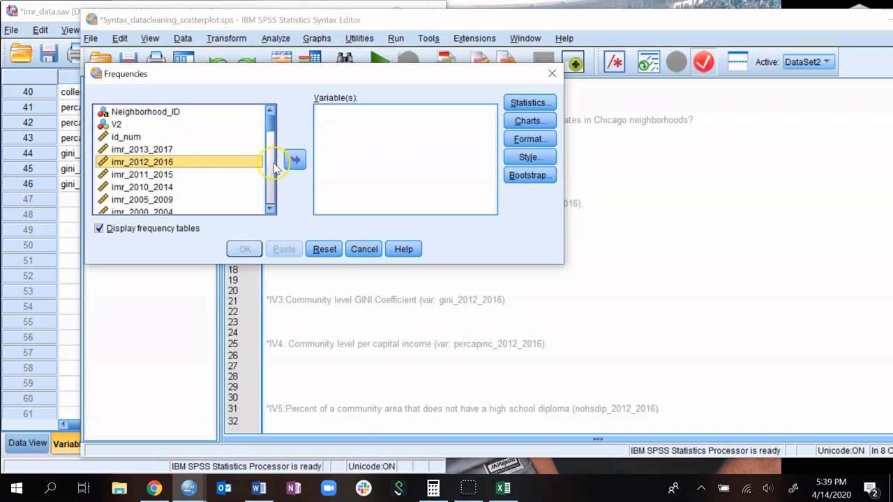
{"action": "left_click", "coordinate": [292, 160]}
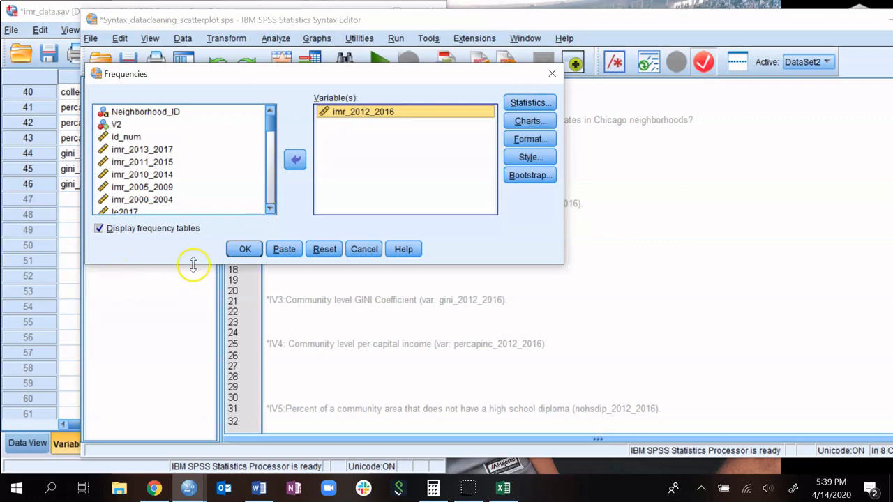
{"action": "left_click", "coordinate": [244, 249]}
Look over the new Frequencies output for imr_2012_2016, from its statistics to the end of the table.
{"action": "scroll", "coordinate": [255, 256], "scroll_direction": "down", "scroll_amount": 10}
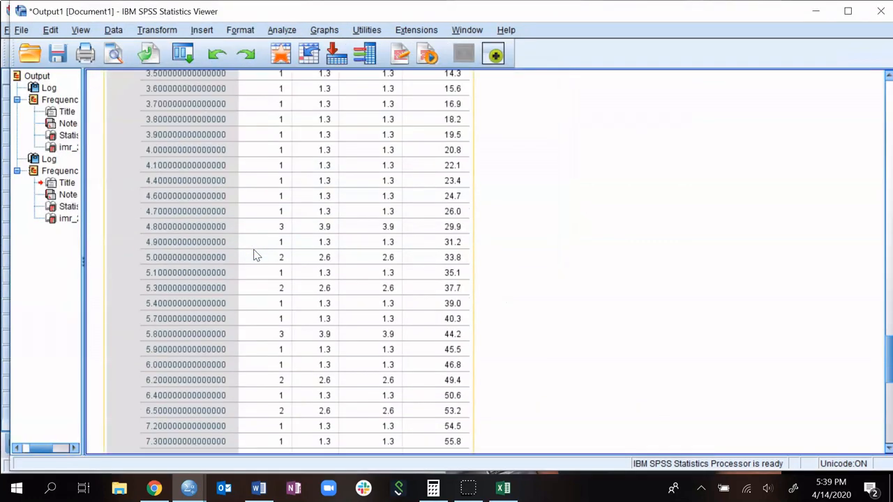
{"action": "scroll", "coordinate": [255, 256], "scroll_direction": "up", "scroll_amount": 12}
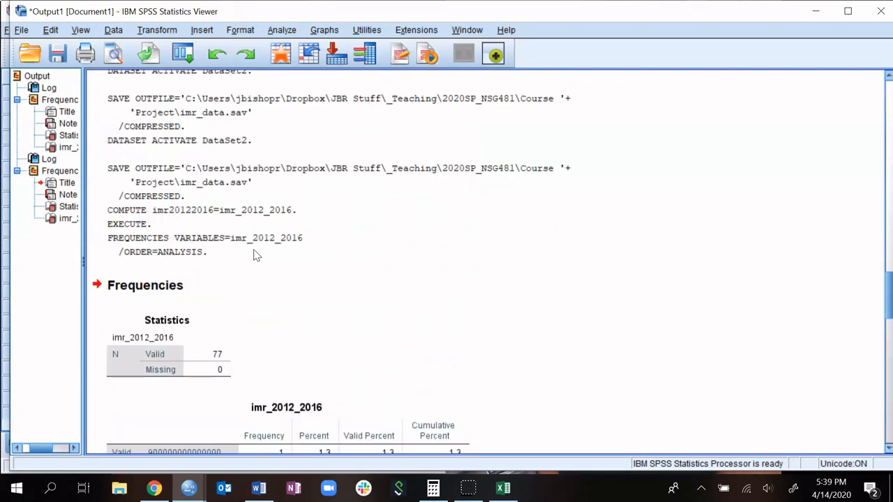
{"action": "scroll", "coordinate": [255, 256], "scroll_direction": "down", "scroll_amount": 10}
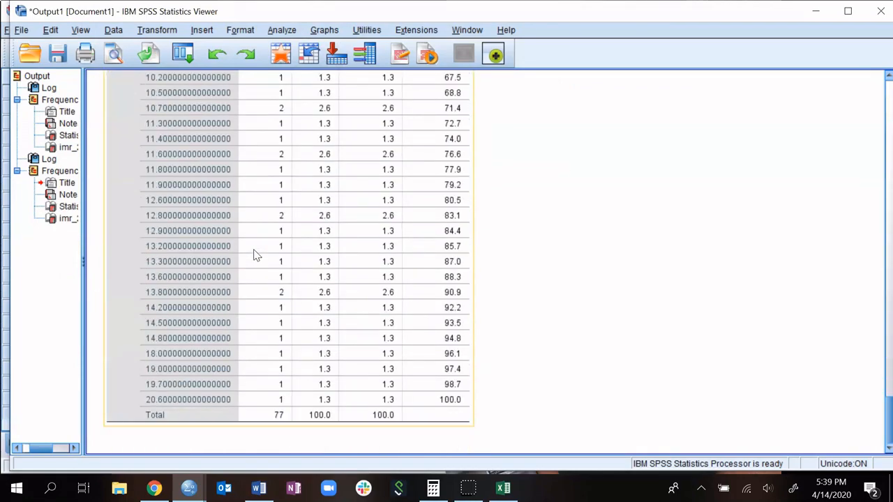
{"action": "scroll", "coordinate": [256, 255], "scroll_direction": "up", "scroll_amount": 15}
{"action": "scroll", "coordinate": [255, 256], "scroll_direction": "down", "scroll_amount": 5}
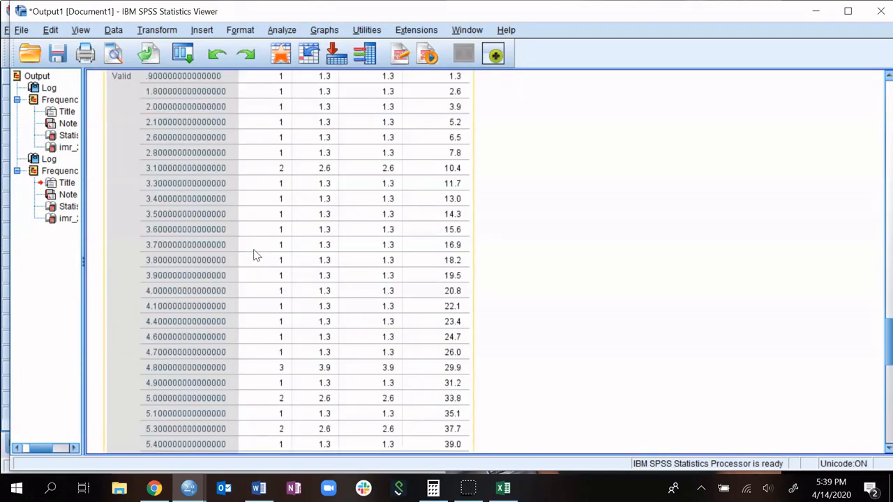
{"action": "scroll", "coordinate": [255, 256], "scroll_direction": "up", "scroll_amount": 5}
{"action": "scroll", "coordinate": [259, 287], "scroll_direction": "down", "scroll_amount": 5}
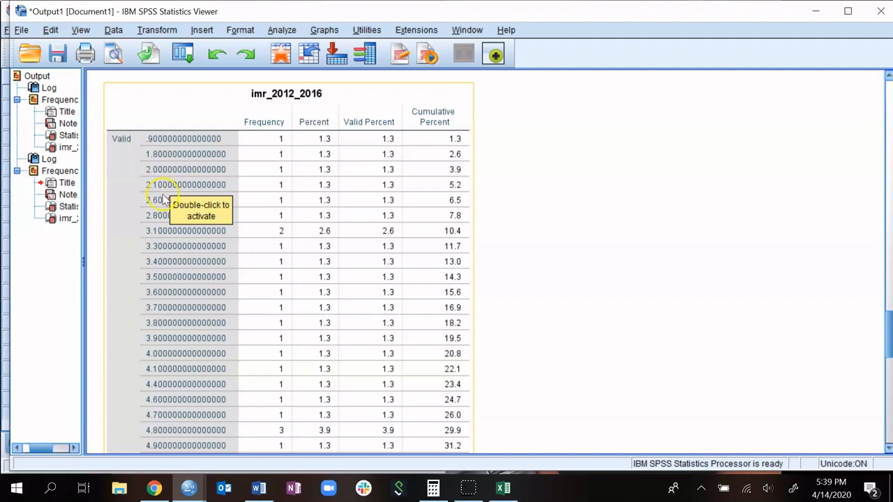
Examine the distribution of values in the imr_2012_2016 frequency table, from the lowest rate to the highest.
{"action": "left_click", "coordinate": [164, 196]}
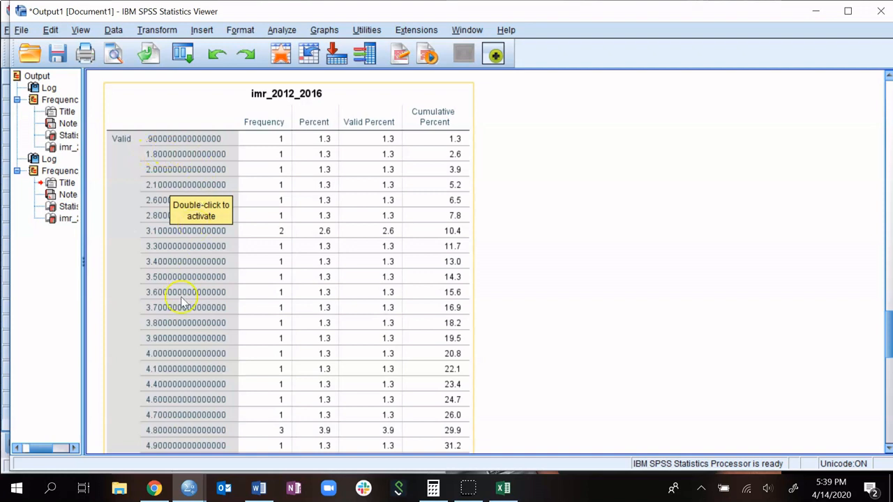
{"action": "left_click", "coordinate": [190, 246]}
{"action": "scroll", "coordinate": [314, 233], "scroll_direction": "down", "scroll_amount": 10}
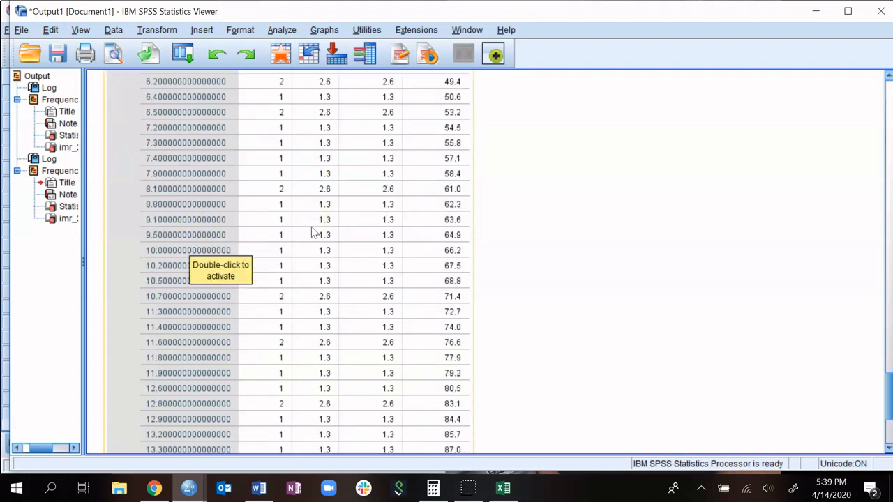
{"action": "scroll", "coordinate": [313, 232], "scroll_direction": "up", "scroll_amount": 10}
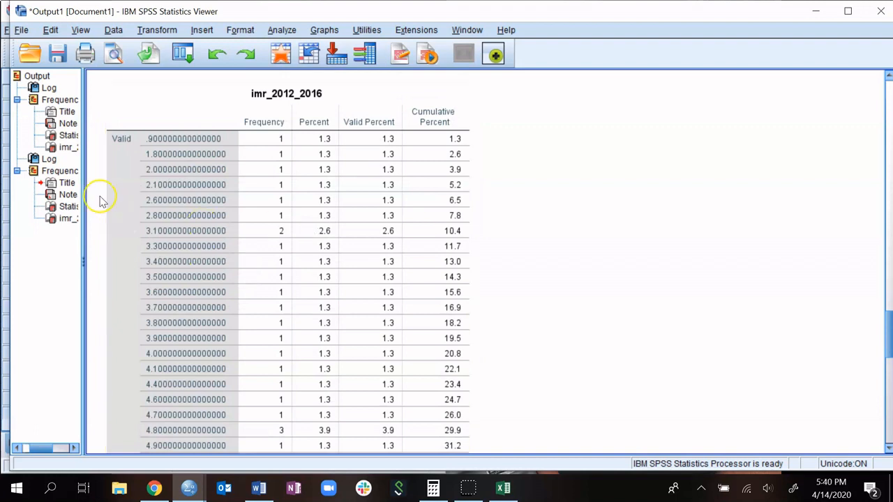
{"action": "left_click", "coordinate": [266, 131]}
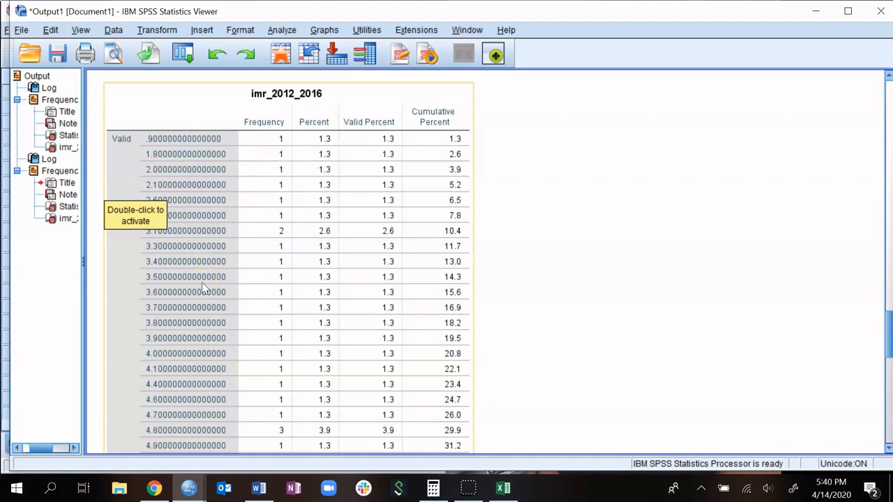
{"action": "scroll", "coordinate": [261, 286], "scroll_direction": "down", "scroll_amount": 5}
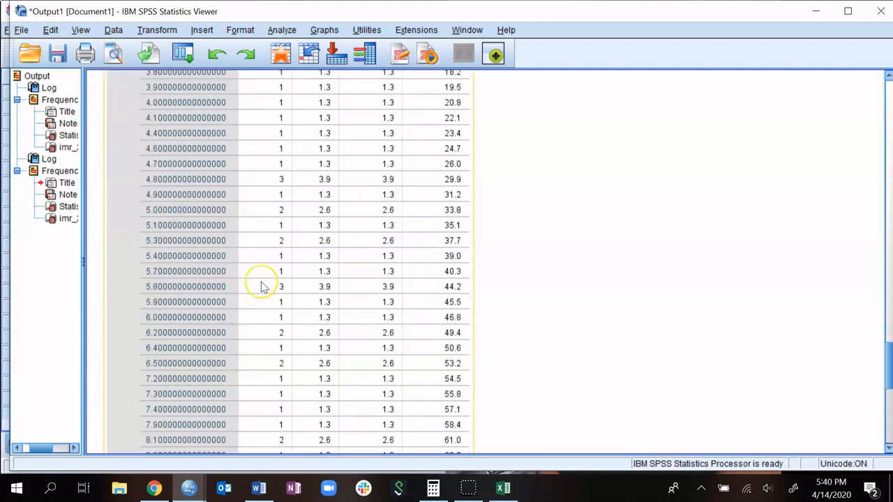
{"action": "scroll", "coordinate": [262, 287], "scroll_direction": "down", "scroll_amount": 7}
{"action": "scroll", "coordinate": [262, 286], "scroll_direction": "down", "scroll_amount": 3}
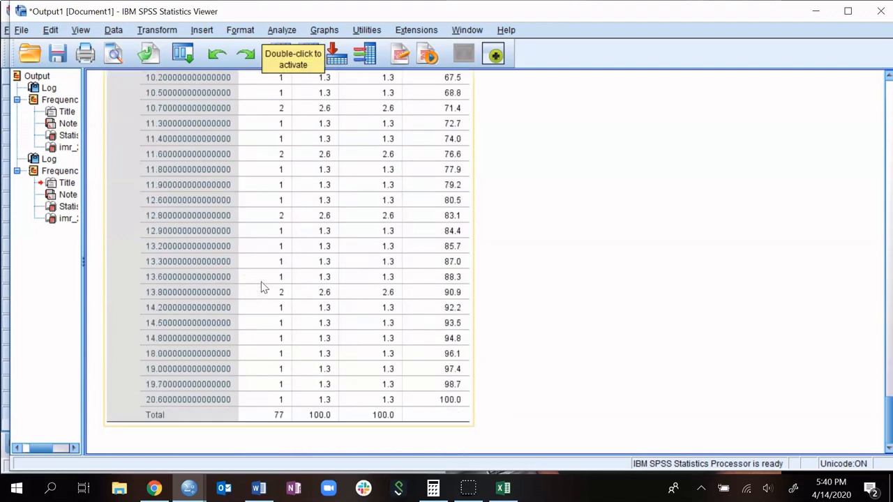
{"action": "scroll", "coordinate": [261, 285], "scroll_direction": "up", "scroll_amount": 8}
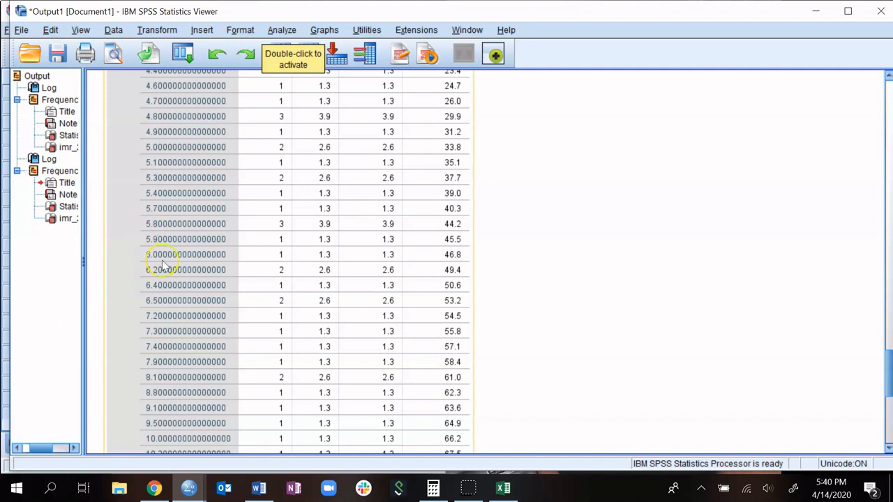
{"action": "scroll", "coordinate": [199, 252], "scroll_direction": "up", "scroll_amount": 3}
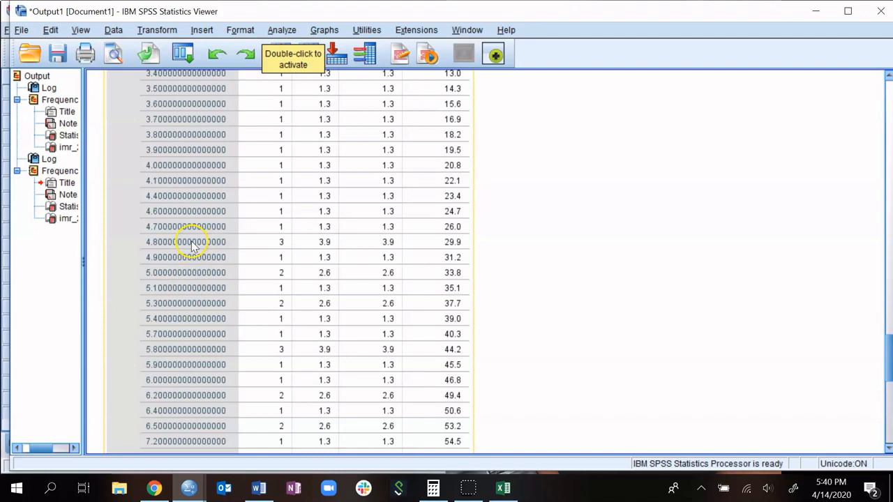
{"action": "scroll", "coordinate": [166, 251], "scroll_direction": "down", "scroll_amount": 3}
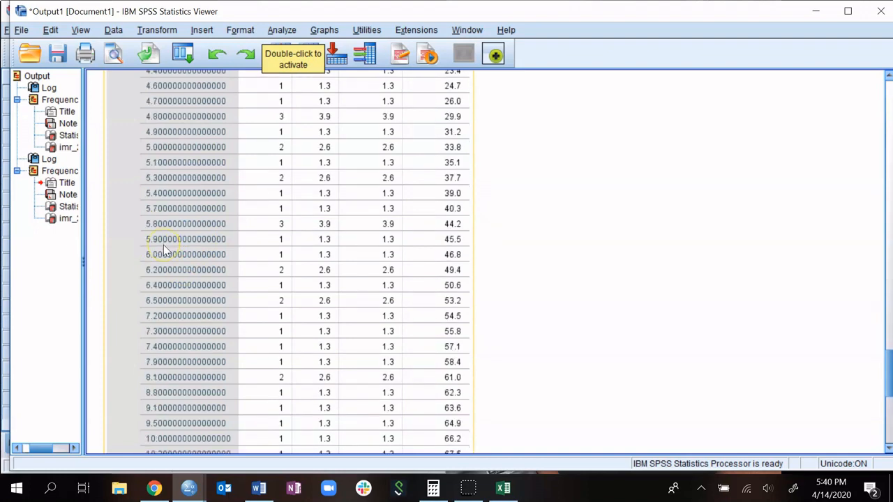
{"action": "scroll", "coordinate": [165, 250], "scroll_direction": "down", "scroll_amount": 8}
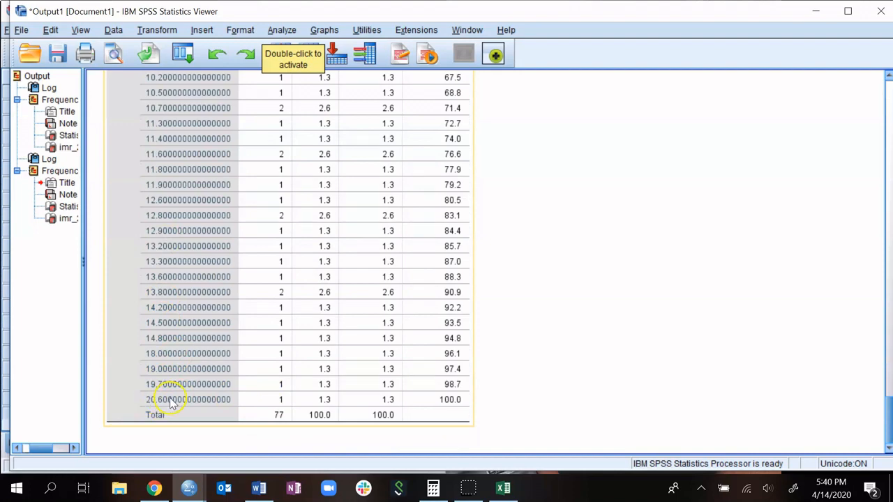
Copy the two-line FREQUENCIES VARIABLES=imr_2012_2016 /ORDER=ANALYSIS. command from the output log above the latest frequency results.
{"action": "scroll", "coordinate": [165, 409], "scroll_direction": "up", "scroll_amount": 20}
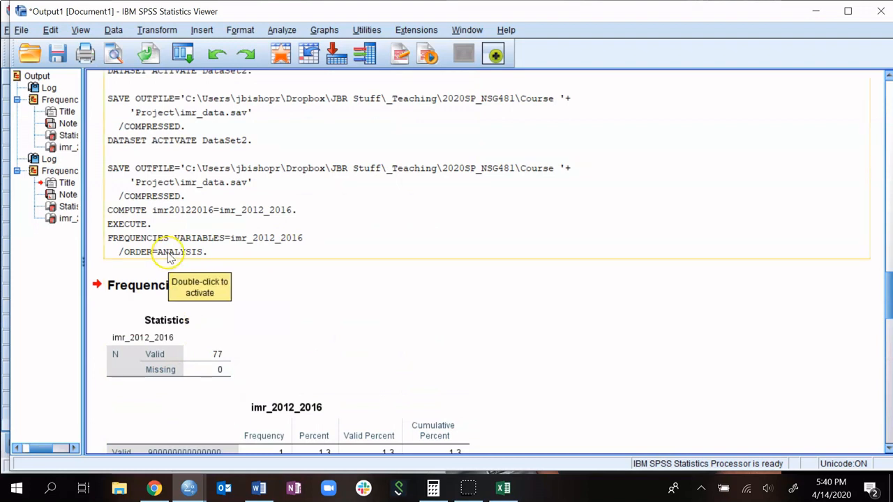
{"action": "left_click", "coordinate": [168, 249]}
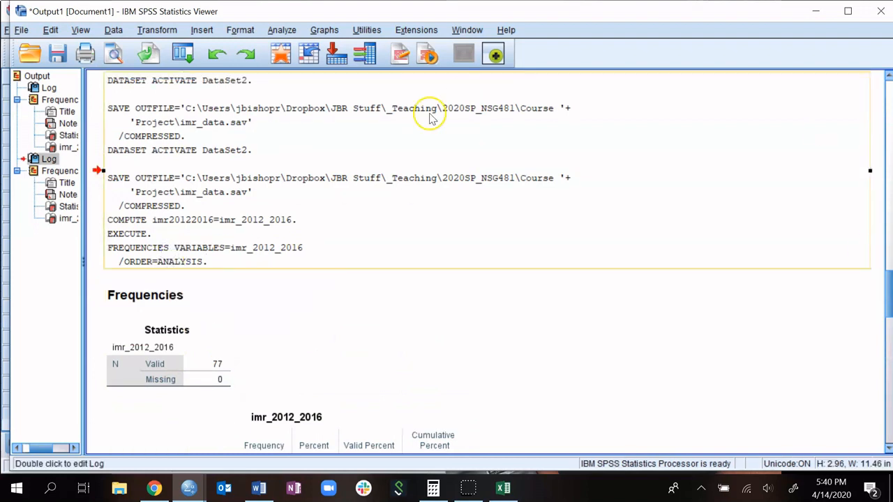
{"action": "scroll", "coordinate": [565, 259], "scroll_direction": "up", "scroll_amount": 2}
{"action": "scroll", "coordinate": [564, 259], "scroll_direction": "down", "scroll_amount": 4}
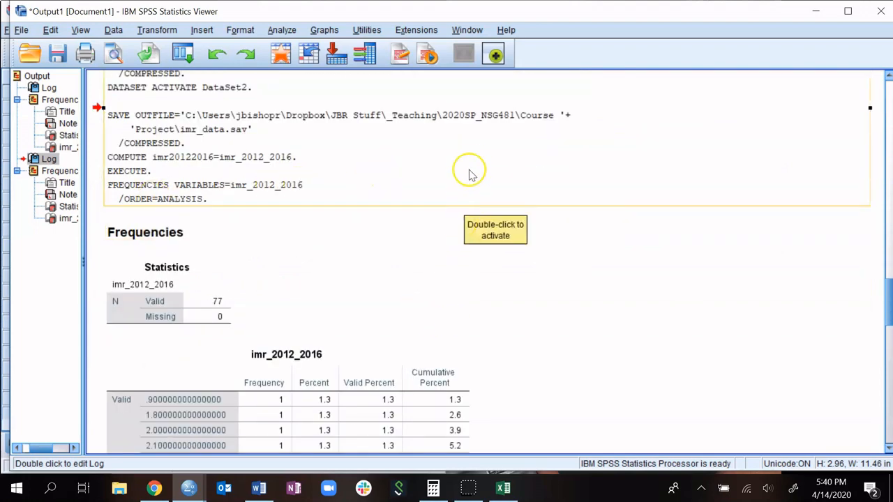
{"action": "scroll", "coordinate": [470, 168], "scroll_direction": "up", "scroll_amount": 4}
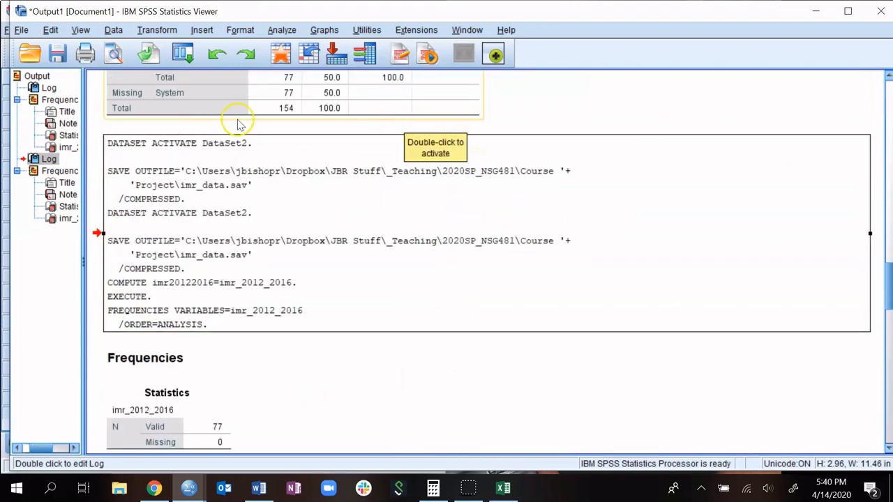
{"action": "double_click", "coordinate": [325, 306]}
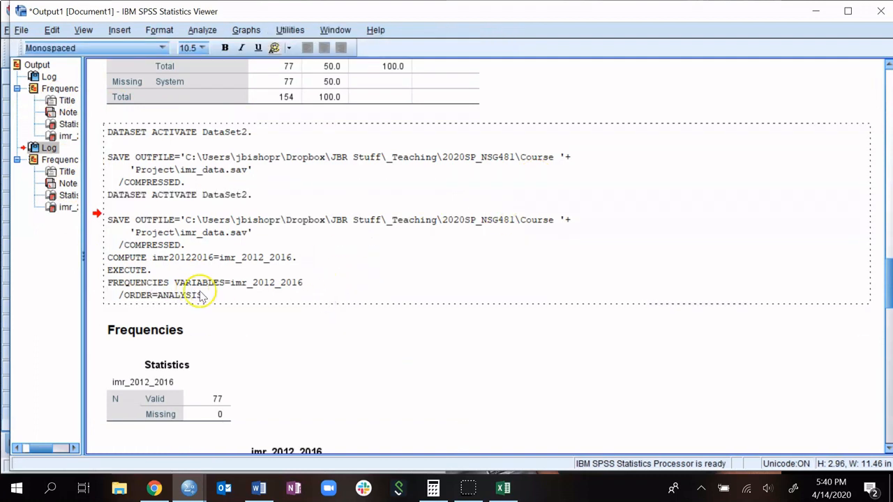
{"action": "left_click", "coordinate": [218, 297]}
{"action": "left_click_drag", "start_coordinate": [218, 297], "coordinate": [113, 286]}
{"action": "key", "text": "ctrl+c"}
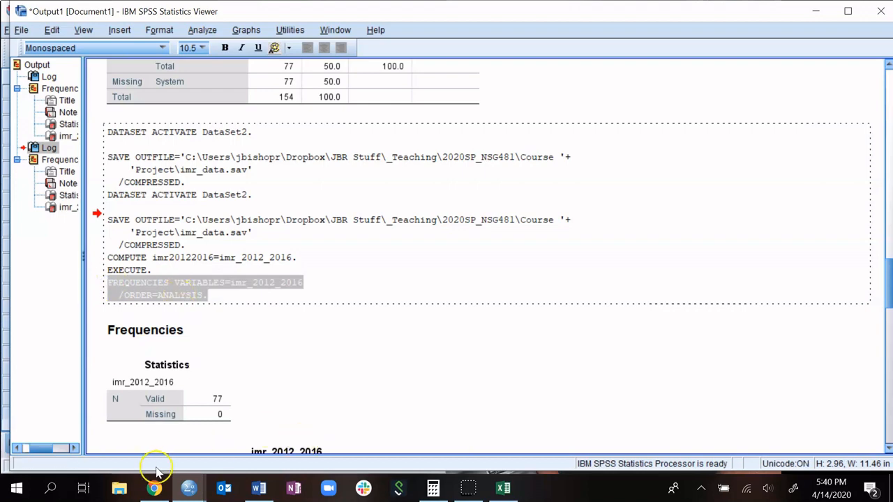
Paste the copied FREQUENCIES command into line 7 of Syntax_datacleaning_scatterplot.sps, below the DV comment.
{"action": "mouse_move", "coordinate": [187, 488]}
{"action": "left_click", "coordinate": [276, 431]}
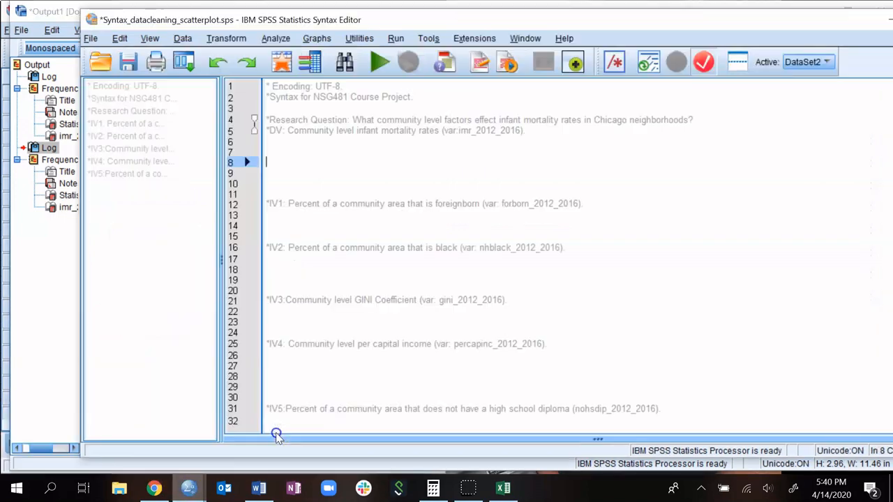
{"action": "left_click", "coordinate": [276, 152]}
{"action": "key", "text": "ctrl+v"}
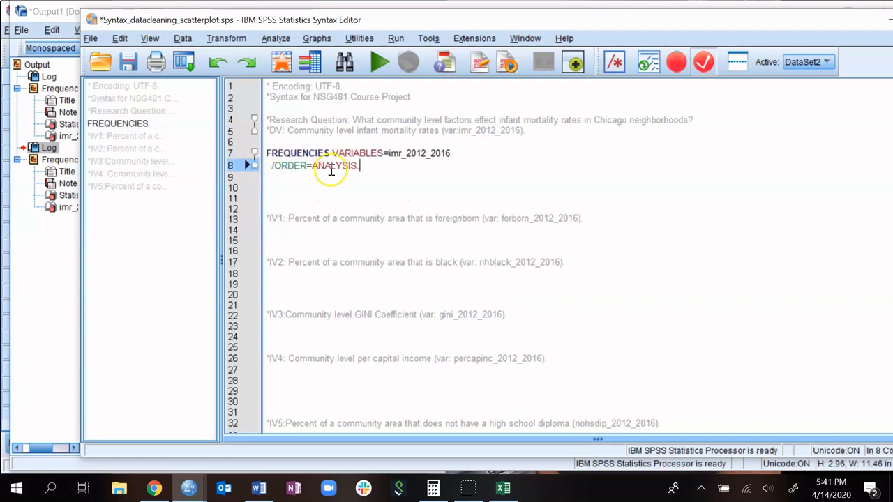
Delete the period that ends the FREQUENCIES command after /ORDER=ANALYSIS on line 8.
{"action": "left_click", "coordinate": [359, 166]}
{"action": "left_click", "coordinate": [355, 193]}
{"action": "key", "text": "BackSpace"}
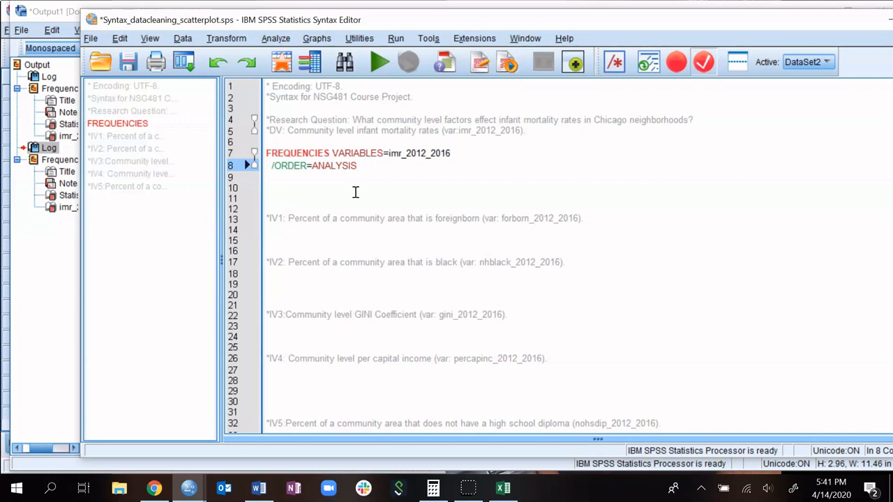
{"action": "left_click", "coordinate": [275, 154]}
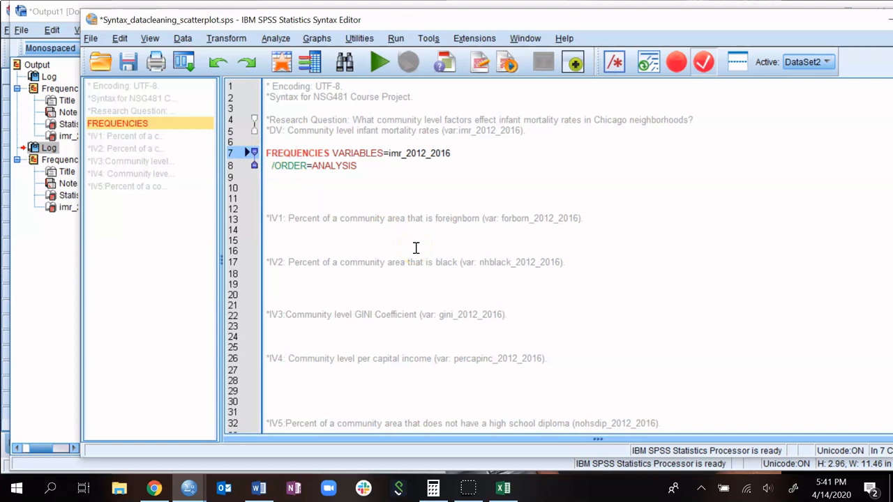
End the FREQUENCIES command with a period after /ORDER=ANALYSIS on line 8.
{"action": "left_click", "coordinate": [360, 164]}
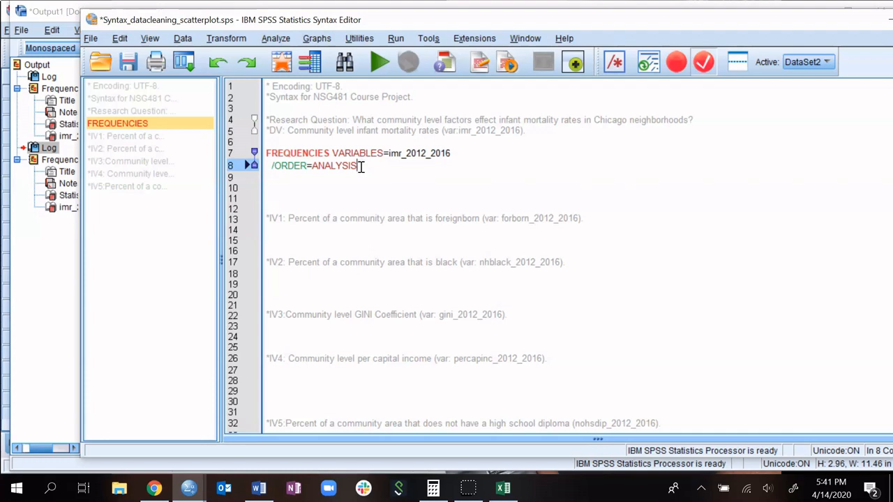
{"action": "type", "text": "."}
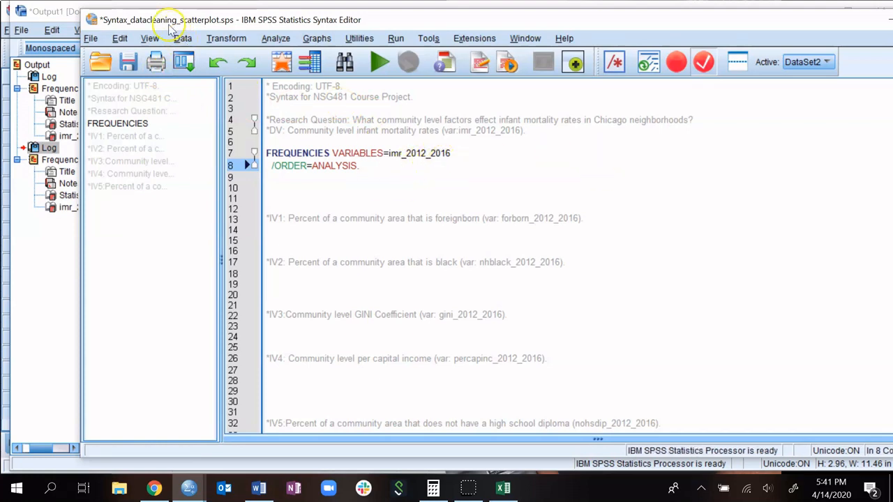
Open Compute Variable and clear the leftover target variable name and numeric expression.
{"action": "left_click", "coordinate": [211, 42]}
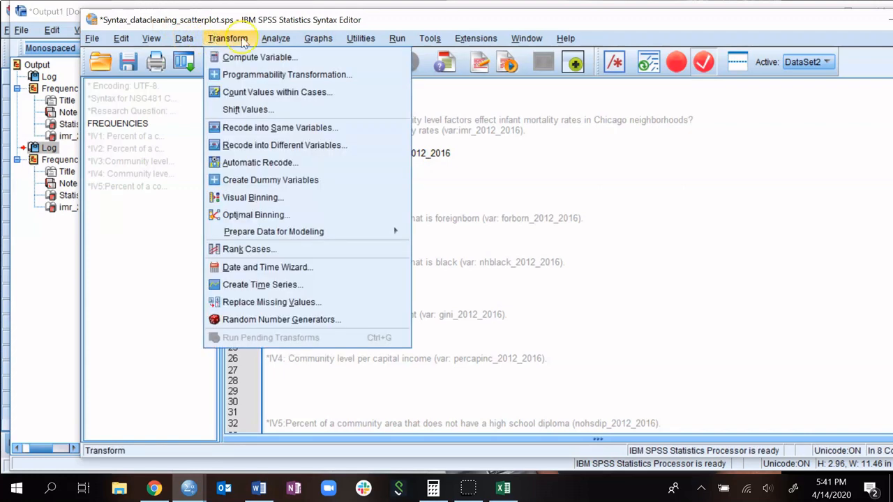
{"action": "left_click", "coordinate": [241, 57]}
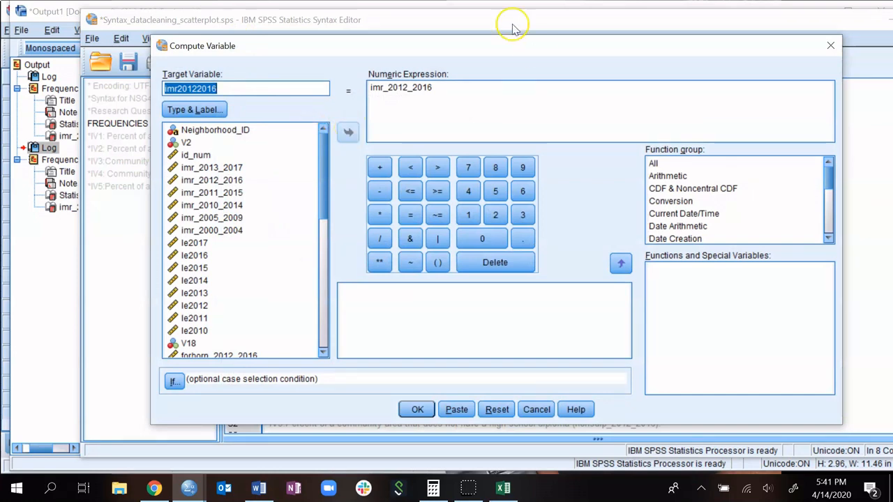
{"action": "left_click_drag", "start_coordinate": [226, 88], "coordinate": [165, 63]}
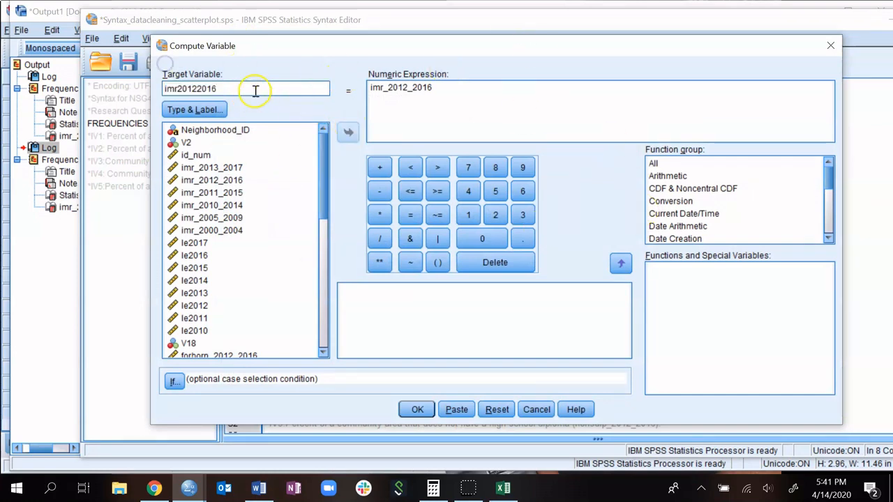
{"action": "left_click_drag", "start_coordinate": [252, 89], "coordinate": [148, 72]}
{"action": "key", "text": "BackSpace"}
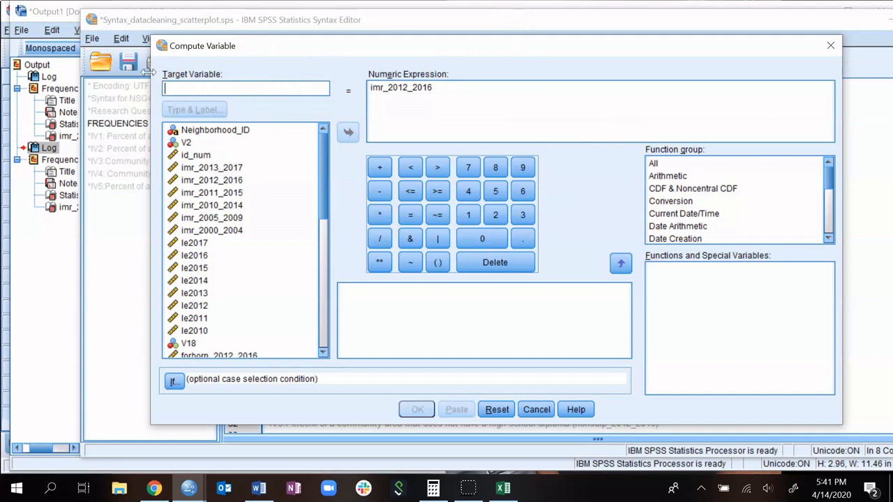
{"action": "key", "text": "Tab"}
{"action": "left_click_drag", "start_coordinate": [443, 81], "coordinate": [365, 84]}
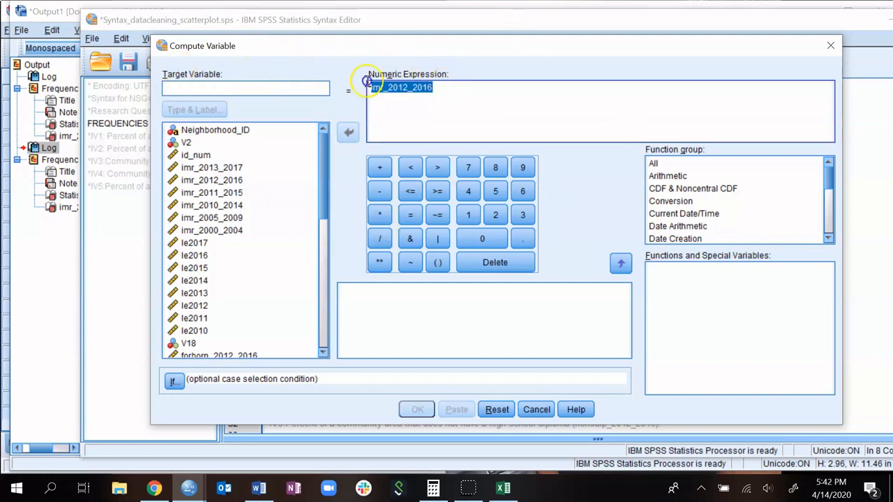
{"action": "key", "text": "BackSpace"}
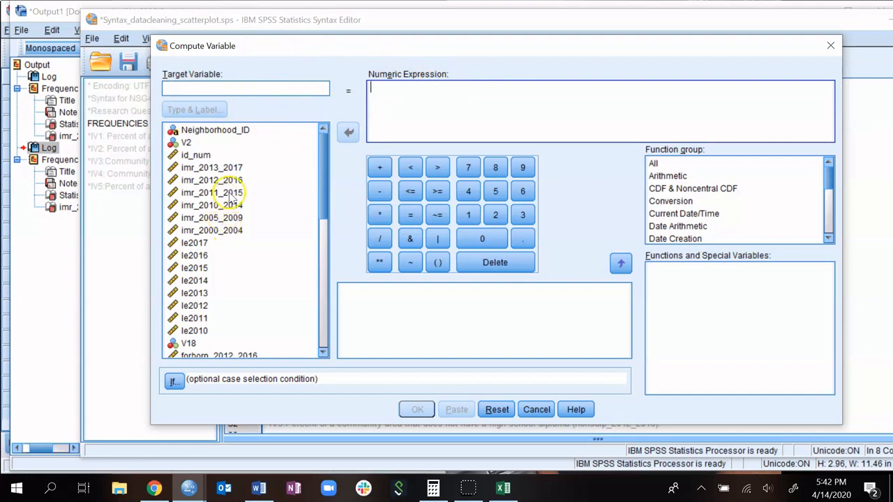
Insert the variable imr_2012_2016 from the variable list as the numeric expression.
{"action": "left_click", "coordinate": [212, 193]}
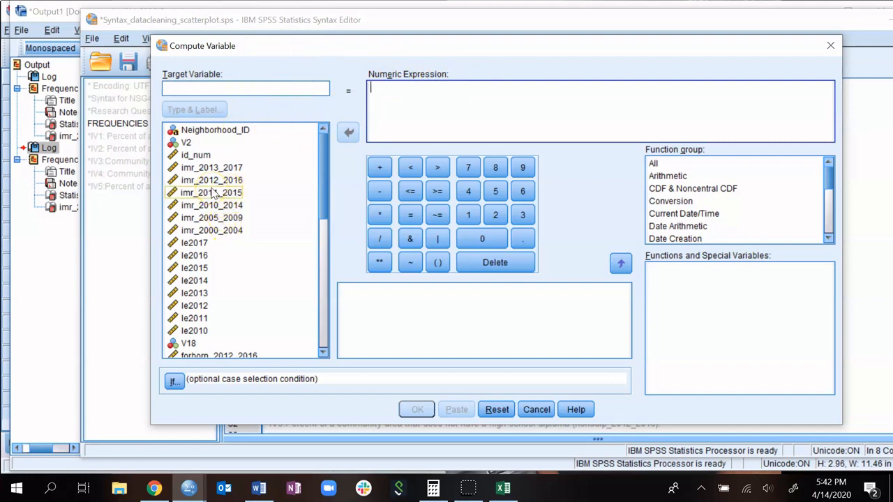
{"action": "left_click", "coordinate": [215, 182]}
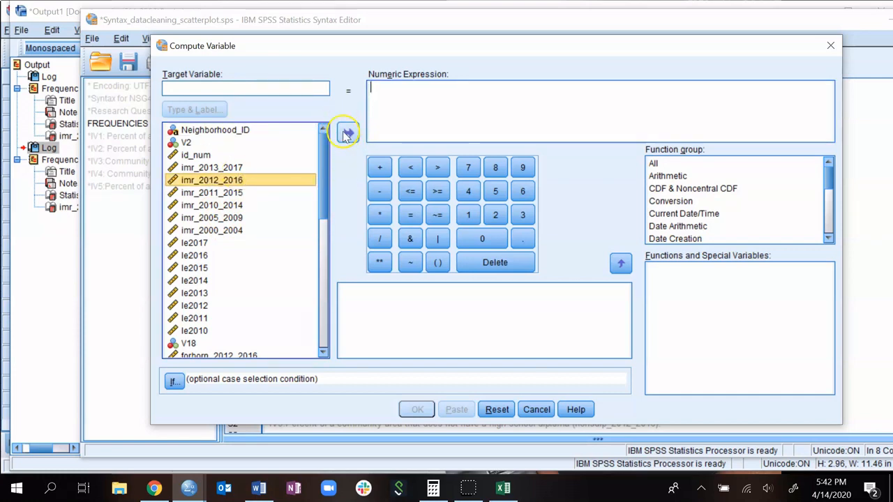
{"action": "left_click", "coordinate": [348, 133]}
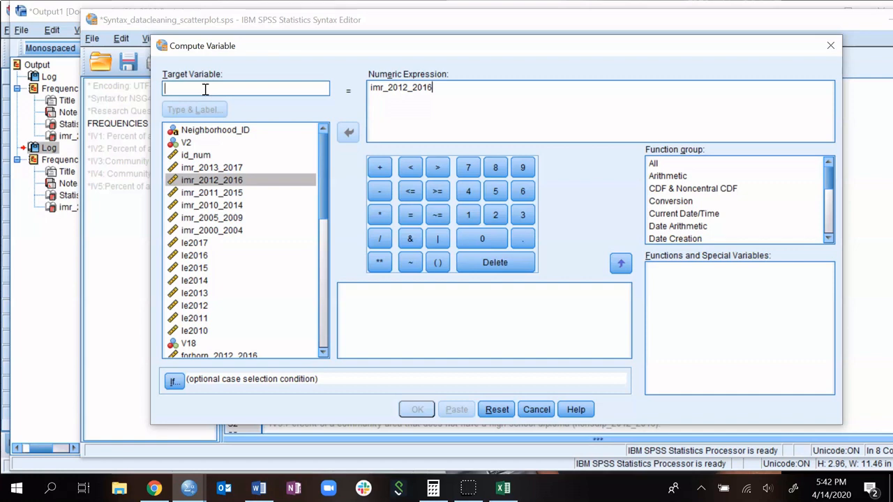
Name the target variable imr20122016 and run the computation.
{"action": "type", "text": "imr201"}
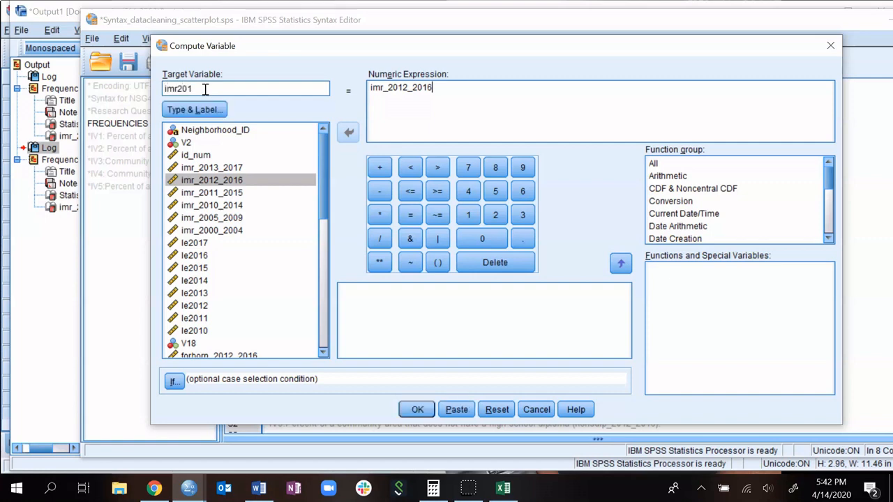
{"action": "type", "text": "22016"}
{"action": "left_click", "coordinate": [202, 89]}
{"action": "type", "text": "_"}
{"action": "key", "text": "BackSpace"}
{"action": "mouse_move", "coordinate": [189, 490]}
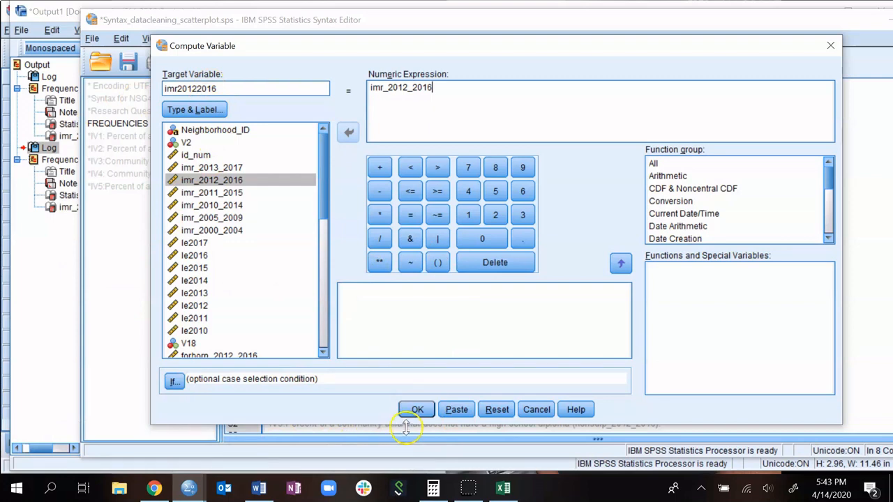
{"action": "left_click", "coordinate": [417, 410]}
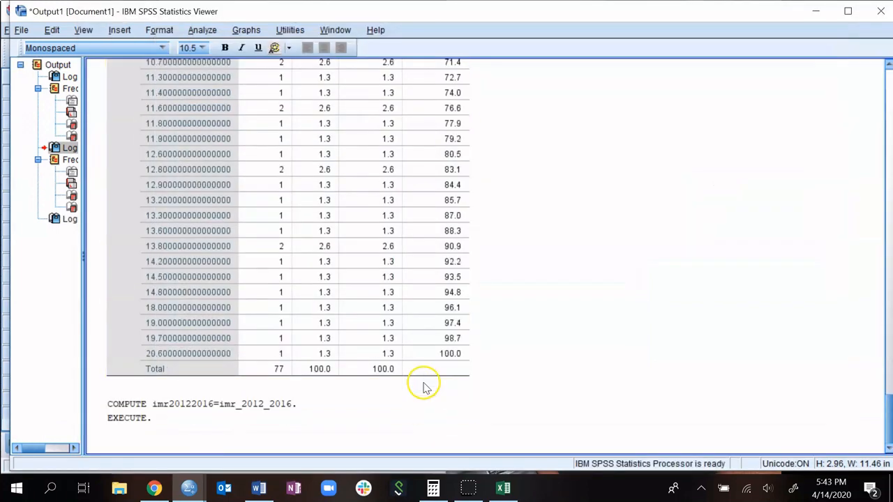
Copy the log entry with COMPUTE imr20122016=imr_2012_2016. and EXECUTE. at the end of the output.
{"action": "left_click", "coordinate": [179, 419]}
{"action": "right_click", "coordinate": [180, 418]}
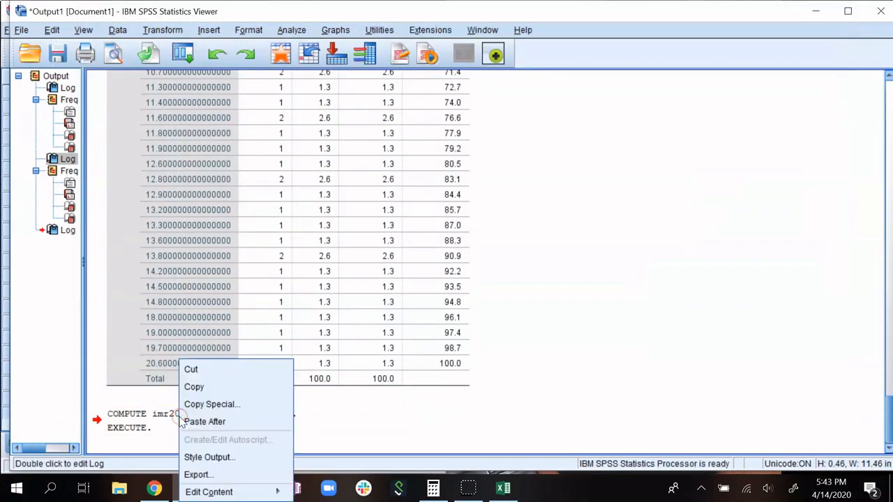
{"action": "left_click", "coordinate": [194, 385]}
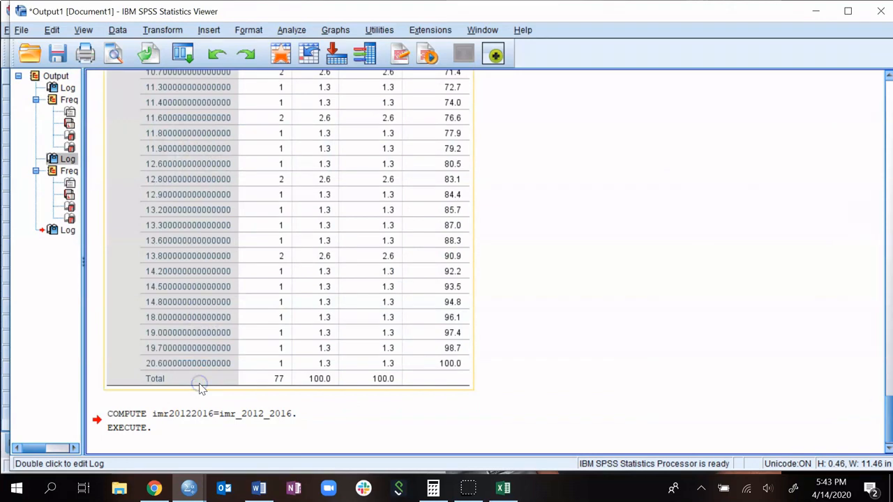
{"action": "left_click", "coordinate": [145, 413]}
{"action": "right_click", "coordinate": [148, 416]}
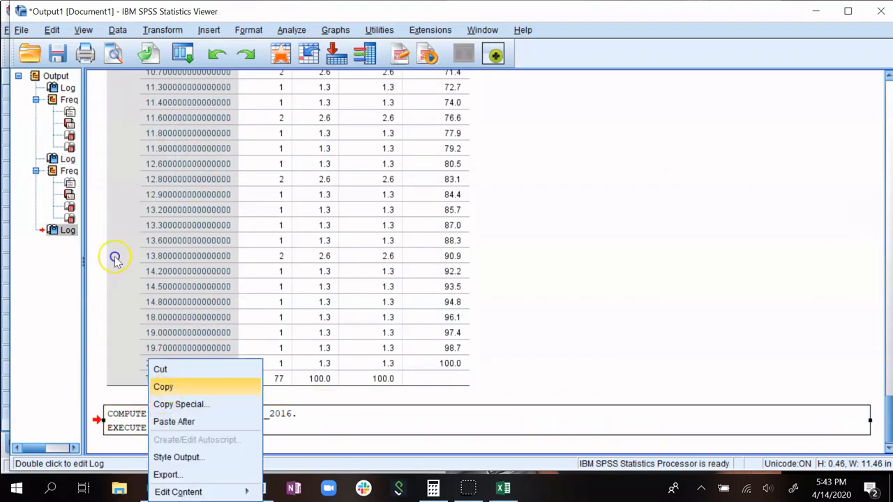
{"action": "left_click", "coordinate": [163, 387]}
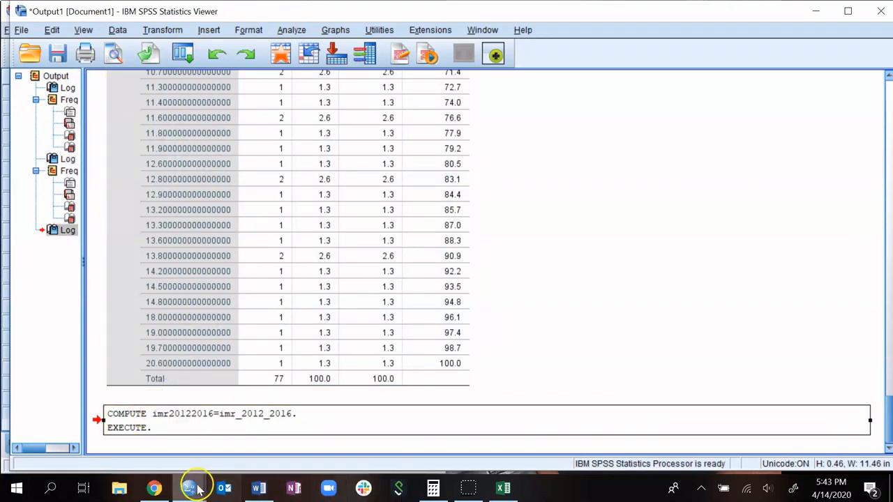
Paste the copied COMPUTE and EXECUTE lines into Syntax_datacleaning_scatterplot.sps at line 10, one blank line below the FREQUENCIES command.
{"action": "left_click", "coordinate": [264, 437]}
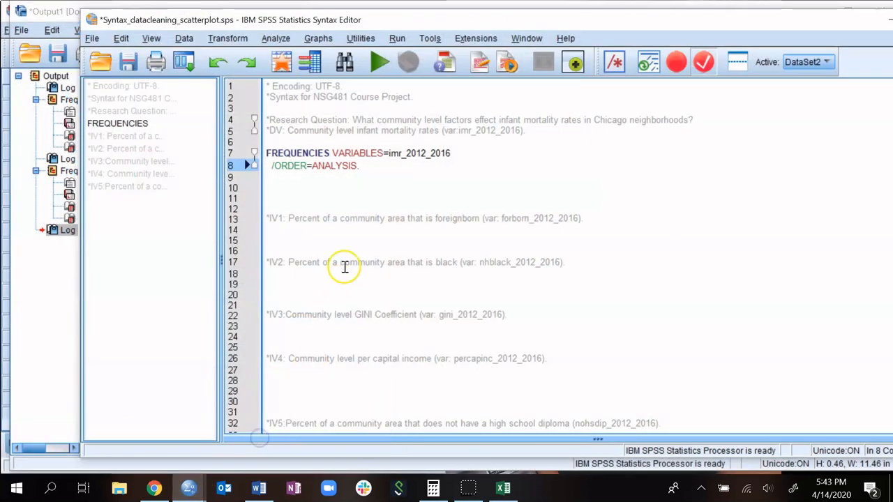
{"action": "key", "text": "Return"}
{"action": "key", "text": "Return"}
{"action": "key", "text": "ctrl+v"}
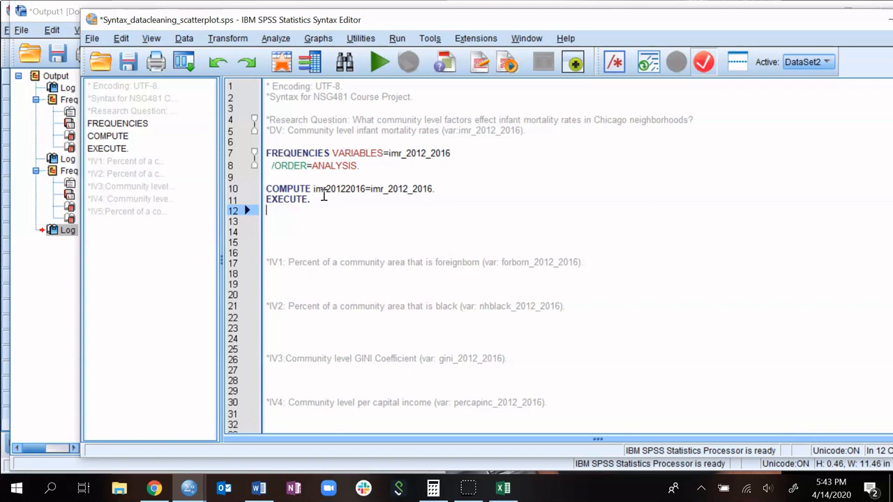
Begin a VARIABLE LABELS command on line 13, below EXECUTE, using the suggested command name.
{"action": "key", "text": "Return"}
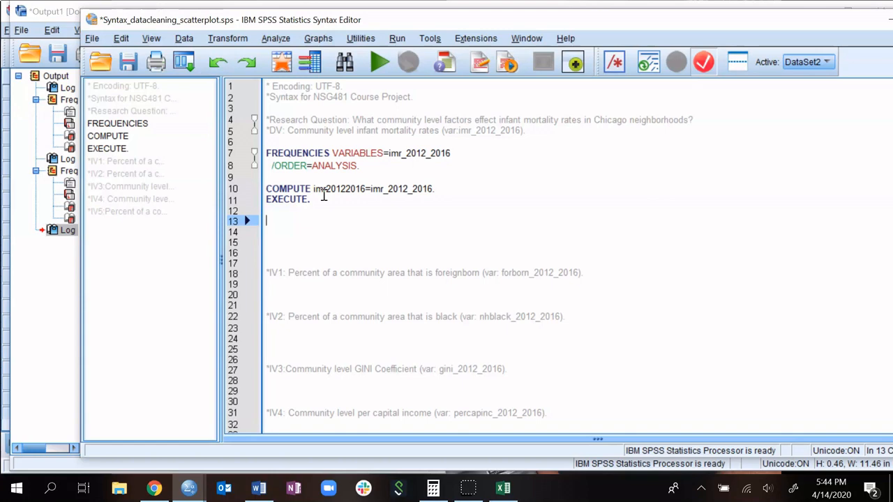
{"action": "type", "text": "Va"}
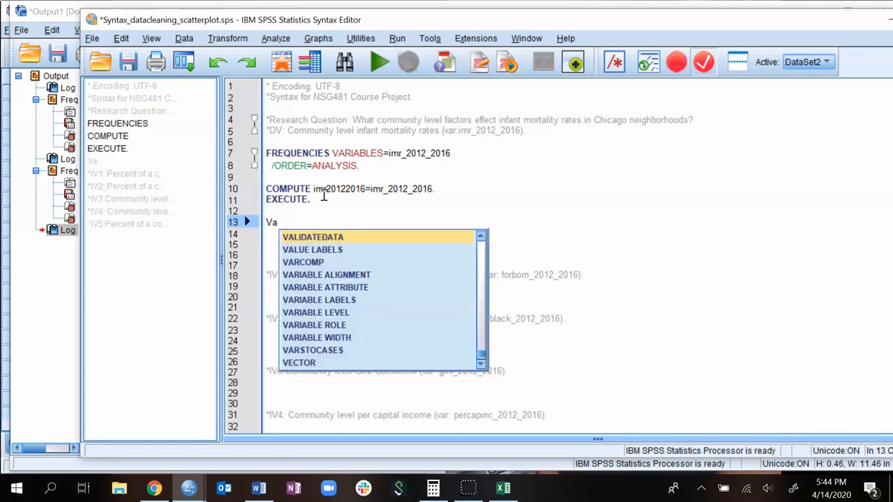
{"action": "key", "text": "BackSpace"}
{"action": "type", "text": "A"}
{"action": "type", "text": "RIA"}
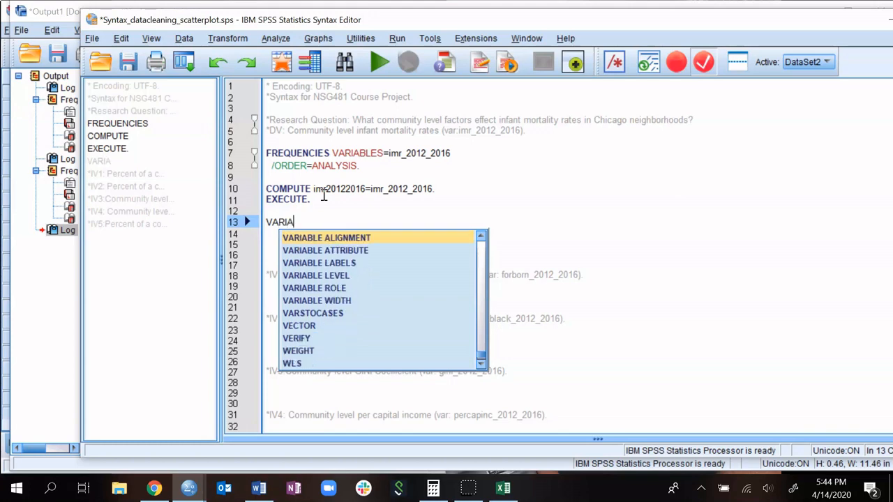
{"action": "type", "text": "BLE"}
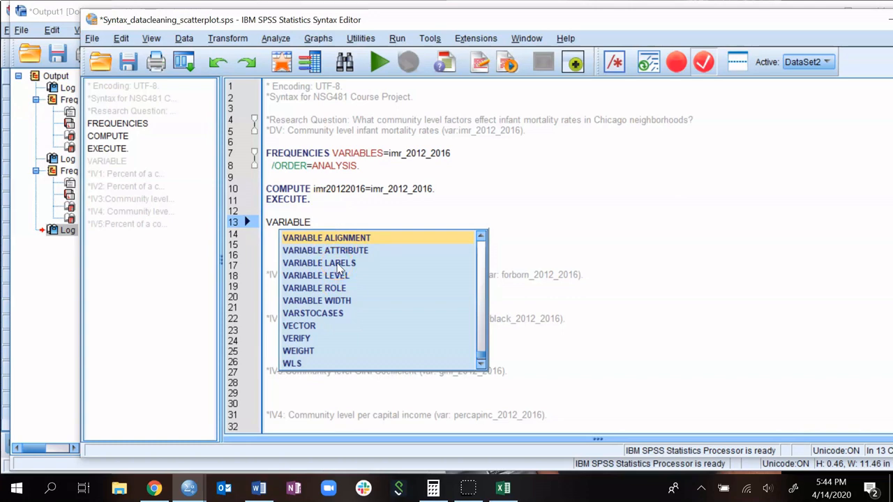
{"action": "double_click", "coordinate": [338, 265]}
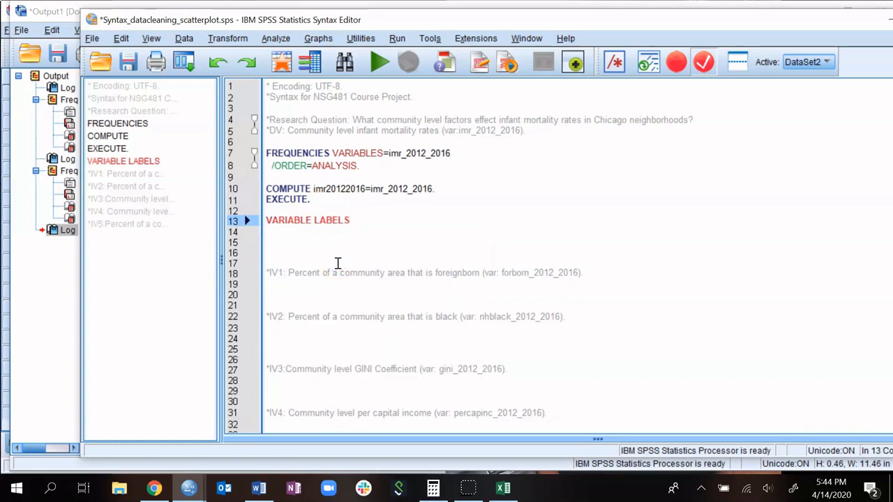
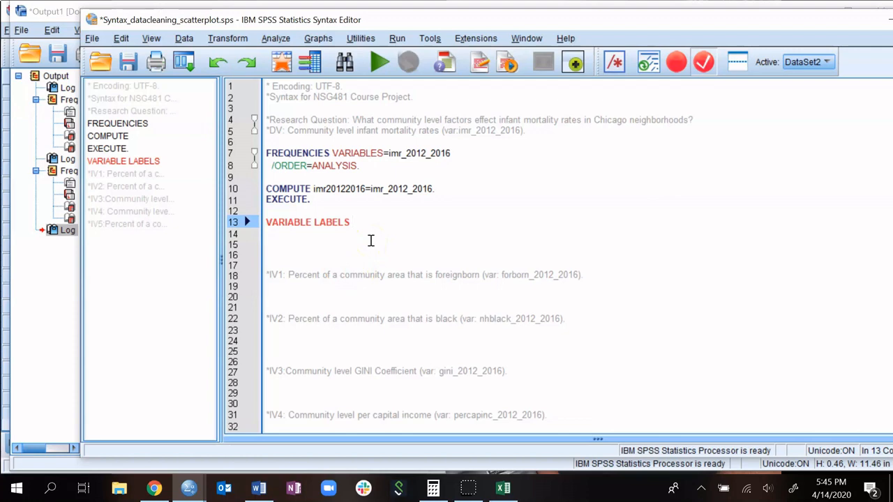
Copy the variable name imr20122016 from the COMPUTE line and paste it after VARIABLE LABELS on line 13.
{"action": "left_click", "coordinate": [369, 232]}
{"action": "double_click", "coordinate": [337, 188]}
{"action": "key", "text": "ctrl+c"}
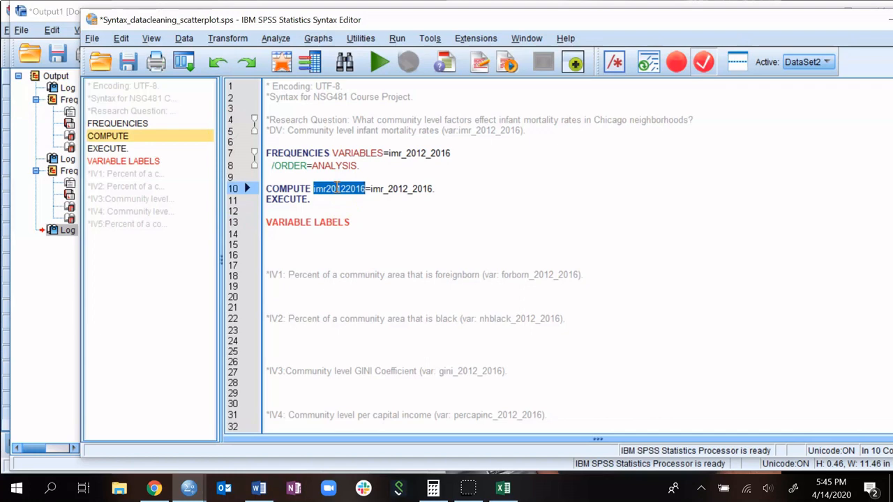
{"action": "left_click", "coordinate": [372, 221]}
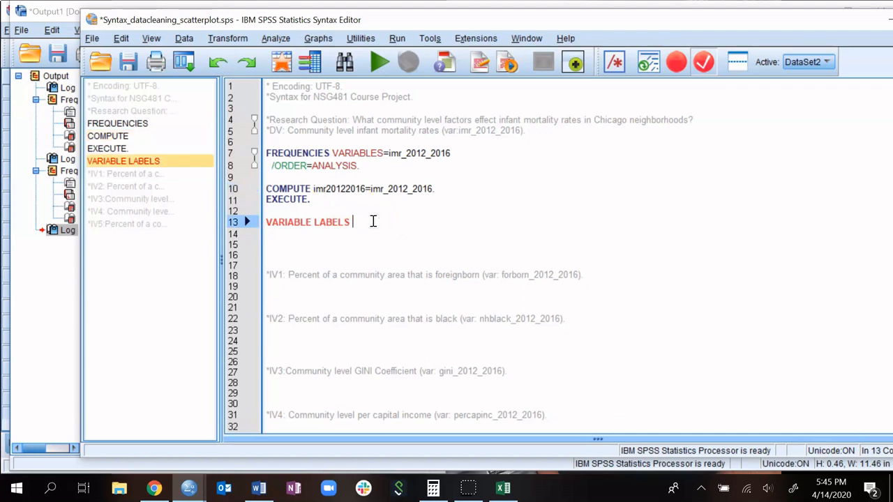
{"action": "key", "text": "ctrl+v"}
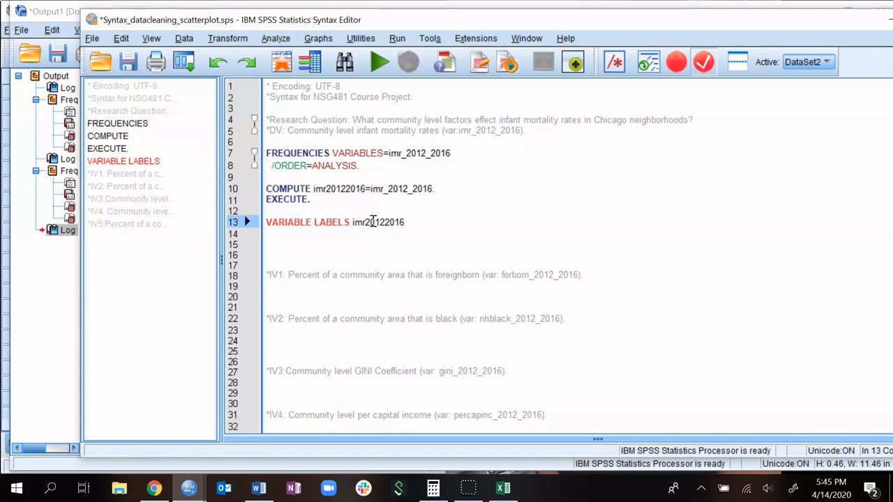
Add the quoted label 'Average IMR 2012-2016' after the variable name on line 13 and end the command with a period.
{"action": "type", "text": "'IMR"}
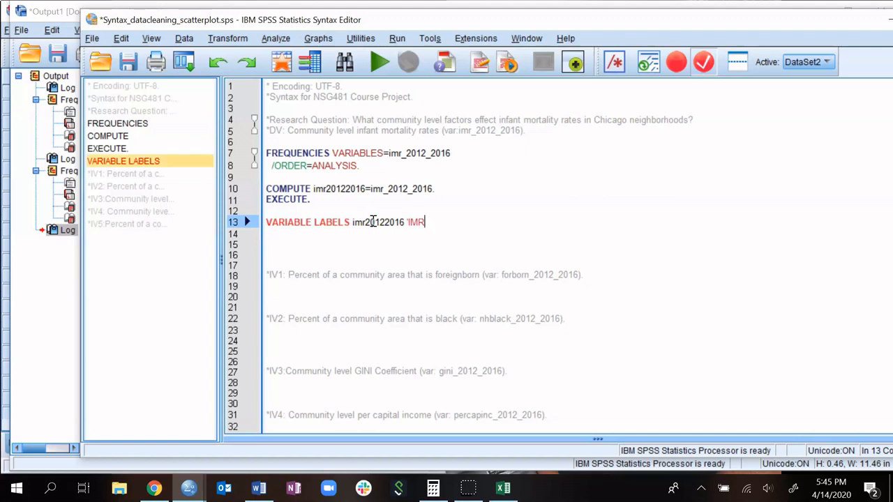
{"action": "key", "text": "BackSpace"}
{"action": "key", "text": "BackSpace"}
{"action": "key", "text": "BackSpace"}
{"action": "key", "text": "BackSpace"}
{"action": "type", "text": "Average IMR 2012-2016"}
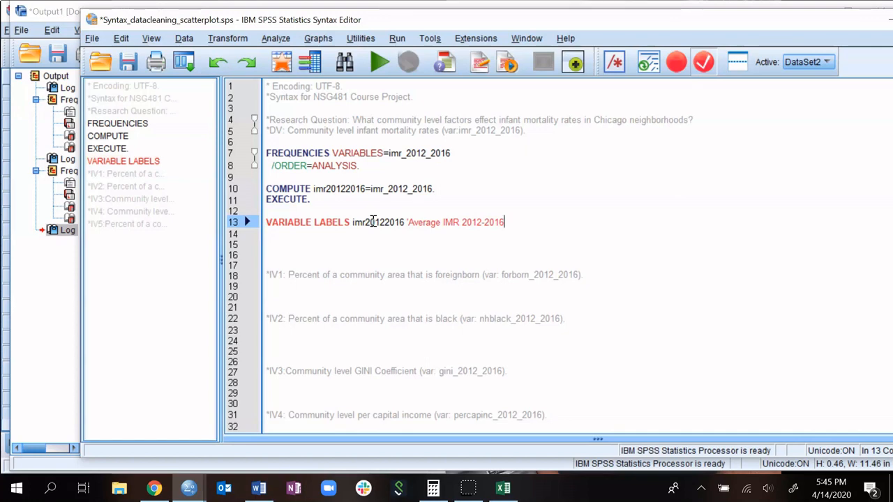
{"action": "type", "text": "'."}
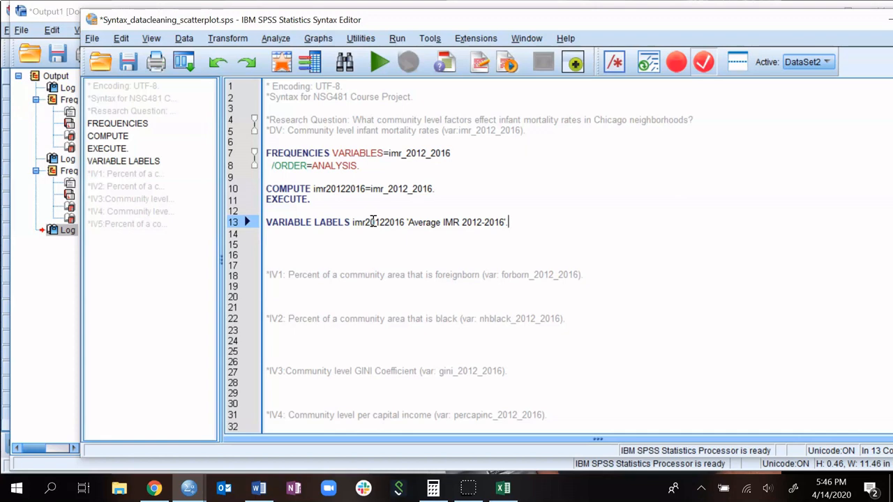
{"action": "left_click", "coordinate": [318, 188]}
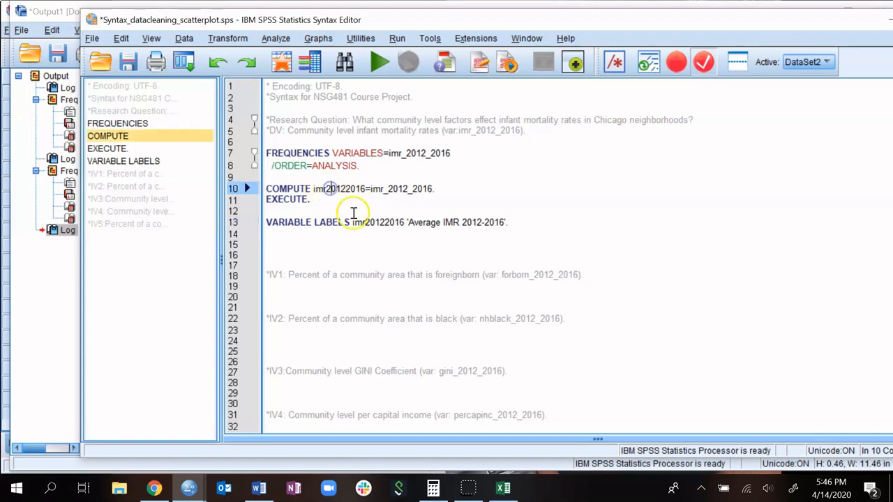
{"action": "left_click", "coordinate": [382, 226]}
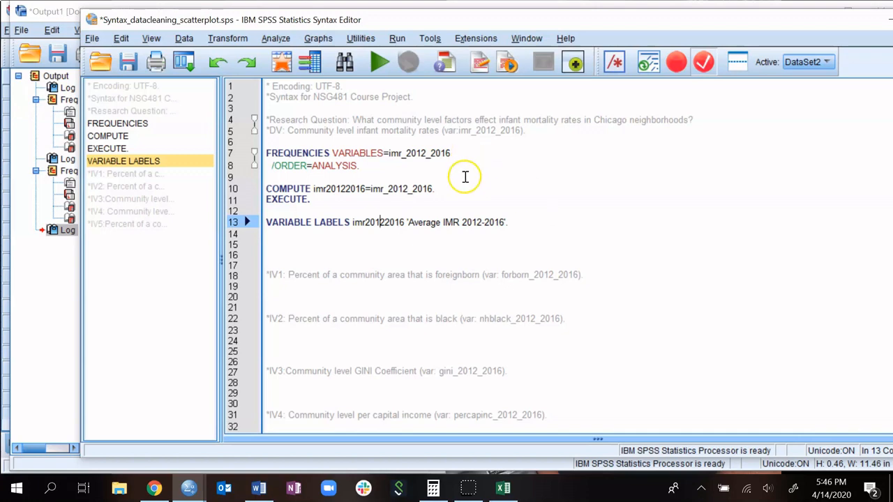
{"action": "left_click", "coordinate": [516, 220]}
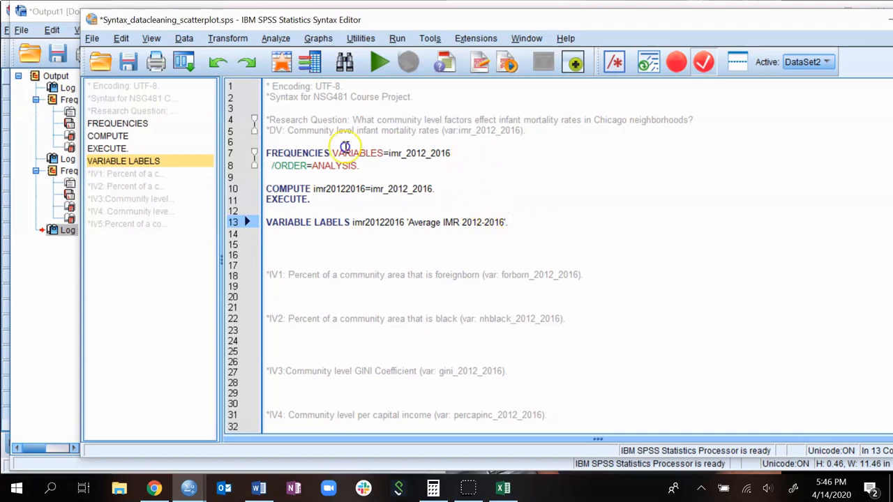
Run the VARIABLE LABELS command on line 13 and return to the Syntax_datacleaning_scatterplot.sps window.
{"action": "left_click_drag", "start_coordinate": [517, 220], "coordinate": [266, 221]}
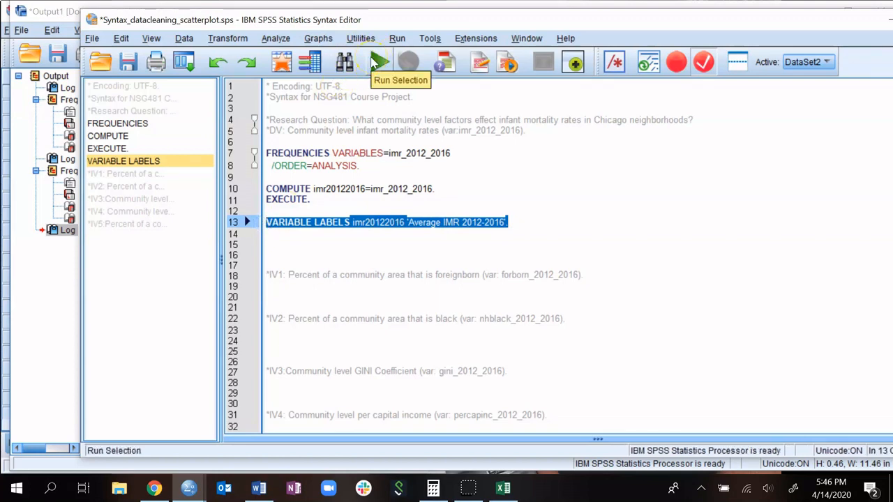
{"action": "left_click", "coordinate": [377, 62]}
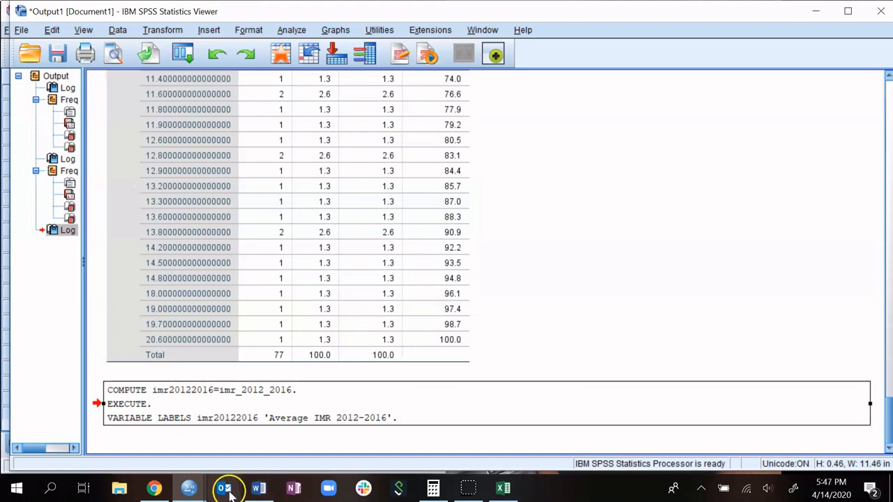
{"action": "mouse_move", "coordinate": [201, 492]}
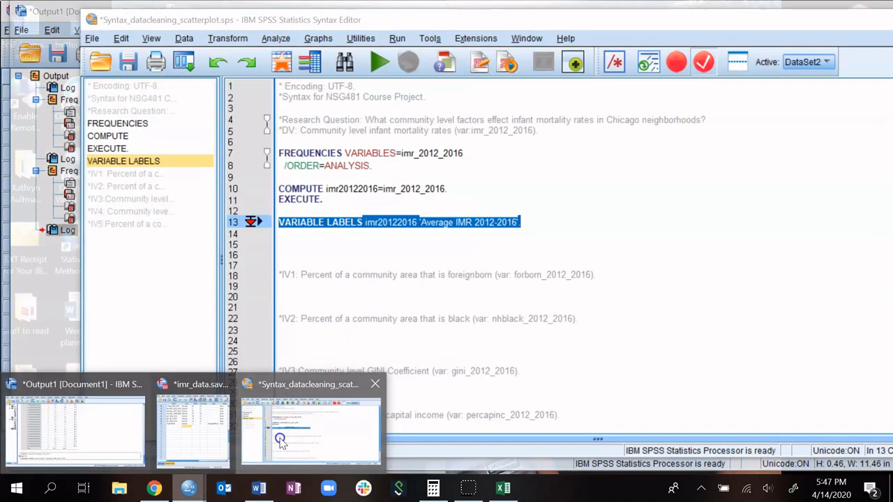
{"action": "left_click", "coordinate": [279, 437]}
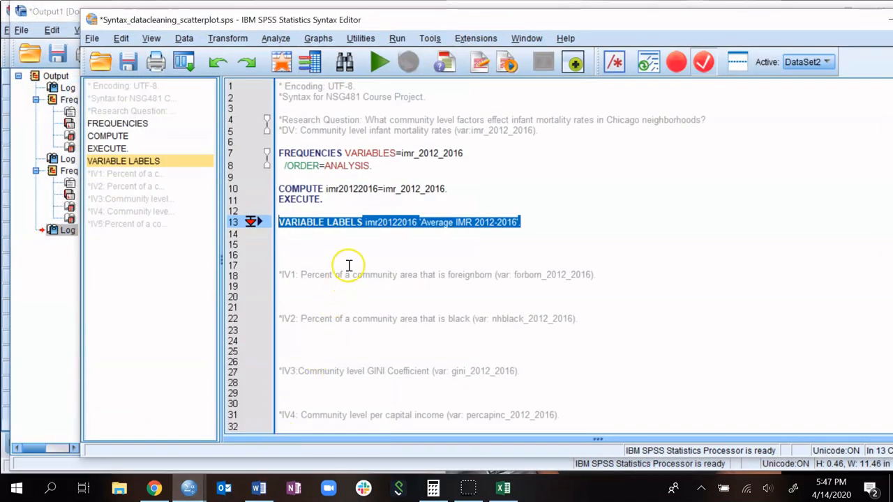
Copy the FREQUENCIES command from lines 7-8 and paste it on line 15, below the VARIABLE LABELS command.
{"action": "left_click", "coordinate": [375, 244]}
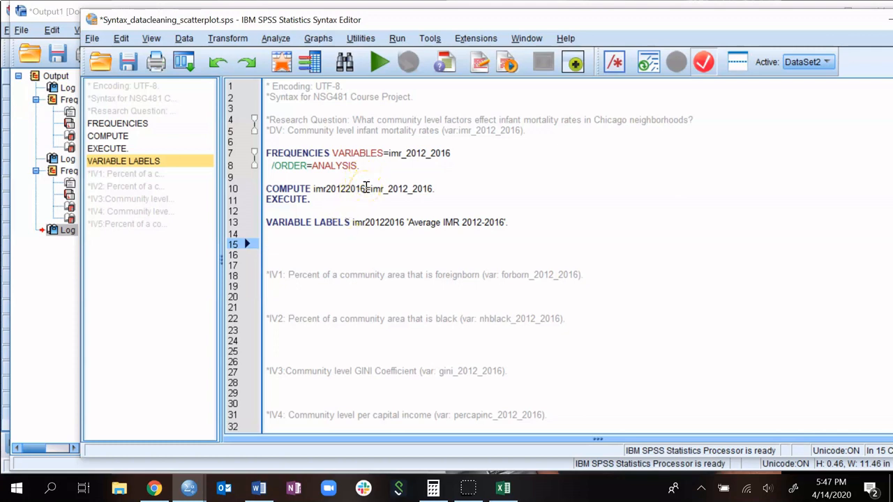
{"action": "left_click", "coordinate": [255, 153]}
{"action": "key", "text": "ctrl+c"}
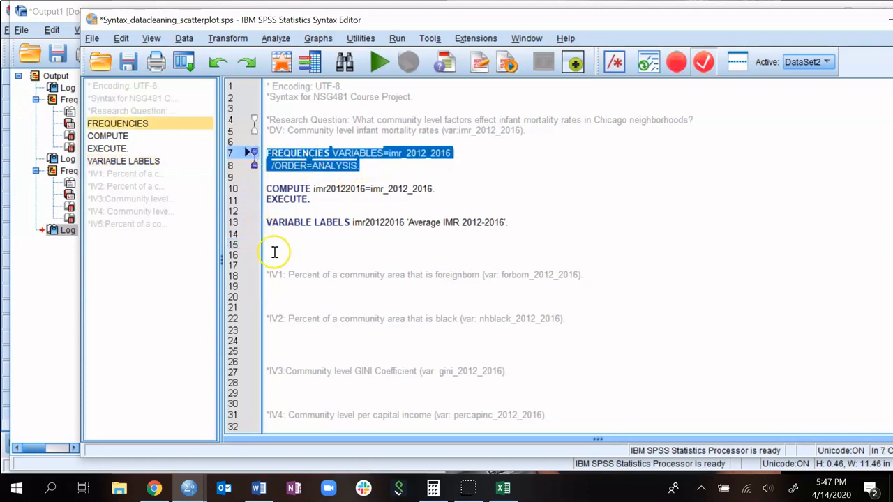
{"action": "left_click", "coordinate": [271, 246]}
{"action": "key", "text": "ctrl+v"}
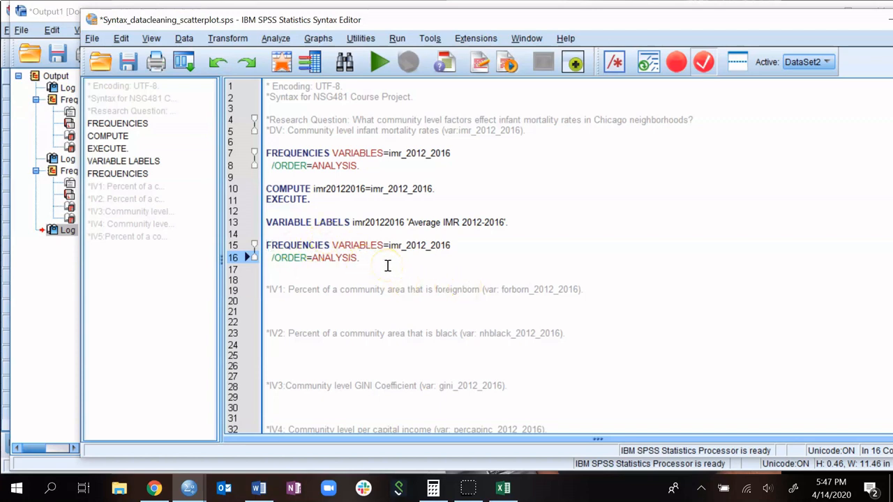
{"action": "left_click_drag", "start_coordinate": [397, 264], "coordinate": [264, 247]}
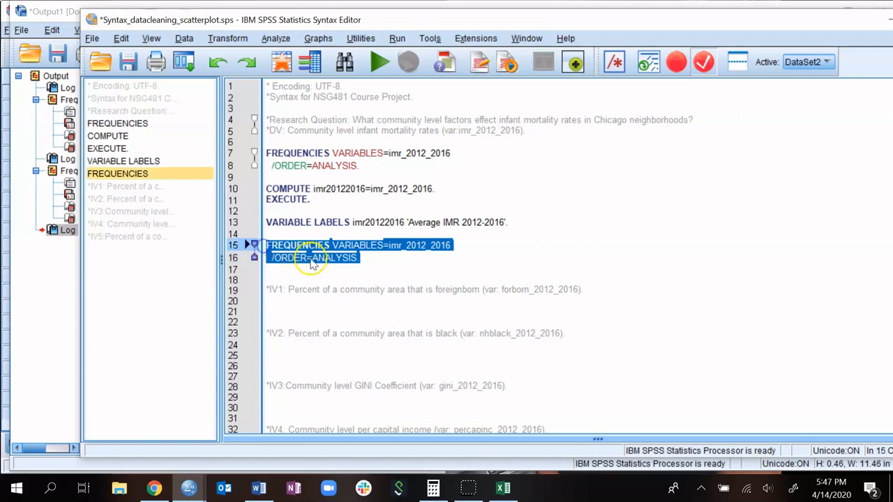
{"action": "left_click", "coordinate": [391, 246]}
{"action": "left_click_drag", "start_coordinate": [389, 246], "coordinate": [454, 242]}
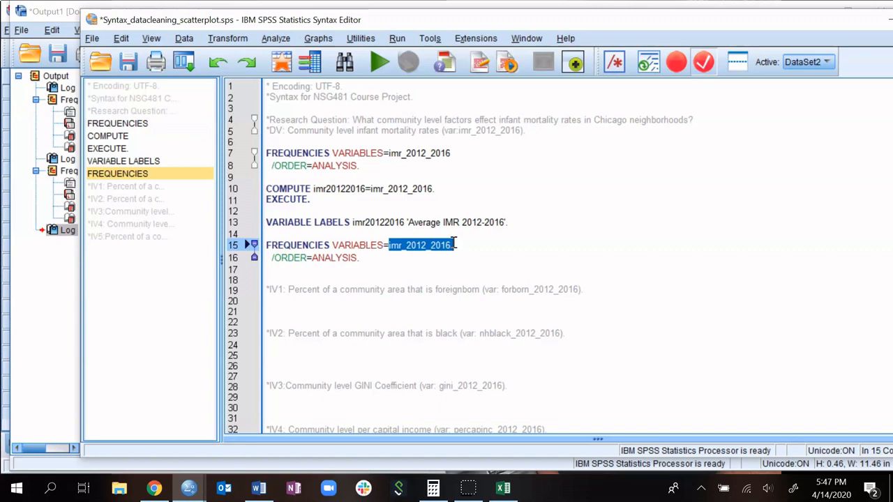
{"action": "left_click", "coordinate": [438, 255]}
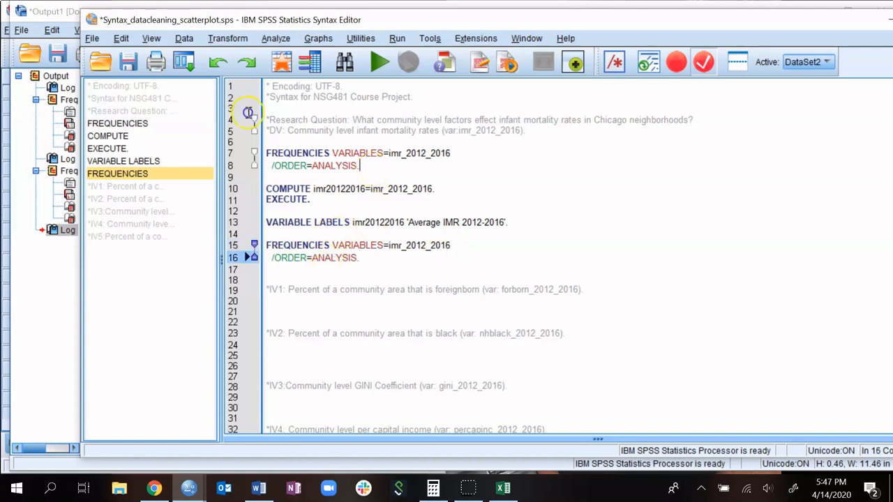
{"action": "left_click_drag", "start_coordinate": [359, 166], "coordinate": [267, 154]}
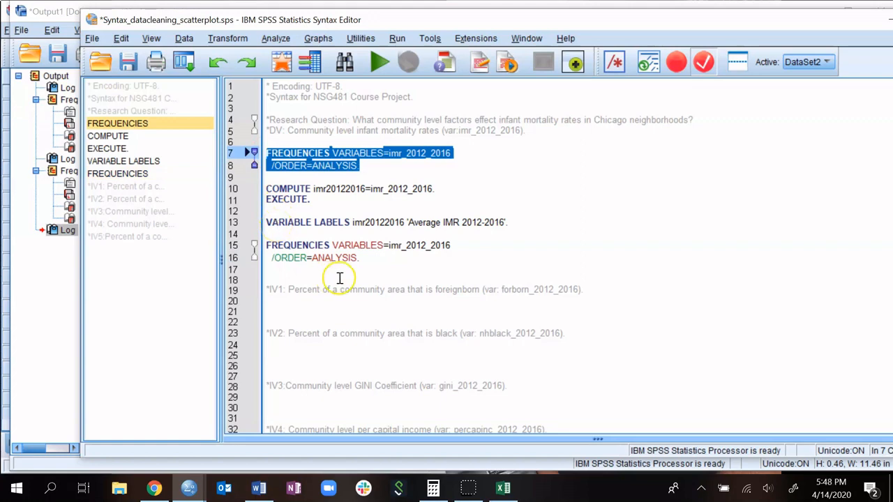
Copy imr20122016 from the COMPUTE line and paste it over imr_2012_2016 in the FREQUENCIES command on line 15.
{"action": "double_click", "coordinate": [338, 189]}
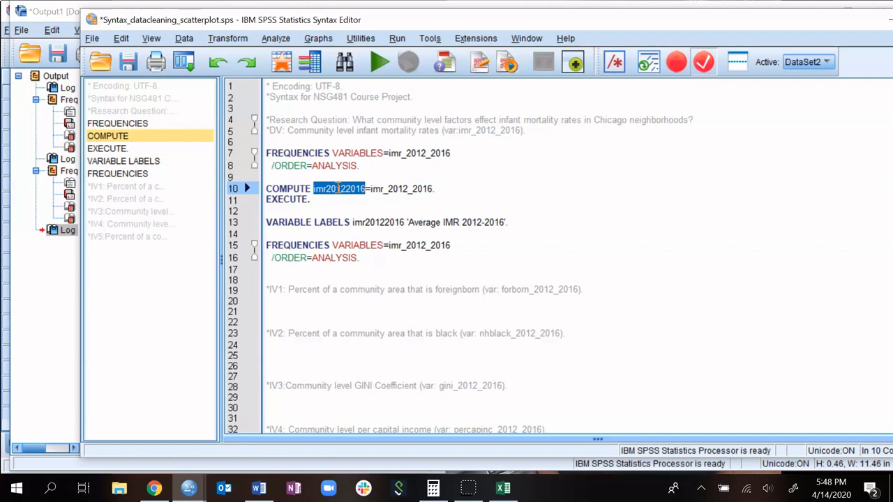
{"action": "double_click", "coordinate": [338, 189]}
{"action": "key", "text": "ctrl+c"}
{"action": "triple_click", "coordinate": [410, 244]}
{"action": "left_click", "coordinate": [409, 245]}
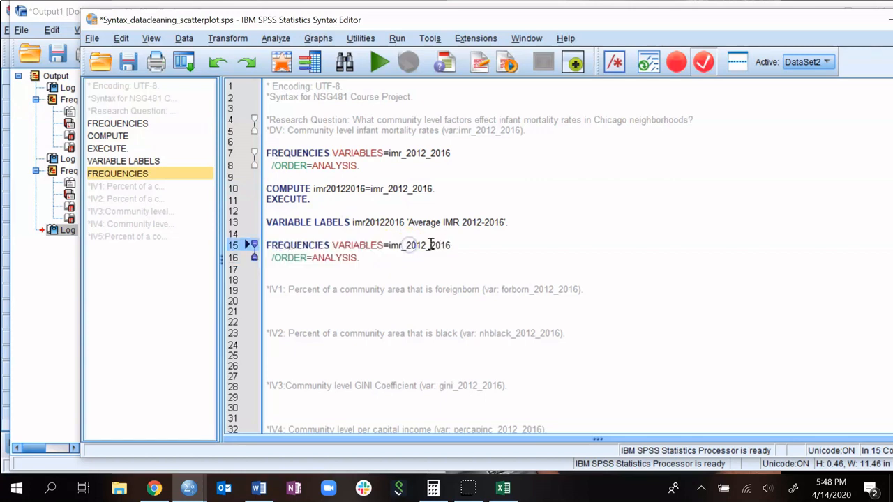
{"action": "left_click_drag", "start_coordinate": [454, 245], "coordinate": [388, 245]}
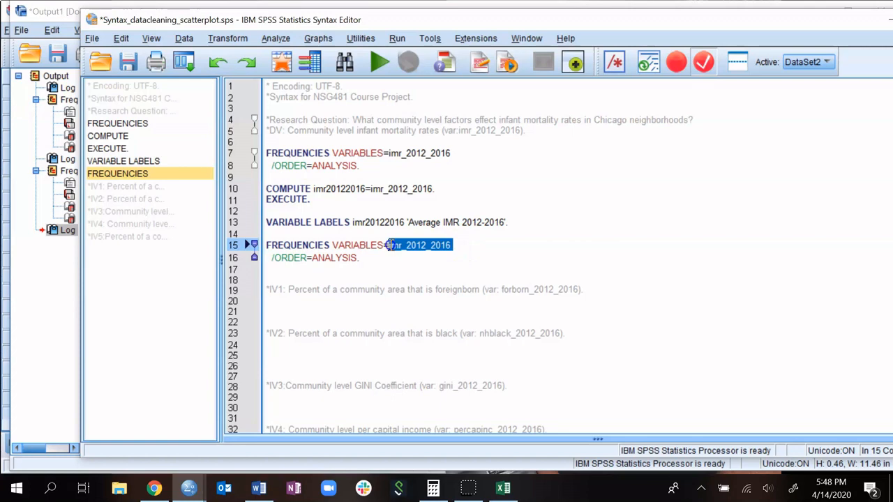
{"action": "key", "text": "ctrl+v"}
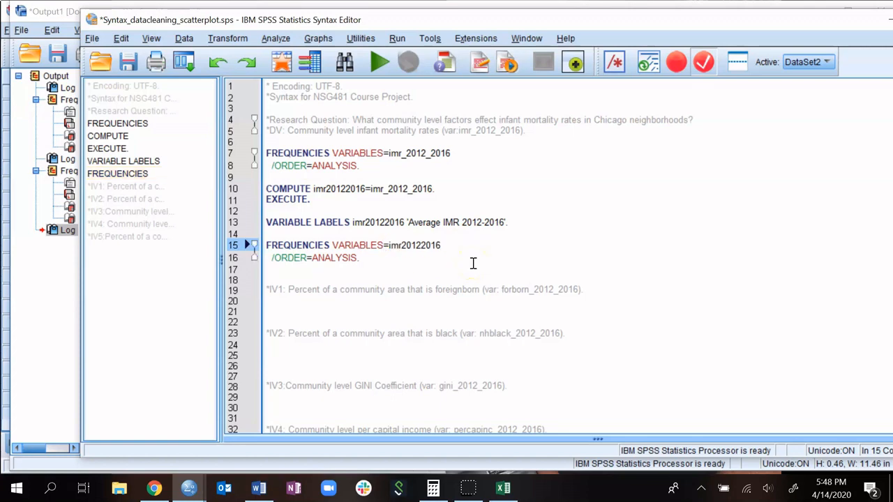
Run the FREQUENCIES command for imr20122016 on lines 15-16.
{"action": "left_click", "coordinate": [359, 265]}
{"action": "left_click_drag", "start_coordinate": [364, 258], "coordinate": [264, 248]}
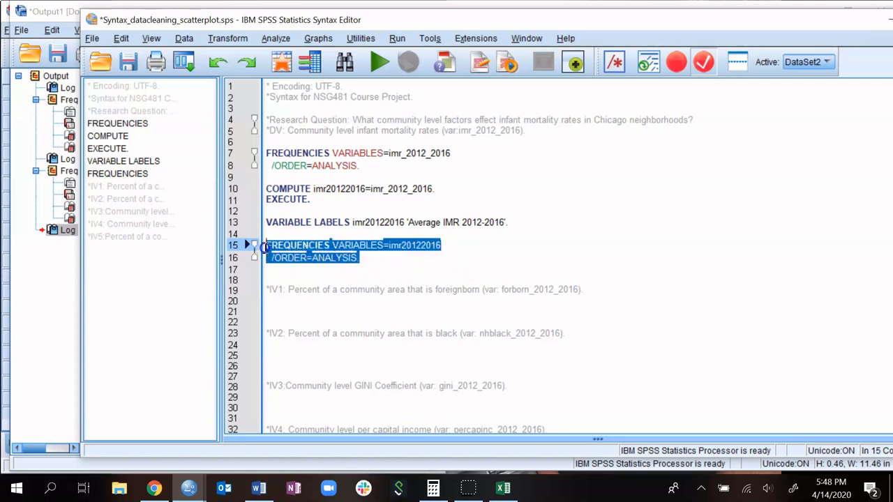
{"action": "left_click", "coordinate": [383, 64]}
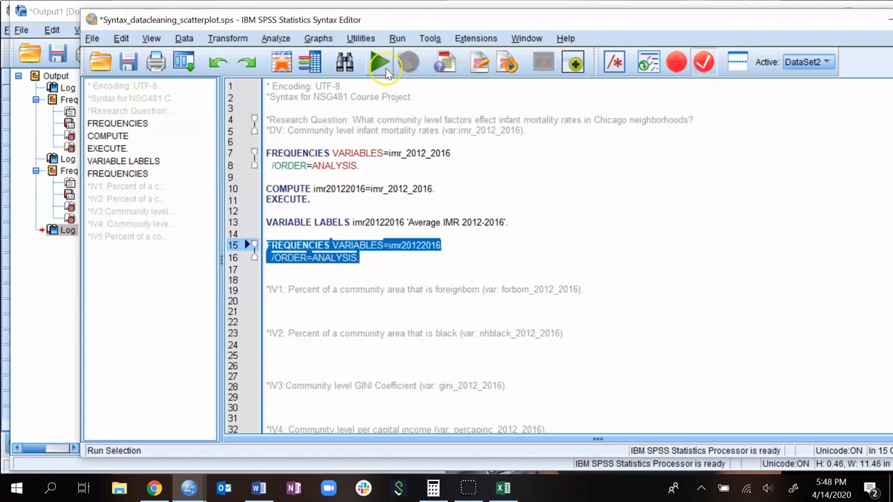
Examine the values in the new Average IMR 2012-2016 frequency table alongside the imr_2012_2016 table and the logged commands above it.
{"action": "scroll", "coordinate": [372, 182], "scroll_direction": "down", "scroll_amount": 5}
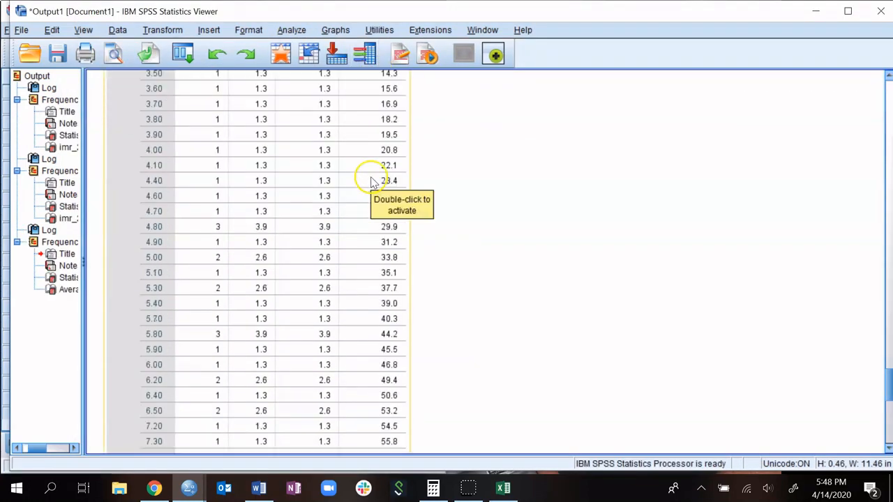
{"action": "scroll", "coordinate": [372, 182], "scroll_direction": "down", "scroll_amount": 10}
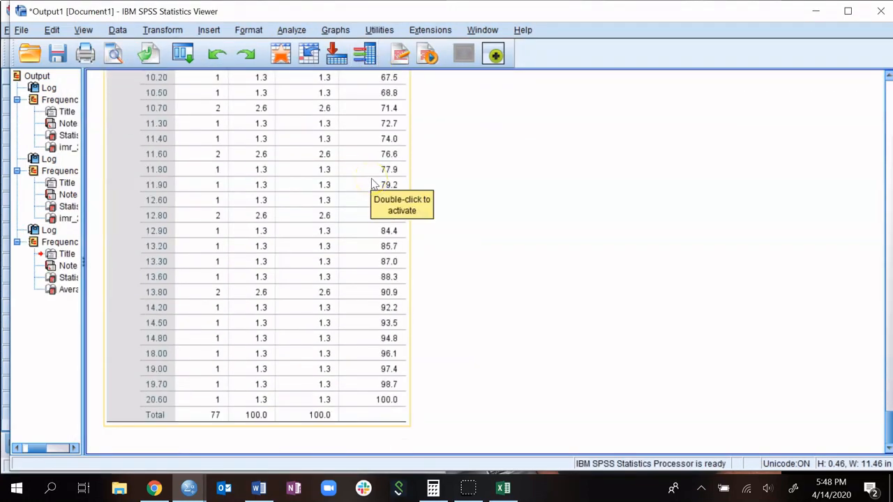
{"action": "scroll", "coordinate": [372, 181], "scroll_direction": "up", "scroll_amount": 15}
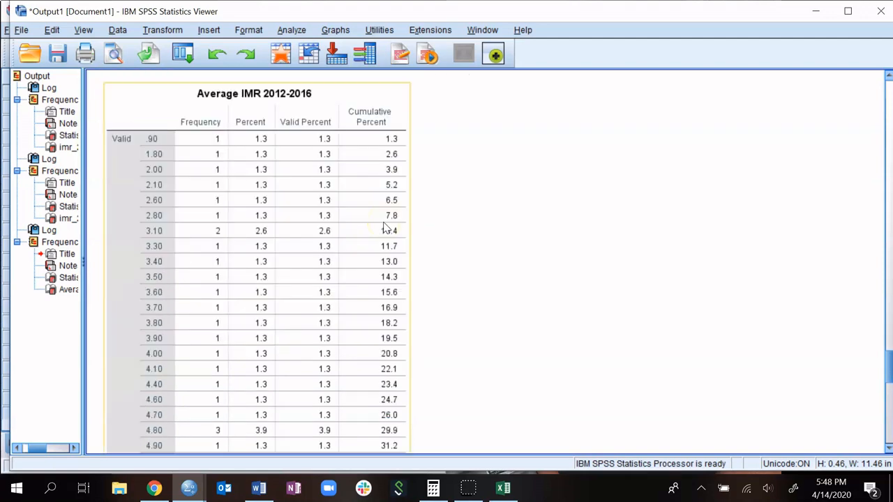
{"action": "scroll", "coordinate": [384, 226], "scroll_direction": "down", "scroll_amount": 8}
{"action": "scroll", "coordinate": [384, 227], "scroll_direction": "down", "scroll_amount": 5}
{"action": "scroll", "coordinate": [384, 227], "scroll_direction": "up", "scroll_amount": 15}
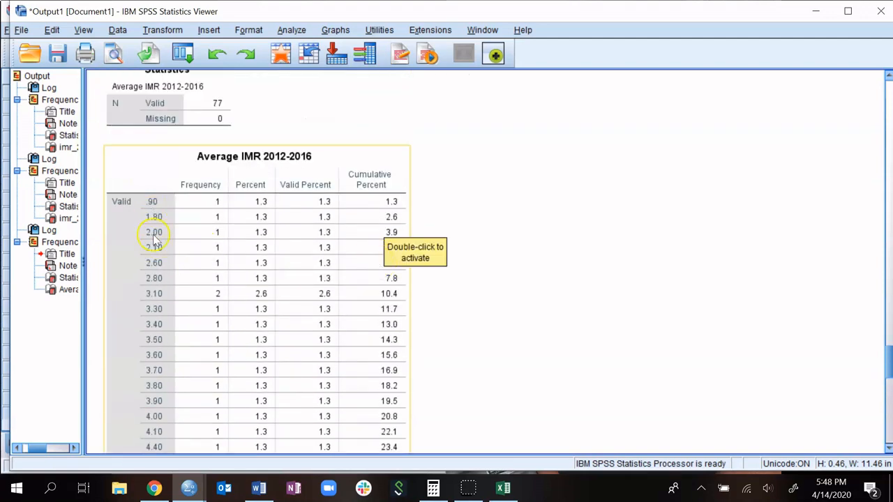
{"action": "scroll", "coordinate": [175, 269], "scroll_direction": "down", "scroll_amount": 15}
{"action": "scroll", "coordinate": [175, 272], "scroll_direction": "up", "scroll_amount": 5}
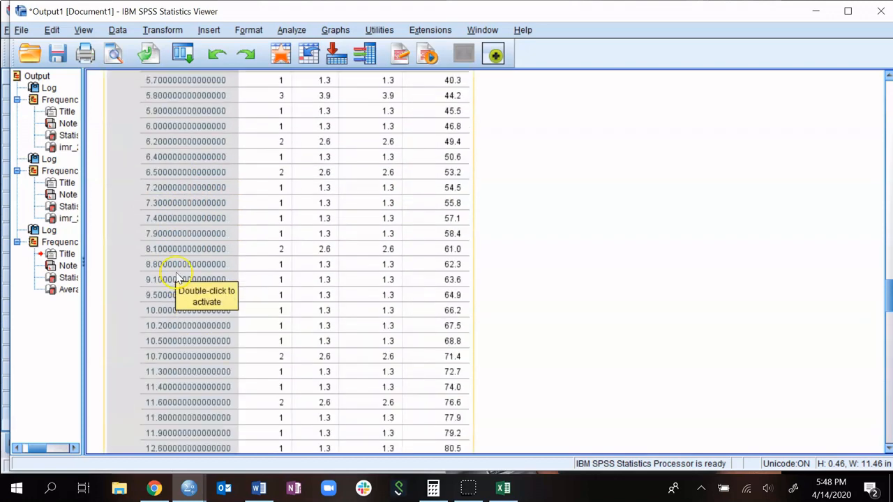
{"action": "scroll", "coordinate": [177, 278], "scroll_direction": "down", "scroll_amount": 5}
{"action": "scroll", "coordinate": [176, 278], "scroll_direction": "up", "scroll_amount": 10}
{"action": "scroll", "coordinate": [197, 272], "scroll_direction": "down", "scroll_amount": 12}
{"action": "scroll", "coordinate": [197, 272], "scroll_direction": "down", "scroll_amount": 12}
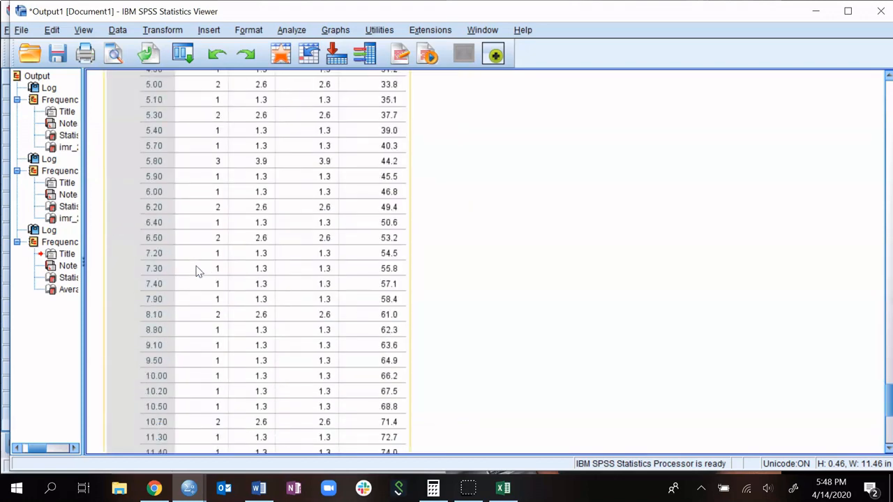
{"action": "scroll", "coordinate": [198, 272], "scroll_direction": "up", "scroll_amount": 10}
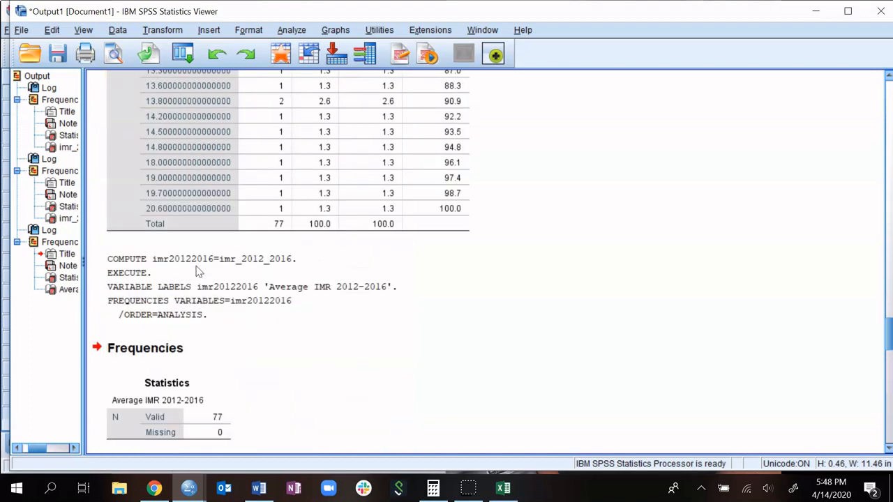
{"action": "scroll", "coordinate": [197, 271], "scroll_direction": "down", "scroll_amount": 8}
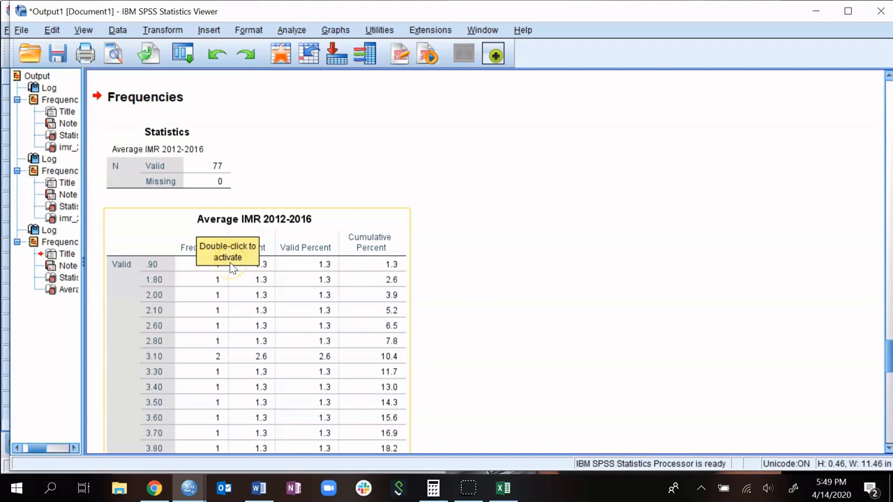
Compare the titles and frequency distributions of the imr_2012_2016 and Average IMR 2012-2016 tables to check the computed variable.
{"action": "scroll", "coordinate": [233, 269], "scroll_direction": "up", "scroll_amount": 10}
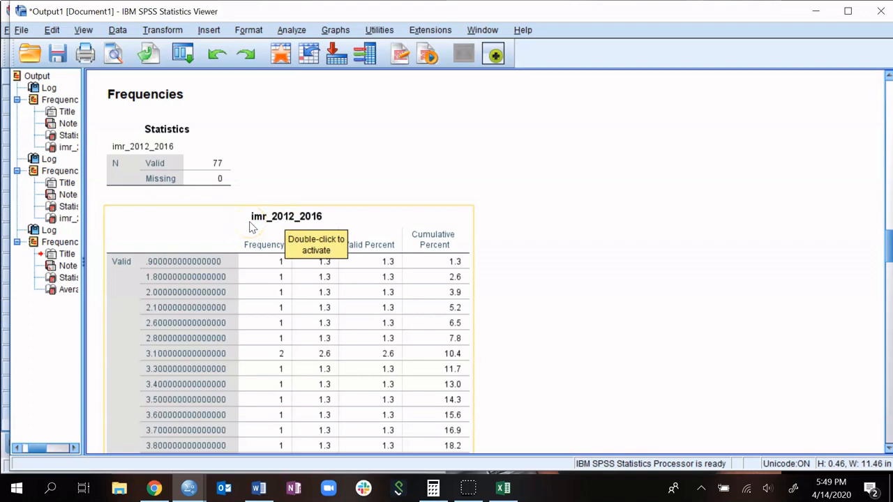
{"action": "scroll", "coordinate": [265, 226], "scroll_direction": "down", "scroll_amount": 10}
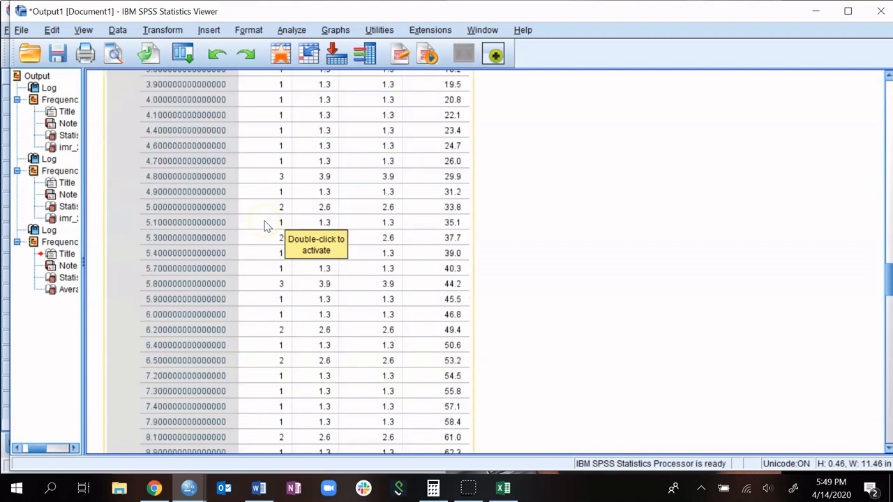
{"action": "scroll", "coordinate": [265, 225], "scroll_direction": "up", "scroll_amount": 10}
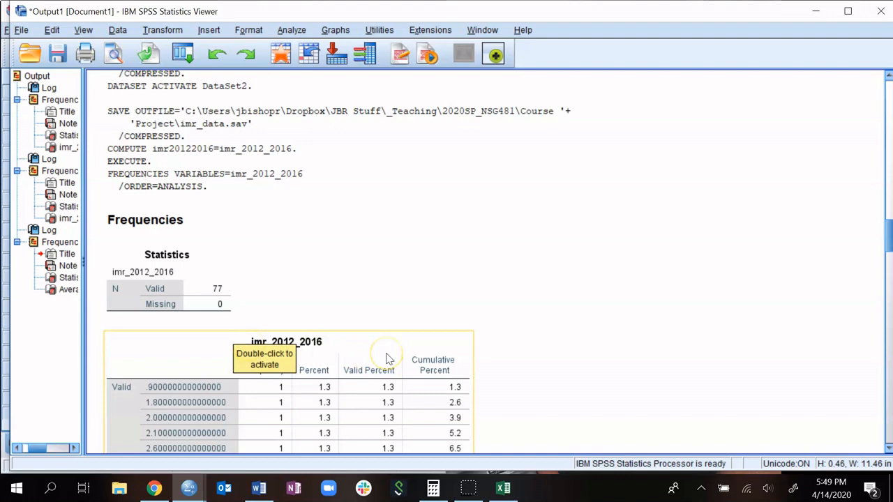
{"action": "scroll", "coordinate": [389, 358], "scroll_direction": "down", "scroll_amount": 3}
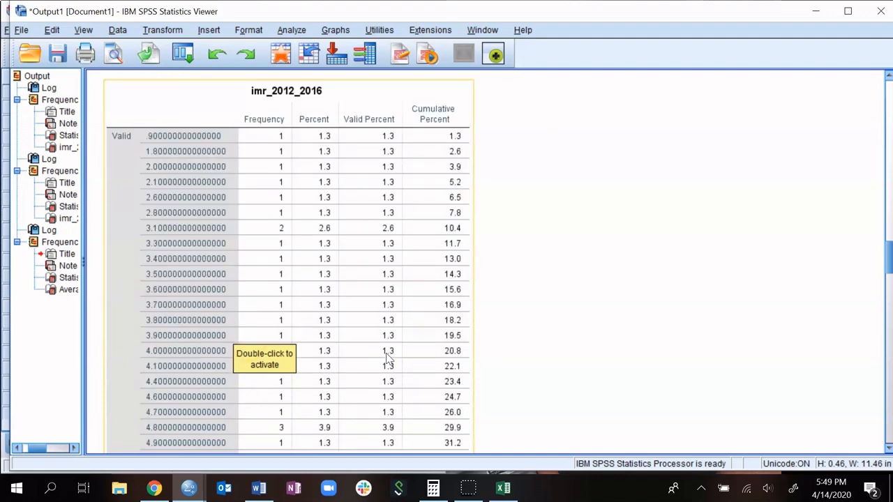
{"action": "scroll", "coordinate": [389, 358], "scroll_direction": "down", "scroll_amount": 9}
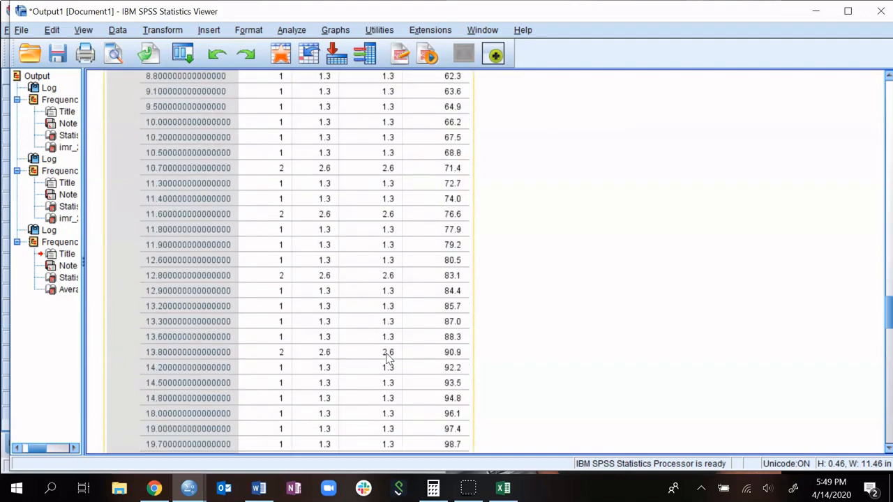
{"action": "scroll", "coordinate": [389, 359], "scroll_direction": "down", "scroll_amount": 5}
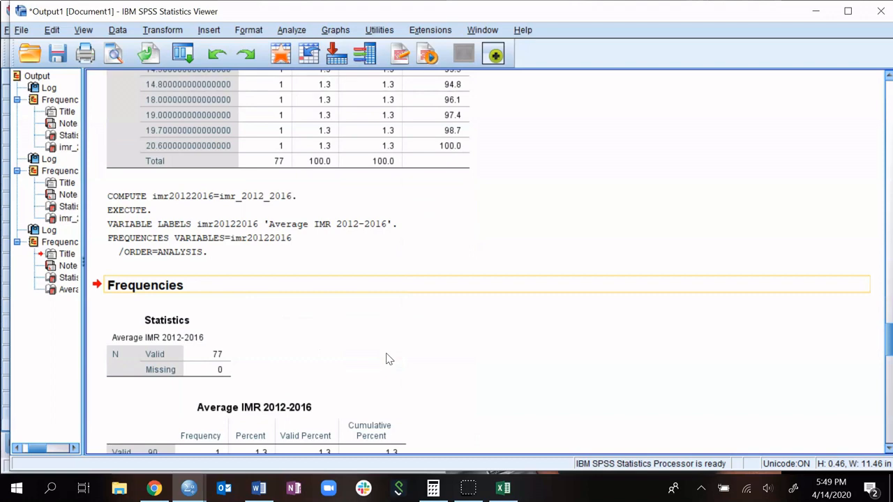
{"action": "scroll", "coordinate": [388, 358], "scroll_direction": "down", "scroll_amount": 6}
{"action": "scroll", "coordinate": [388, 359], "scroll_direction": "up", "scroll_amount": 4}
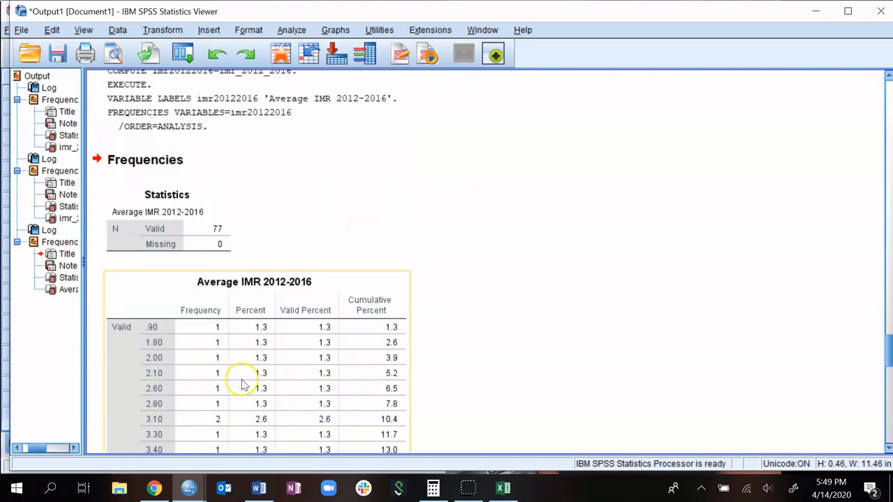
{"action": "scroll", "coordinate": [262, 321], "scroll_direction": "down", "scroll_amount": 3}
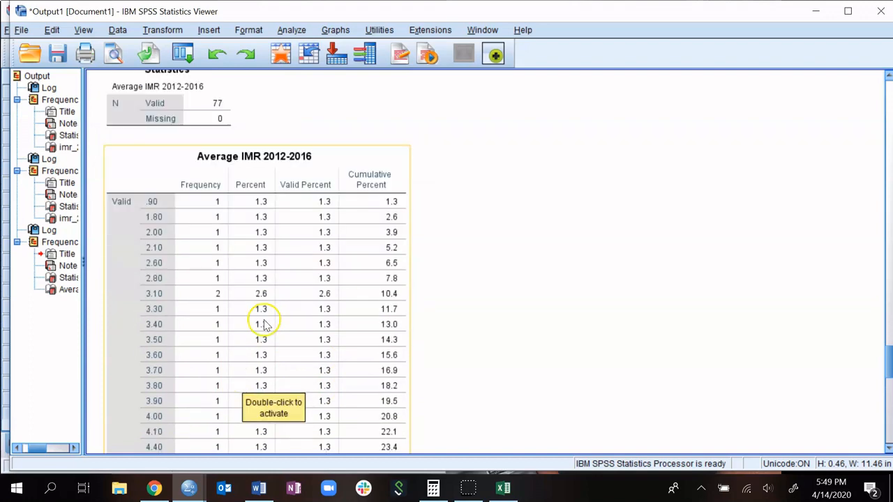
{"action": "scroll", "coordinate": [263, 321], "scroll_direction": "up", "scroll_amount": 20}
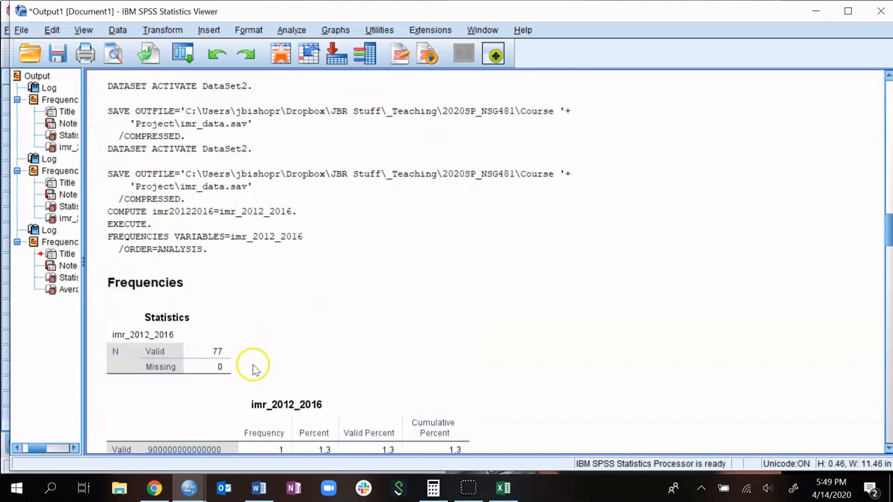
{"action": "scroll", "coordinate": [260, 359], "scroll_direction": "down", "scroll_amount": 3}
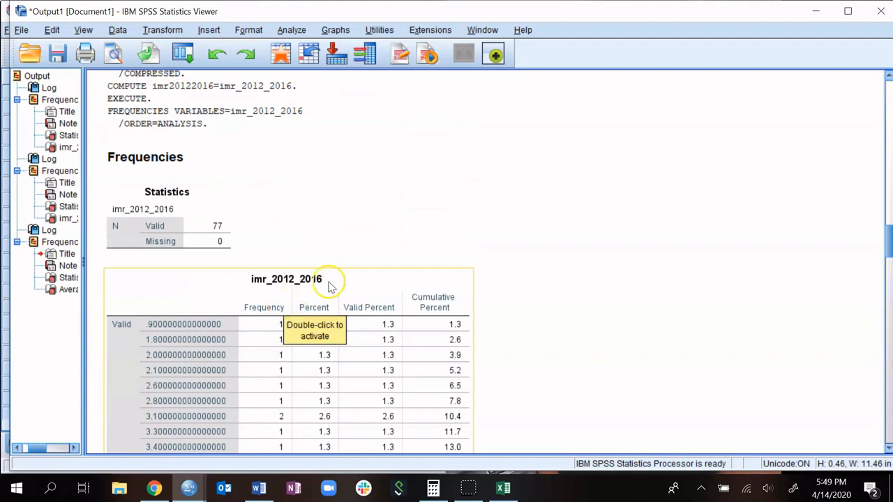
Compare the remaining rows of the imr_2012_2016 and Average IMR 2012-2016 frequency tables down to the Total row.
{"action": "scroll", "coordinate": [178, 362], "scroll_direction": "down", "scroll_amount": 8}
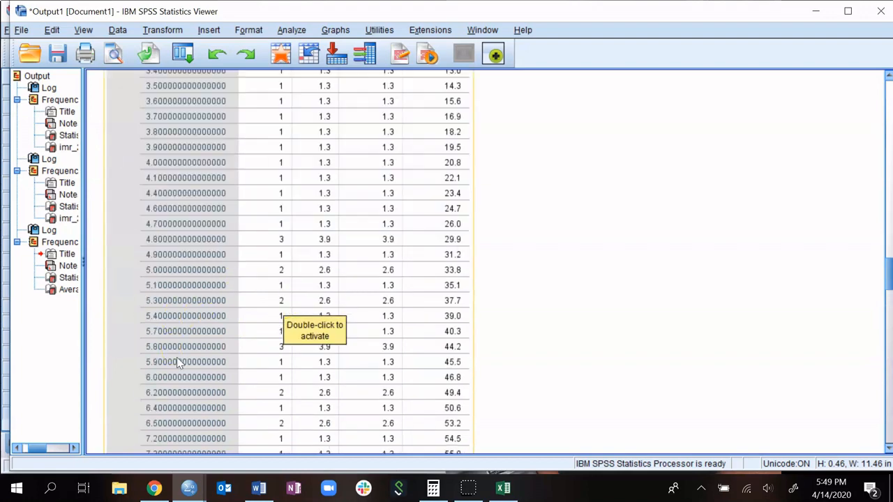
{"action": "scroll", "coordinate": [178, 361], "scroll_direction": "up", "scroll_amount": 2}
{"action": "scroll", "coordinate": [178, 362], "scroll_direction": "down", "scroll_amount": 20}
{"action": "scroll", "coordinate": [179, 360], "scroll_direction": "down", "scroll_amount": 10}
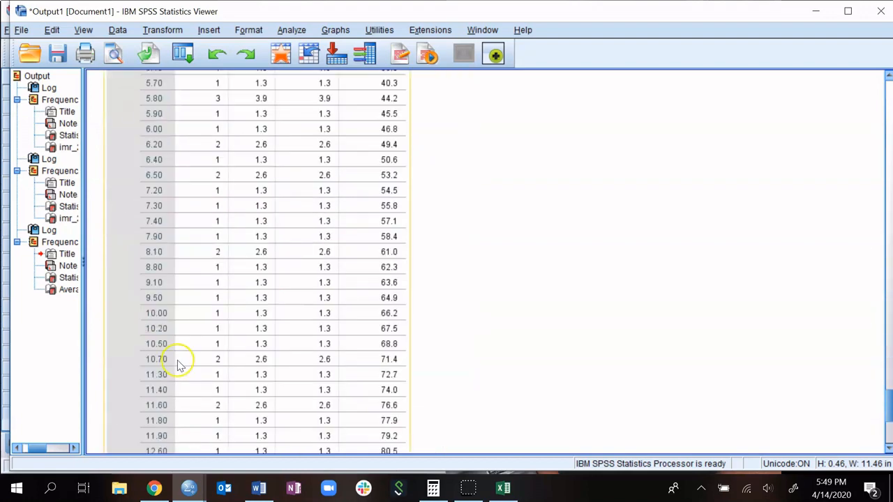
{"action": "scroll", "coordinate": [180, 360], "scroll_direction": "down", "scroll_amount": 5}
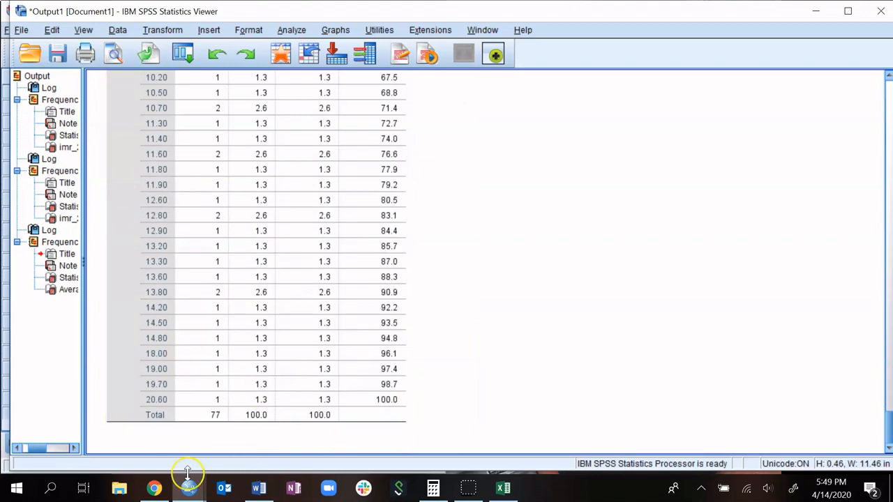
In the syntax file, remove the blank lines between the DV comment and its commands, plus one blank line above the IV1 comment.
{"action": "mouse_move", "coordinate": [197, 493]}
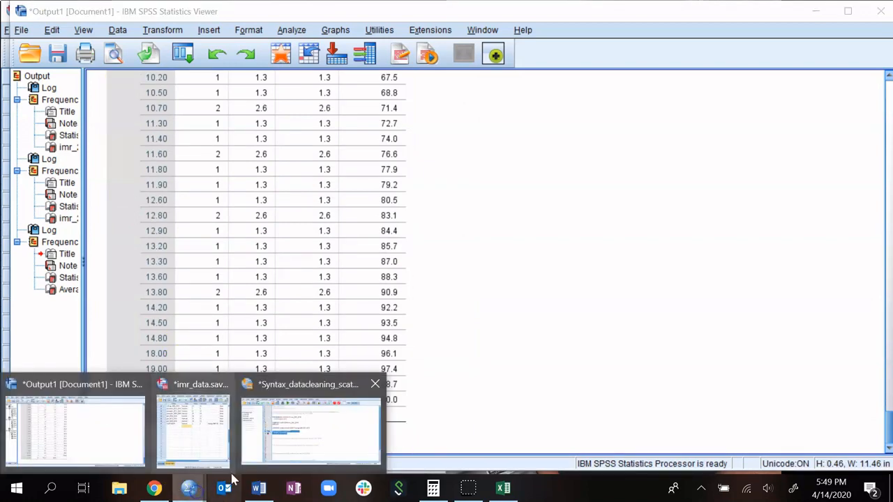
{"action": "left_click", "coordinate": [283, 444]}
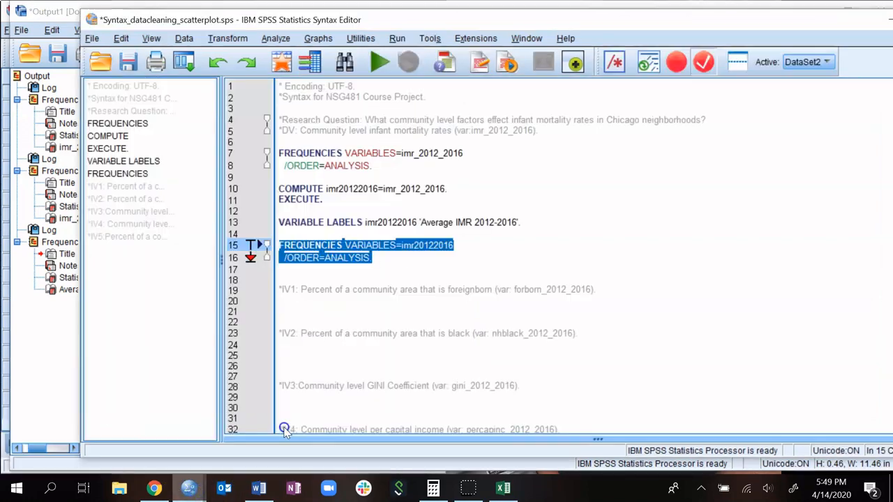
{"action": "left_click", "coordinate": [297, 177]}
{"action": "left_click", "coordinate": [277, 142]}
{"action": "key", "text": "Delete"}
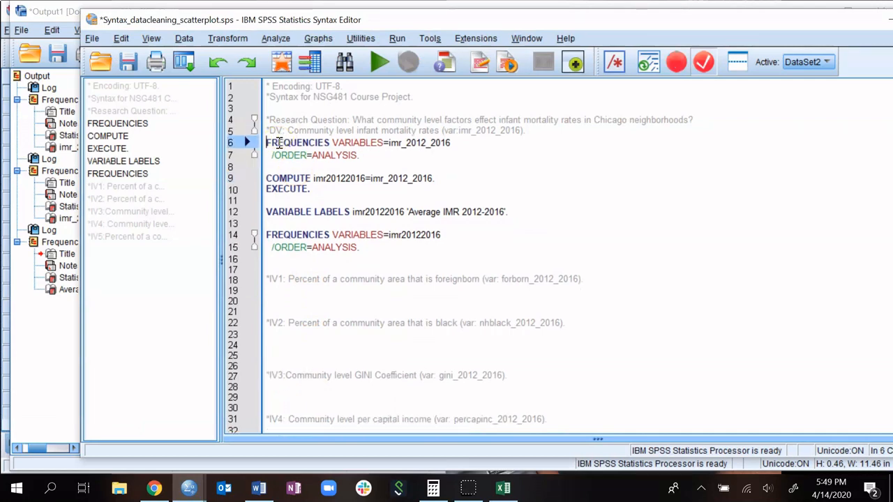
{"action": "key", "text": "Down"}
{"action": "key", "text": "Down"}
{"action": "key", "text": "Delete"}
{"action": "key", "text": "Down"}
{"action": "key", "text": "Down"}
{"action": "key", "text": "Delete"}
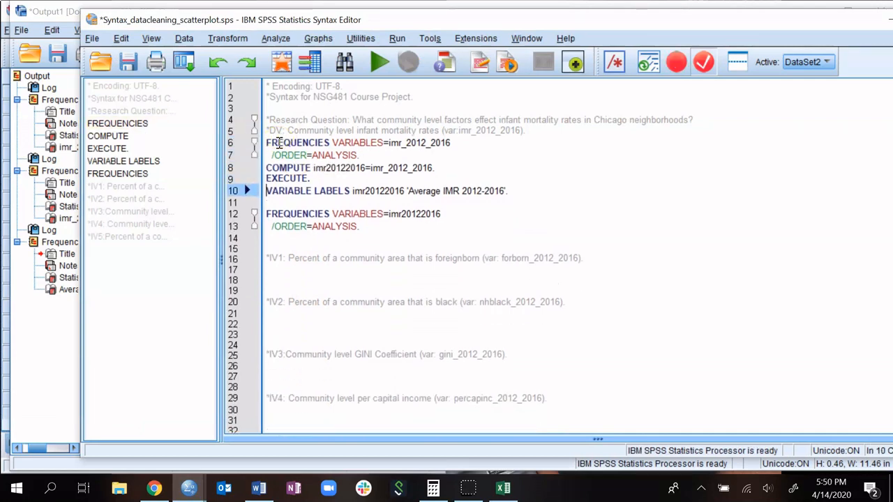
{"action": "key", "text": "Down"}
{"action": "key", "text": "Delete"}
{"action": "key", "text": "Down"}
{"action": "key", "text": "Down"}
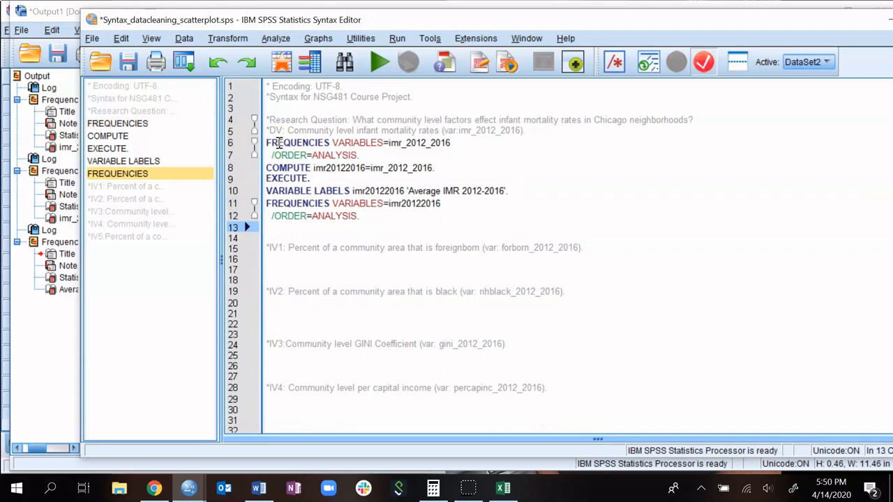
{"action": "key", "text": "Delete"}
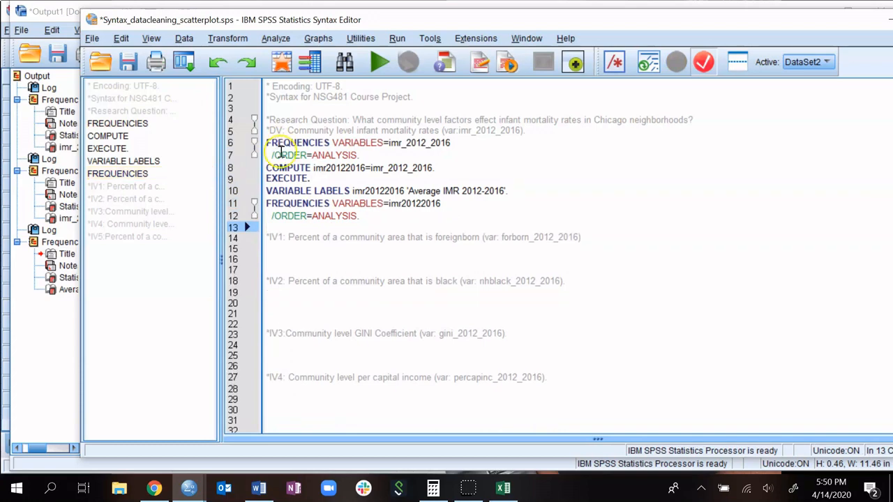
Insert a blank line after the first FREQUENCIES command, after EXECUTE and after the VARIABLE LABELS line in the DV section.
{"action": "left_click", "coordinate": [364, 155]}
{"action": "key", "text": "Return"}
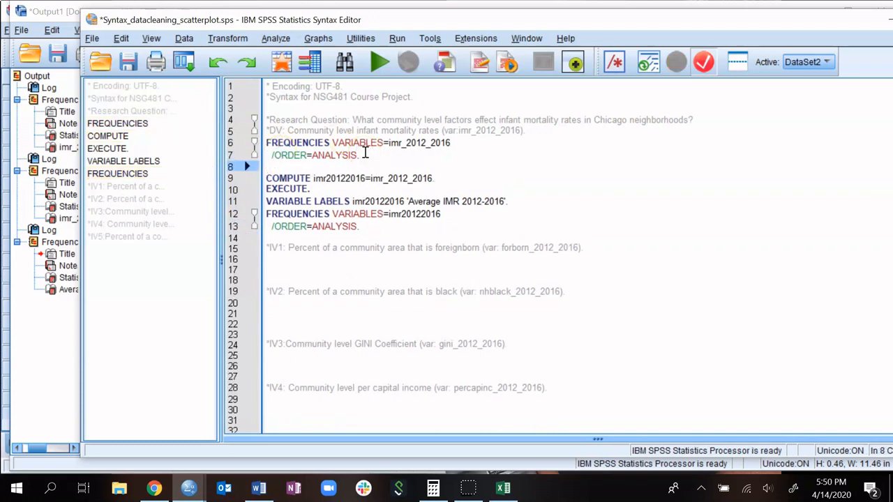
{"action": "left_click", "coordinate": [346, 188]}
{"action": "key", "text": "Return"}
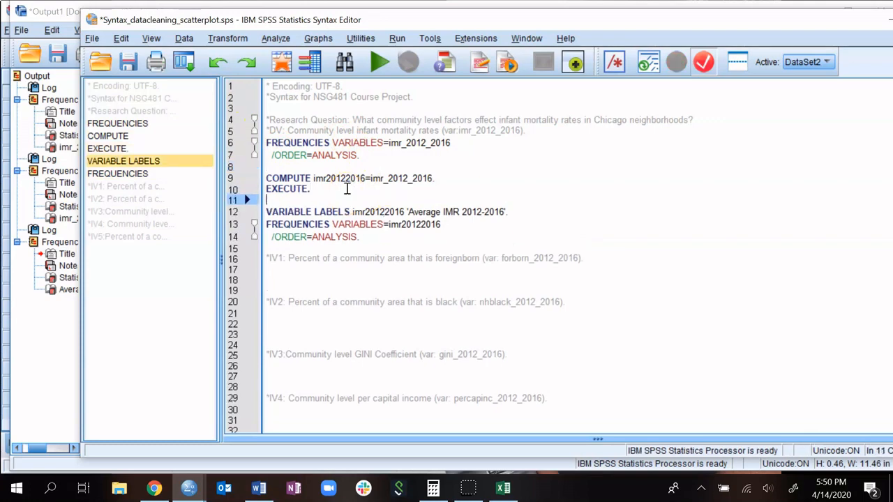
{"action": "left_click", "coordinate": [521, 212]}
{"action": "key", "text": "Return"}
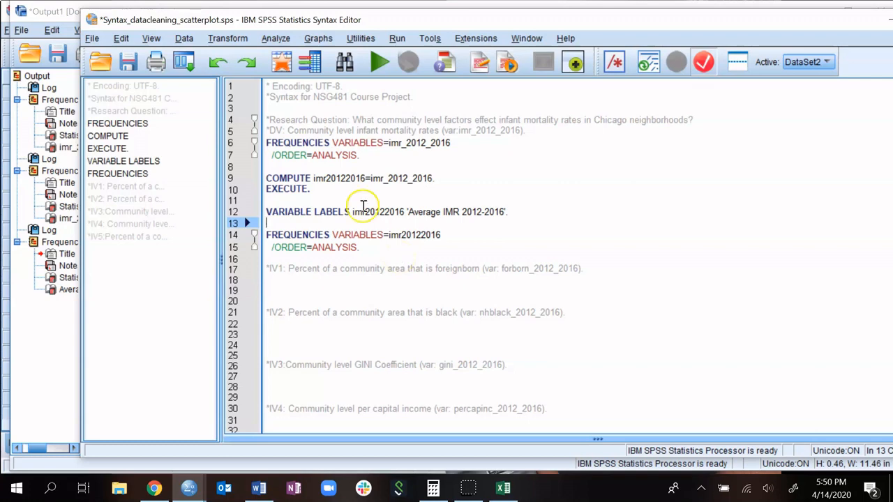
Place the cursor on line 19 under the IV1 comment and run Frequencies for only forborn_2012_2016 after resetting the dialog.
{"action": "left_click", "coordinate": [413, 289]}
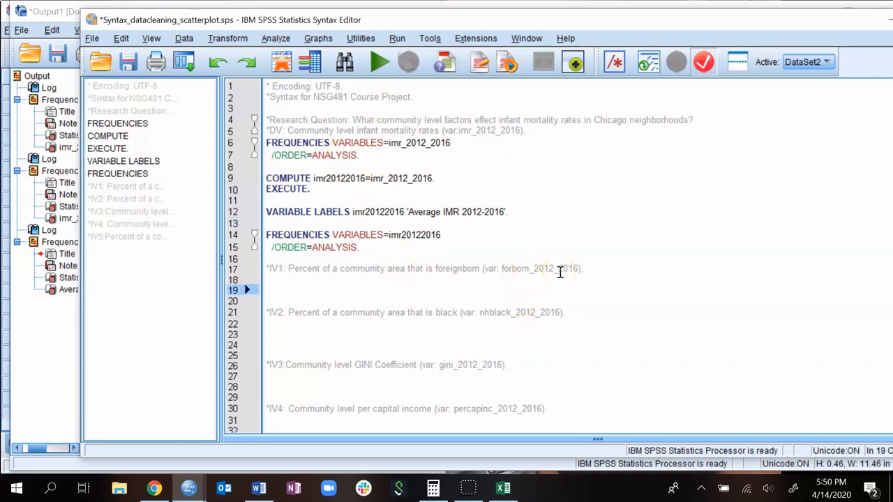
{"action": "left_click", "coordinate": [276, 39]}
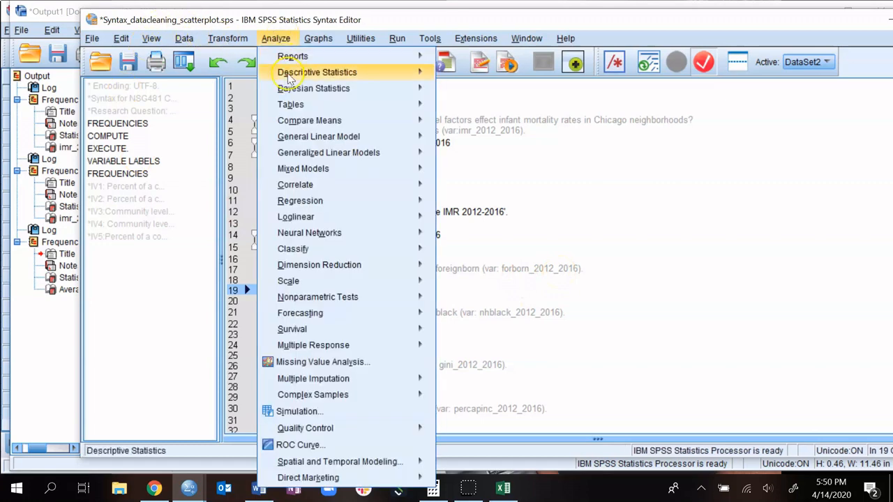
{"action": "mouse_move", "coordinate": [342, 72]}
{"action": "left_click", "coordinate": [481, 73]}
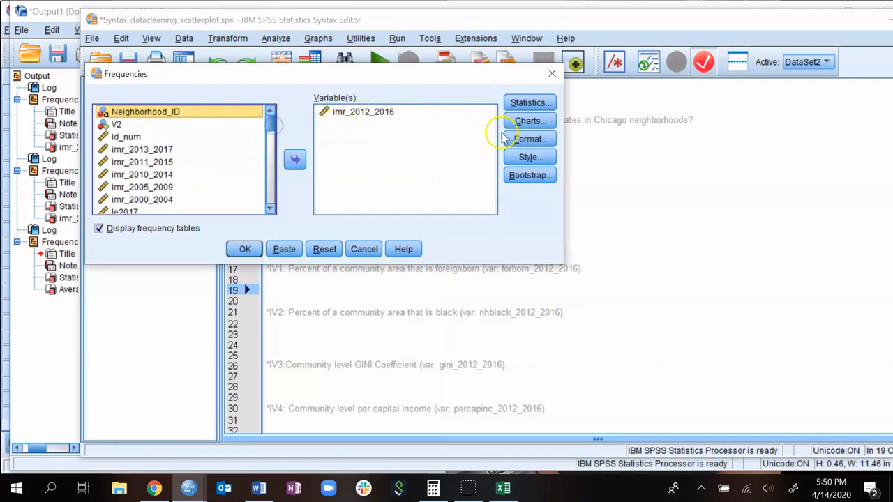
{"action": "left_click", "coordinate": [325, 249]}
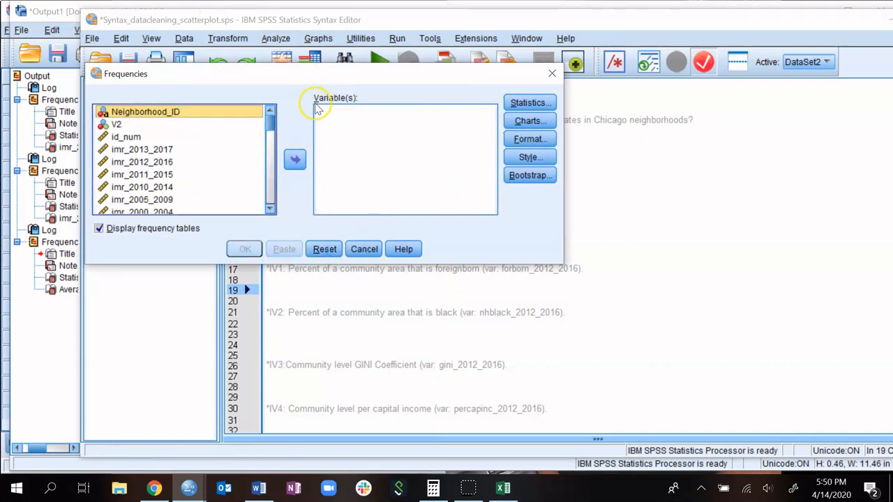
{"action": "left_click_drag", "start_coordinate": [269, 126], "coordinate": [272, 160]}
{"action": "left_click", "coordinate": [162, 127]}
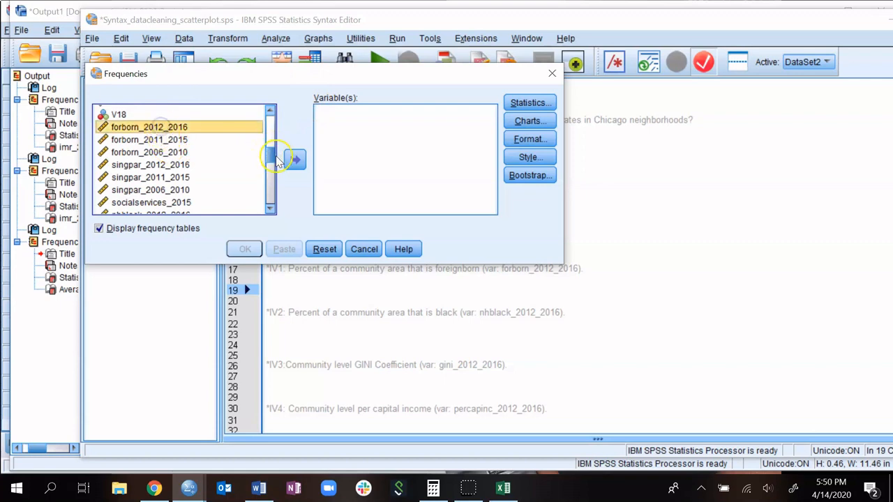
{"action": "left_click", "coordinate": [294, 160]}
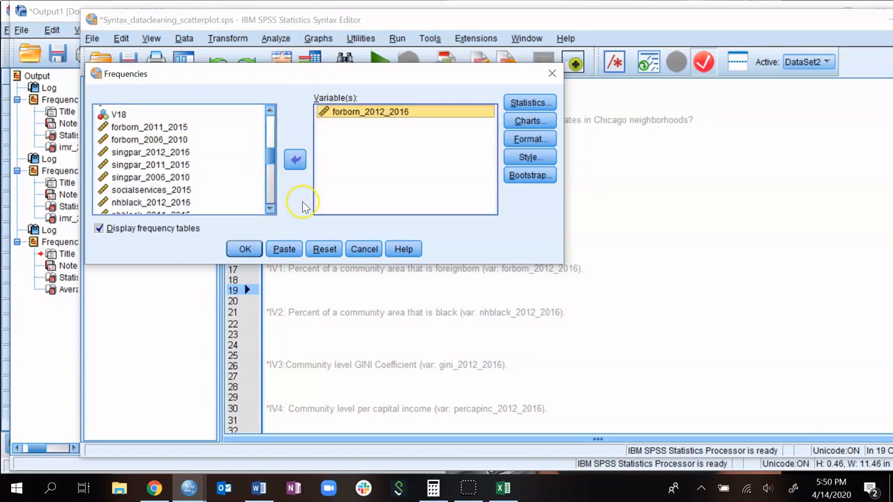
{"action": "left_click", "coordinate": [245, 249]}
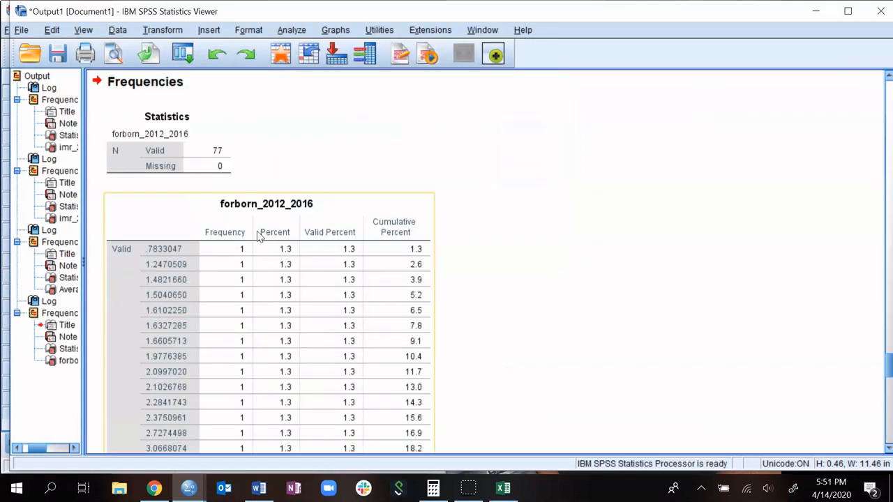
Review the forborn_2012_2016 output, copy its logged FREQUENCIES command and paste it under the IV1 comment, followed by a blank line.
{"action": "scroll", "coordinate": [257, 237], "scroll_direction": "down", "scroll_amount": 10}
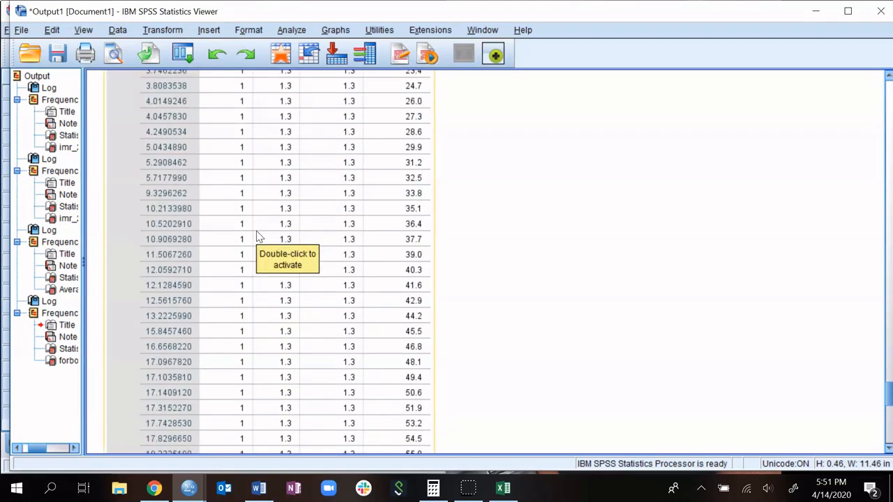
{"action": "scroll", "coordinate": [183, 307], "scroll_direction": "down", "scroll_amount": 10}
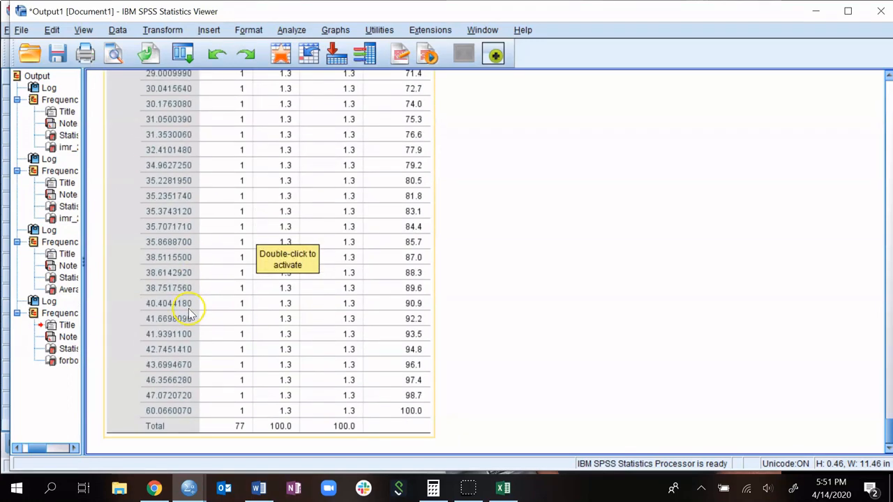
{"action": "scroll", "coordinate": [192, 314], "scroll_direction": "up", "scroll_amount": 10}
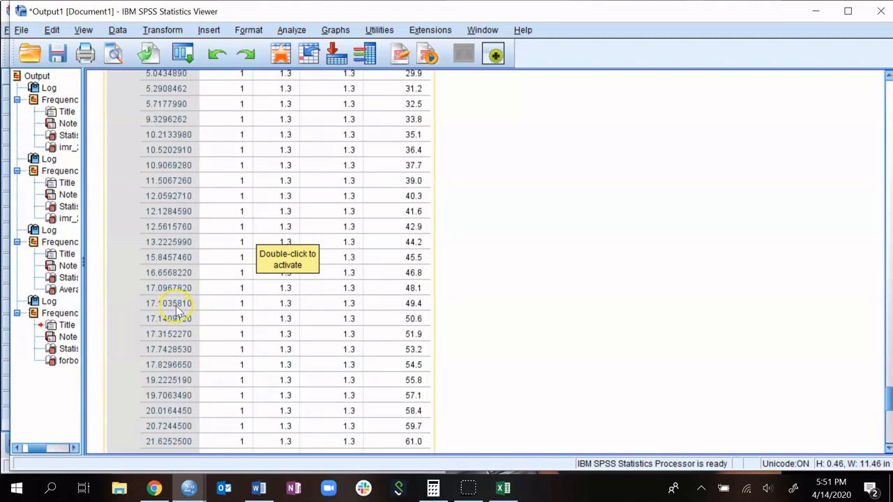
{"action": "scroll", "coordinate": [196, 311], "scroll_direction": "up", "scroll_amount": 10}
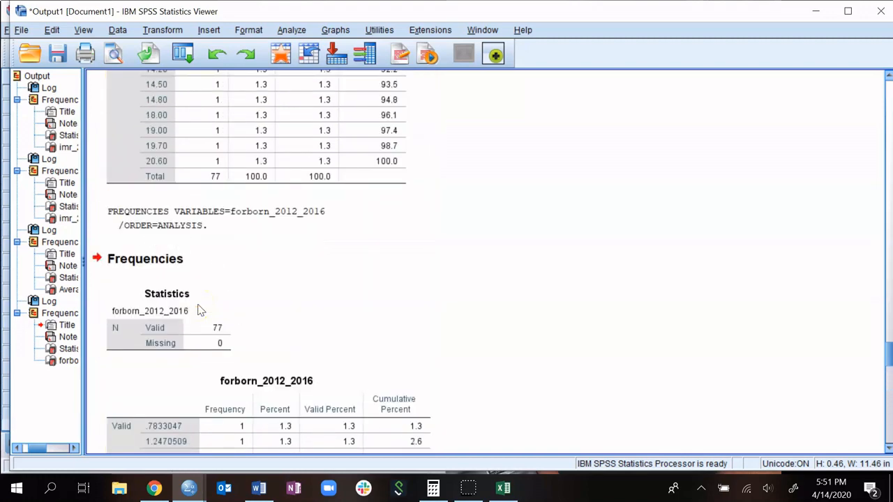
{"action": "left_click", "coordinate": [193, 223]}
{"action": "right_click", "coordinate": [192, 224]}
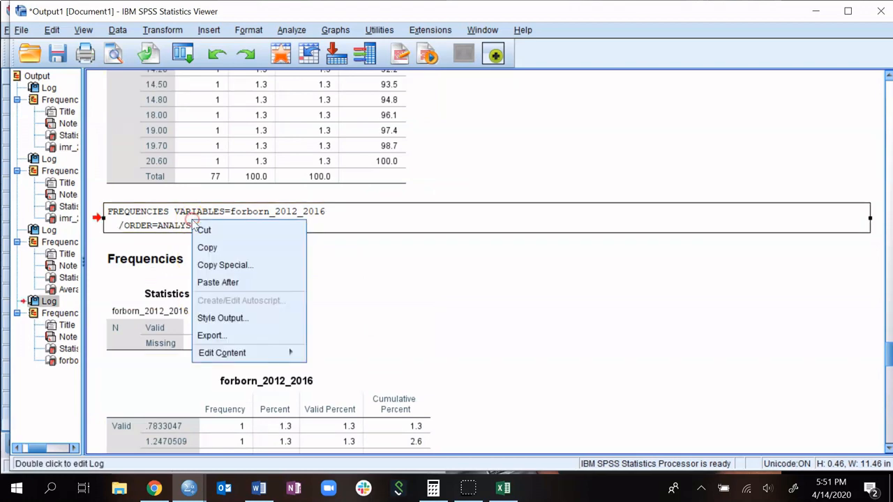
{"action": "left_click", "coordinate": [208, 248]}
{"action": "scroll", "coordinate": [211, 319], "scroll_direction": "down", "scroll_amount": 5}
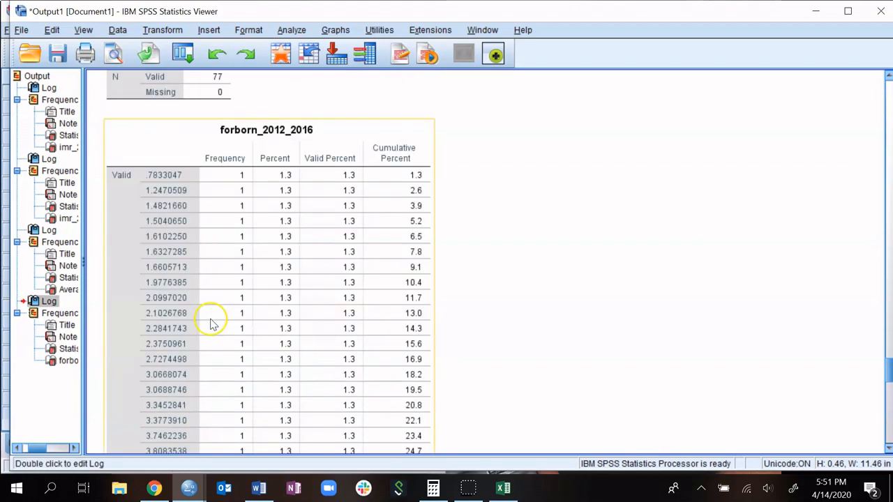
{"action": "mouse_move", "coordinate": [201, 490]}
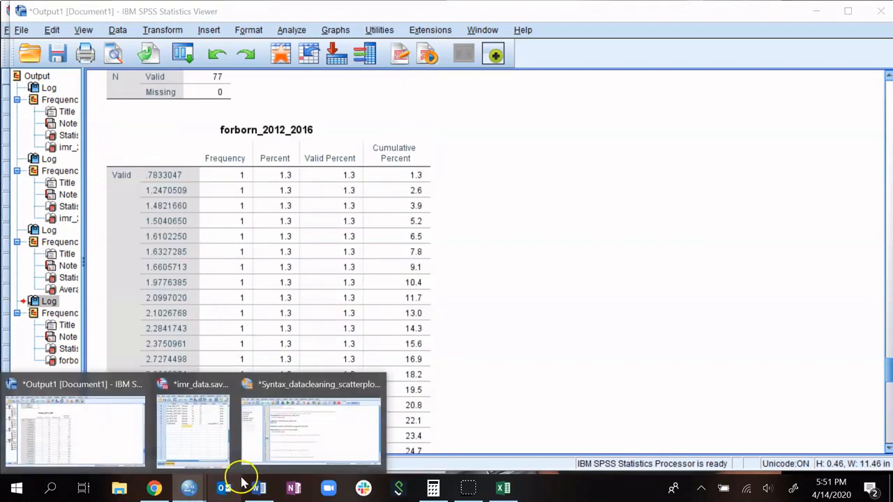
{"action": "left_click", "coordinate": [268, 453]}
{"action": "key", "text": "ctrl+v"}
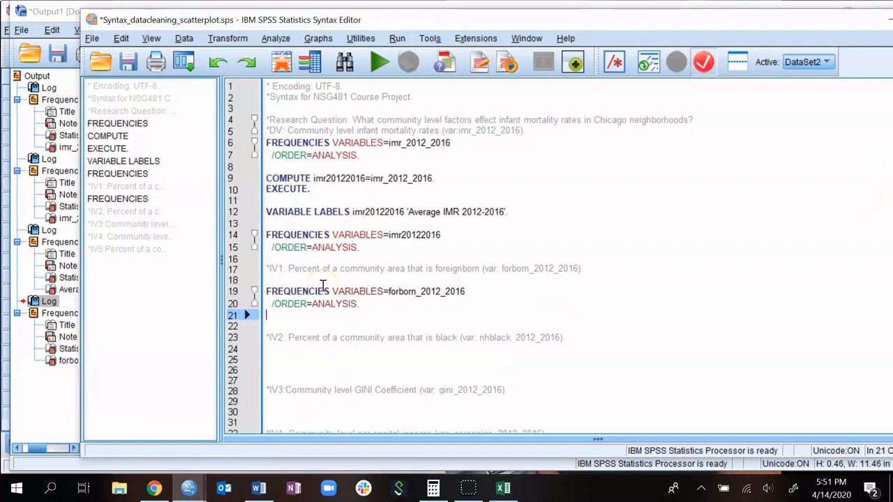
{"action": "key", "text": "Return"}
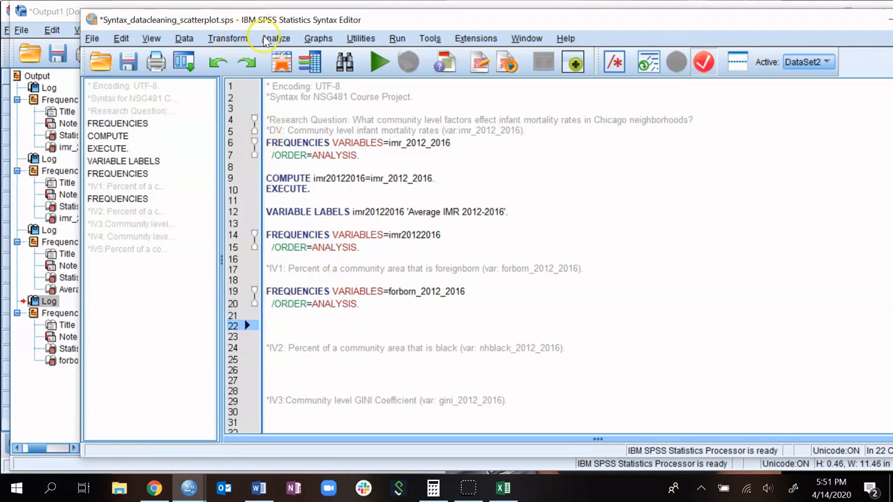
Open Compute Variable, reset the dialog and use forborn_2012_2016 as the numeric expression.
{"action": "left_click", "coordinate": [238, 38]}
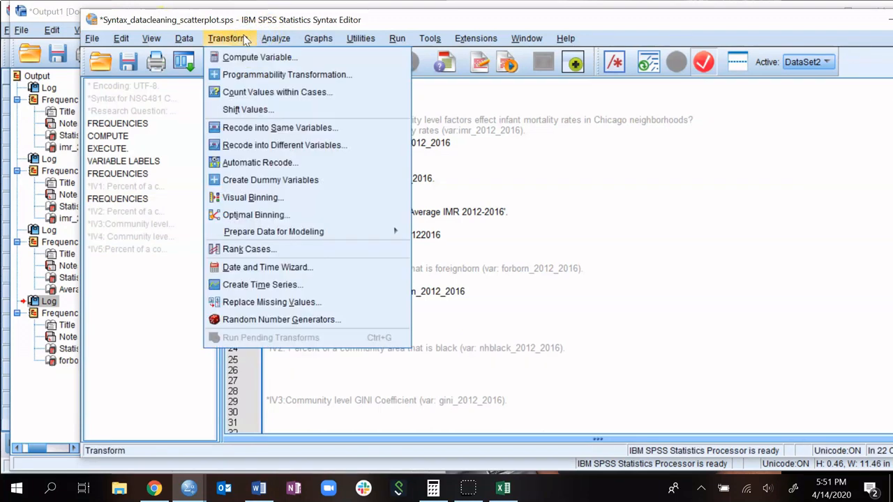
{"action": "left_click", "coordinate": [234, 58]}
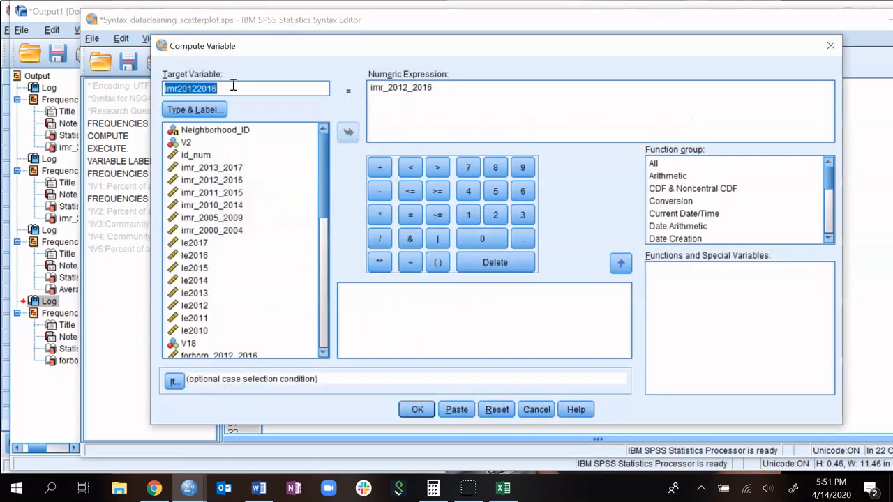
{"action": "left_click", "coordinate": [505, 412]}
{"action": "scroll", "coordinate": [216, 264], "scroll_direction": "down", "scroll_amount": 10}
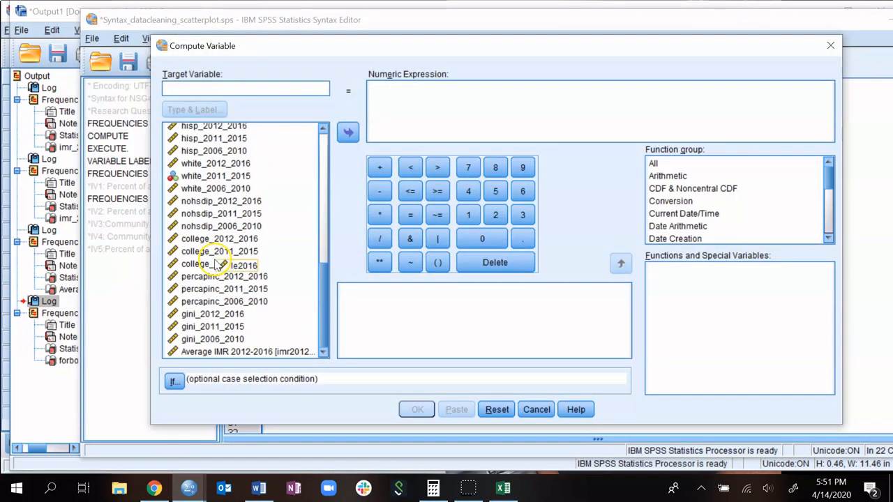
{"action": "scroll", "coordinate": [221, 271], "scroll_direction": "up", "scroll_amount": 2}
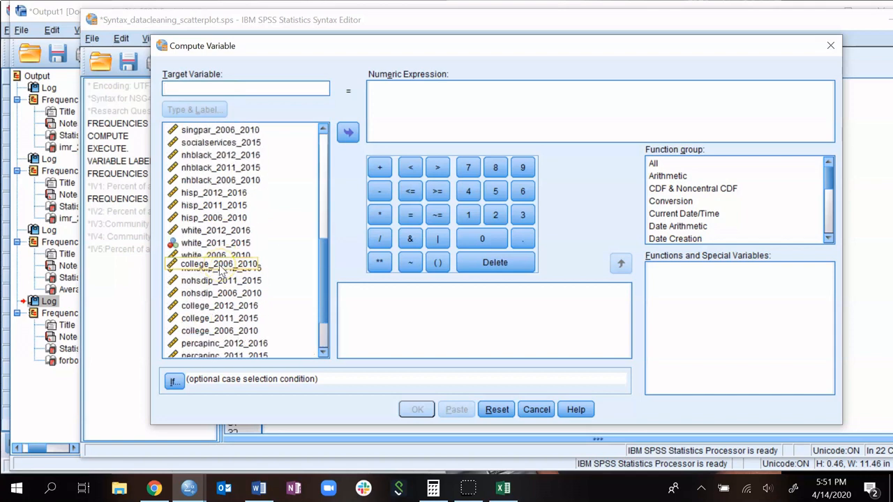
{"action": "scroll", "coordinate": [221, 271], "scroll_direction": "up", "scroll_amount": 3}
{"action": "left_click", "coordinate": [234, 176]}
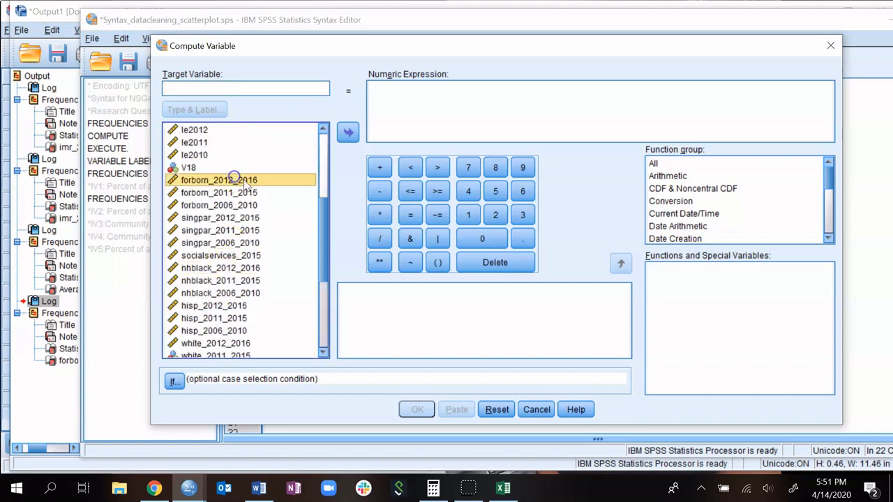
{"action": "left_click", "coordinate": [348, 133]}
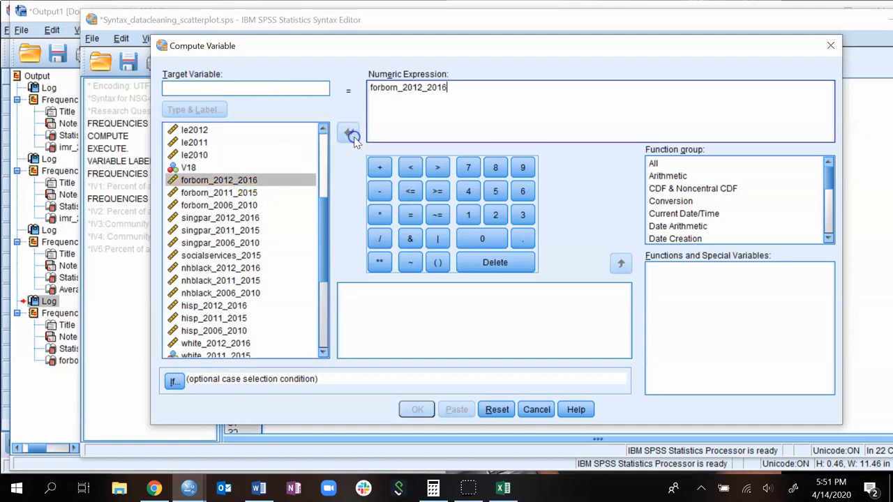
Name the target variable foreignborn20122016 and run the computation.
{"action": "left_click", "coordinate": [225, 85]}
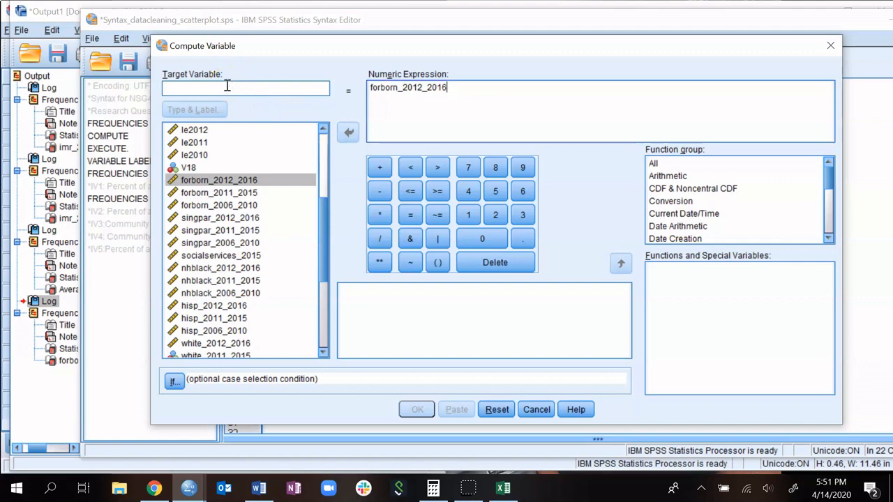
{"action": "type", "text": "foreignbor"}
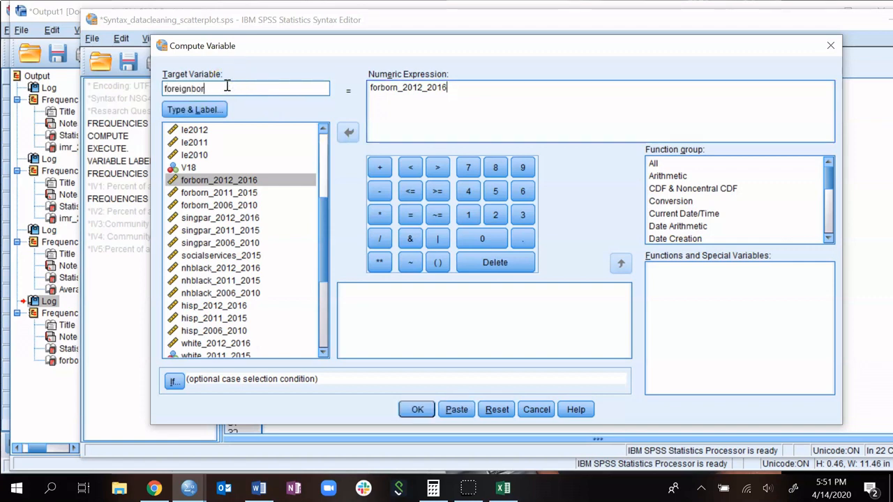
{"action": "type", "text": "n2012_201"}
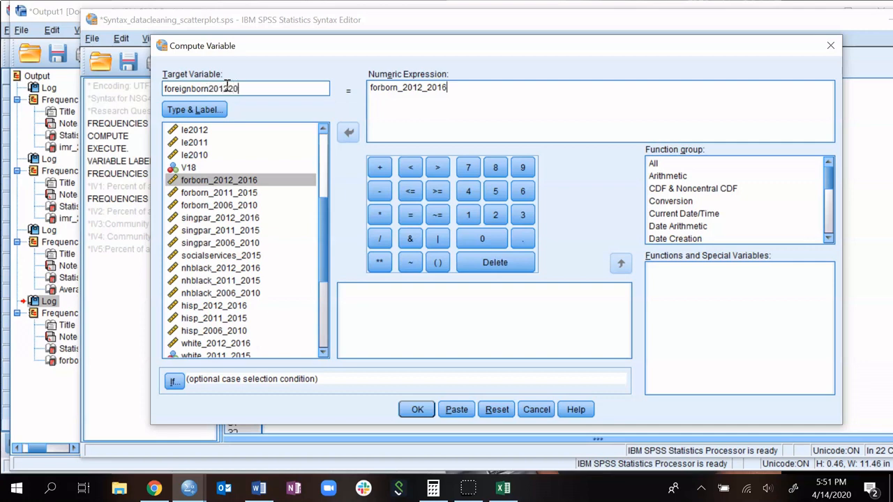
{"action": "type", "text": "6"}
{"action": "left_click", "coordinate": [230, 89]}
{"action": "key", "text": "BackSpace"}
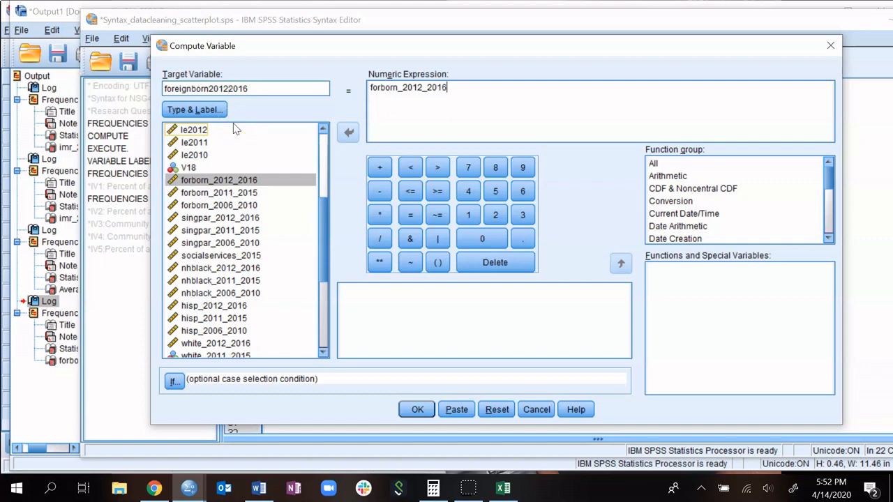
{"action": "left_click", "coordinate": [209, 89]}
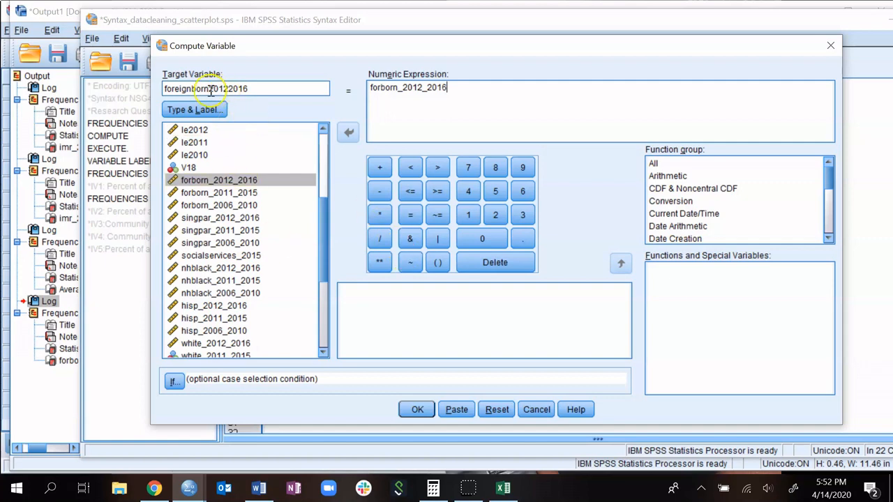
{"action": "left_click", "coordinate": [462, 102]}
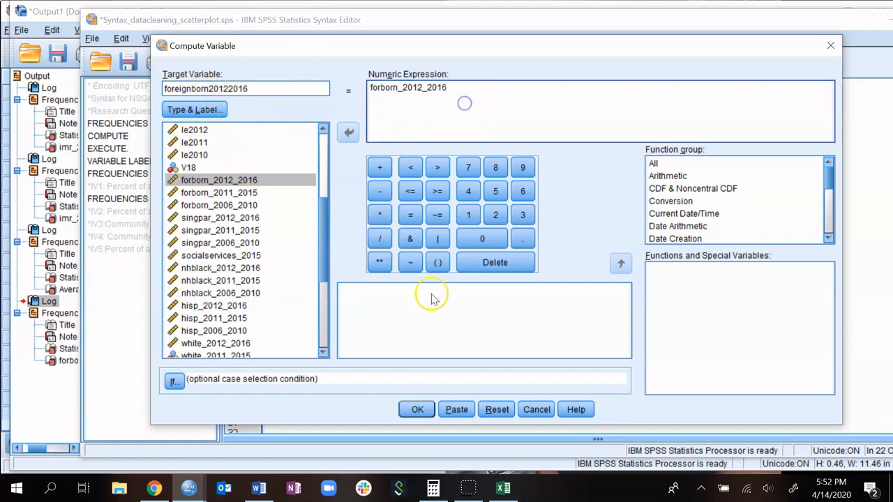
{"action": "left_click", "coordinate": [429, 412]}
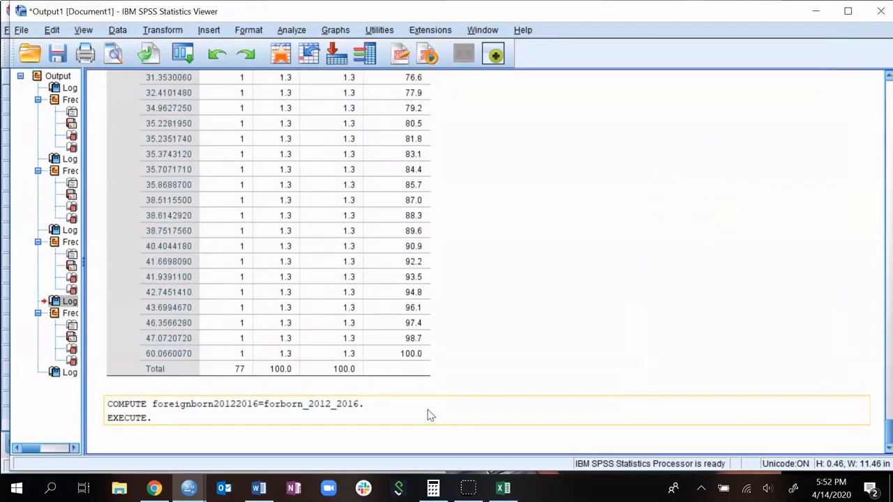
Copy the logged COMPUTE and EXECUTE commands for foreignborn20122016 from the output and paste them on line 22 of the syntax file.
{"action": "left_click", "coordinate": [536, 402]}
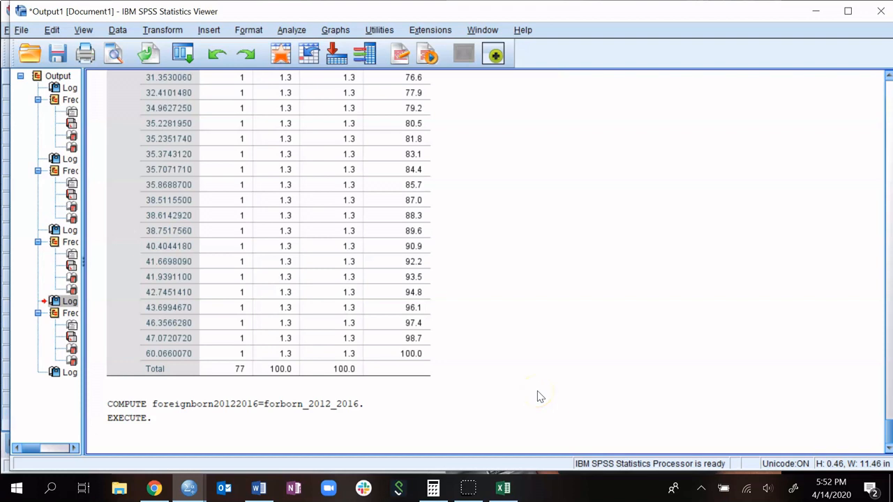
{"action": "left_click", "coordinate": [310, 349]}
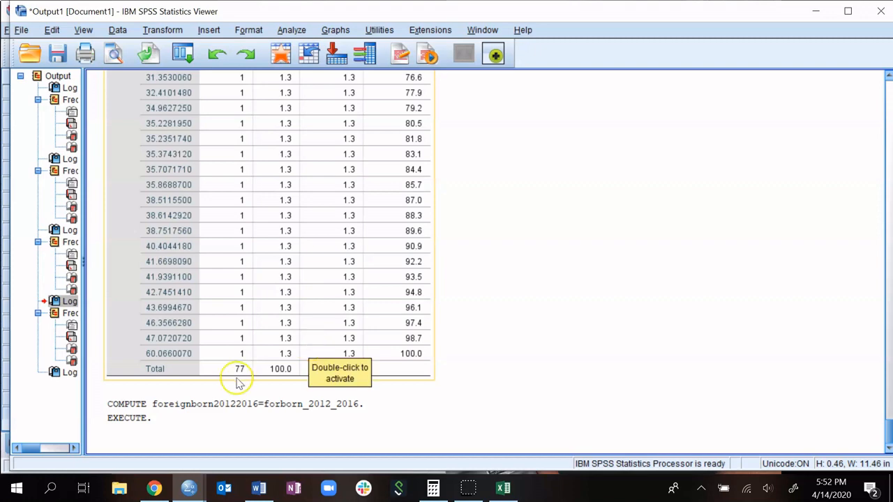
{"action": "left_click", "coordinate": [171, 410]}
{"action": "scroll", "coordinate": [169, 407], "scroll_direction": "up", "scroll_amount": 4}
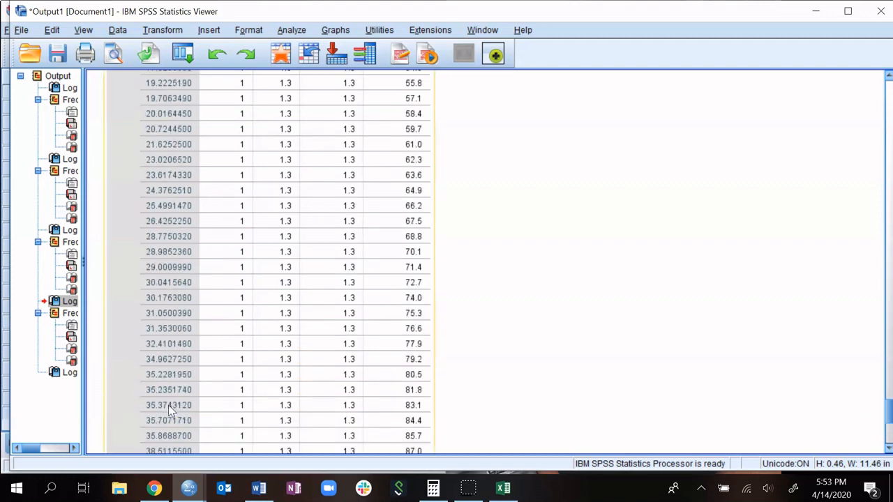
{"action": "scroll", "coordinate": [169, 407], "scroll_direction": "down", "scroll_amount": 4}
{"action": "scroll", "coordinate": [169, 407], "scroll_direction": "up", "scroll_amount": 3}
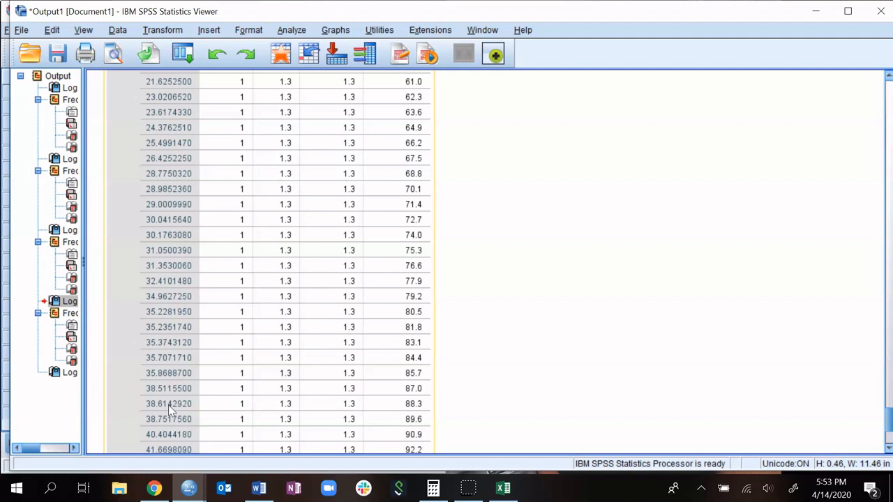
{"action": "scroll", "coordinate": [169, 410], "scroll_direction": "down", "scroll_amount": 3}
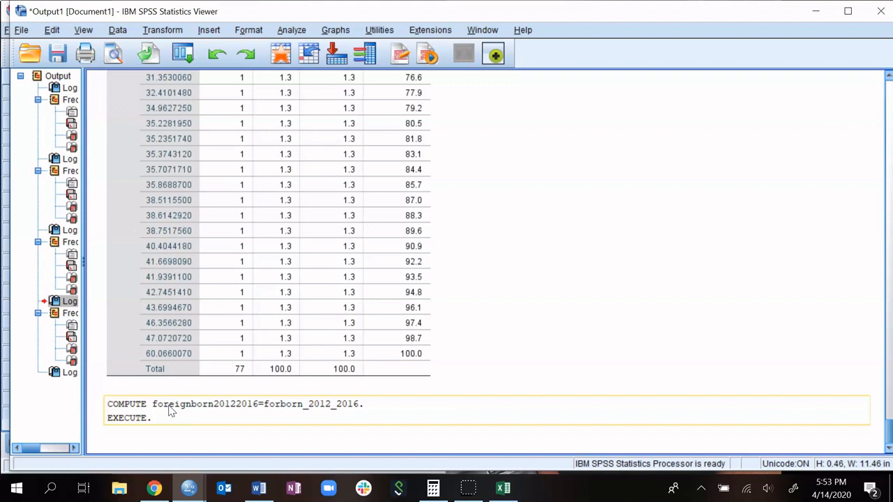
{"action": "right_click", "coordinate": [169, 411]}
{"action": "left_click", "coordinate": [179, 386]}
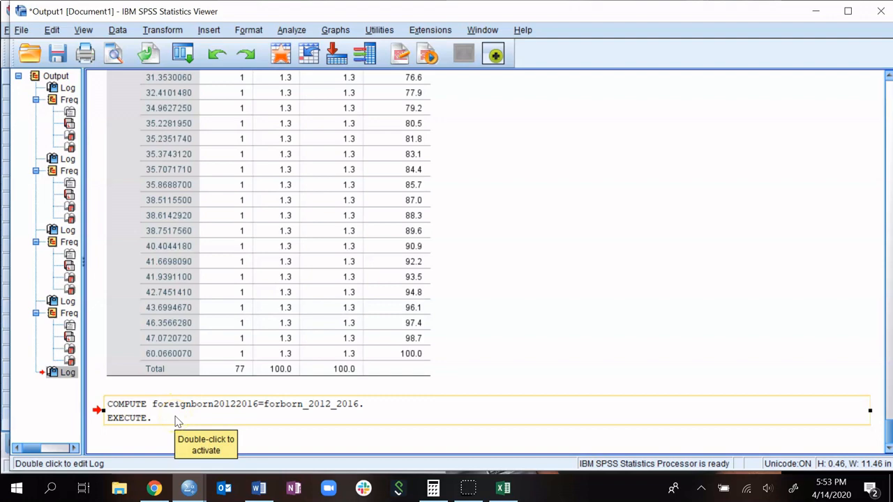
{"action": "left_click", "coordinate": [816, 12]}
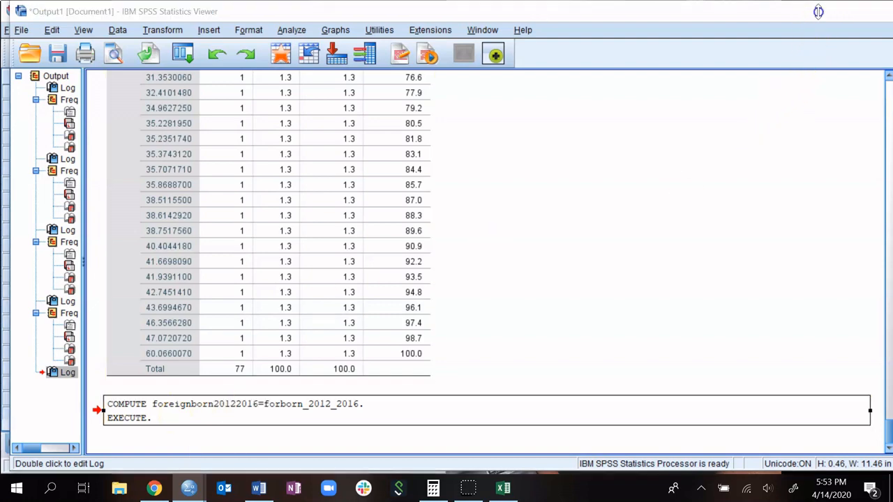
{"action": "left_click", "coordinate": [349, 330]}
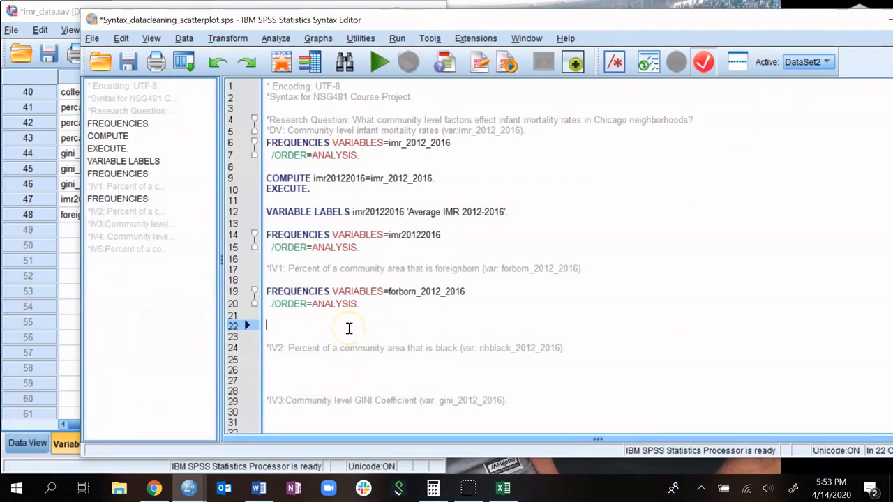
{"action": "key", "text": "ctrl+v"}
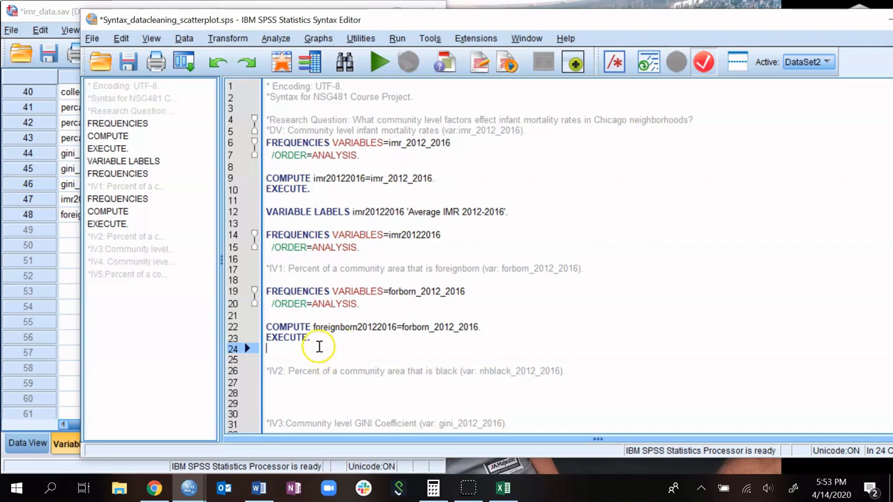
Add blank lines after the IV1 EXECUTE command and paste a copy of the DV section's VARIABLE LABELS line on line 25.
{"action": "left_click", "coordinate": [301, 326]}
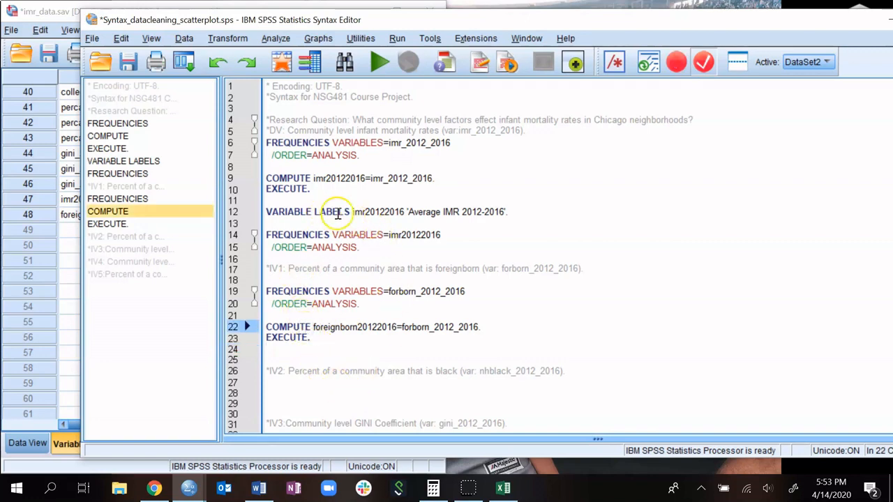
{"action": "left_click", "coordinate": [511, 210]}
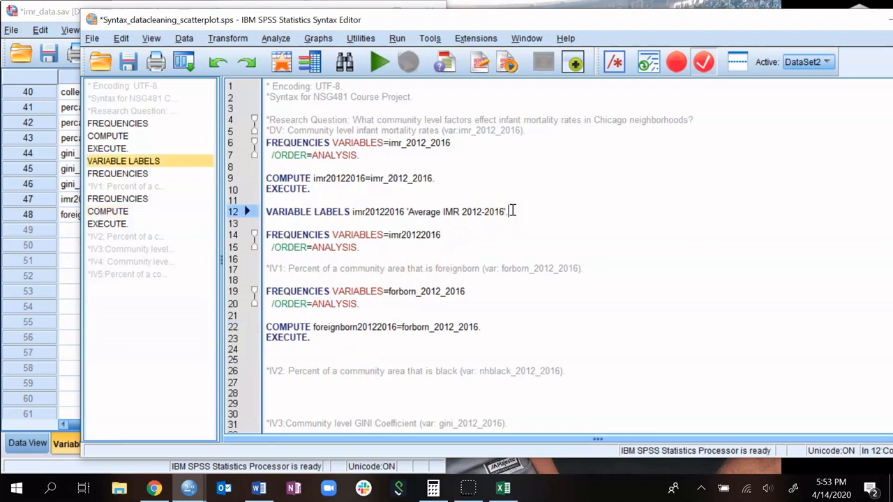
{"action": "left_click", "coordinate": [328, 348]}
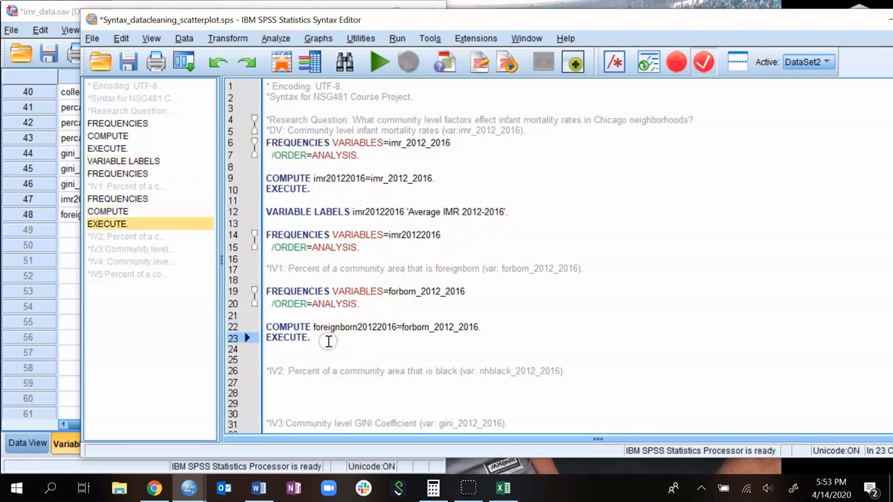
{"action": "key", "text": "Return"}
{"action": "key", "text": "Return"}
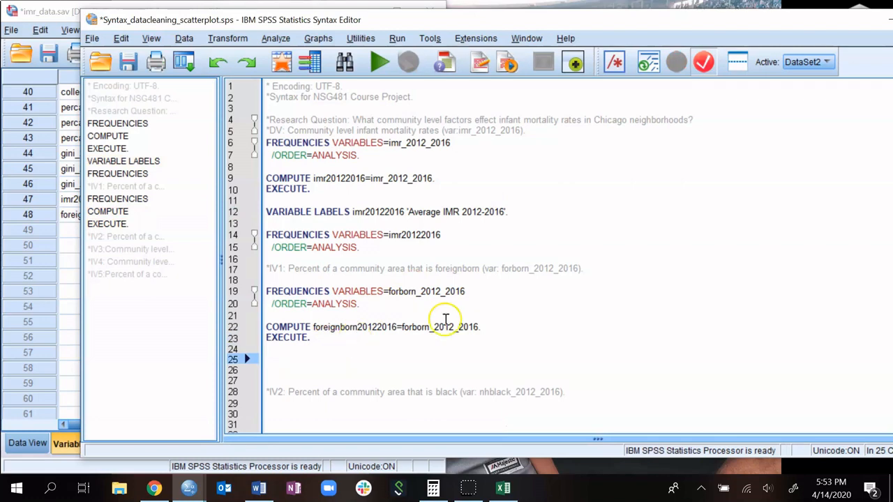
{"action": "left_click_drag", "start_coordinate": [516, 210], "coordinate": [259, 209]}
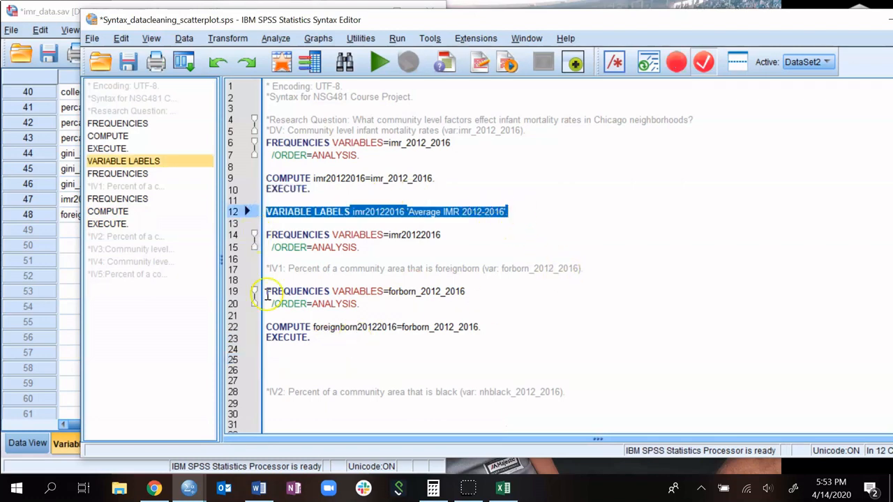
{"action": "left_click", "coordinate": [278, 359]}
{"action": "key", "text": "ctrl+v"}
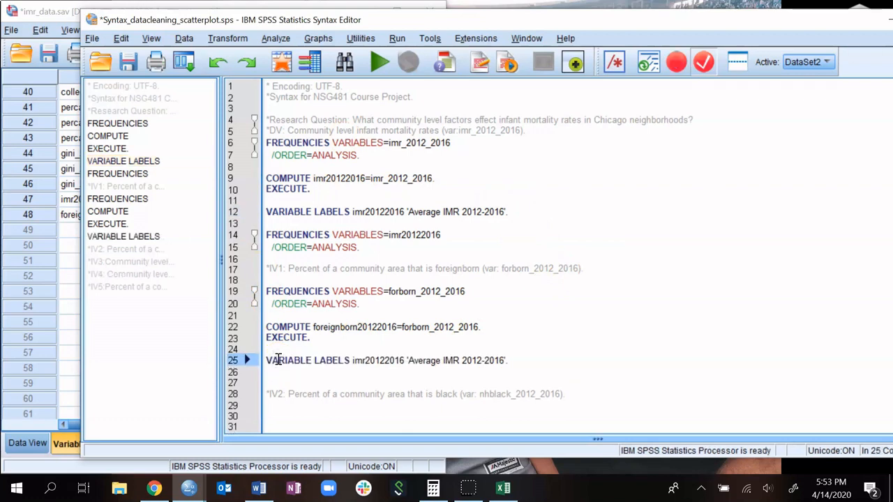
Replace the variable name in the copied VARIABLE LABELS line with foreignborn20122016 from the COMPUTE command.
{"action": "left_click_drag", "start_coordinate": [267, 360], "coordinate": [343, 361]}
{"action": "left_click", "coordinate": [381, 360]}
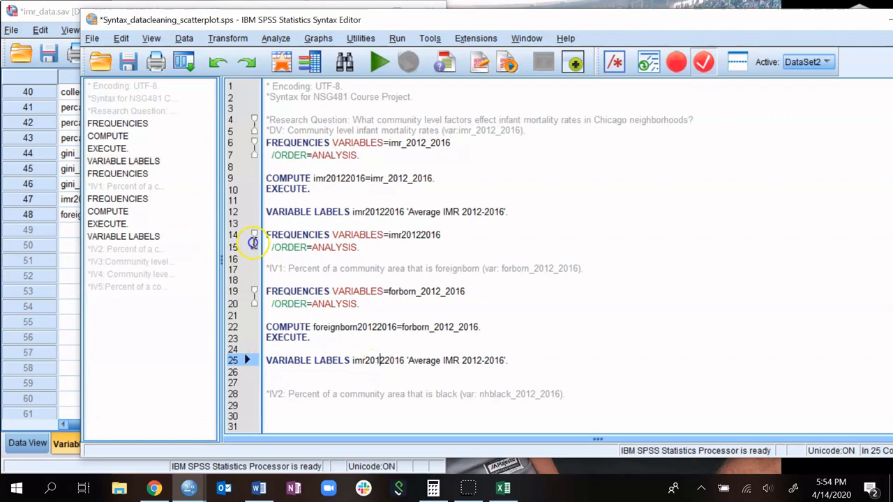
{"action": "left_click", "coordinate": [444, 361]}
{"action": "double_click", "coordinate": [336, 326]}
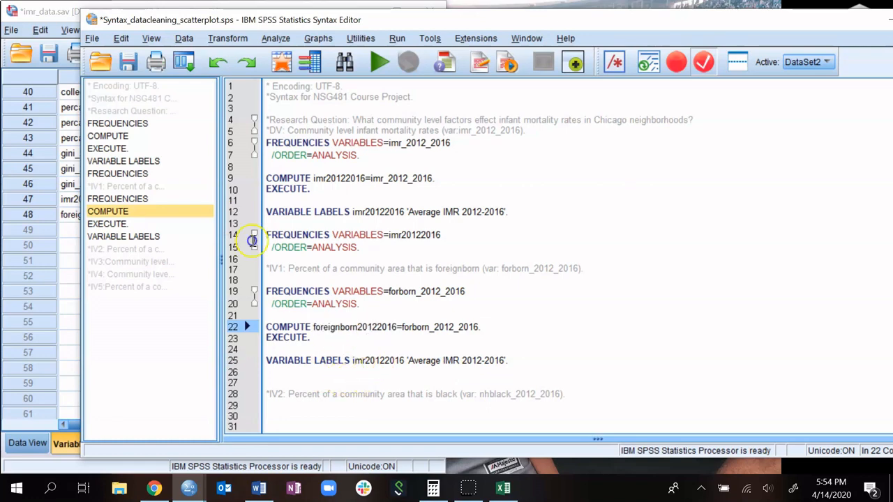
{"action": "double_click", "coordinate": [376, 361]}
{"action": "key", "text": "ctrl+v"}
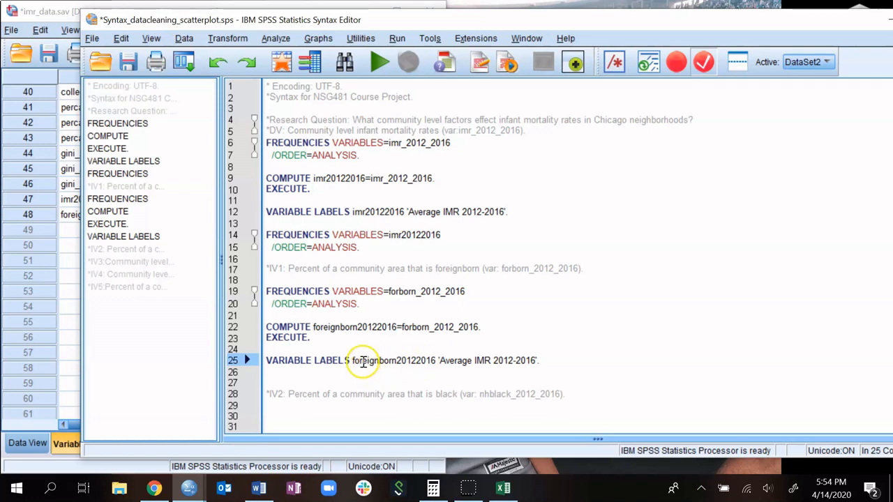
{"action": "left_click", "coordinate": [364, 360]}
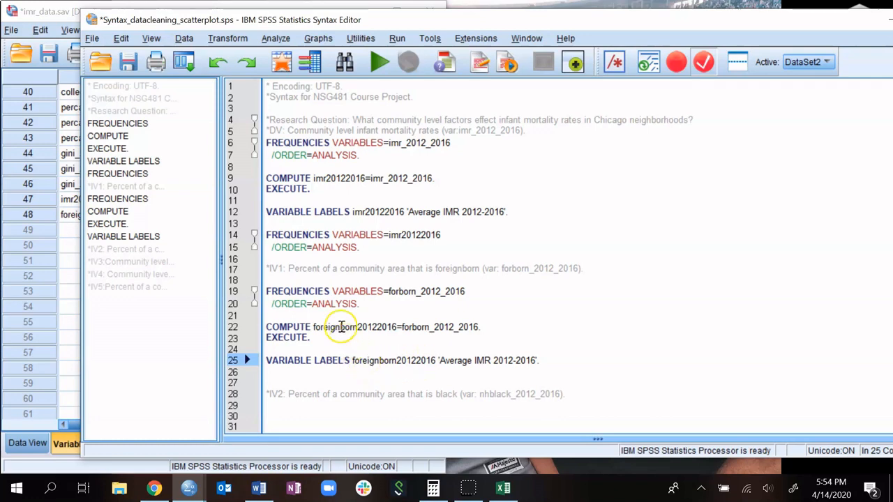
Insert "% of Foreignborn" after "Average" in the foreignborn20122016 variable label on line 25.
{"action": "left_click", "coordinate": [438, 360]}
{"action": "key", "text": "Right"}
{"action": "key", "text": "Right"}
{"action": "key", "text": "Right"}
{"action": "key", "text": "Right"}
{"action": "key", "text": "Right"}
{"action": "key", "text": "Right"}
{"action": "key", "text": "Right"}
{"action": "key", "text": "Right"}
{"action": "type", "text": "%"}
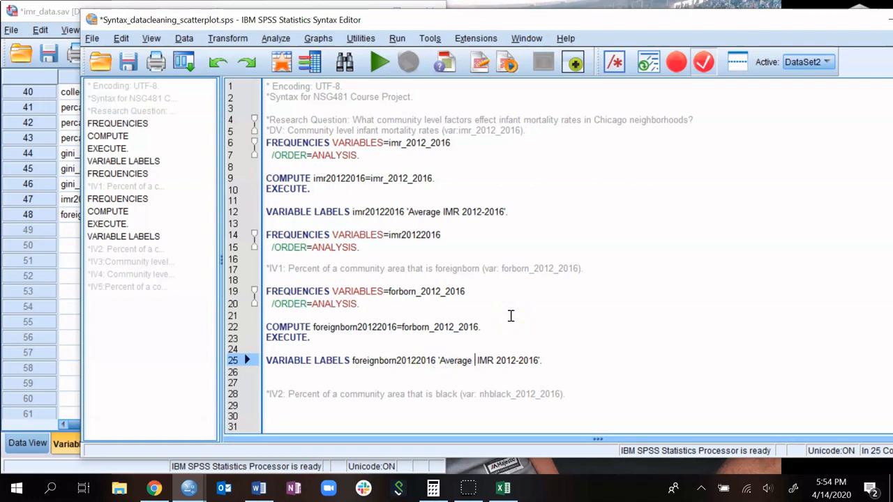
{"action": "type", "text": " of"}
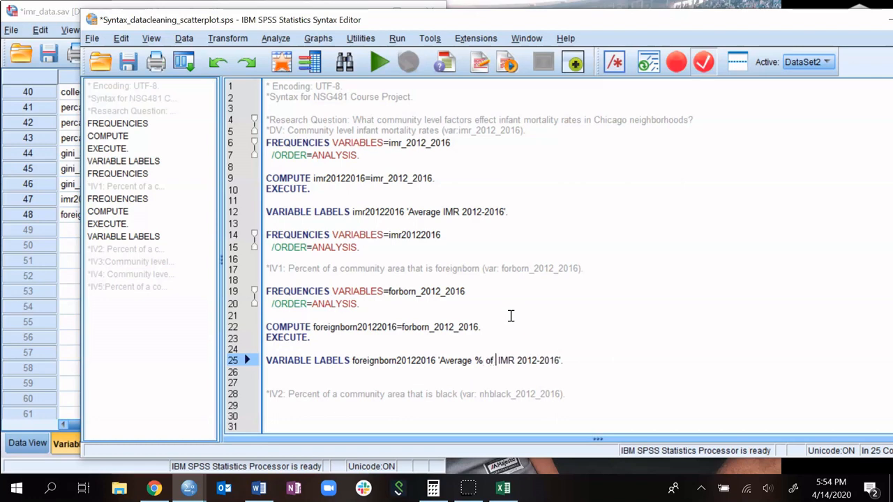
{"action": "type", "text": " Foreignbor"}
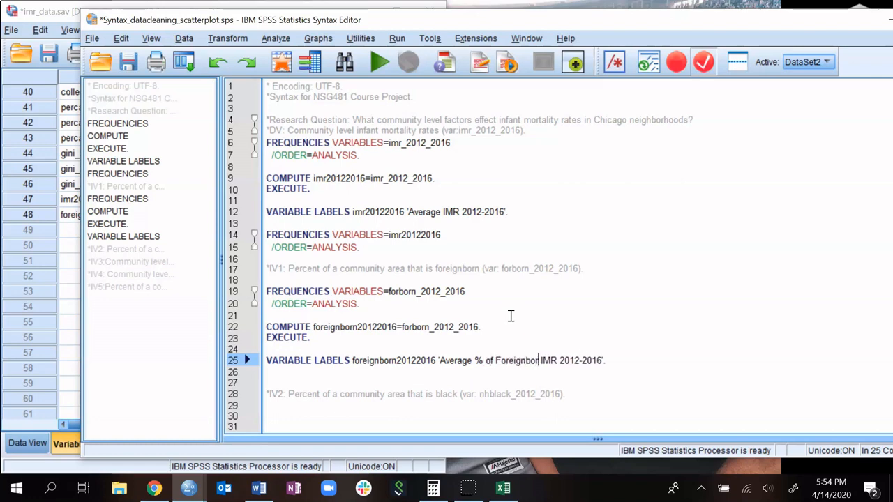
{"action": "type", "text": "n"}
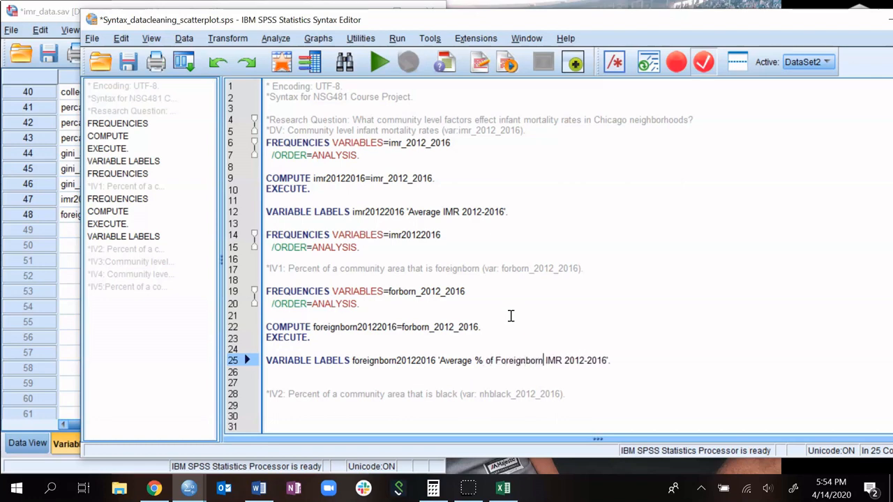
Remove IMR from the label so it reads 'Average % of Foreign-born, 2012-2016', and run that VARIABLE LABELS command.
{"action": "key", "text": "Delete"}
{"action": "key", "text": "Delete"}
{"action": "key", "text": "Delete"}
{"action": "key", "text": "Delete"}
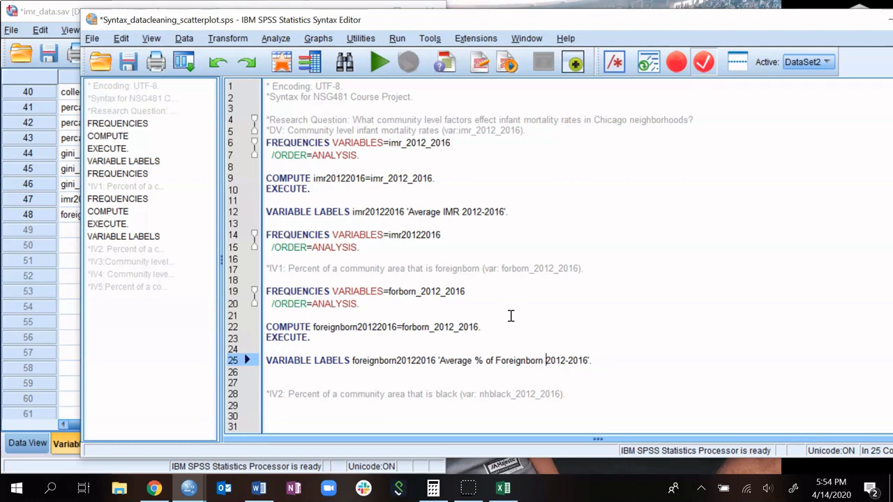
{"action": "key", "text": "Delete"}
{"action": "type", "text": ","}
{"action": "key", "text": "Left"}
{"action": "key", "text": "Left"}
{"action": "key", "text": "Left"}
{"action": "key", "text": "Left"}
{"action": "key", "text": "Left"}
{"action": "type", "text": "-"}
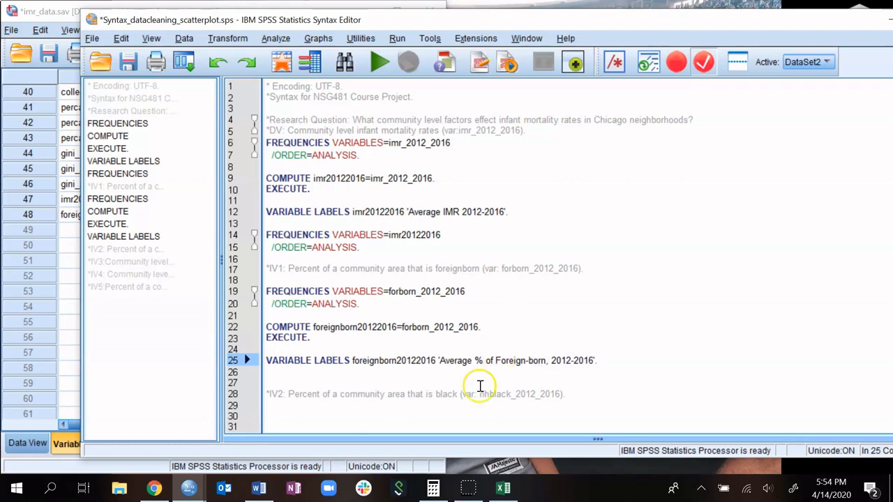
{"action": "left_click_drag", "start_coordinate": [275, 354], "coordinate": [275, 374]}
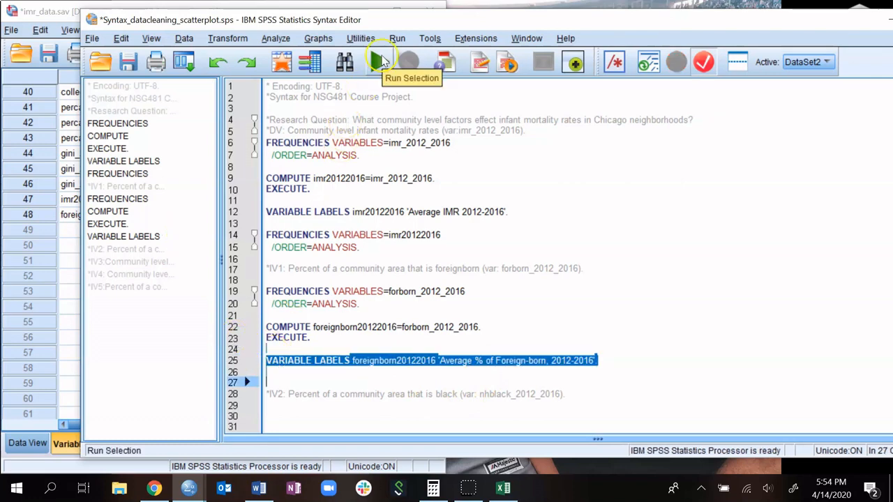
{"action": "left_click", "coordinate": [380, 61]}
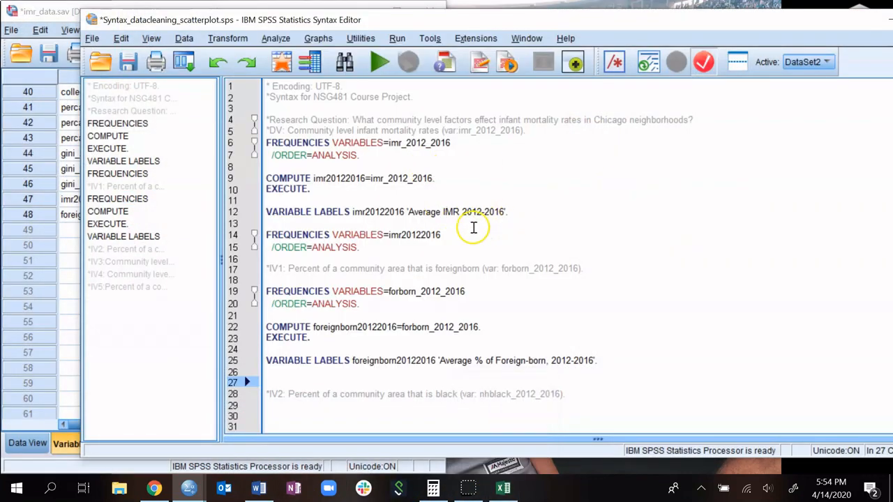
{"action": "left_click", "coordinate": [417, 212]}
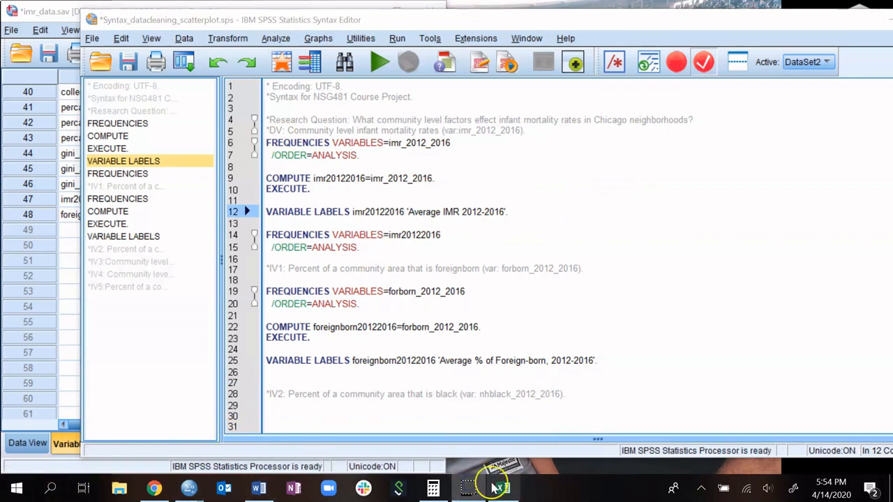
{"action": "left_click", "coordinate": [469, 490]}
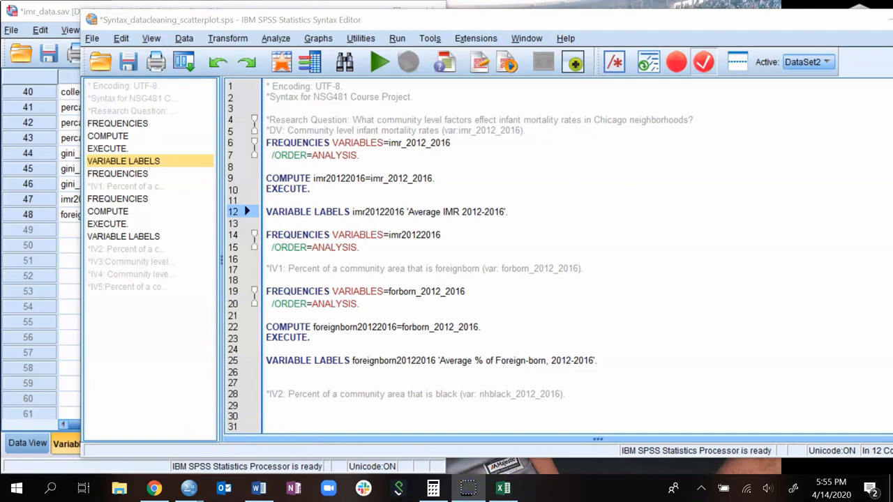
{"action": "left_click", "coordinate": [363, 213]}
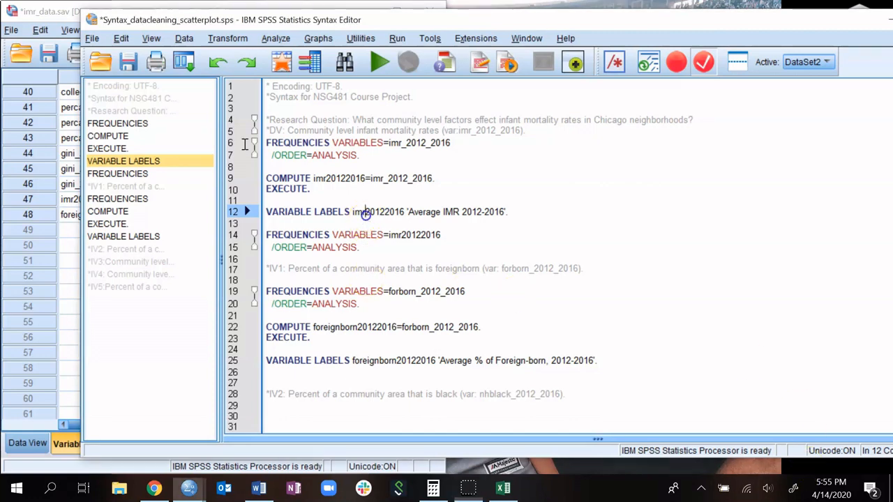
{"action": "left_click", "coordinate": [374, 361]}
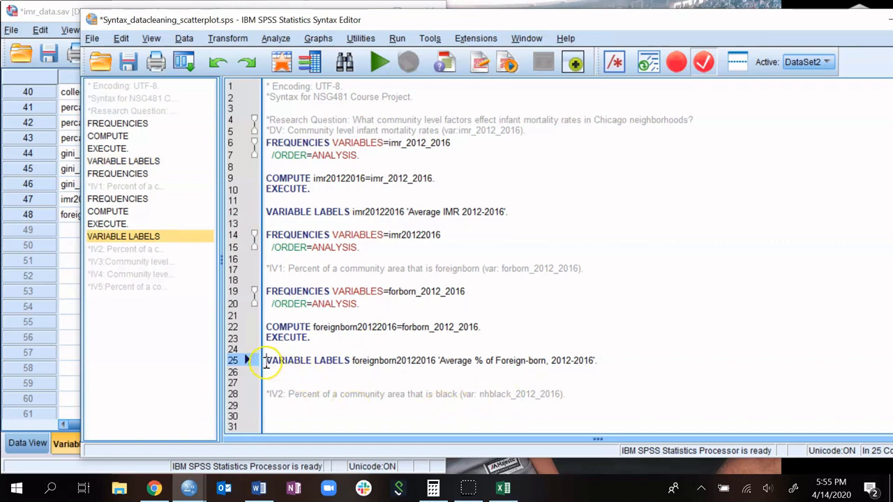
{"action": "left_click_drag", "start_coordinate": [265, 360], "coordinate": [349, 361]}
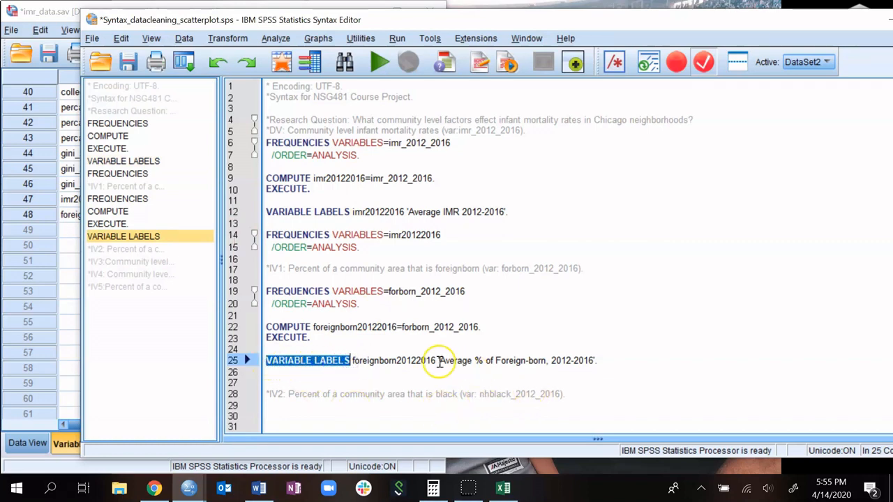
{"action": "left_click", "coordinate": [438, 361]}
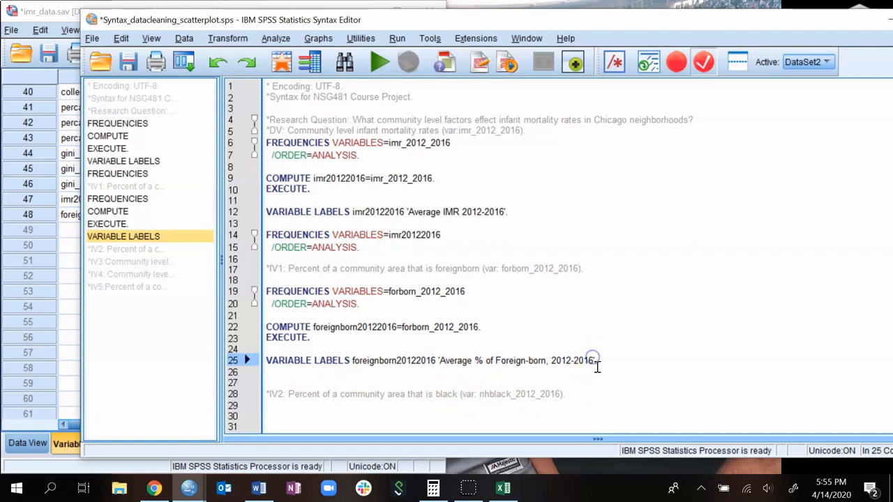
{"action": "left_click", "coordinate": [598, 362]}
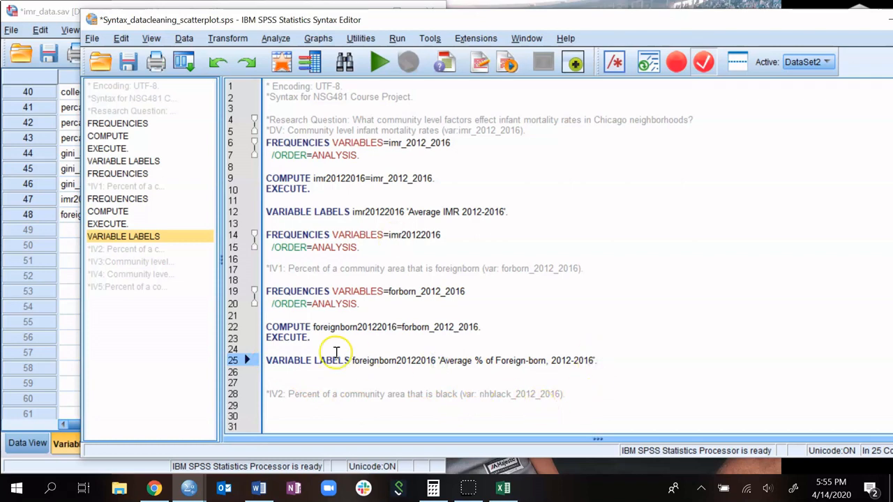
{"action": "left_click", "coordinate": [375, 363]}
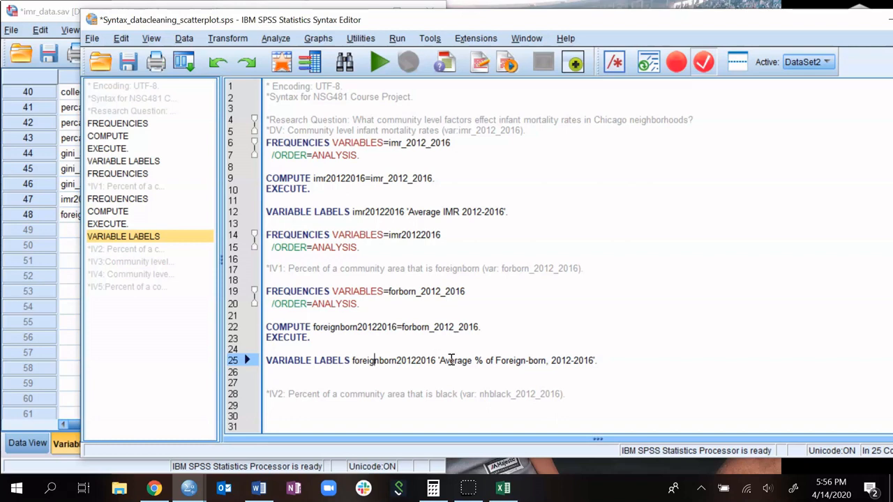
Paste a copy of the FREQUENCIES command for imr20122016 on line 27, followed by a blank line before the IV2 comment.
{"action": "left_click_drag", "start_coordinate": [404, 251], "coordinate": [267, 236]}
{"action": "key", "text": "ctrl+c"}
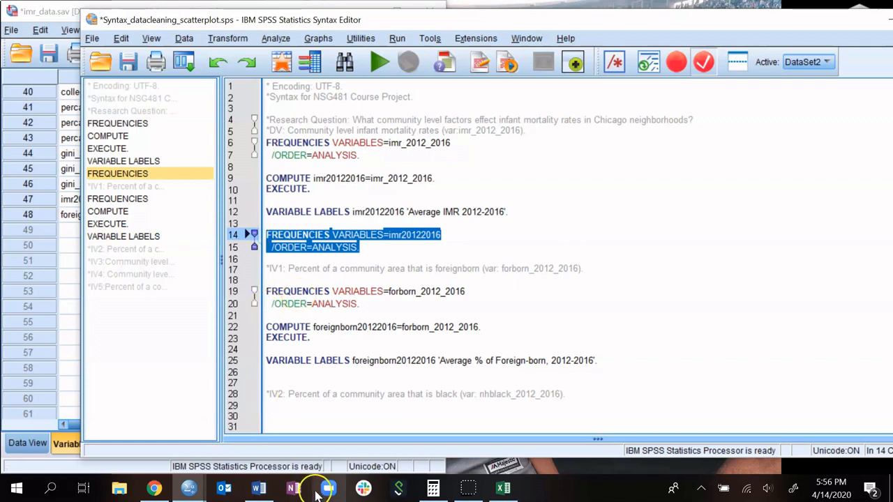
{"action": "left_click", "coordinate": [300, 380]}
{"action": "key", "text": "ctrl+v"}
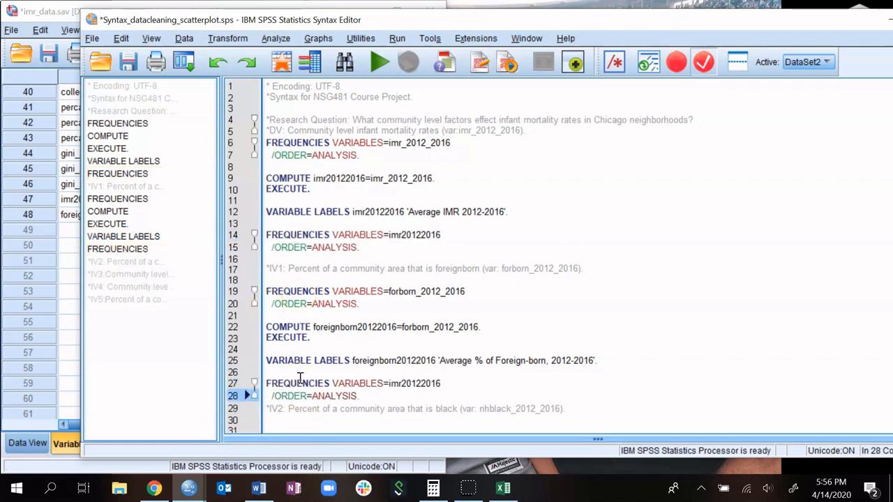
{"action": "key", "text": "Return"}
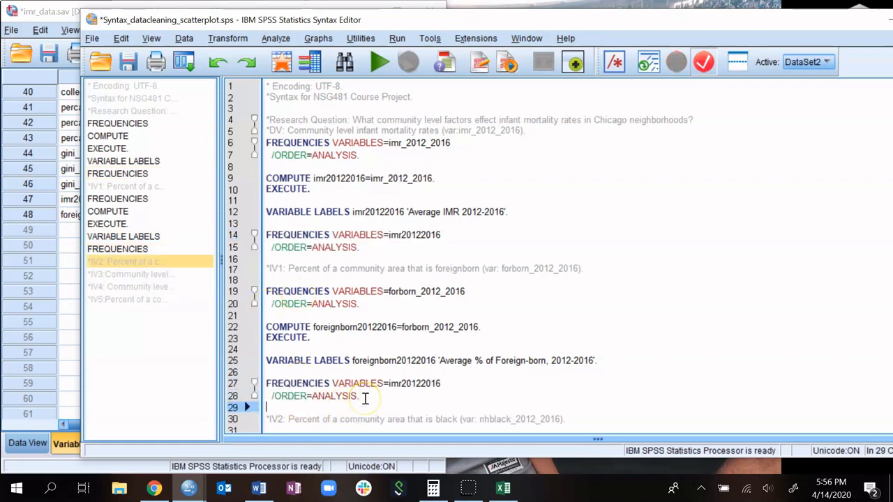
Replace the variable in the FREQUENCIES command on line 27 with foreignborn20122016, copied from the VARIABLE LABELS line.
{"action": "left_click_drag", "start_coordinate": [360, 397], "coordinate": [263, 386]}
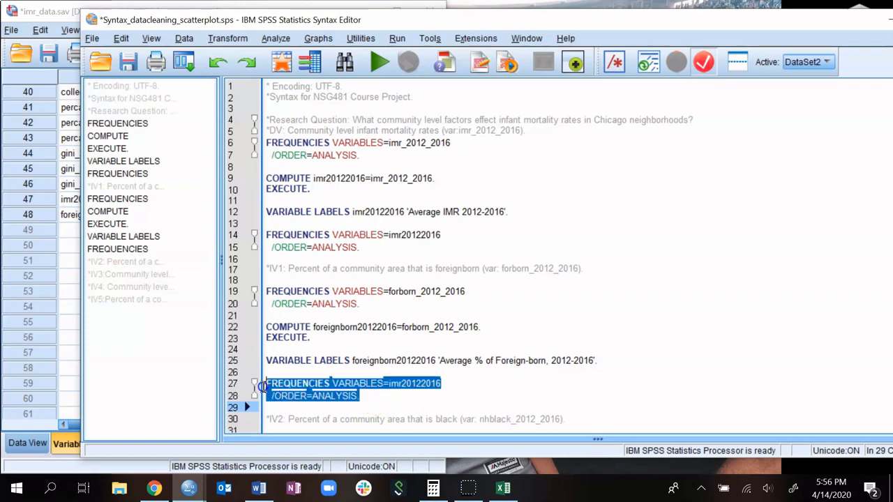
{"action": "left_click", "coordinate": [417, 385]}
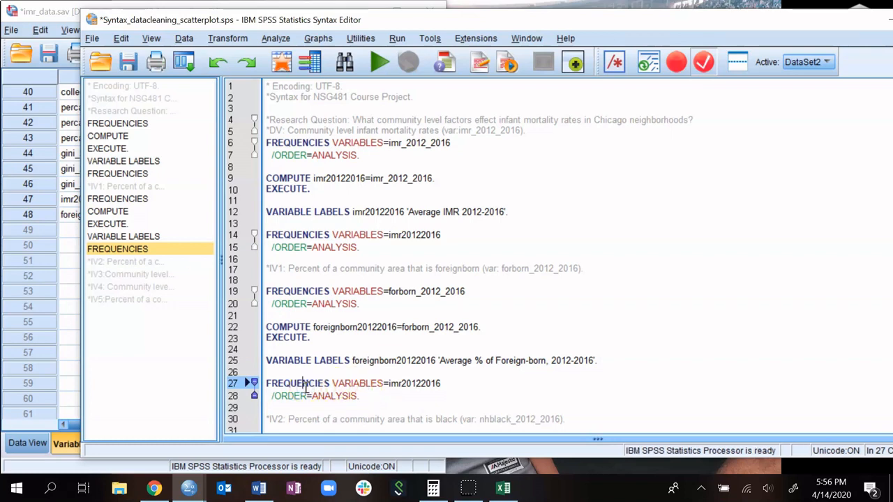
{"action": "left_click", "coordinate": [363, 383]}
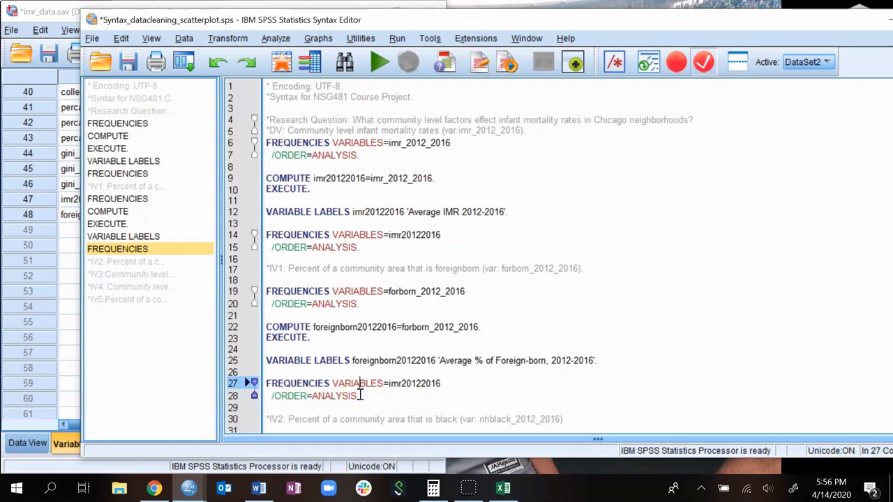
{"action": "double_click", "coordinate": [389, 360]}
{"action": "key", "text": "ctrl+c"}
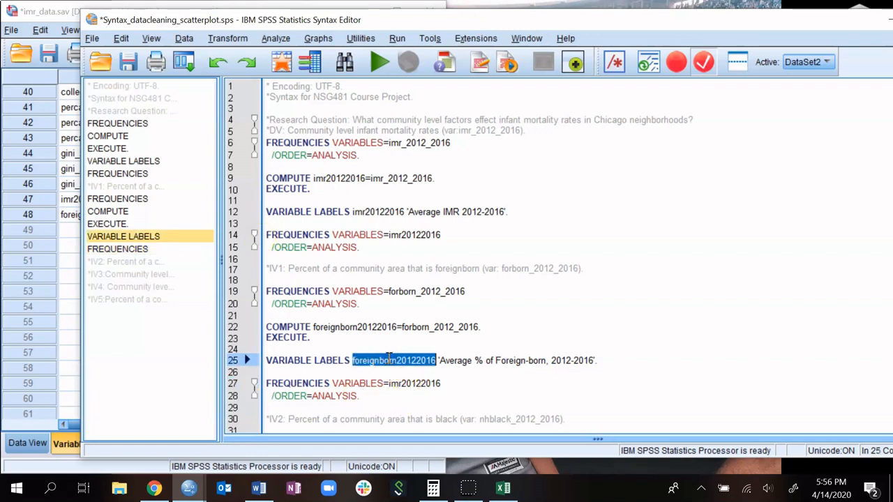
{"action": "double_click", "coordinate": [419, 384]}
{"action": "key", "text": "ctrl+v"}
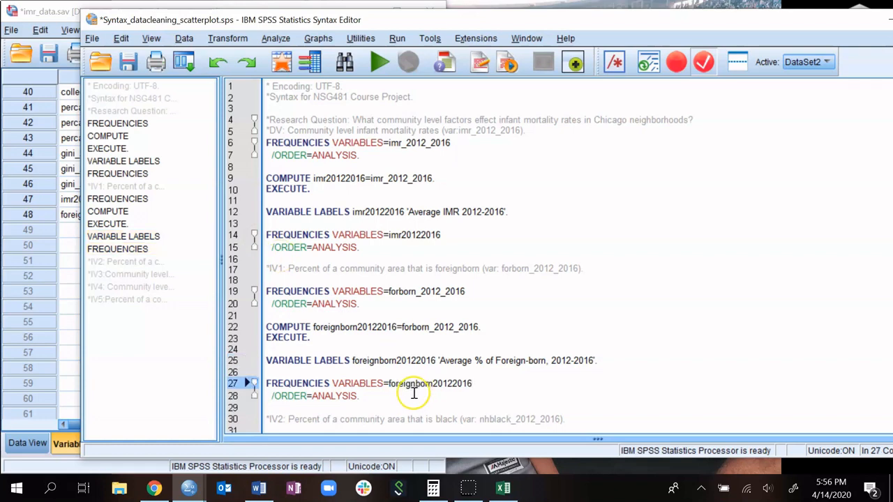
Run the FREQUENCIES command for foreignborn20122016 and bring up the output window.
{"action": "left_click_drag", "start_coordinate": [391, 397], "coordinate": [271, 377]}
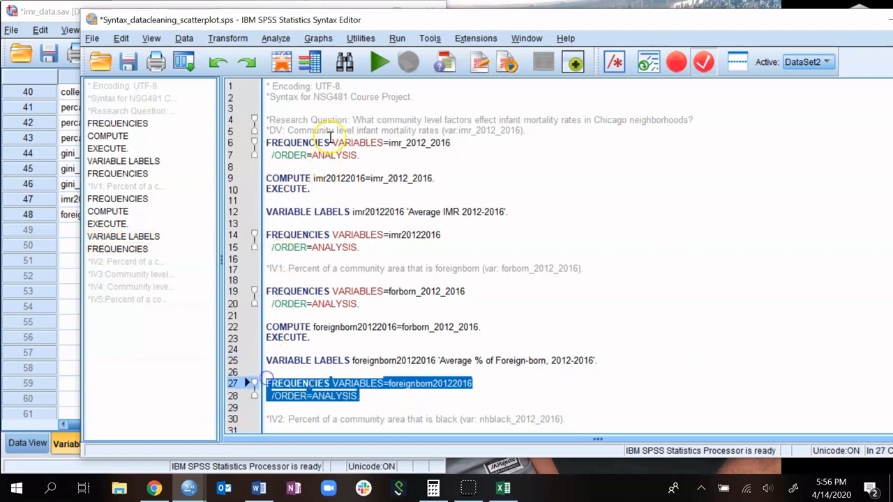
{"action": "left_click", "coordinate": [379, 62]}
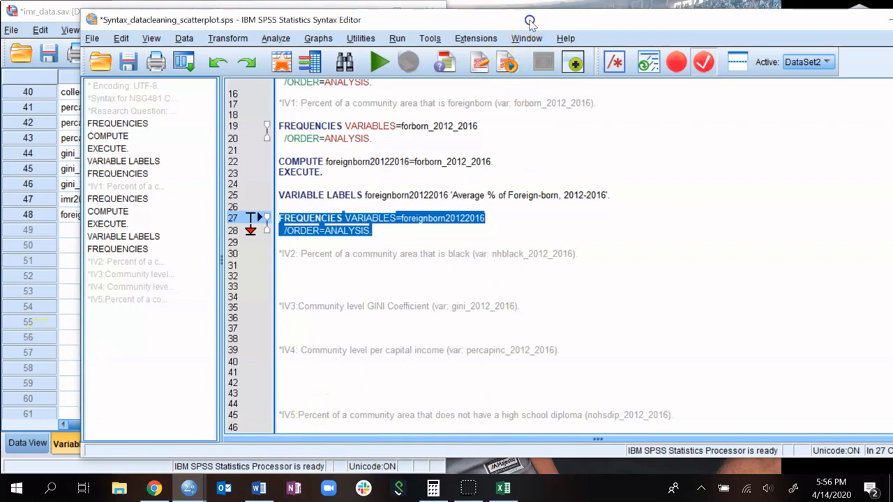
{"action": "left_click_drag", "start_coordinate": [530, 21], "coordinate": [342, 23]}
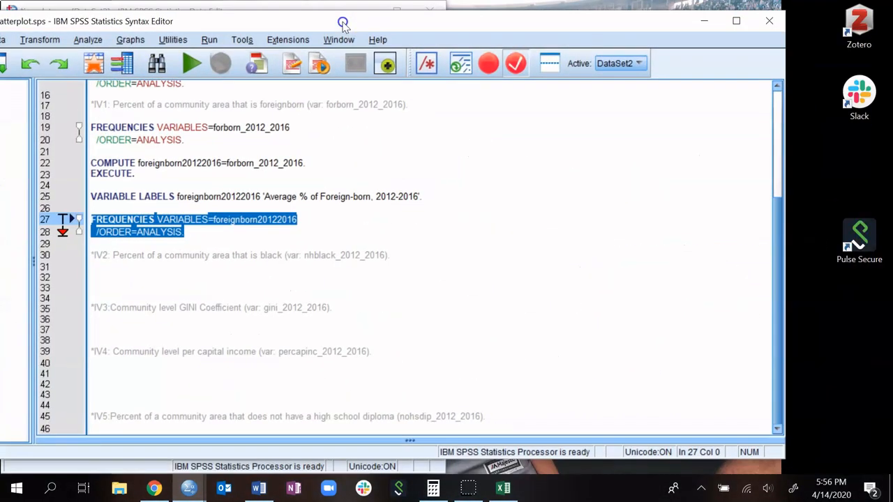
{"action": "mouse_move", "coordinate": [216, 476]}
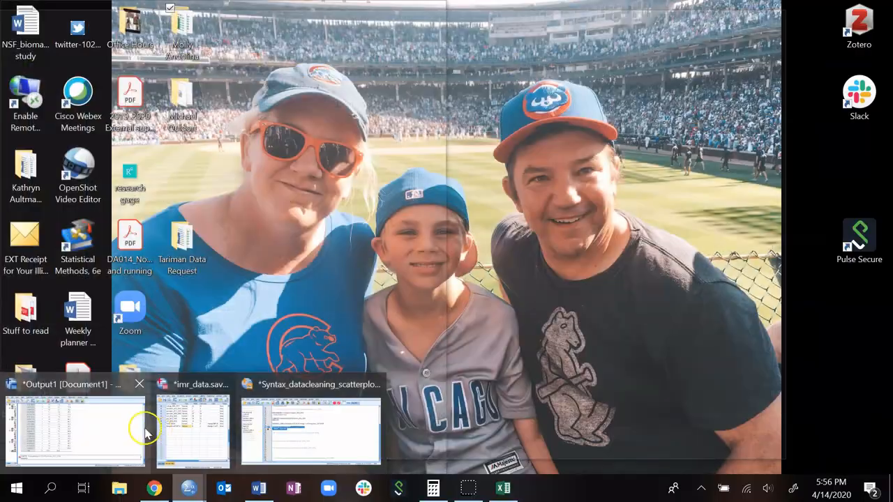
{"action": "left_click", "coordinate": [137, 425]}
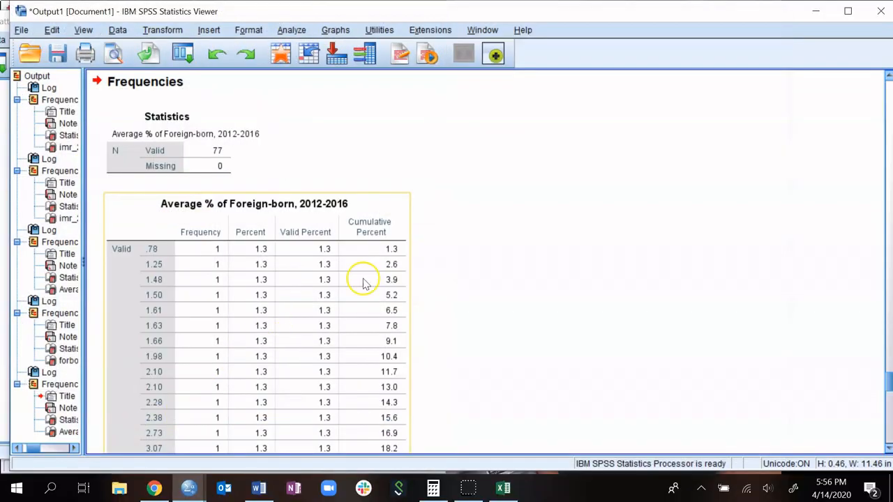
Examine the frequency table for 'Average % of Foreign-born, 2012-2016' and compare it with the earlier forborn_2012_2016 table.
{"action": "scroll", "coordinate": [453, 251], "scroll_direction": "down", "scroll_amount": 15}
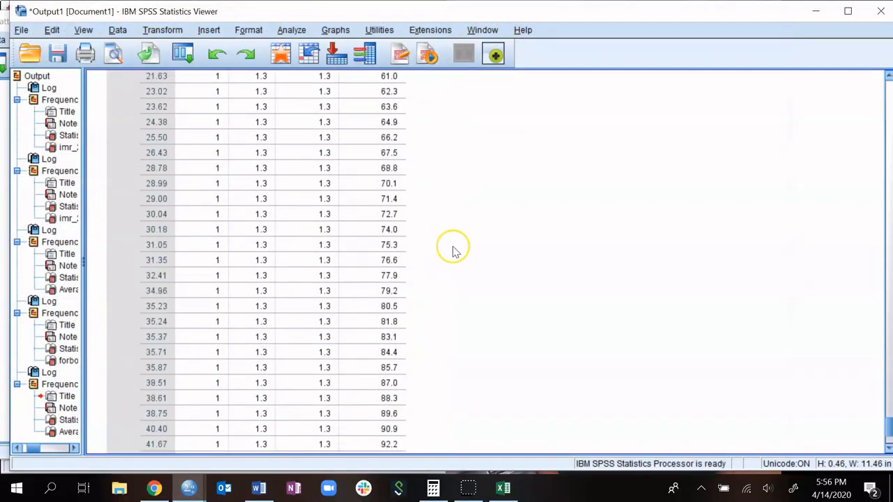
{"action": "scroll", "coordinate": [454, 251], "scroll_direction": "down", "scroll_amount": 3}
{"action": "scroll", "coordinate": [418, 259], "scroll_direction": "up", "scroll_amount": 12}
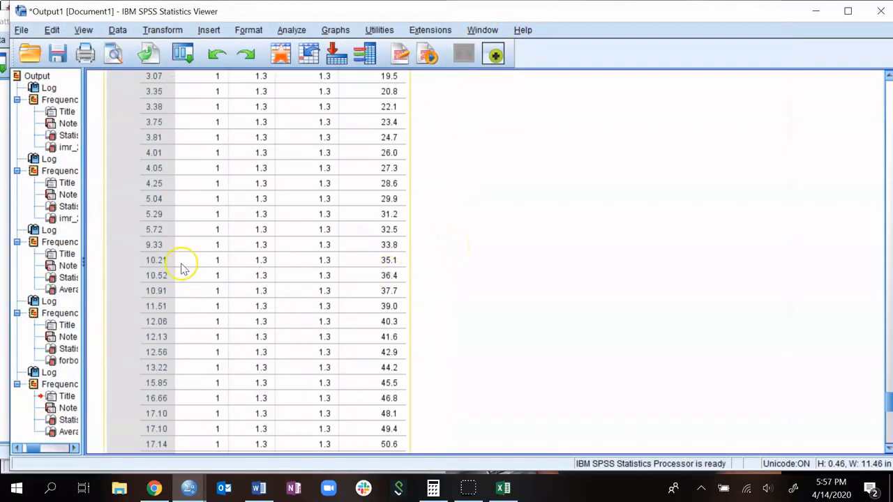
{"action": "scroll", "coordinate": [169, 265], "scroll_direction": "up", "scroll_amount": 6}
{"action": "scroll", "coordinate": [170, 272], "scroll_direction": "down", "scroll_amount": 18}
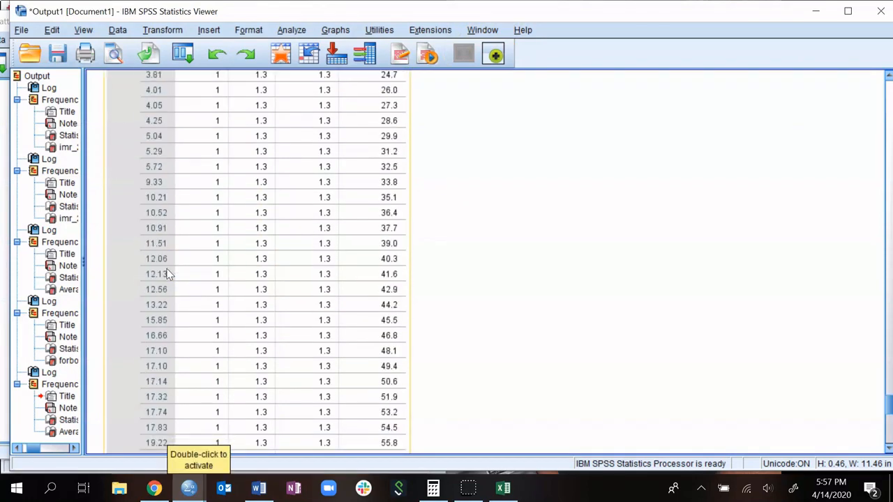
{"action": "scroll", "coordinate": [178, 377], "scroll_direction": "down", "scroll_amount": 3}
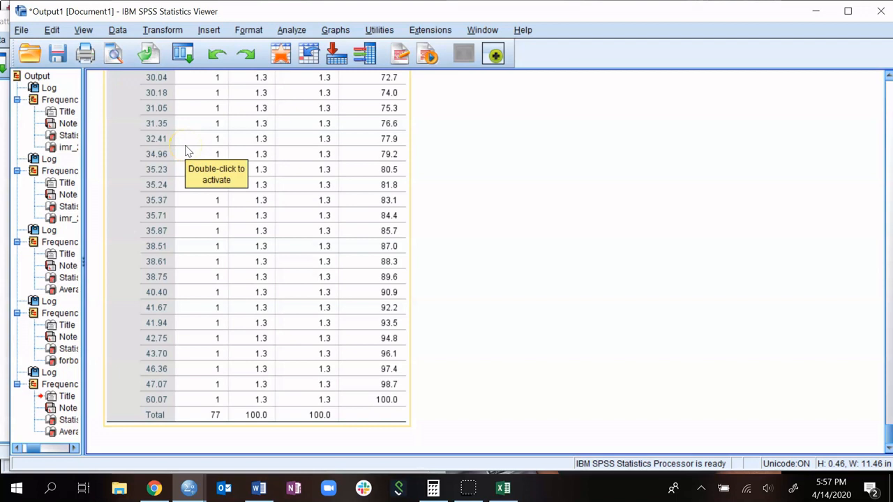
{"action": "scroll", "coordinate": [186, 152], "scroll_direction": "up", "scroll_amount": 5}
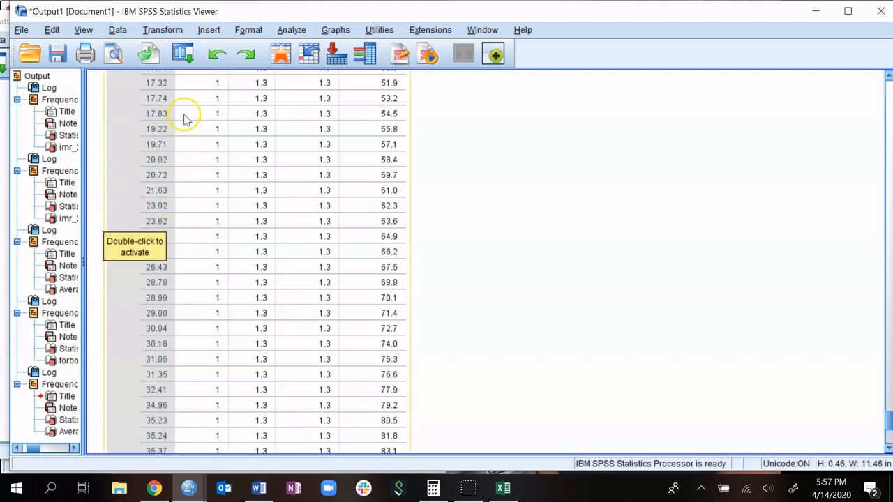
{"action": "scroll", "coordinate": [185, 121], "scroll_direction": "up", "scroll_amount": 1}
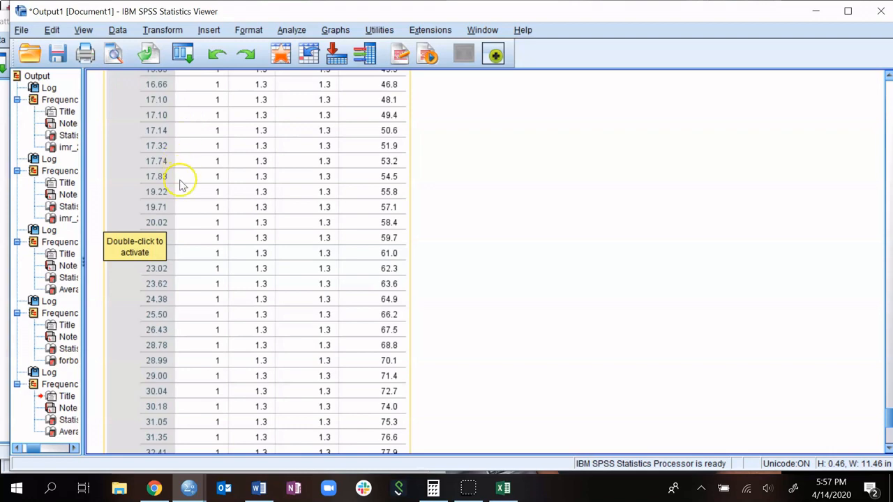
{"action": "scroll", "coordinate": [194, 219], "scroll_direction": "up", "scroll_amount": 10}
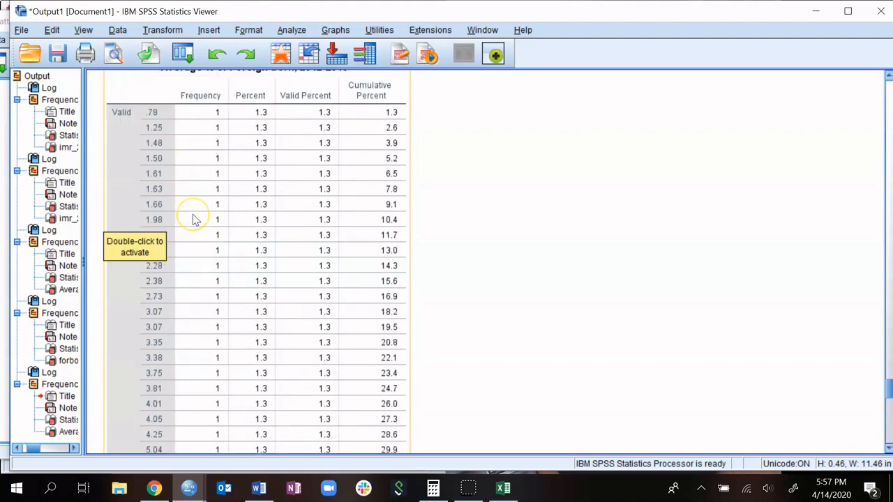
{"action": "scroll", "coordinate": [194, 219], "scroll_direction": "down", "scroll_amount": 1}
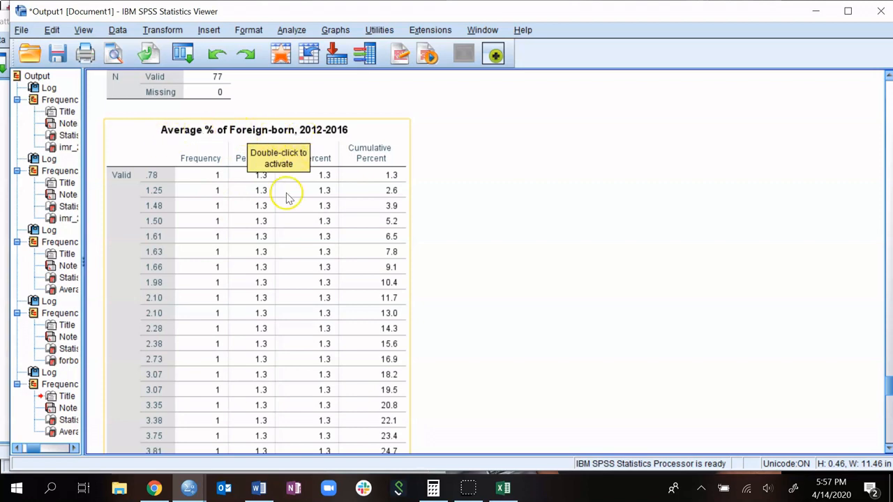
{"action": "scroll", "coordinate": [271, 225], "scroll_direction": "up", "scroll_amount": 6}
{"action": "scroll", "coordinate": [272, 225], "scroll_direction": "up", "scroll_amount": 20}
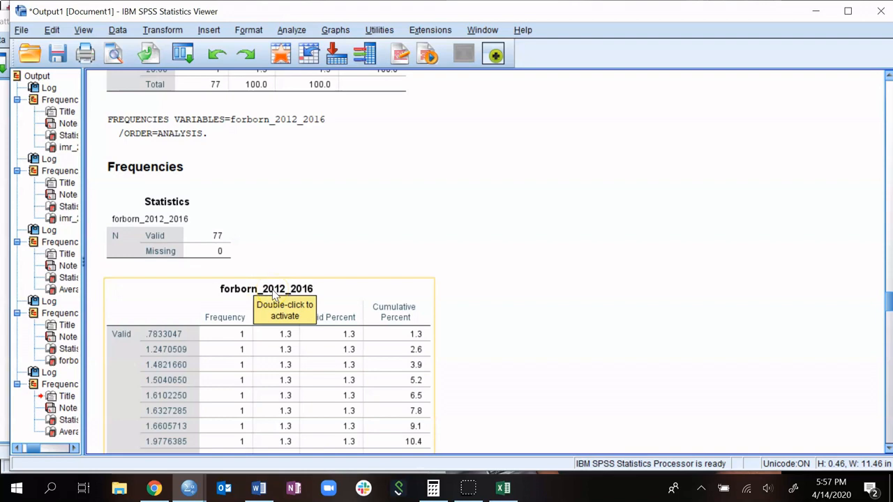
Place the output viewer and the syntax editor side by side and narrow the syntax editor's command outline.
{"action": "scroll", "coordinate": [274, 294], "scroll_direction": "down", "scroll_amount": 18}
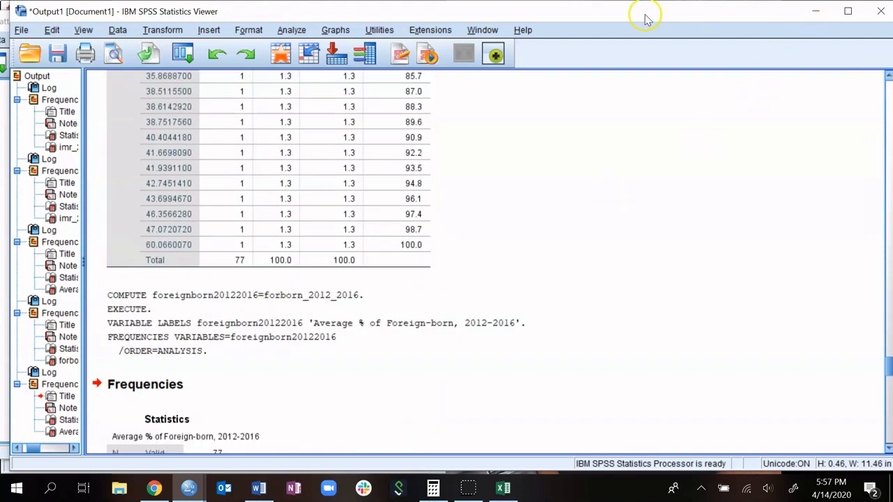
{"action": "left_click_drag", "start_coordinate": [644, 16], "coordinate": [1, 42]}
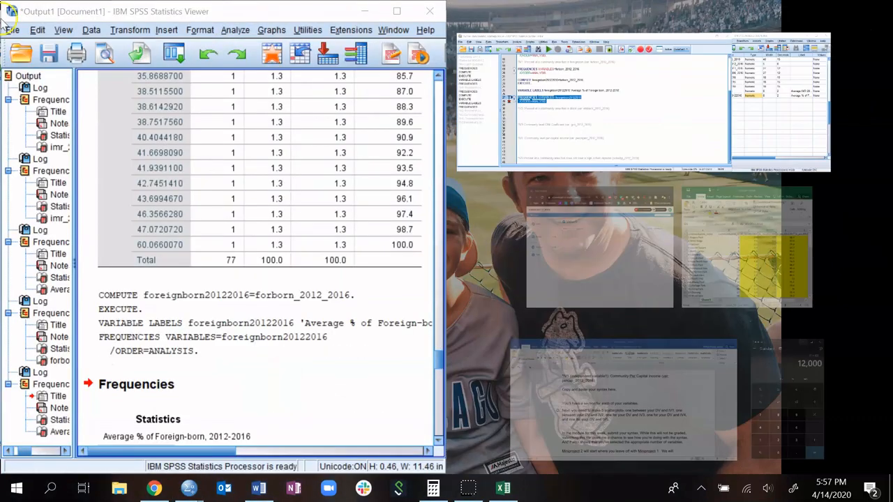
{"action": "left_click", "coordinate": [588, 93]}
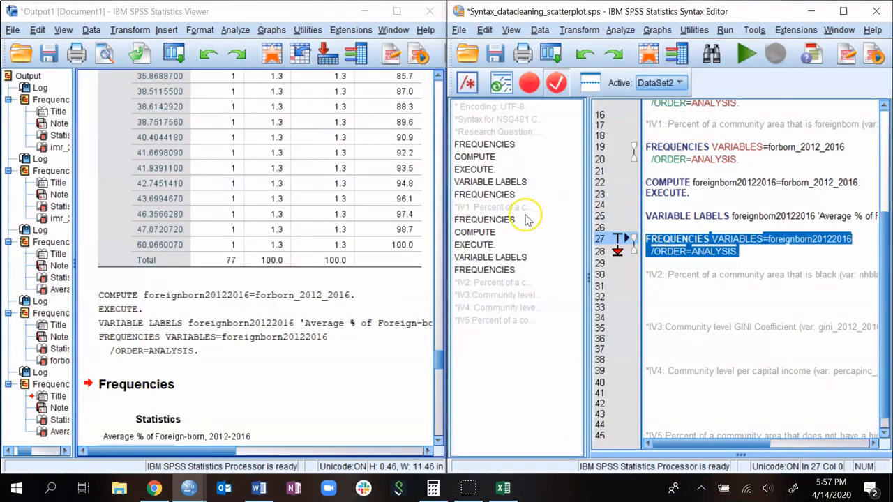
{"action": "left_click_drag", "start_coordinate": [588, 273], "coordinate": [481, 268]}
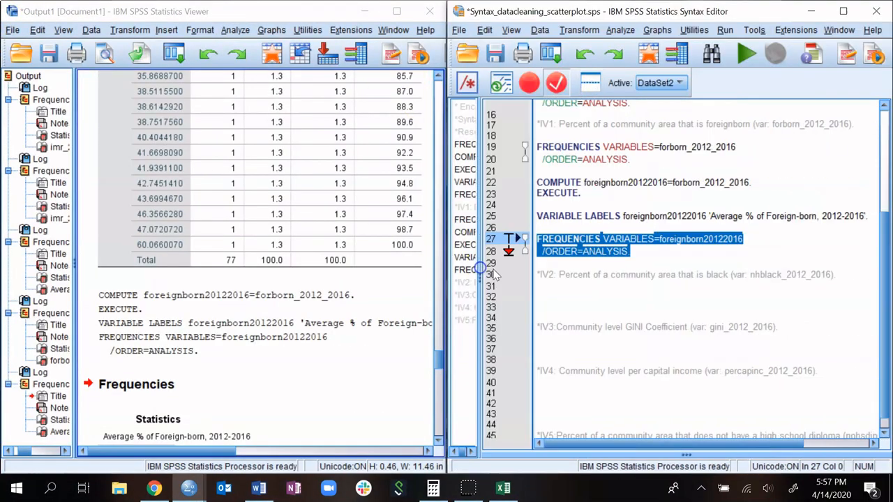
Copy the foreign-born command block from IV1 and paste it beneath the IV2 comment, leaving one blank line between them.
{"action": "left_click", "coordinate": [628, 253]}
{"action": "left_click_drag", "start_coordinate": [645, 252], "coordinate": [513, 140]}
{"action": "key", "text": "ctrl+c"}
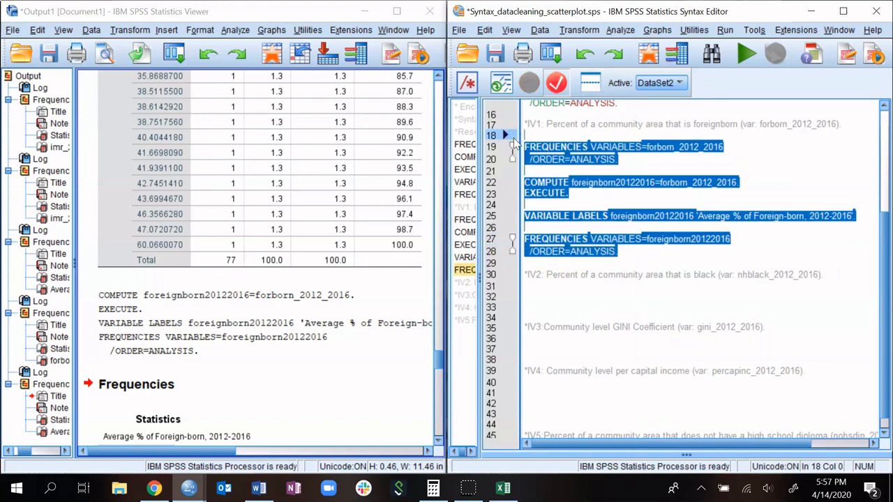
{"action": "left_click", "coordinate": [567, 288]}
{"action": "key", "text": "Return"}
{"action": "key", "text": "ctrl+v"}
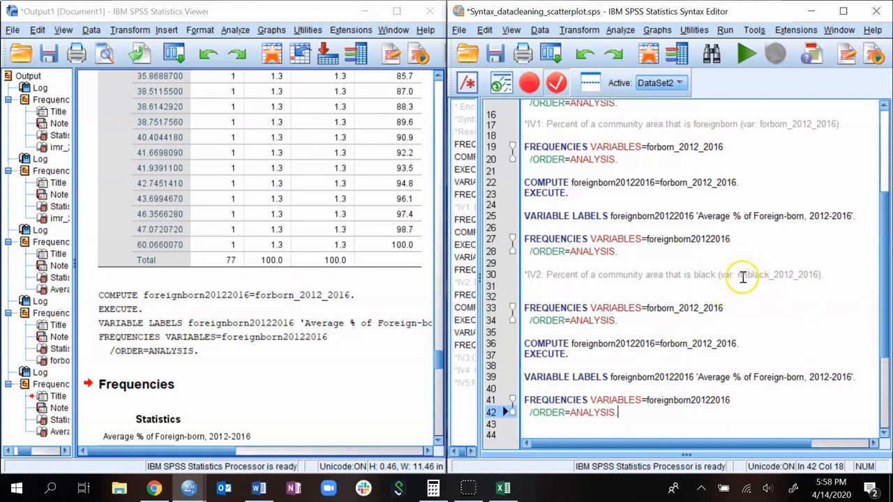
{"action": "left_click", "coordinate": [531, 286]}
{"action": "key", "text": "Delete"}
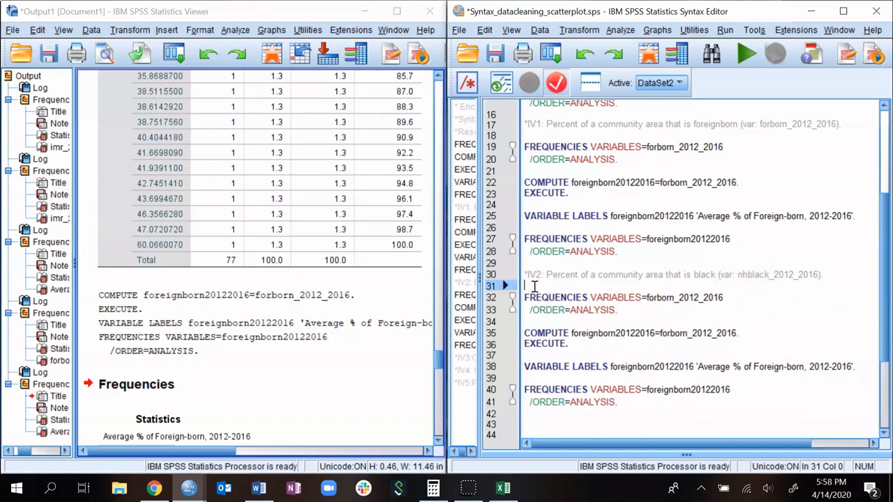
Replace forborn_2012_2016 with nhblack_2012_2016 in the first FREQUENCIES and the COMPUTE command of the IV2 block.
{"action": "left_click", "coordinate": [738, 275]}
{"action": "left_click_drag", "start_coordinate": [738, 274], "coordinate": [818, 275]}
{"action": "key", "text": "ctrl+c"}
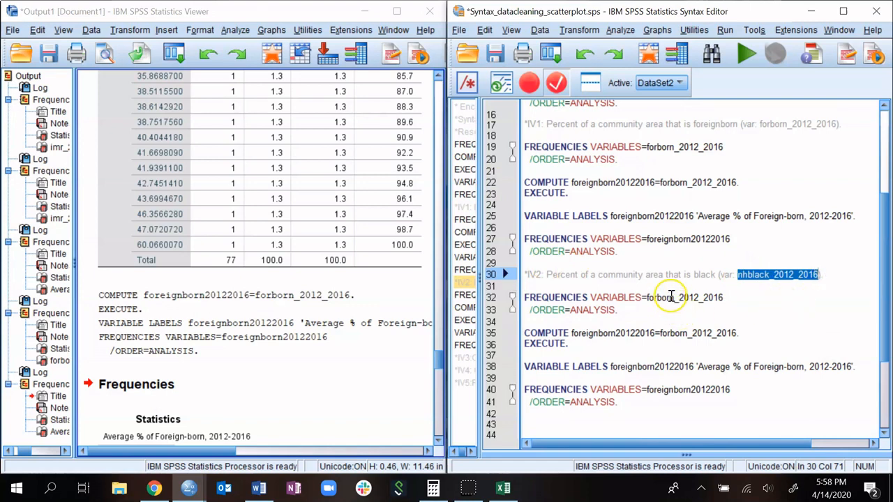
{"action": "mouse_move", "coordinate": [648, 298]}
{"action": "left_mouse_down"}
{"action": "mouse_move", "coordinate": [710, 299]}
{"action": "mouse_move", "coordinate": [652, 300]}
{"action": "left_mouse_up"}
{"action": "key", "text": "ctrl+v"}
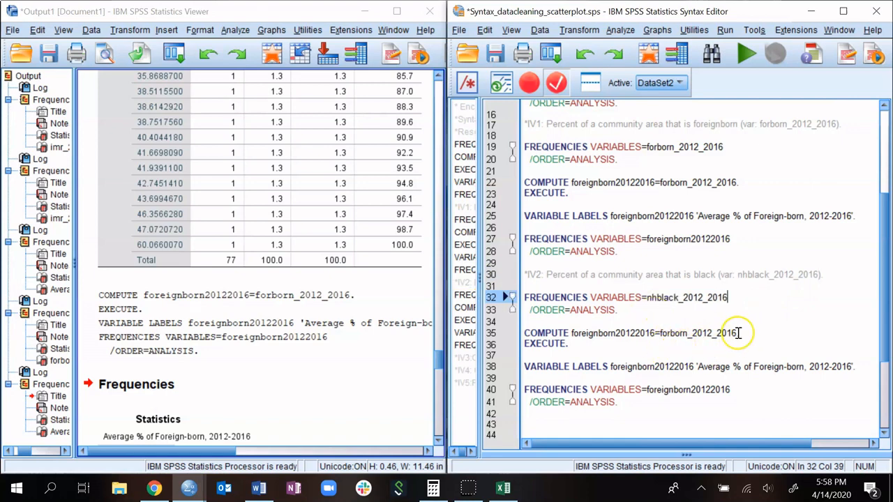
{"action": "left_click_drag", "start_coordinate": [738, 333], "coordinate": [659, 335]}
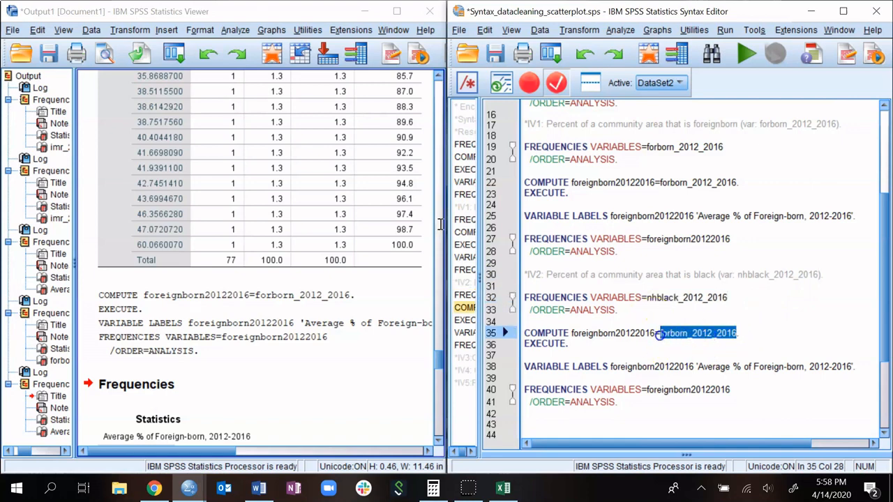
{"action": "key", "text": "ctrl+v"}
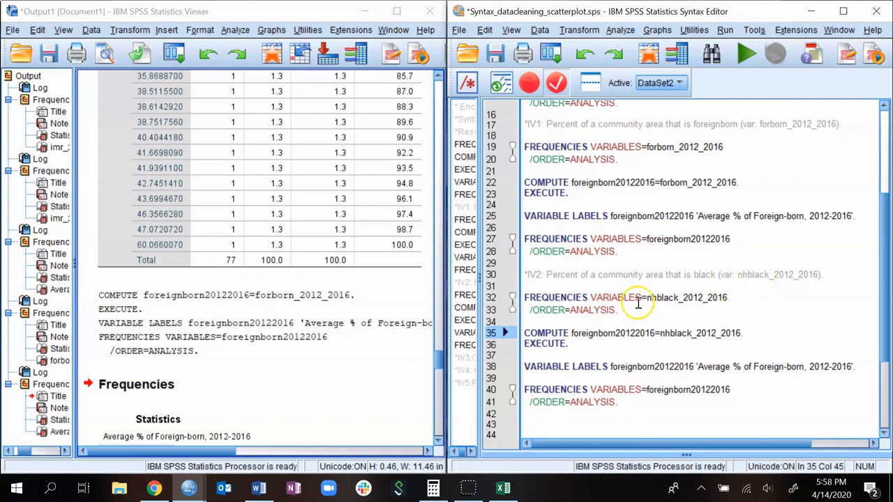
{"action": "type", "text": "."}
Rename the target variable in the IV2 COMPUTE command as nhblack20122016.
{"action": "left_click", "coordinate": [616, 333]}
{"action": "key", "text": "BackSpace"}
{"action": "key", "text": "BackSpace"}
{"action": "key", "text": "BackSpace"}
{"action": "key", "text": "BackSpace"}
{"action": "key", "text": "BackSpace"}
{"action": "key", "text": "BackSpace"}
{"action": "key", "text": "BackSpace"}
{"action": "key", "text": "BackSpace"}
{"action": "key", "text": "BackSpace"}
{"action": "key", "text": "BackSpace"}
{"action": "key", "text": "BackSpace"}
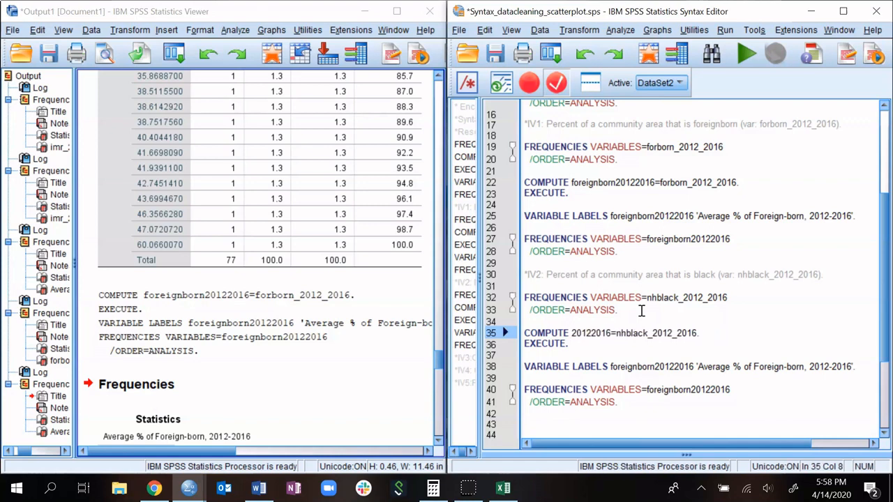
{"action": "type", "text": "nhblack"}
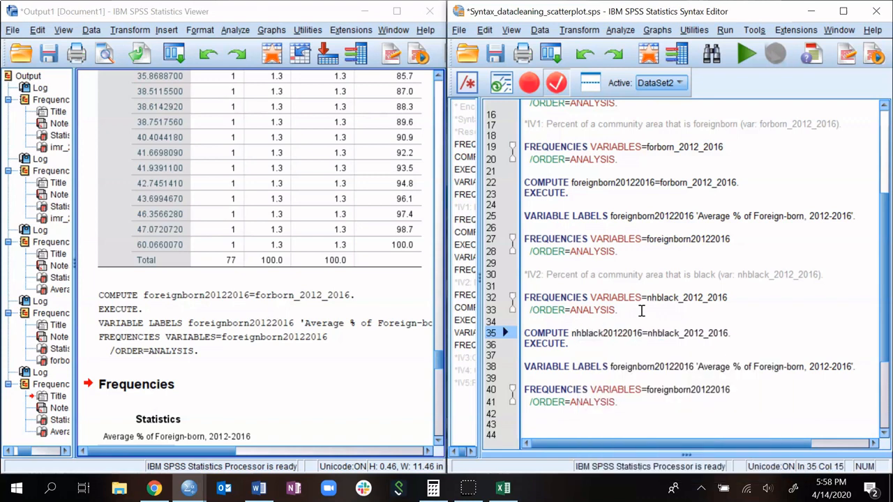
Copy nhblack20122016 over foreignborn20122016 in the VARIABLE LABELS and last FREQUENCIES commands of the IV2 block.
{"action": "double_click", "coordinate": [606, 333]}
{"action": "key", "text": "ctrl+c"}
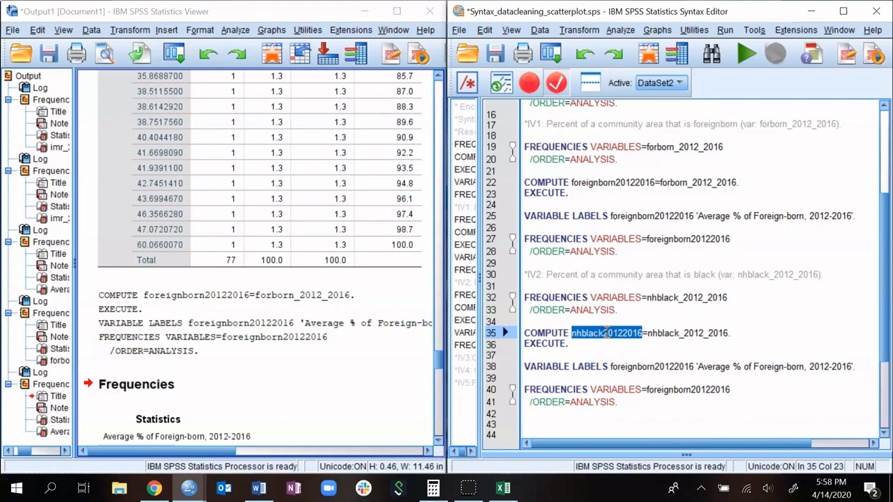
{"action": "double_click", "coordinate": [656, 367]}
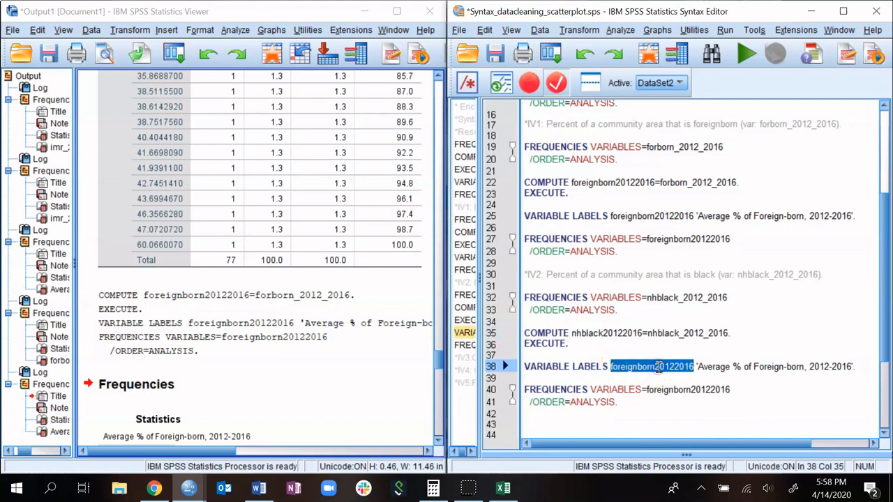
{"action": "key", "text": "ctrl+v"}
{"action": "double_click", "coordinate": [680, 390]}
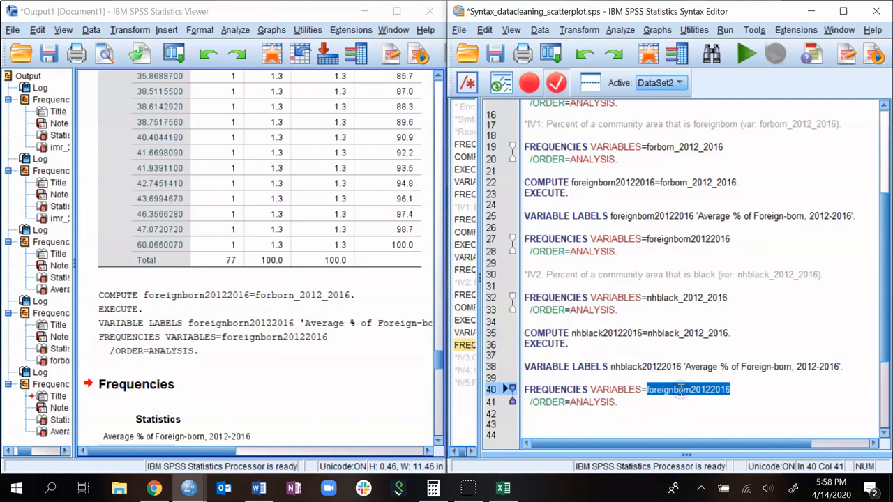
{"action": "key", "text": "ctrl+v"}
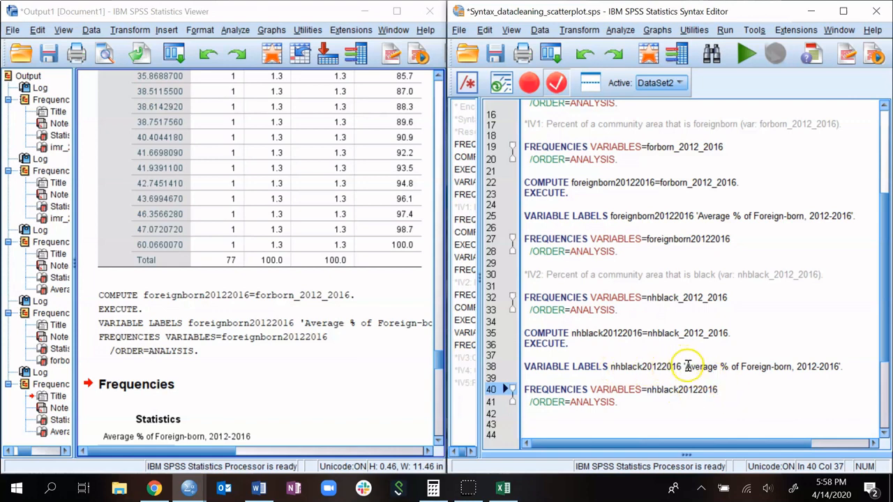
Change the IV2 variable label text to 'Average % of NH Blacks, 2012-2016'.
{"action": "left_click", "coordinate": [688, 367]}
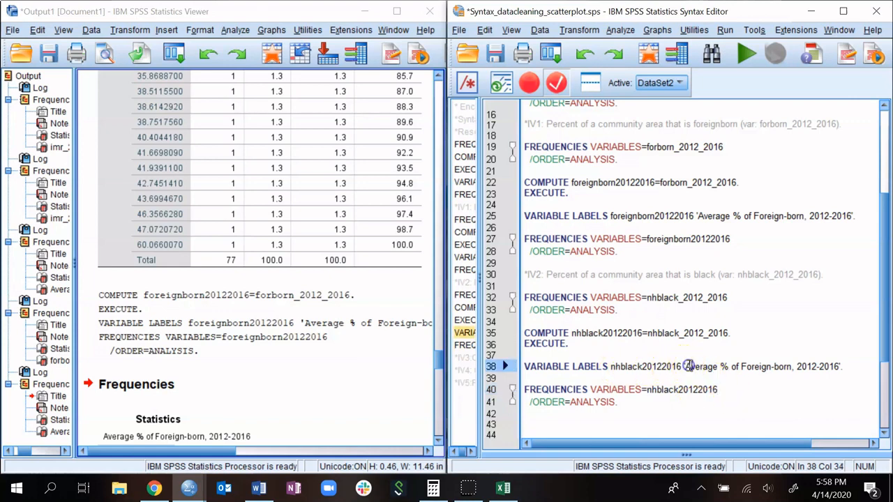
{"action": "left_click", "coordinate": [742, 368]}
{"action": "key", "text": "Delete"}
{"action": "key", "text": "Delete"}
{"action": "key", "text": "Delete"}
{"action": "key", "text": "Delete"}
{"action": "key", "text": "Delete"}
{"action": "key", "text": "Delete"}
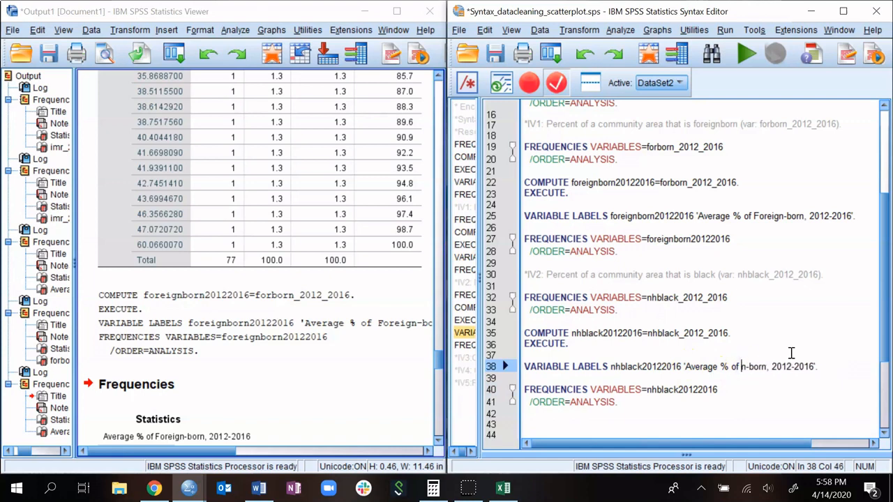
{"action": "key", "text": "Delete"}
{"action": "key", "text": "Delete"}
{"action": "key", "text": "Delete"}
{"action": "key", "text": "Delete"}
{"action": "key", "text": "Delete"}
{"action": "key", "text": "Delete"}
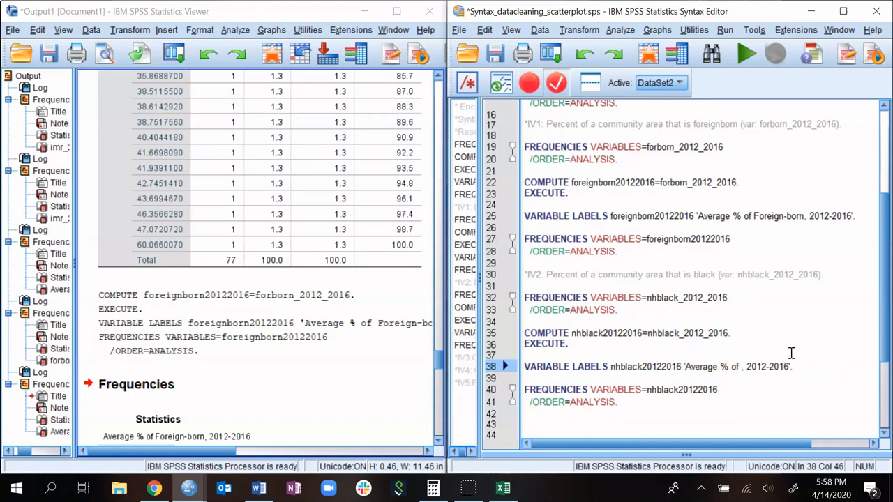
{"action": "type", "text": "NH Blacks"}
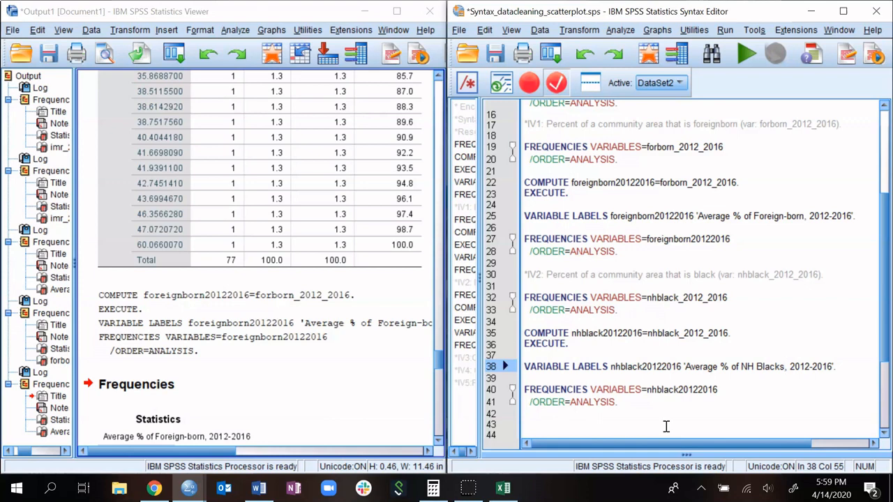
Run only the FREQUENCIES command for nhblack_2012_2016.
{"action": "left_click_drag", "start_coordinate": [639, 408], "coordinate": [532, 293]}
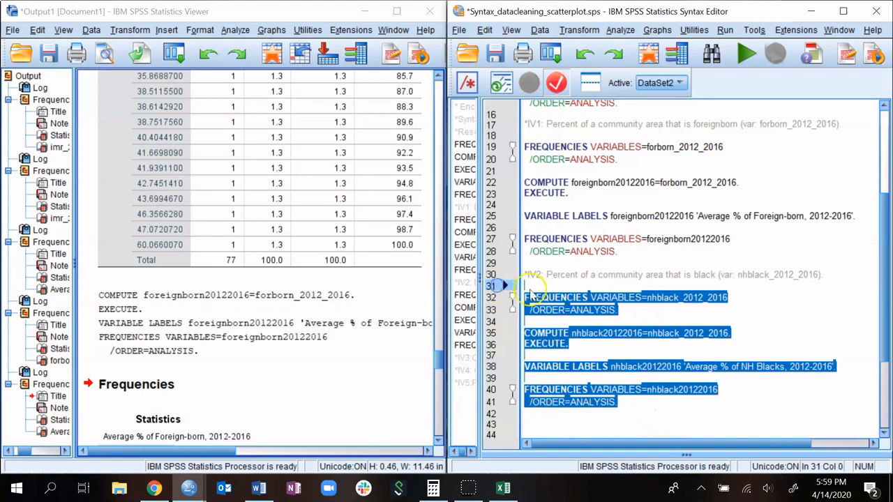
{"action": "left_click", "coordinate": [538, 285]}
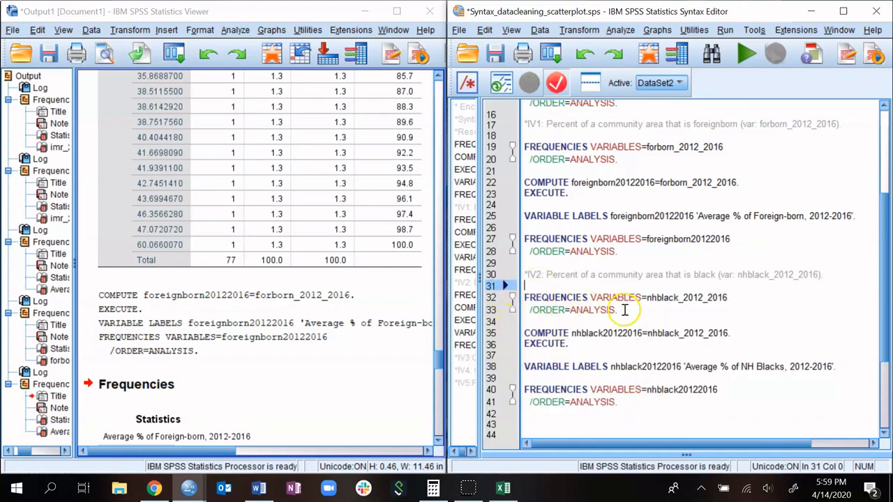
{"action": "left_click_drag", "start_coordinate": [626, 311], "coordinate": [530, 298]}
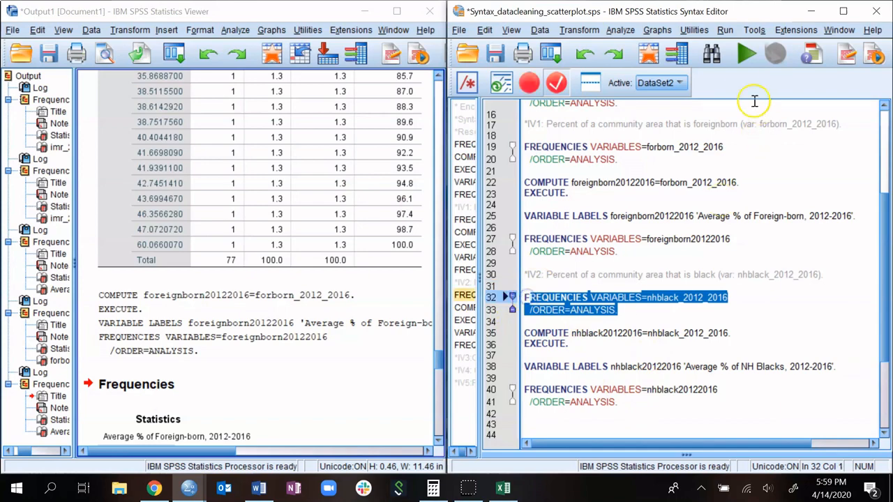
{"action": "left_click", "coordinate": [745, 53]}
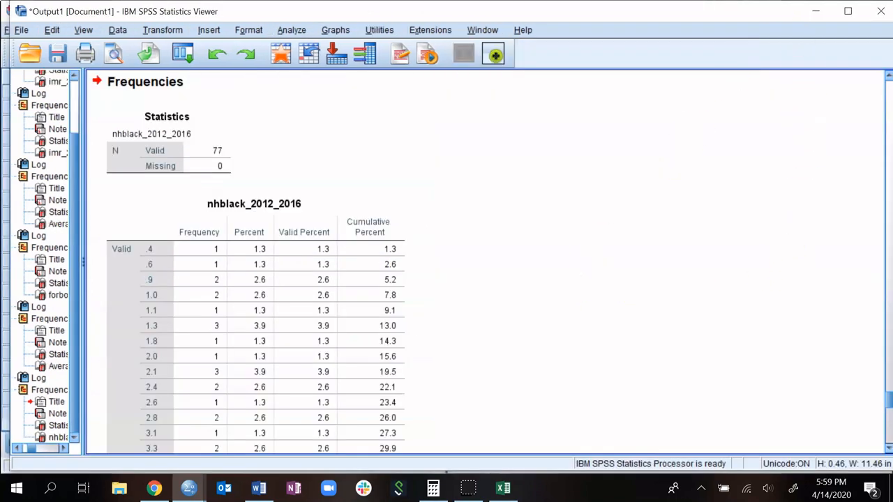
Move the output viewer beside the syntax and review the nhblack_2012_2016 frequency table down to its total row.
{"action": "left_click_drag", "start_coordinate": [763, 8], "coordinate": [190, 11]}
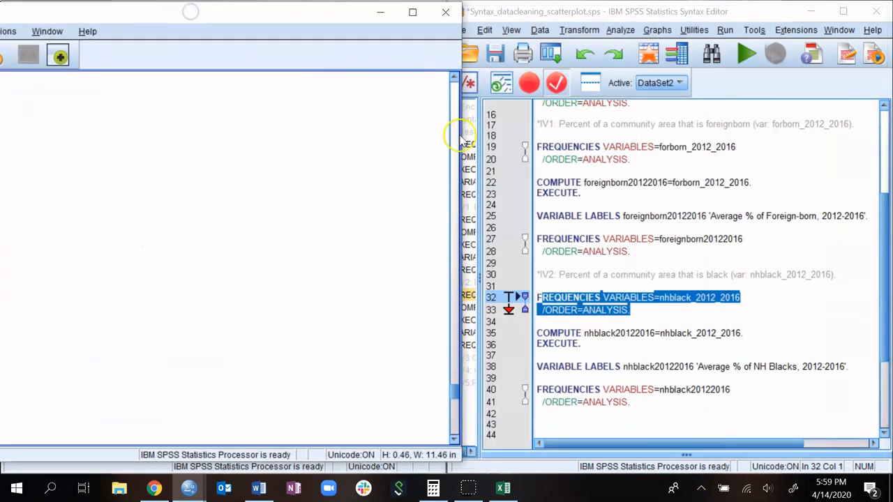
{"action": "left_click_drag", "start_coordinate": [461, 139], "coordinate": [139, 110]}
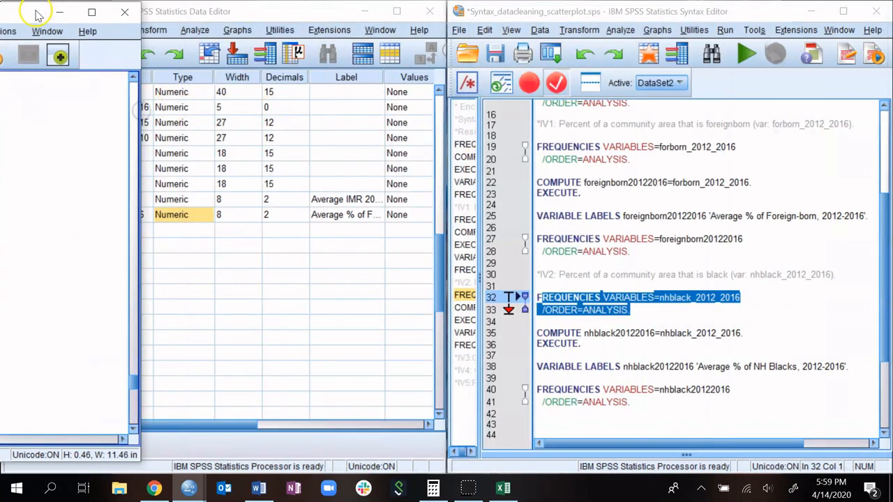
{"action": "left_click_drag", "start_coordinate": [38, 14], "coordinate": [405, 15]}
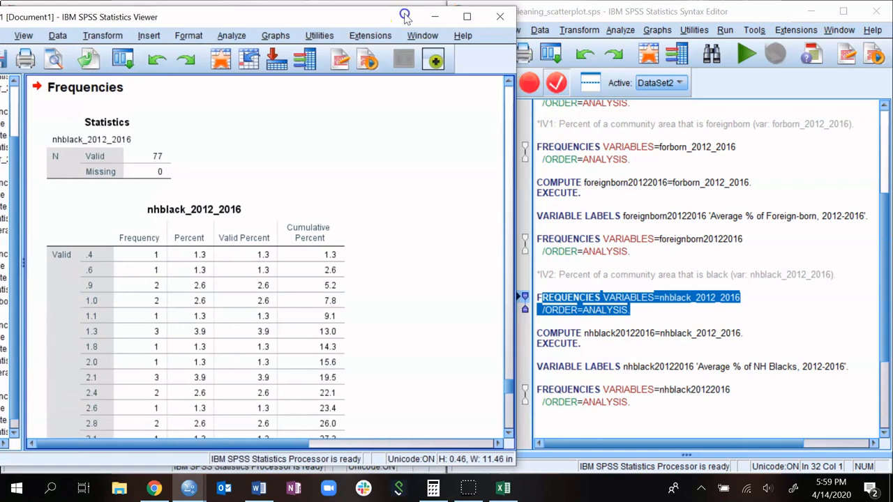
{"action": "left_click", "coordinate": [147, 227]}
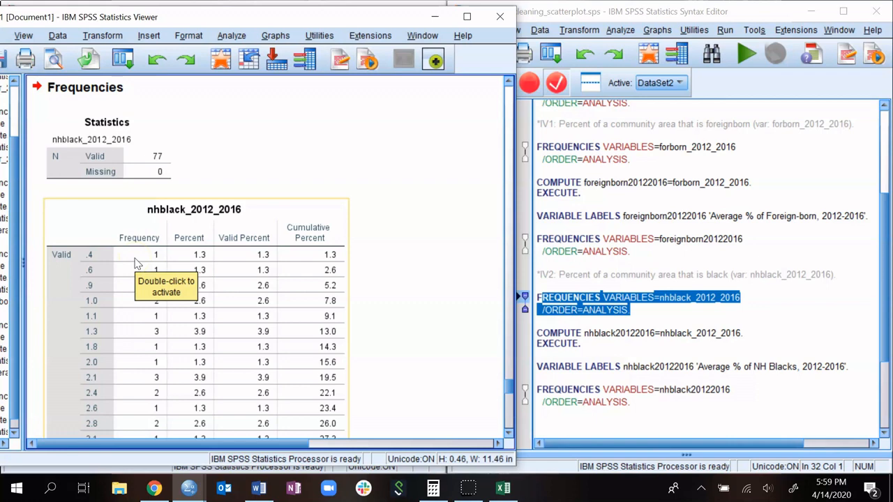
{"action": "scroll", "coordinate": [137, 263], "scroll_direction": "down", "scroll_amount": 10}
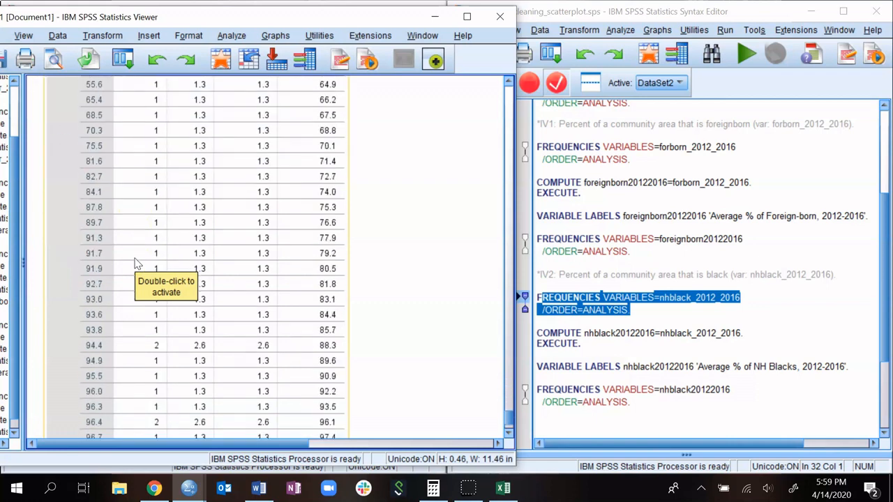
{"action": "left_click", "coordinate": [141, 393]}
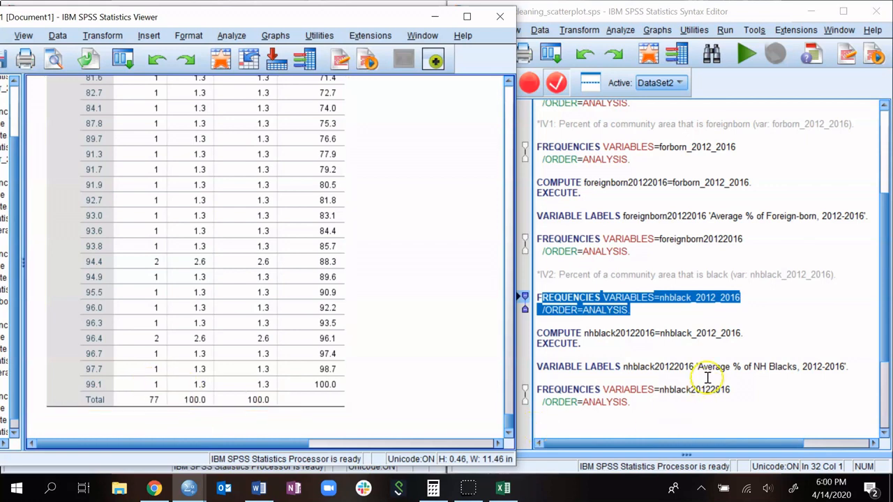
Run only the COMPUTE command for nhblack20122016 together with its EXECUTE line.
{"action": "left_click", "coordinate": [684, 316]}
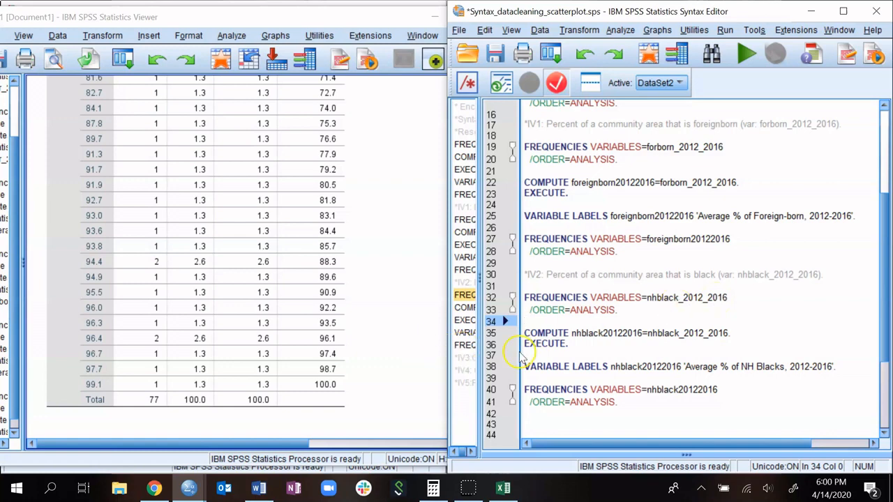
{"action": "left_click_drag", "start_coordinate": [579, 343], "coordinate": [529, 343]}
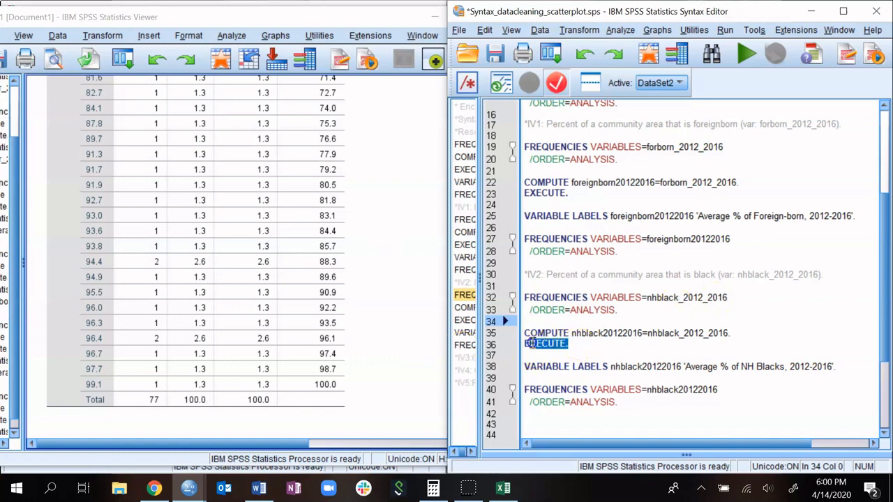
{"action": "left_click", "coordinate": [586, 334]}
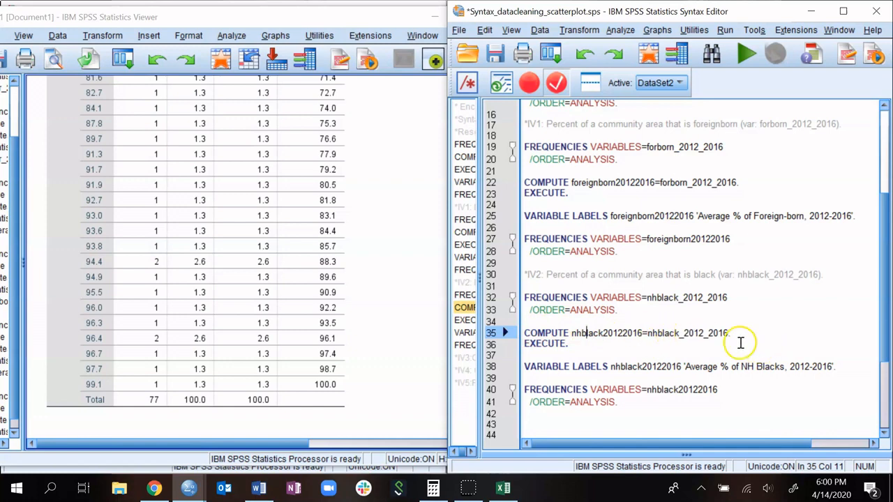
{"action": "left_click_drag", "start_coordinate": [588, 338], "coordinate": [517, 334]}
{"action": "left_click", "coordinate": [570, 345]}
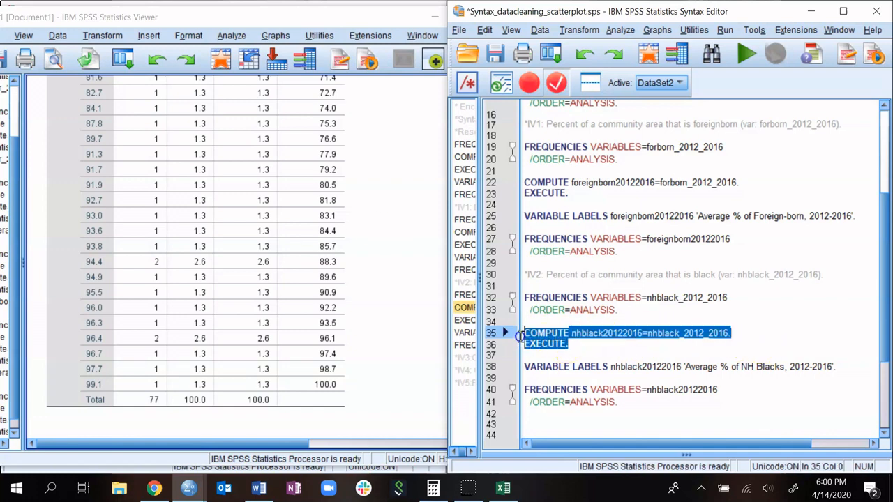
{"action": "left_click", "coordinate": [746, 50]}
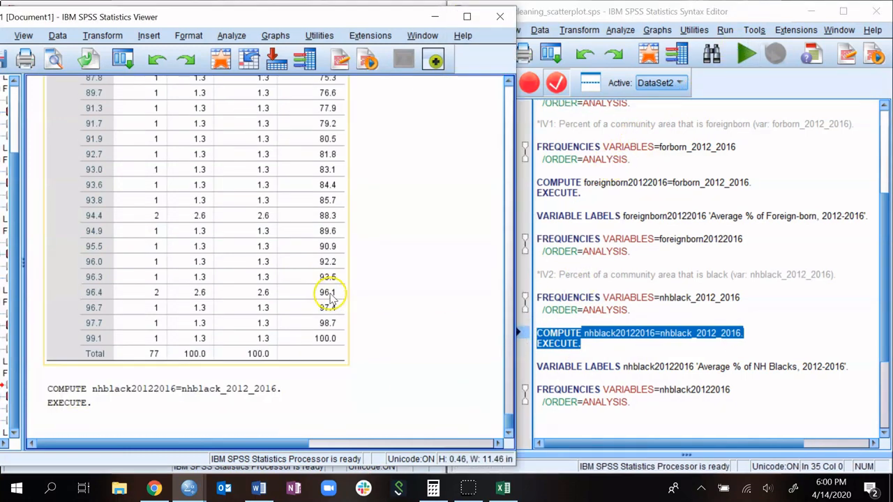
Run the VARIABLE LABELS command for nhblack20122016, followed by the FREQUENCIES command for the same variable.
{"action": "triple_click", "coordinate": [592, 369]}
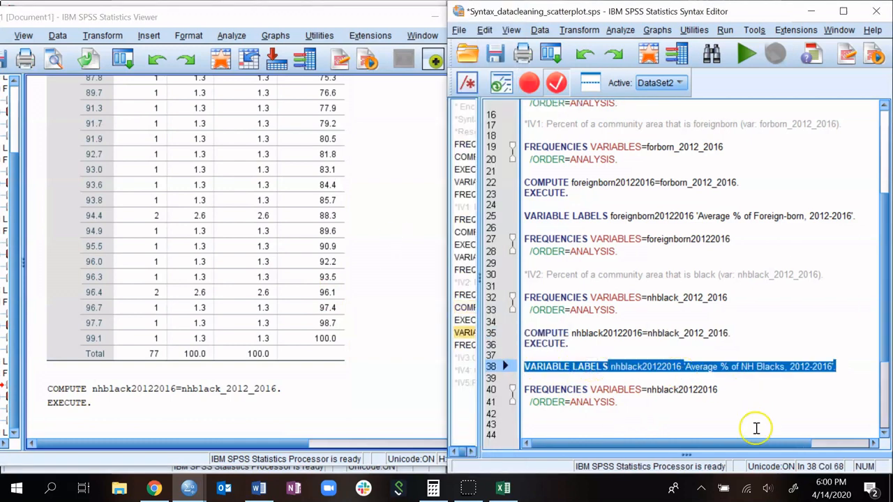
{"action": "left_click", "coordinate": [748, 55]}
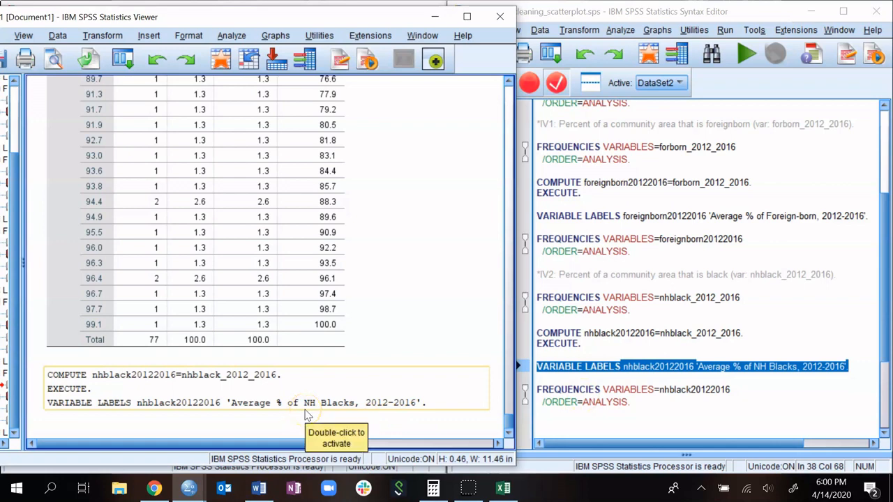
{"action": "left_click", "coordinate": [642, 409]}
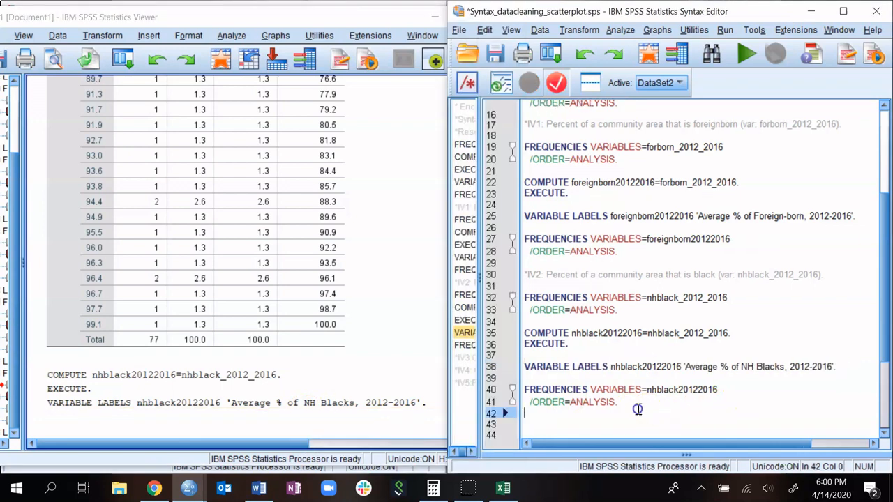
{"action": "left_click_drag", "start_coordinate": [621, 403], "coordinate": [524, 390]}
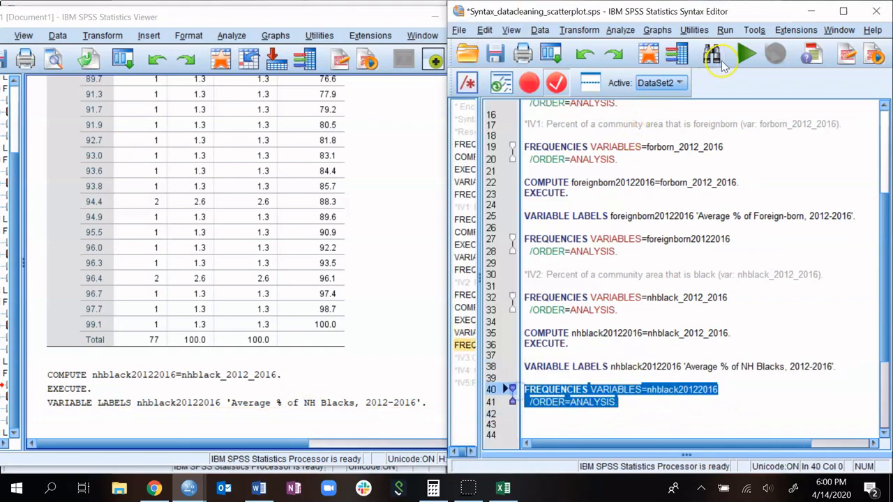
{"action": "left_click", "coordinate": [746, 54]}
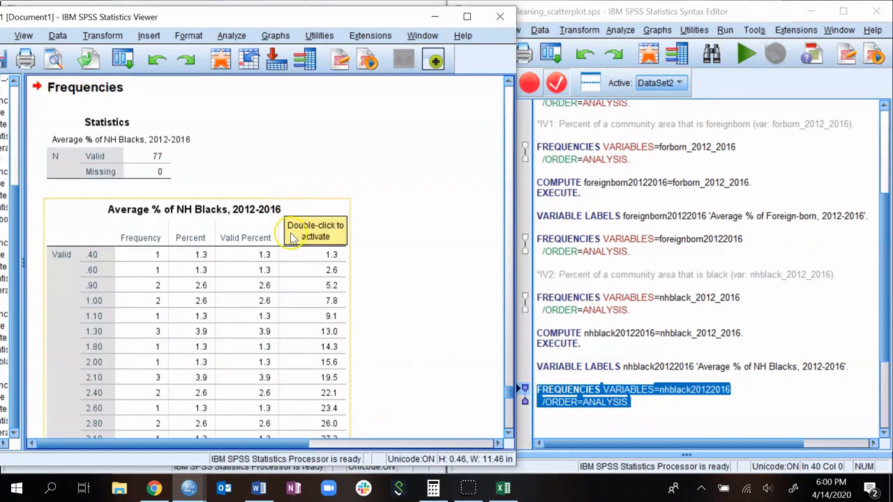
Compare the nhblack_2012_2016 frequency table with the 'Average % of NH Blacks, 2012-2016' table in the output.
{"action": "scroll", "coordinate": [292, 243], "scroll_direction": "up", "scroll_amount": 10}
{"action": "scroll", "coordinate": [292, 242], "scroll_direction": "down", "scroll_amount": 10}
{"action": "scroll", "coordinate": [292, 243], "scroll_direction": "up", "scroll_amount": 3}
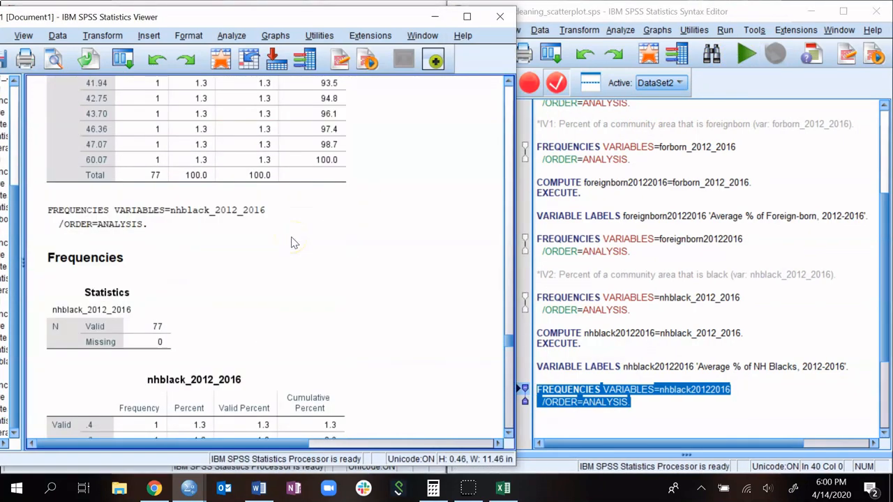
{"action": "scroll", "coordinate": [291, 243], "scroll_direction": "down", "scroll_amount": 5}
{"action": "scroll", "coordinate": [293, 243], "scroll_direction": "up", "scroll_amount": 4}
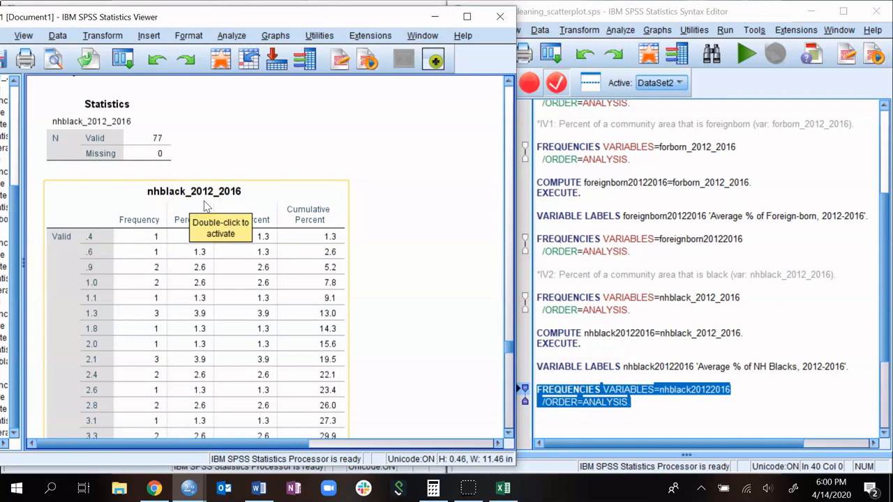
{"action": "scroll", "coordinate": [206, 206], "scroll_direction": "down", "scroll_amount": 15}
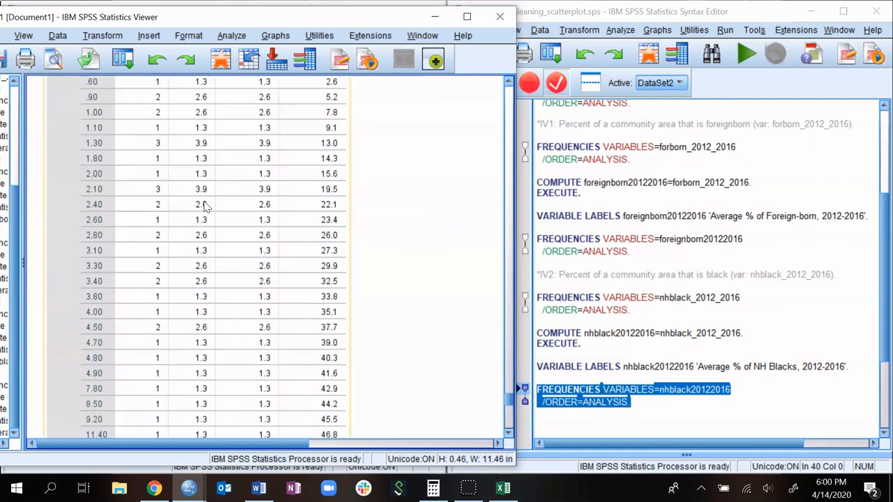
{"action": "scroll", "coordinate": [206, 206], "scroll_direction": "up", "scroll_amount": 4}
{"action": "left_click", "coordinate": [150, 336]}
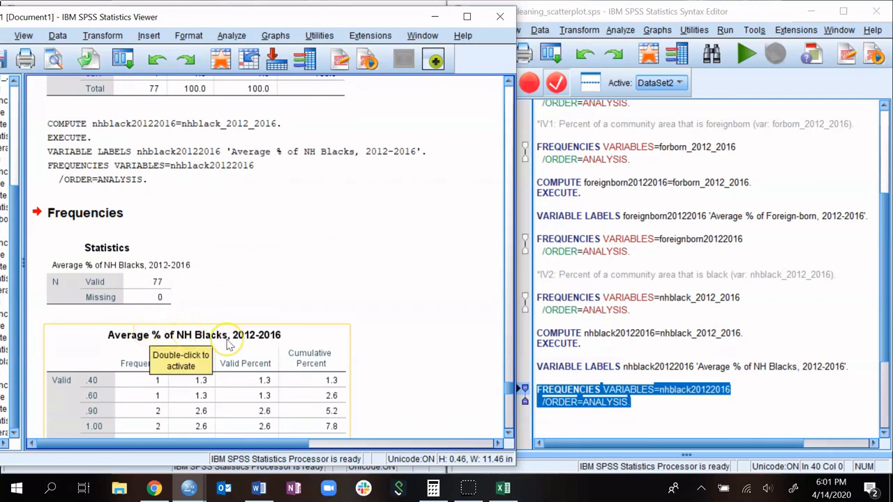
{"action": "scroll", "coordinate": [230, 345], "scroll_direction": "up", "scroll_amount": 15}
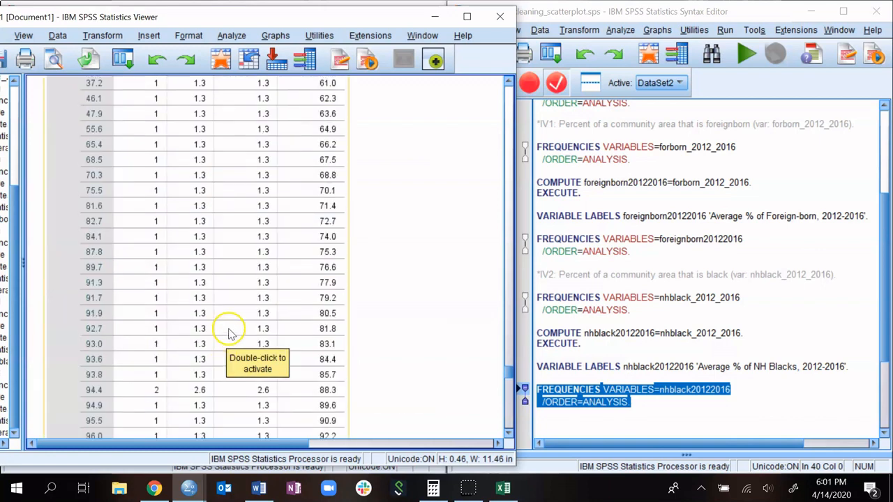
{"action": "left_click", "coordinate": [159, 373]}
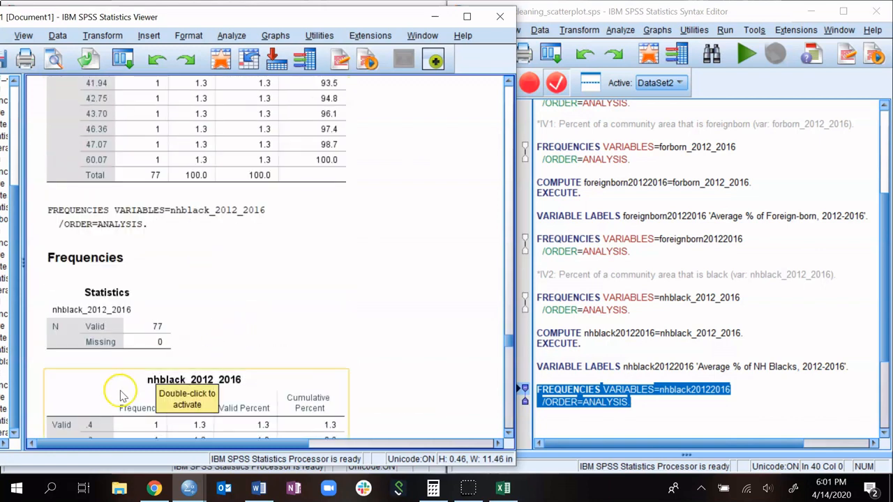
{"action": "scroll", "coordinate": [120, 391], "scroll_direction": "down", "scroll_amount": 2}
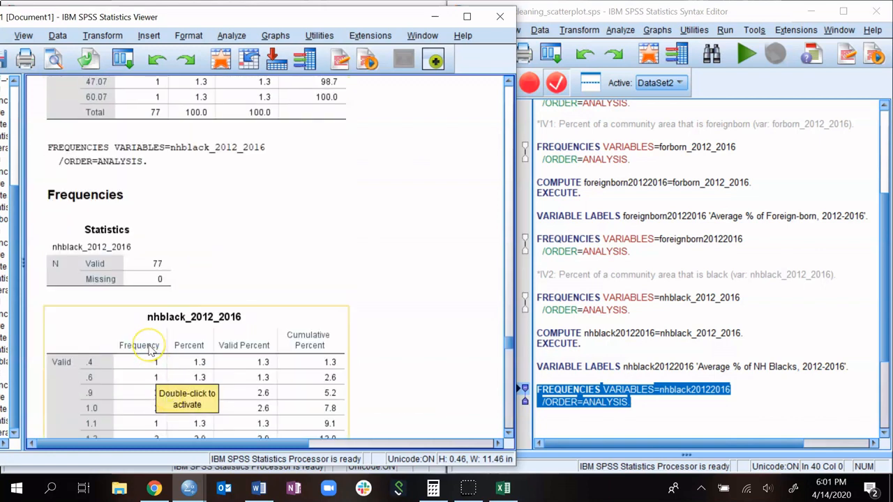
{"action": "scroll", "coordinate": [240, 332], "scroll_direction": "down", "scroll_amount": 20}
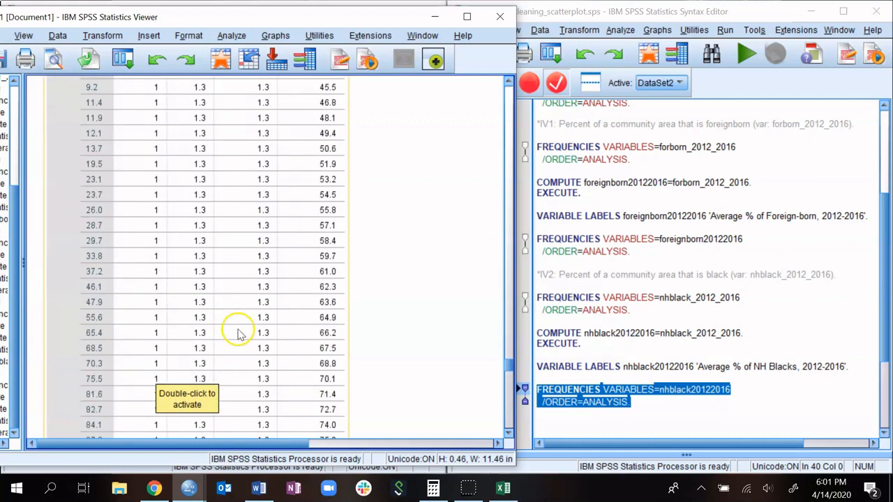
{"action": "scroll", "coordinate": [237, 334], "scroll_direction": "down", "scroll_amount": 20}
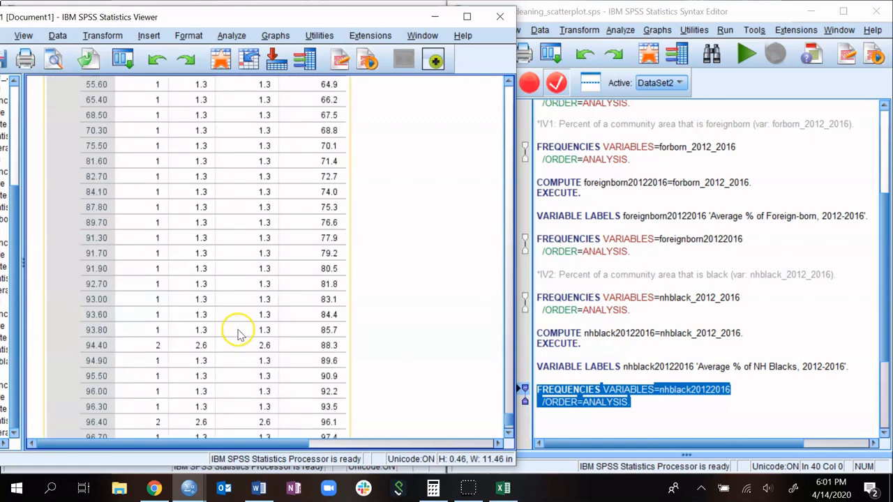
Copy the IV2 commands, from the first FREQUENCIES to the last, and paste them below the IV3 GINI Coefficient comment.
{"action": "left_click", "coordinate": [556, 262]}
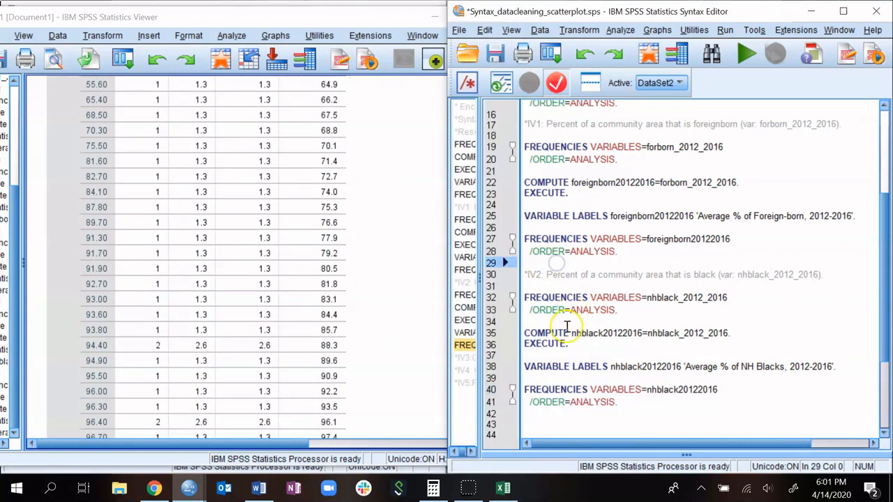
{"action": "scroll", "coordinate": [569, 334], "scroll_direction": "down", "scroll_amount": 3}
{"action": "scroll", "coordinate": [569, 333], "scroll_direction": "down", "scroll_amount": 1}
{"action": "left_click_drag", "start_coordinate": [634, 273], "coordinate": [524, 155]}
{"action": "left_click", "coordinate": [552, 282]}
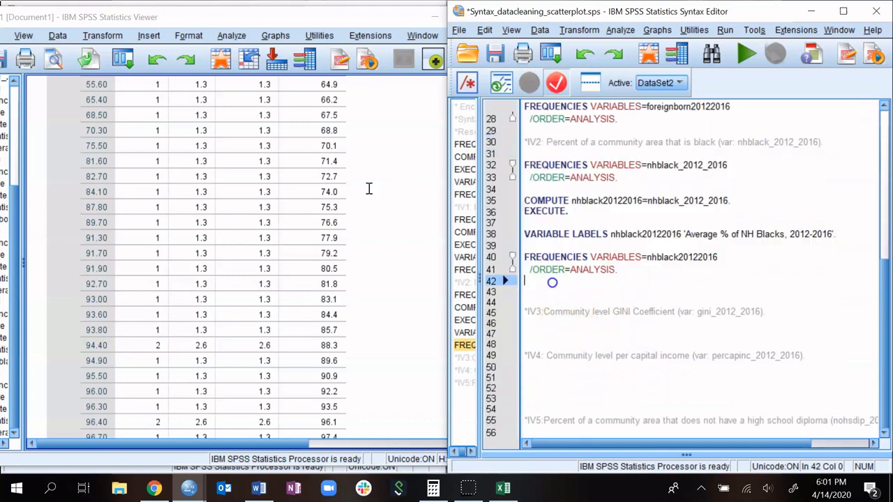
{"action": "scroll", "coordinate": [553, 283], "scroll_direction": "up", "scroll_amount": 1}
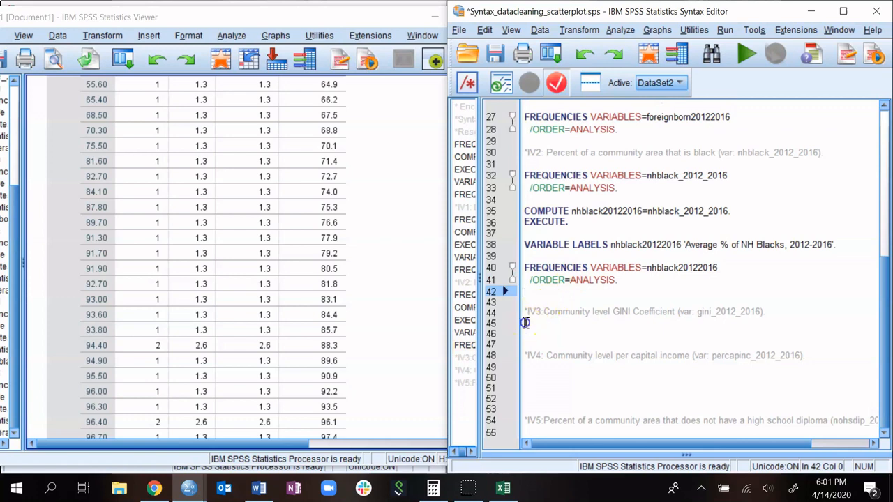
{"action": "left_click", "coordinate": [527, 322]}
{"action": "type", "text": "FREQUENCIES VARIABLES=nhblack_2012_2016   /ORDER=ANALYSIS.  COMPUTE nhblack20122016=nhblack_2012_2016. EXECUTE.  VARIABLE LABELS nhblack20122016 'Average % of NH Blacks, 2012-2016'.  FREQUENCIES VARIABLES=nhblack20122016   /ORDER=ANALYSIS."}
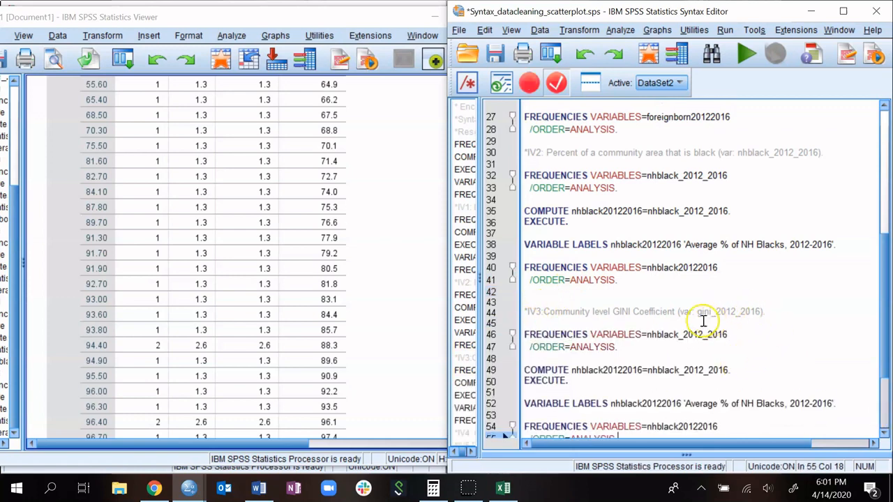
Copy gini_2012_2016 from the IV3 comment over nhblack_2012_2016 in the block's first FREQUENCIES and COMPUTE commands.
{"action": "left_click_drag", "start_coordinate": [697, 312], "coordinate": [761, 313]}
{"action": "key", "text": "ctrl+c"}
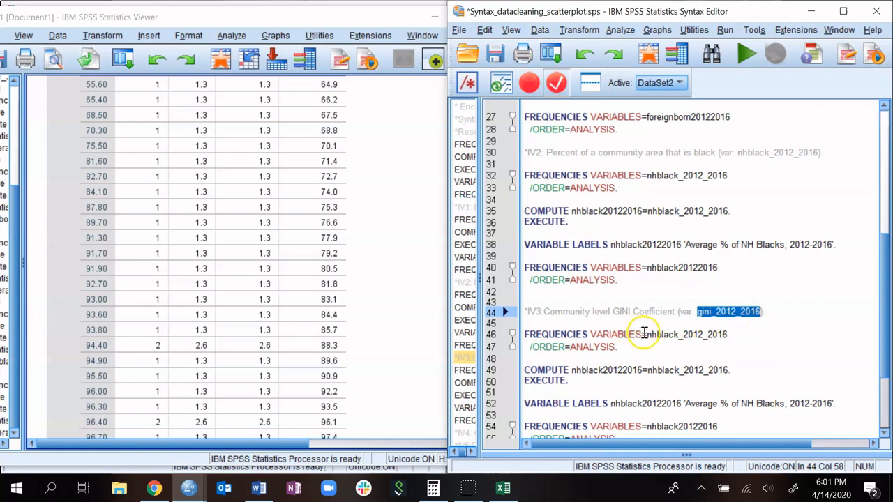
{"action": "left_click_drag", "start_coordinate": [647, 334], "coordinate": [732, 334]}
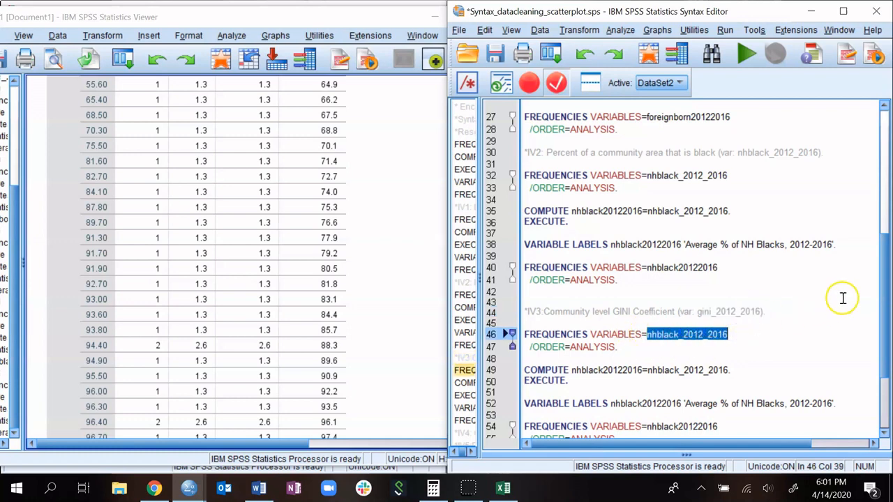
{"action": "key", "text": "ctrl+v"}
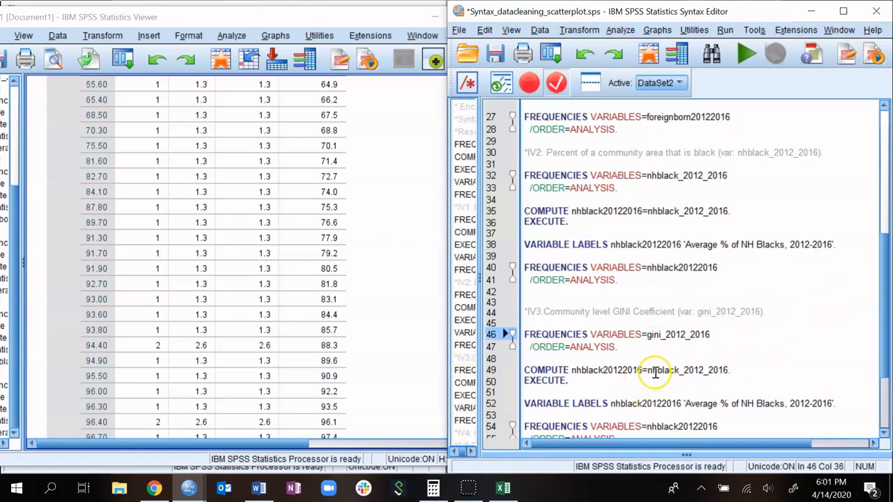
{"action": "left_click_drag", "start_coordinate": [647, 370], "coordinate": [712, 370]}
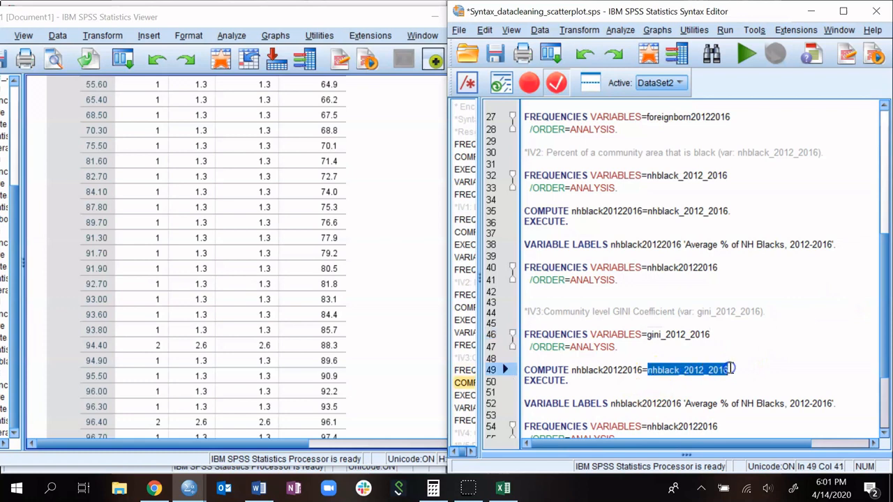
{"action": "key", "text": "ctrl+v"}
Rename the target variable of the IV3 COMPUTE command as gini20122016.
{"action": "left_click", "coordinate": [602, 369]}
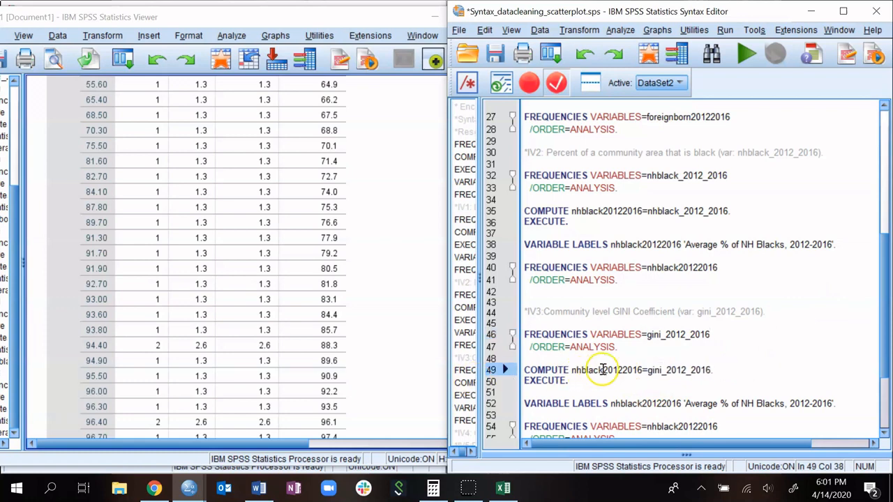
{"action": "key", "text": "BackSpace"}
{"action": "key", "text": "BackSpace"}
{"action": "key", "text": "BackSpace"}
{"action": "key", "text": "BackSpace"}
{"action": "key", "text": "BackSpace"}
{"action": "key", "text": "BackSpace"}
{"action": "key", "text": "BackSpace"}
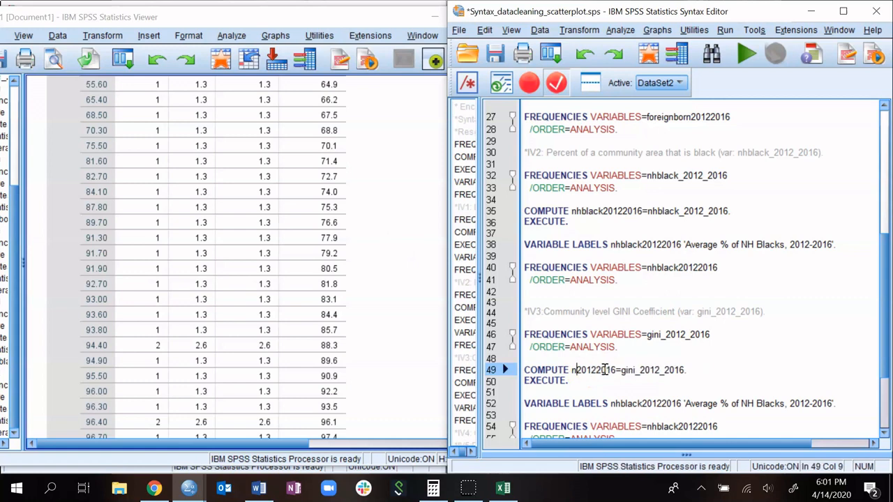
{"action": "type", "text": "gini"}
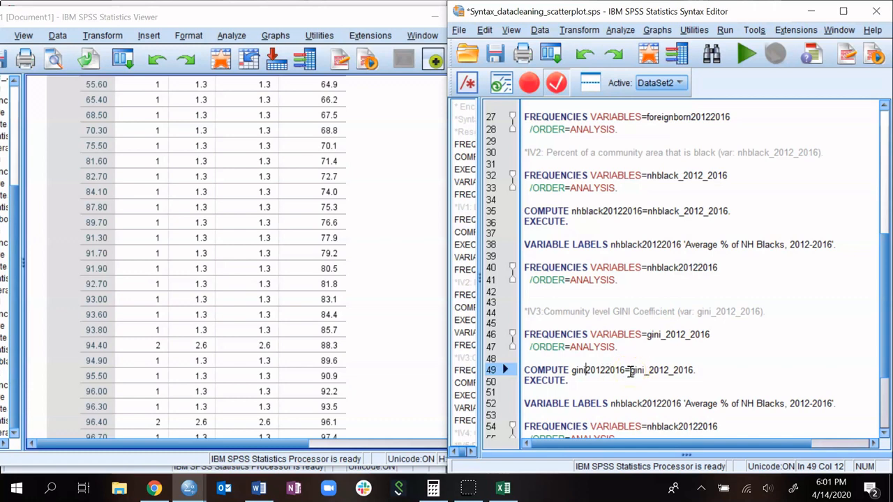
Copy gini20122016 over nhblack20122016 in the VARIABLE LABELS and last FREQUENCIES commands of the IV3 block.
{"action": "scroll", "coordinate": [631, 372], "scroll_direction": "down", "scroll_amount": 2}
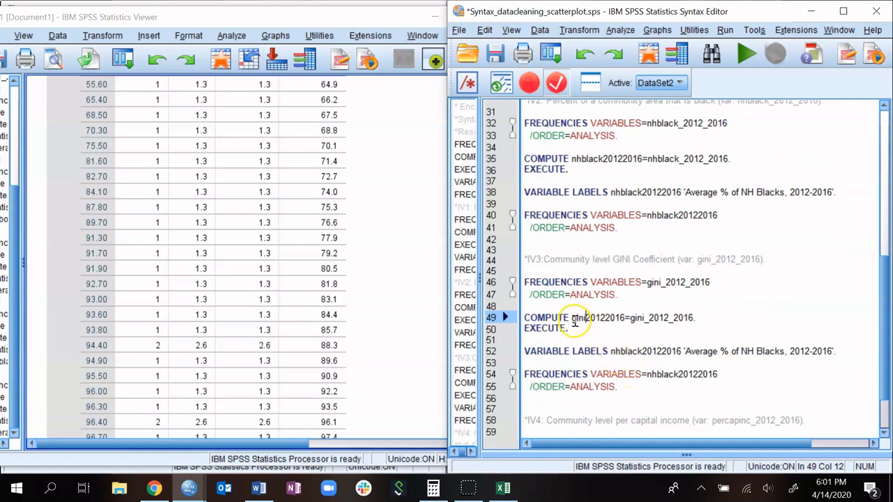
{"action": "left_click_drag", "start_coordinate": [570, 318], "coordinate": [621, 318]}
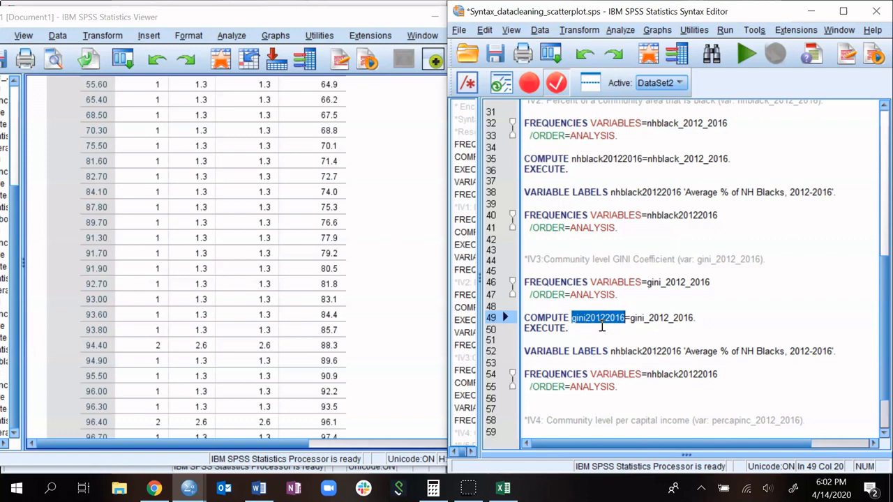
{"action": "double_click", "coordinate": [637, 351]}
{"action": "type", "text": "gini20122016"}
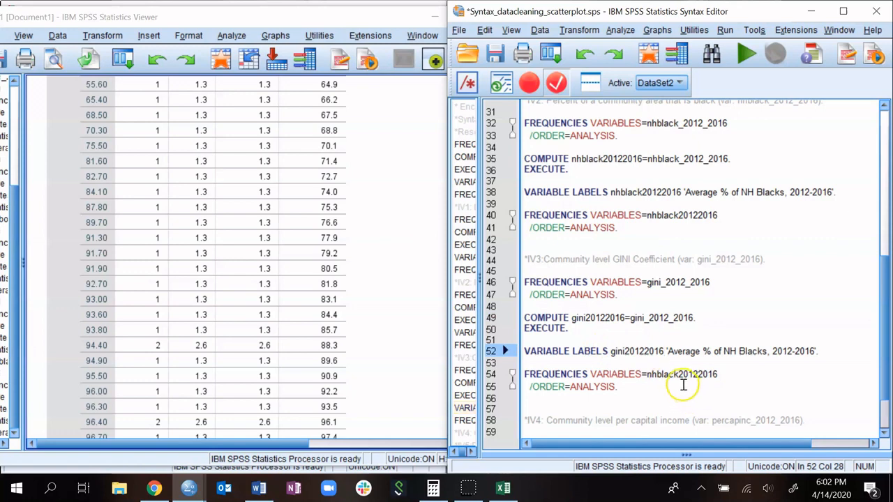
{"action": "double_click", "coordinate": [683, 375]}
{"action": "type", "text": "gini20122016"}
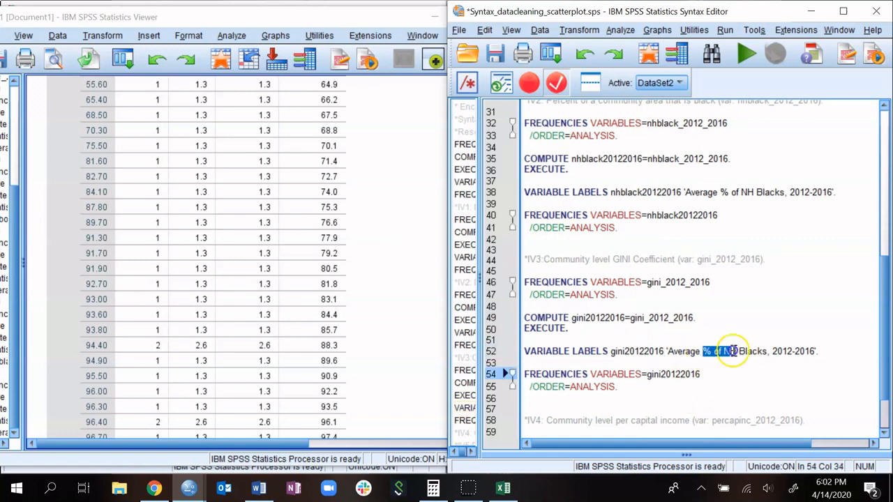
Change the variable label text in the IV3 block to 'Average GINI Coefficent, 2012-2016'.
{"action": "left_click_drag", "start_coordinate": [732, 351], "coordinate": [732, 351]}
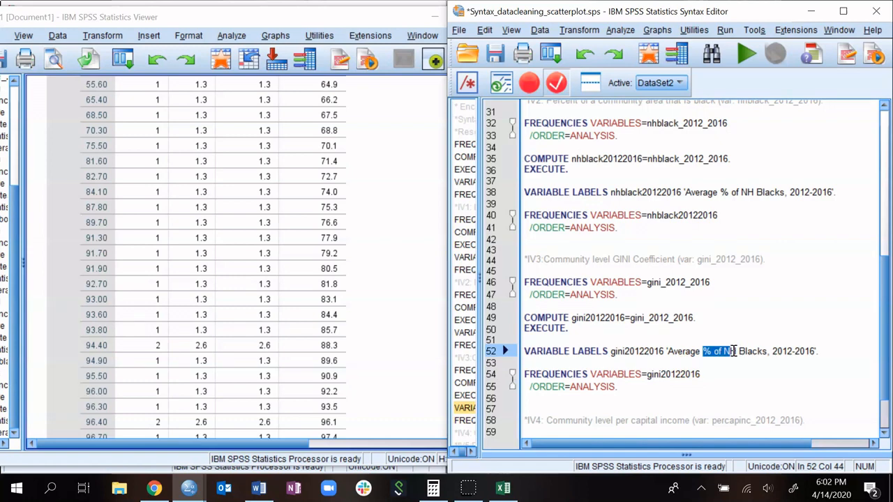
{"action": "type", "text": "GINI Co"}
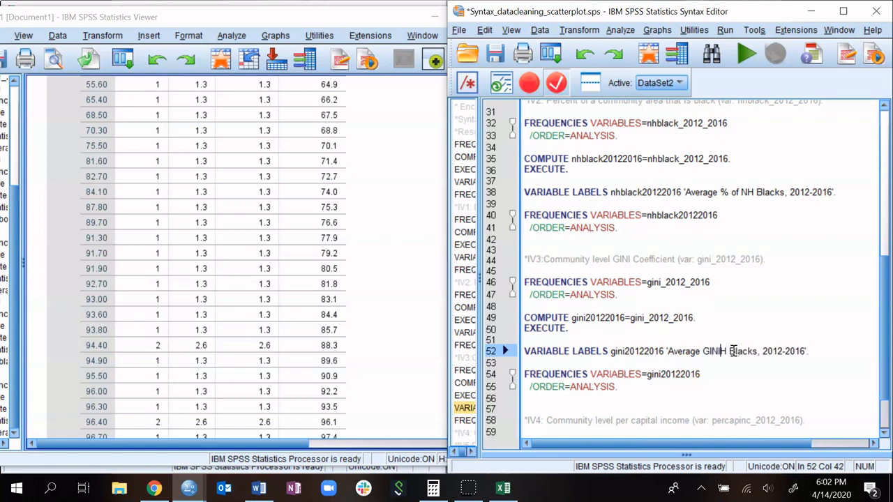
{"action": "type", "text": "eff"}
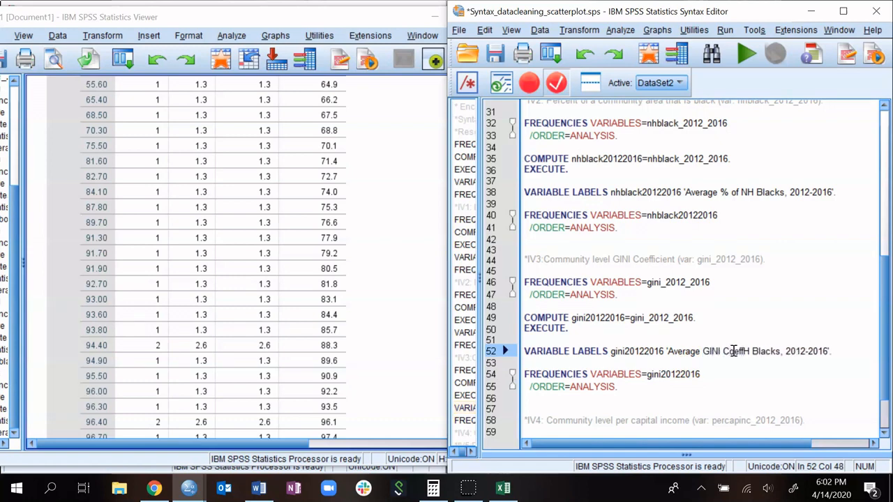
{"action": "type", "text": "icent"}
{"action": "key", "text": "Delete"}
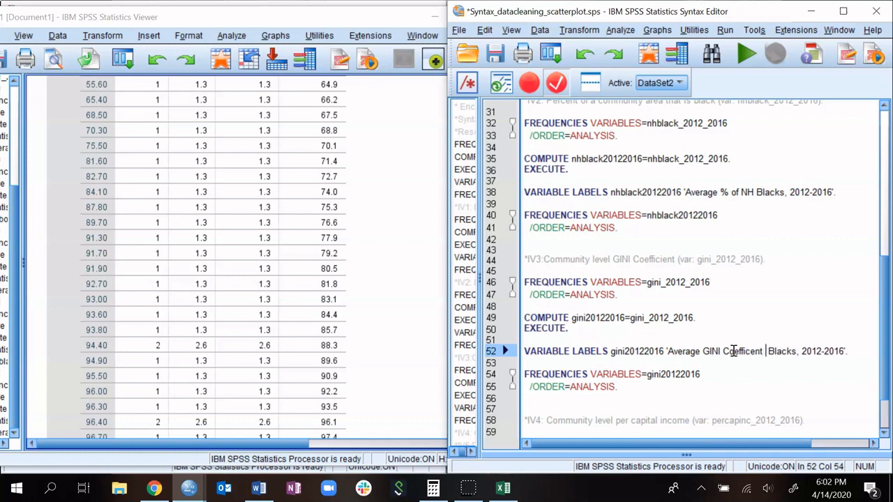
{"action": "key", "text": "Delete"}
{"action": "key", "text": "Delete"}
{"action": "key", "text": "Delete"}
{"action": "key", "text": "Delete"}
{"action": "key", "text": "Delete"}
{"action": "key", "text": "Delete"}
{"action": "key", "text": "BackSpace"}
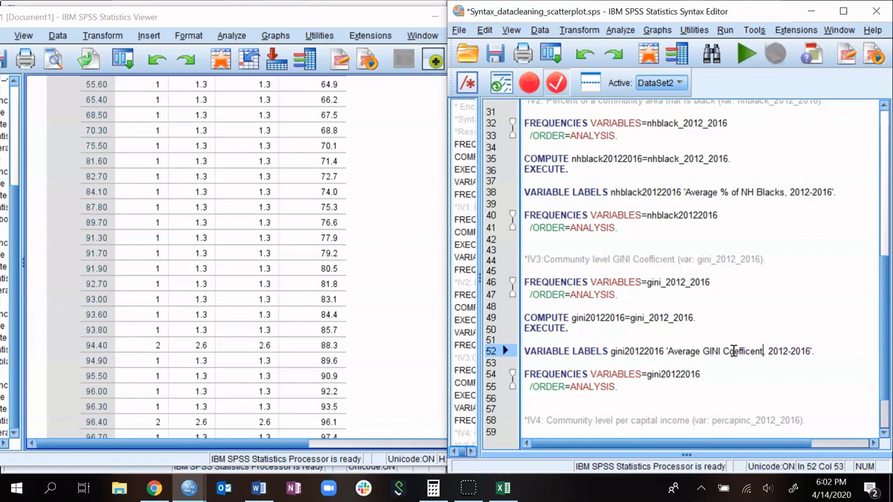
Run all the IV3 commands and review the frequency table of gini_2012_2016 in the output.
{"action": "left_click_drag", "start_coordinate": [621, 387], "coordinate": [677, 270]}
{"action": "left_click", "coordinate": [746, 53]}
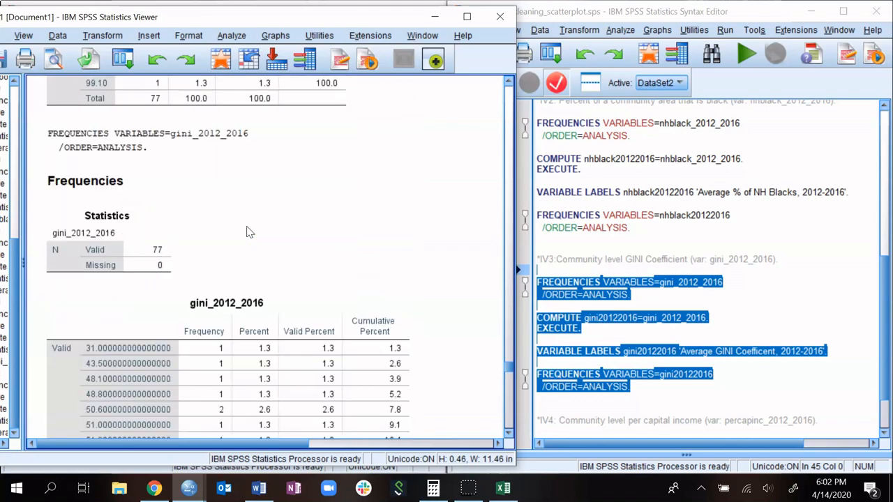
{"action": "left_click", "coordinate": [170, 172]}
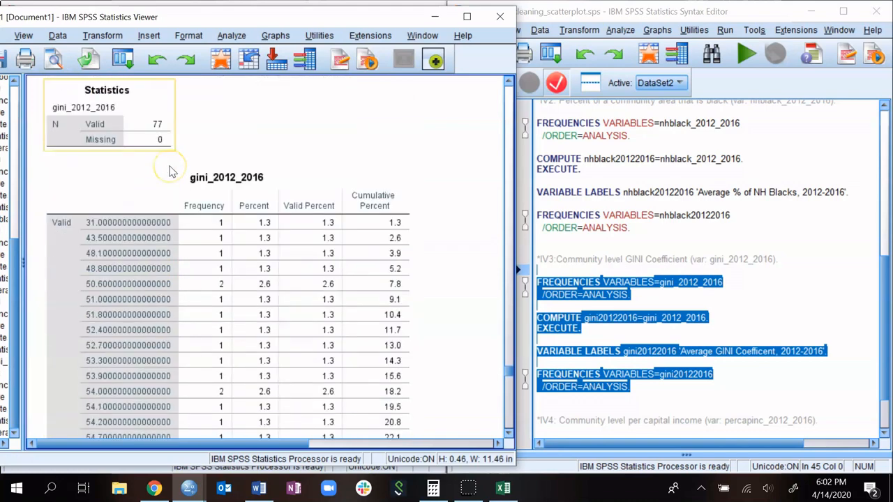
{"action": "left_click", "coordinate": [202, 208]}
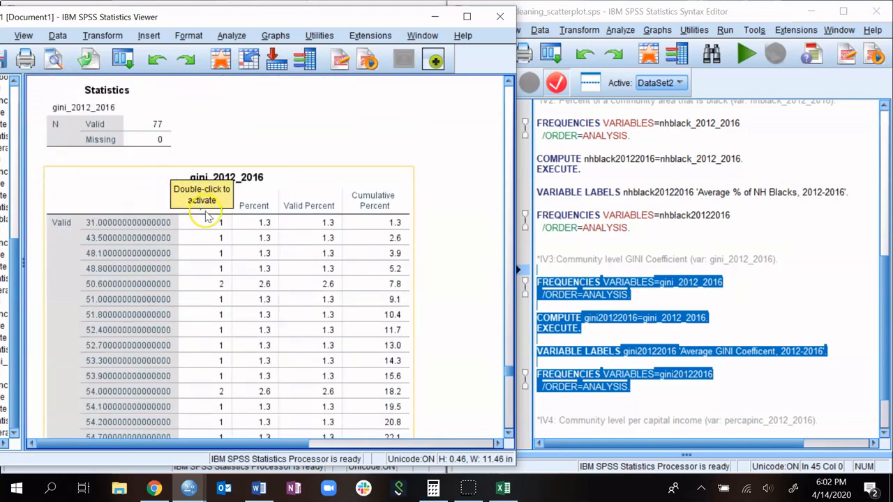
{"action": "scroll", "coordinate": [199, 223], "scroll_direction": "down", "scroll_amount": 10}
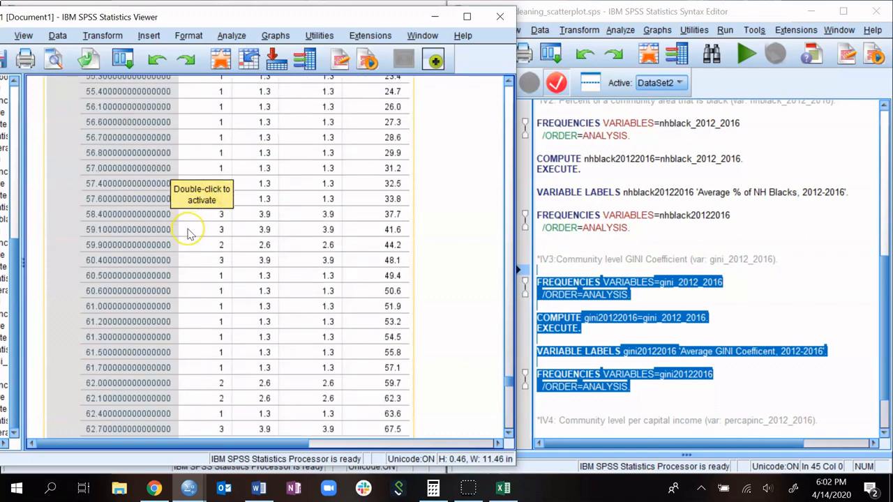
{"action": "scroll", "coordinate": [188, 234], "scroll_direction": "up", "scroll_amount": 10}
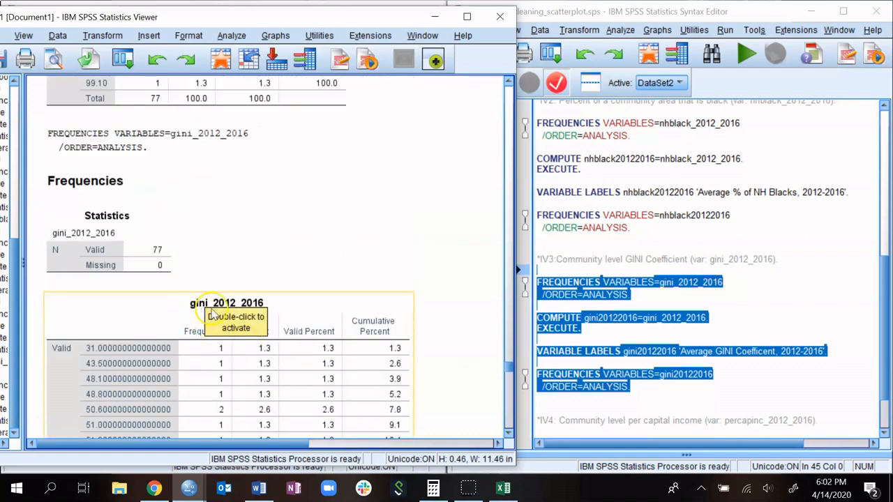
{"action": "scroll", "coordinate": [223, 307], "scroll_direction": "down", "scroll_amount": 5}
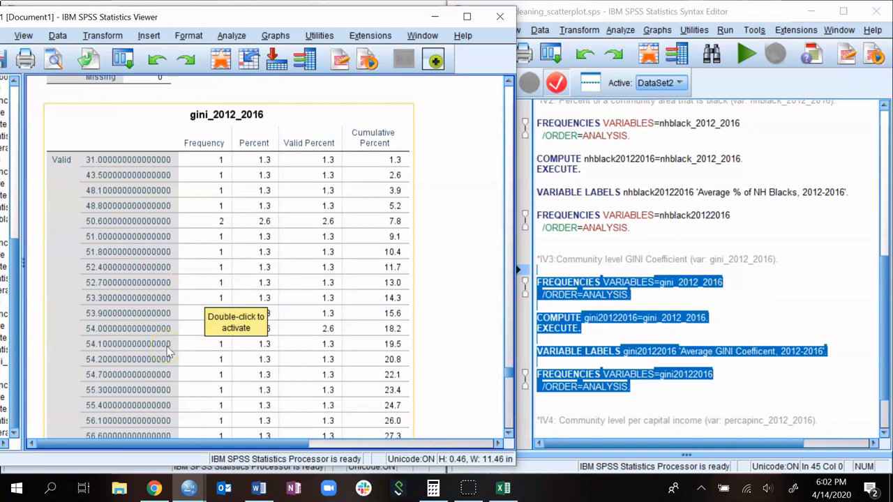
{"action": "scroll", "coordinate": [167, 352], "scroll_direction": "down", "scroll_amount": 20}
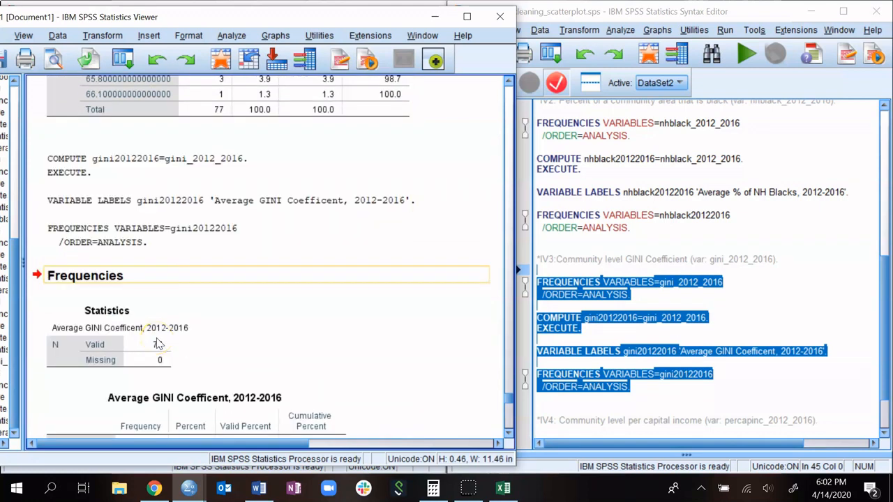
Examine the output log and the frequency table of the computed GINI variable, comparing its lowest and highest values.
{"action": "left_click", "coordinate": [157, 344]}
{"action": "left_click", "coordinate": [84, 175]}
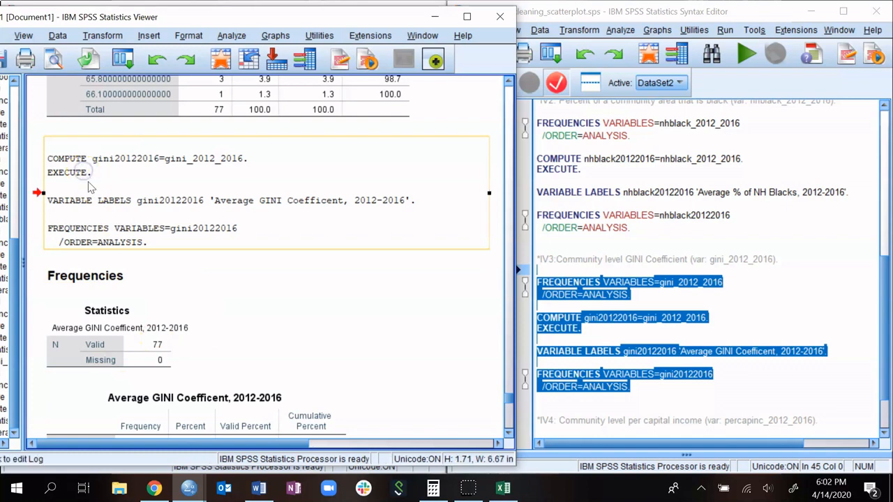
{"action": "left_click", "coordinate": [128, 242]}
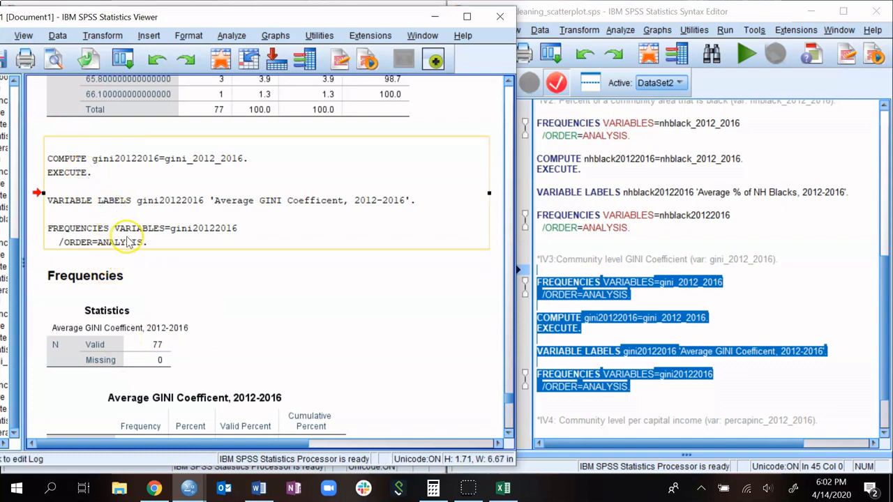
{"action": "scroll", "coordinate": [127, 241], "scroll_direction": "down", "scroll_amount": 5}
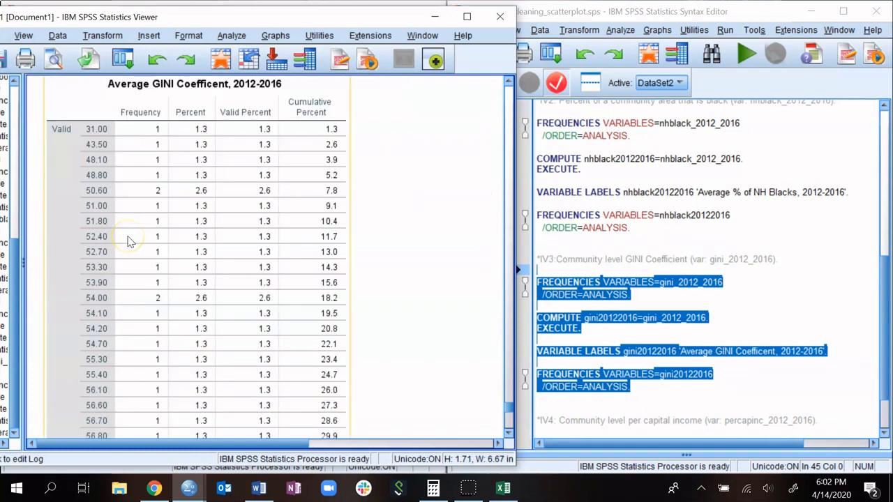
{"action": "scroll", "coordinate": [128, 241], "scroll_direction": "up", "scroll_amount": 2}
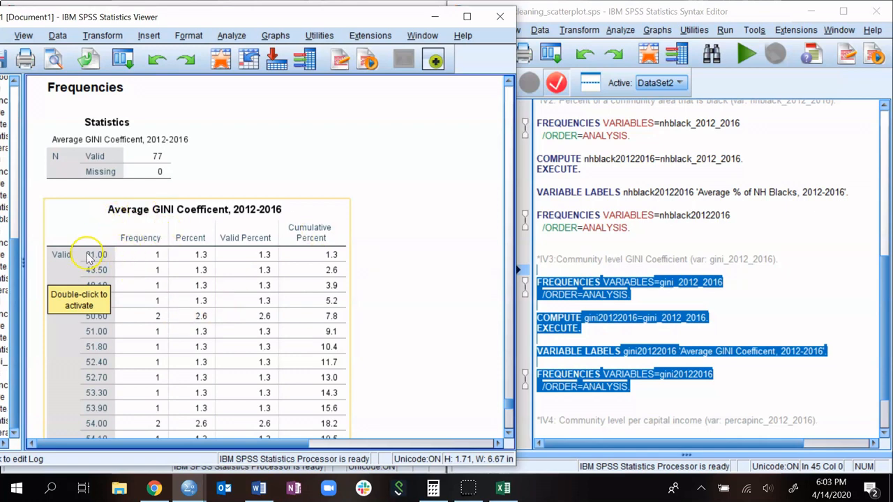
{"action": "scroll", "coordinate": [96, 392], "scroll_direction": "down", "scroll_amount": 15}
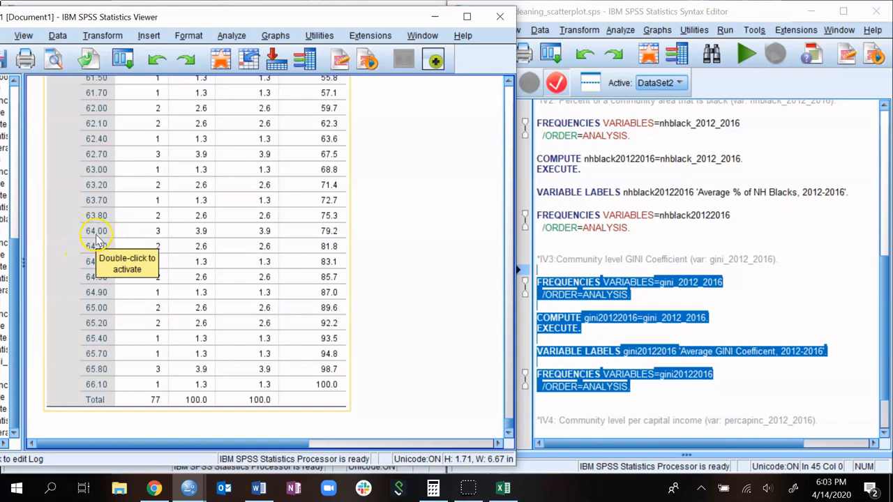
{"action": "scroll", "coordinate": [98, 240], "scroll_direction": "up", "scroll_amount": 10}
{"action": "scroll", "coordinate": [105, 245], "scroll_direction": "down", "scroll_amount": 3}
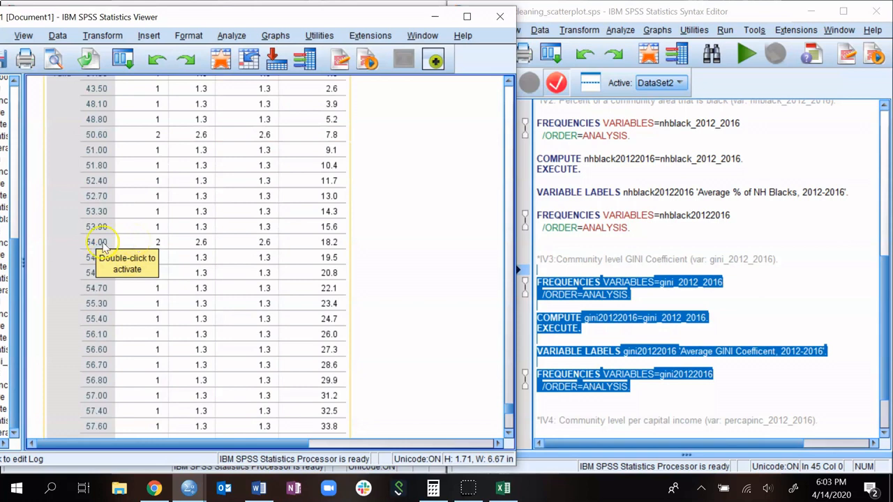
{"action": "scroll", "coordinate": [117, 224], "scroll_direction": "up", "scroll_amount": 3}
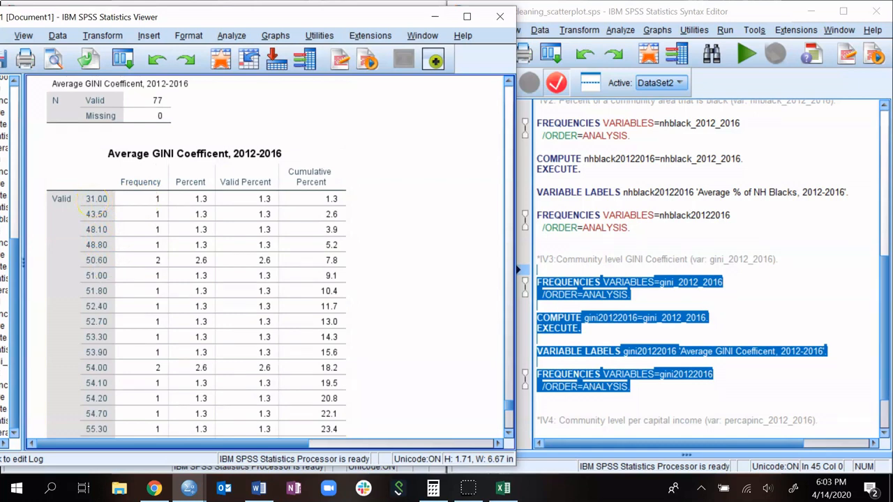
Copy the IV3 commands, from the first FREQUENCIES to the last, and paste them below the IV4 per capita income comment.
{"action": "left_click", "coordinate": [672, 389]}
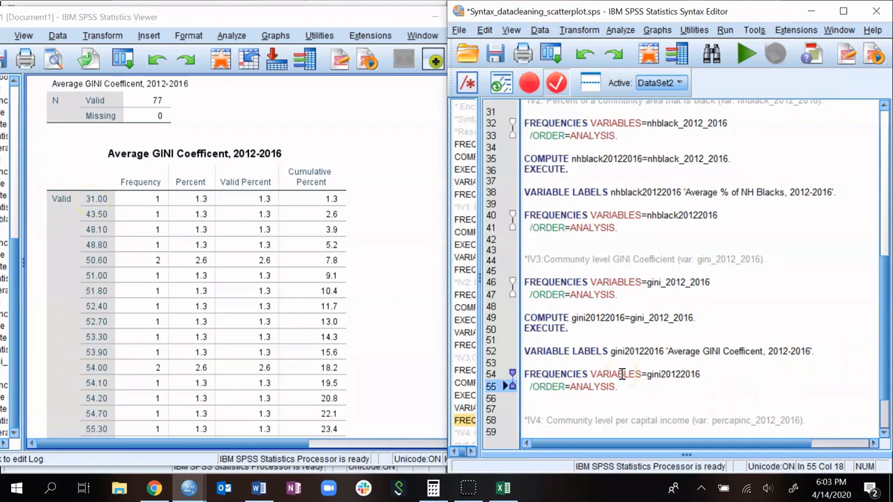
{"action": "scroll", "coordinate": [730, 387], "scroll_direction": "down", "scroll_amount": 2}
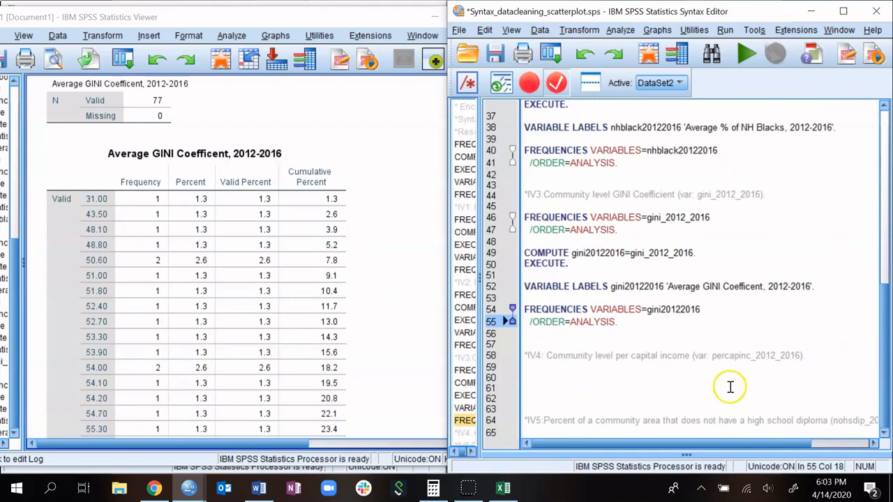
{"action": "scroll", "coordinate": [721, 359], "scroll_direction": "up", "scroll_amount": 5}
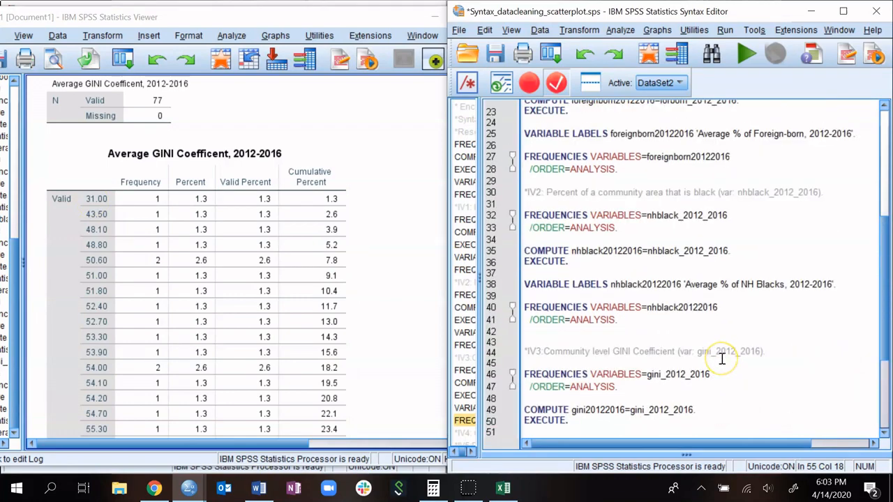
{"action": "scroll", "coordinate": [721, 359], "scroll_direction": "down", "scroll_amount": 5}
{"action": "left_click_drag", "start_coordinate": [635, 324], "coordinate": [515, 217]}
{"action": "key", "text": "ctrl+c"}
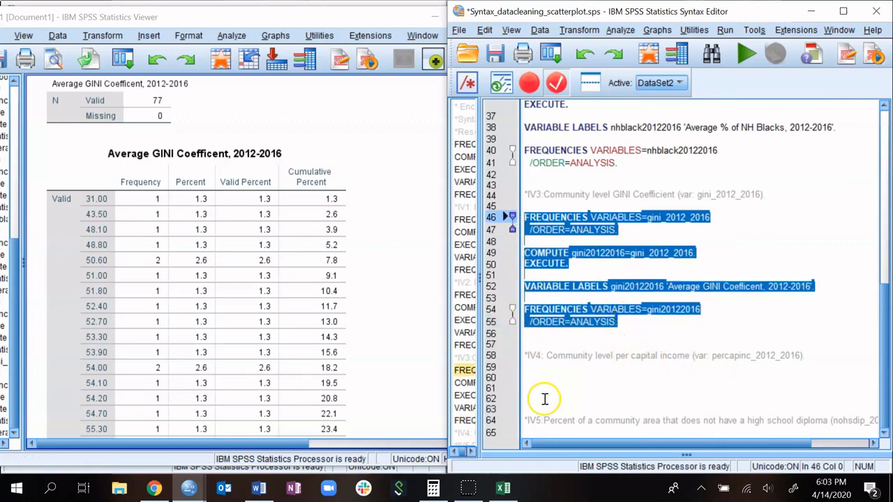
{"action": "left_click", "coordinate": [539, 384]}
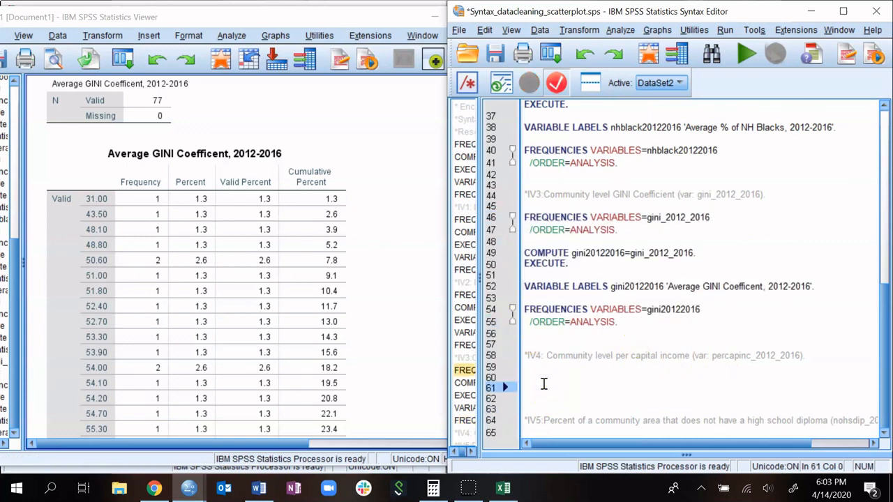
{"action": "key", "text": "ctrl+v"}
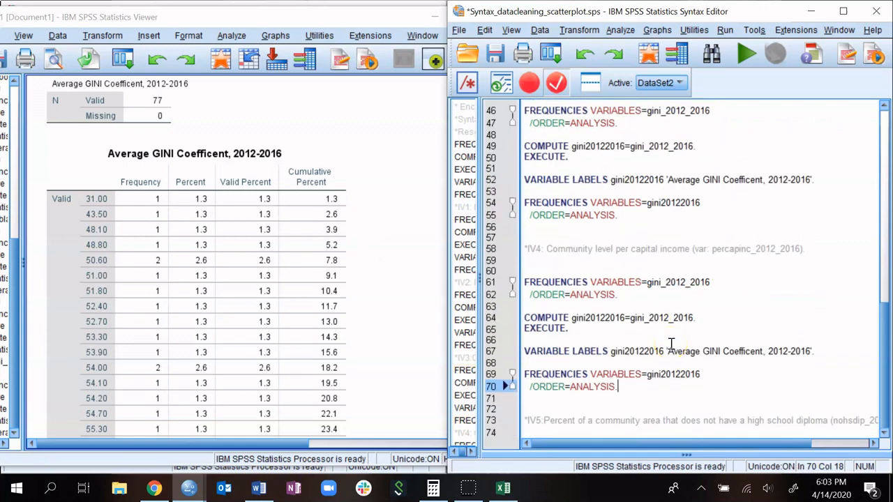
Copy percapinc_2012_2016 from the IV4 comment over gini_2012_2016 in the IV4 block's first FREQUENCIES command.
{"action": "scroll", "coordinate": [677, 311], "scroll_direction": "up", "scroll_amount": 5}
{"action": "scroll", "coordinate": [676, 309], "scroll_direction": "down", "scroll_amount": 3}
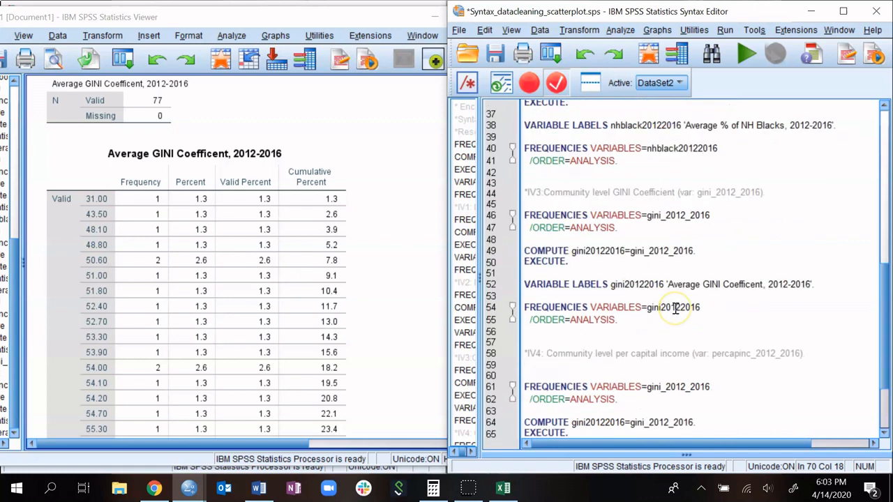
{"action": "scroll", "coordinate": [675, 309], "scroll_direction": "down", "scroll_amount": 3}
{"action": "left_click_drag", "start_coordinate": [712, 248], "coordinate": [799, 247]}
{"action": "key", "text": "ctrl+c"}
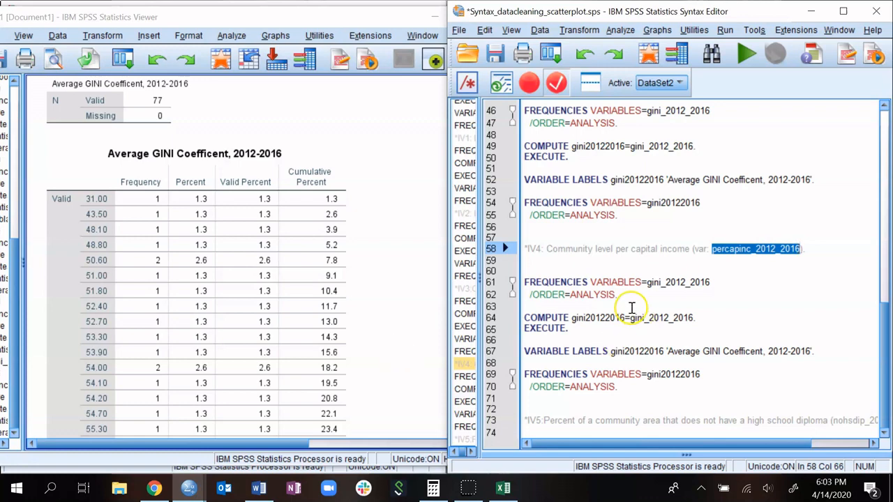
{"action": "double_click", "coordinate": [650, 282]}
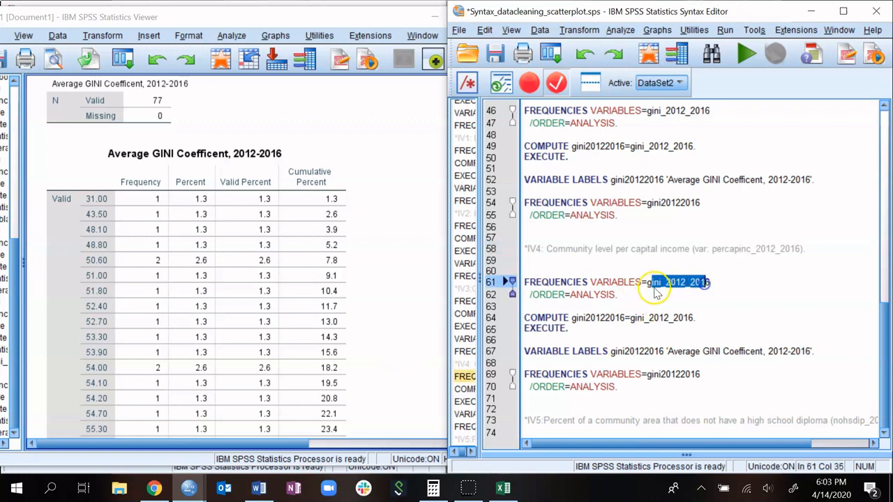
{"action": "left_click_drag", "start_coordinate": [647, 282], "coordinate": [719, 284]}
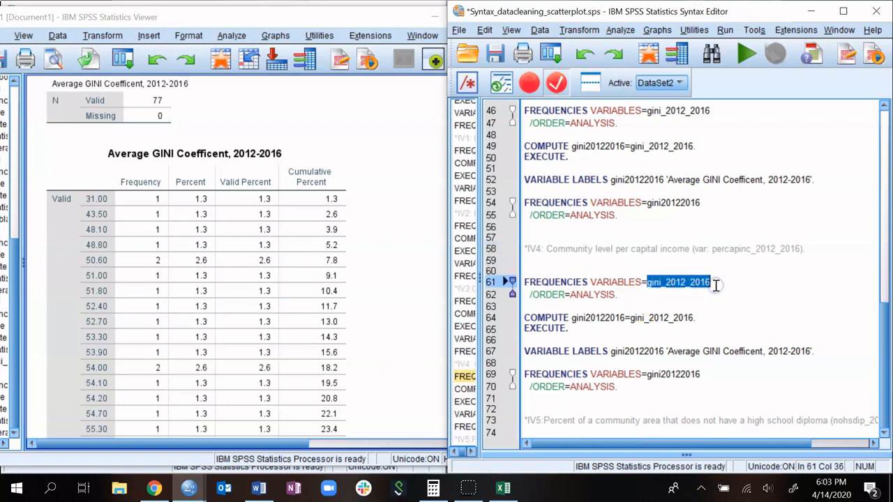
{"action": "key", "text": "ctrl+v"}
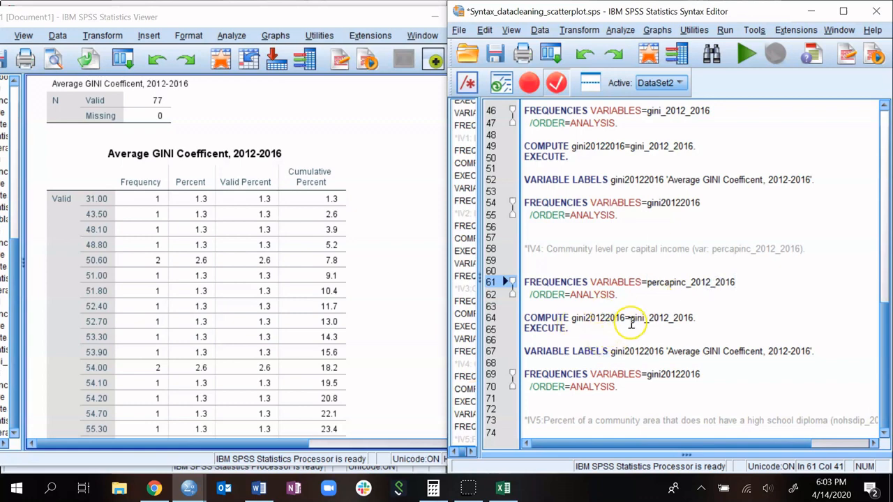
Replace the source variable of the IV4 COMPUTE command with percapinc_2012_2016, removing the stray leading g.
{"action": "left_click_drag", "start_coordinate": [631, 318], "coordinate": [693, 318]}
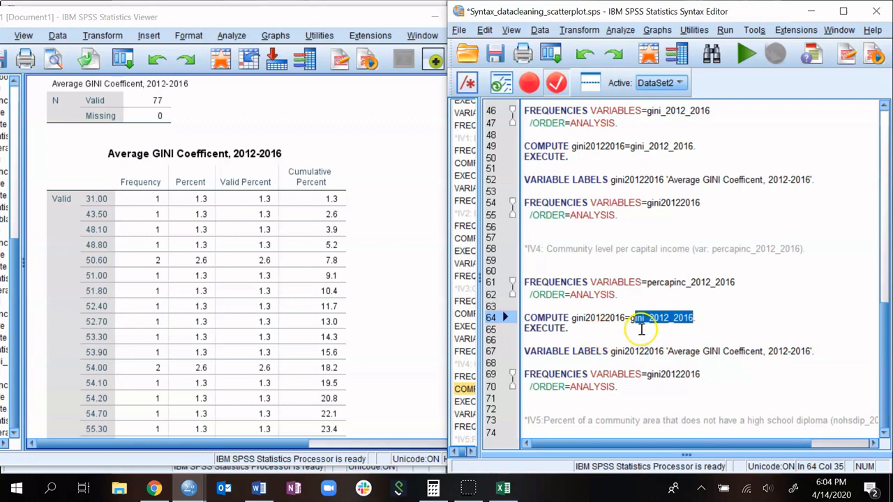
{"action": "left_click_drag", "start_coordinate": [635, 319], "coordinate": [693, 318]}
{"action": "key", "text": "ctrl+v"}
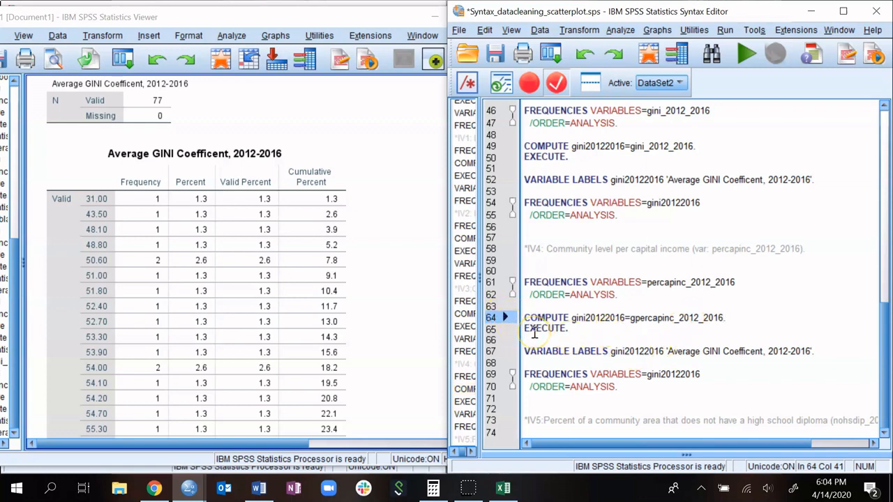
{"action": "left_click_drag", "start_coordinate": [574, 329], "coordinate": [524, 320]}
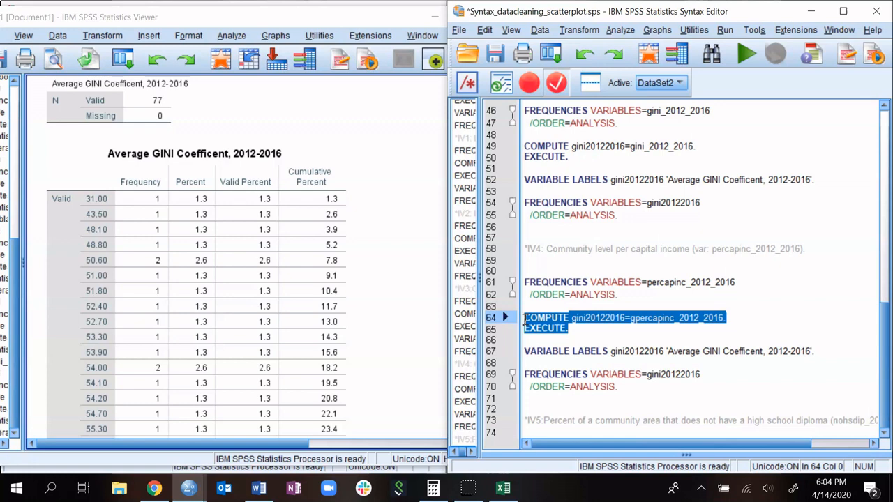
{"action": "left_click", "coordinate": [632, 319]}
{"action": "key", "text": "BackSpace"}
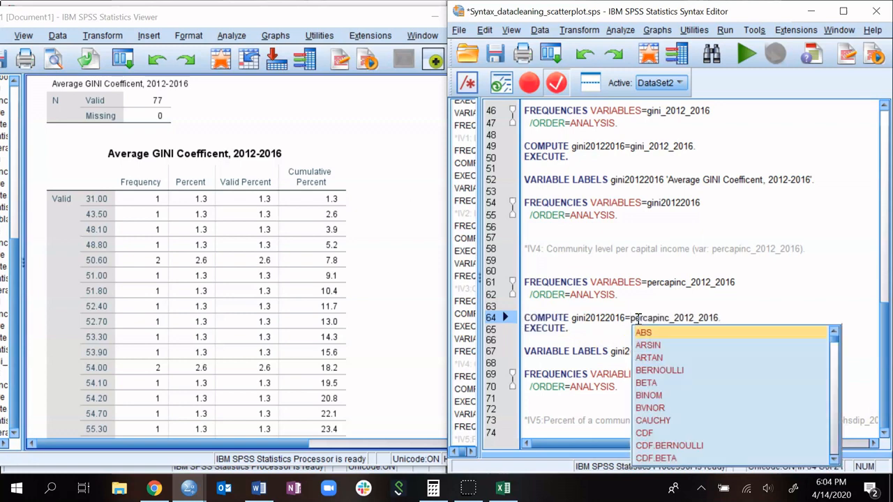
Rename the target variable of the IV4 COMPUTE command to percapinc20122016.
{"action": "double_click", "coordinate": [591, 318]}
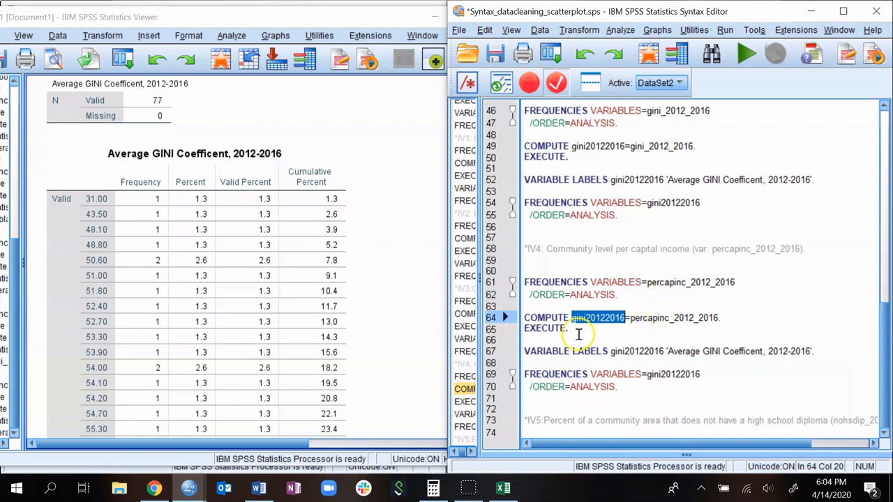
{"action": "left_click_drag", "start_coordinate": [579, 329], "coordinate": [525, 319]}
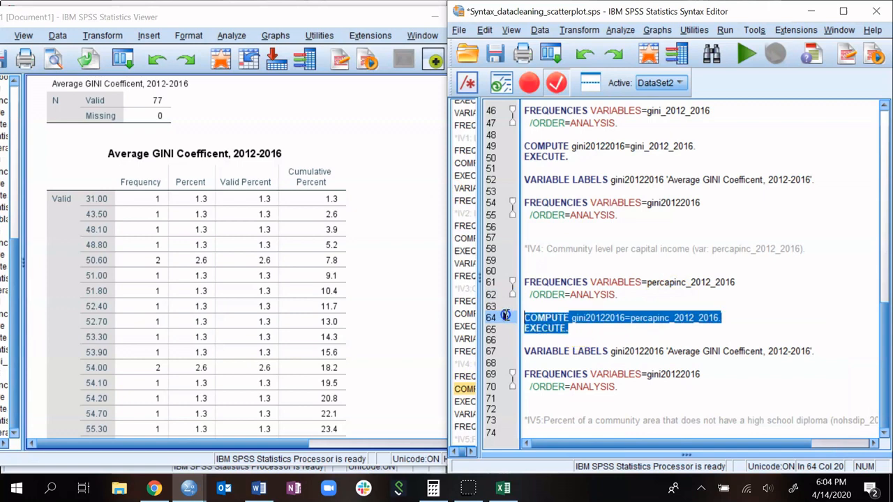
{"action": "double_click", "coordinate": [599, 320]}
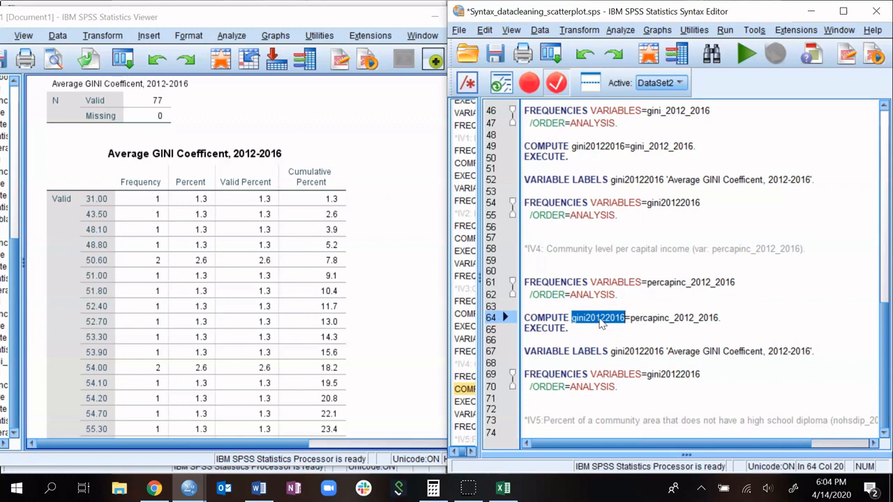
{"action": "left_click", "coordinate": [598, 320]}
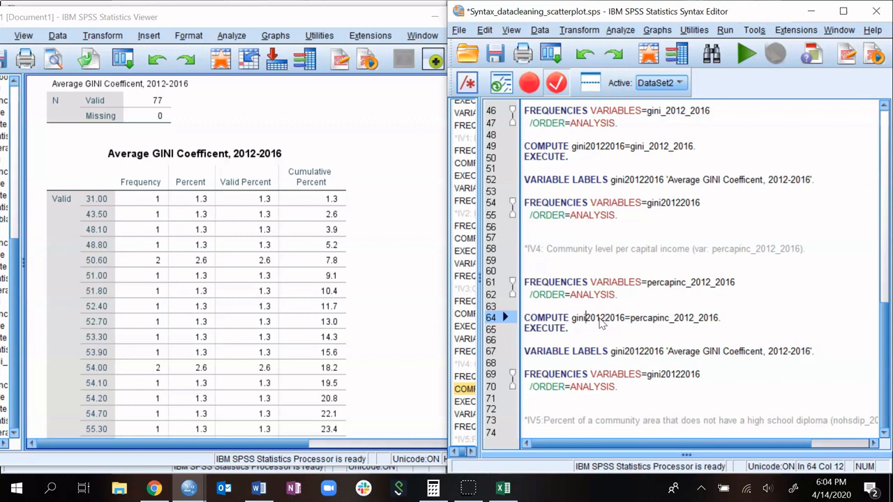
{"action": "key", "text": "BackSpace"}
{"action": "key", "text": "BackSpace"}
{"action": "key", "text": "BackSpace"}
{"action": "key", "text": "BackSpace"}
{"action": "type", "text": "percap"}
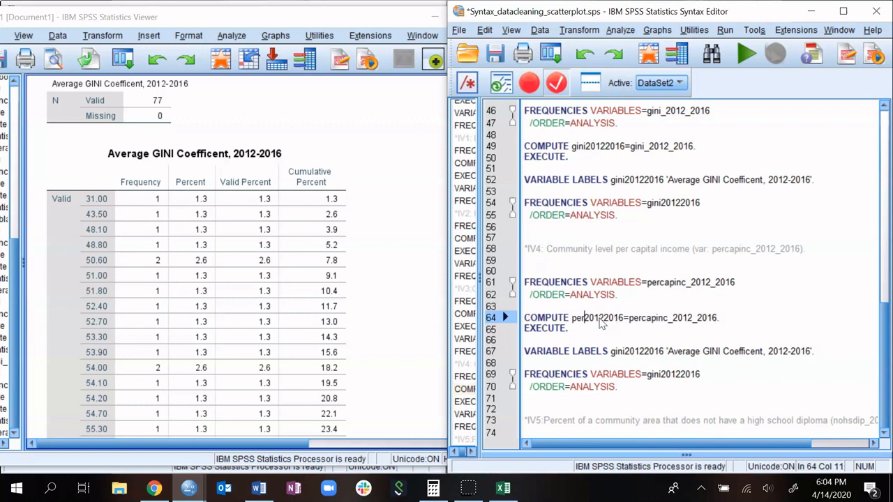
{"action": "type", "text": "inc"}
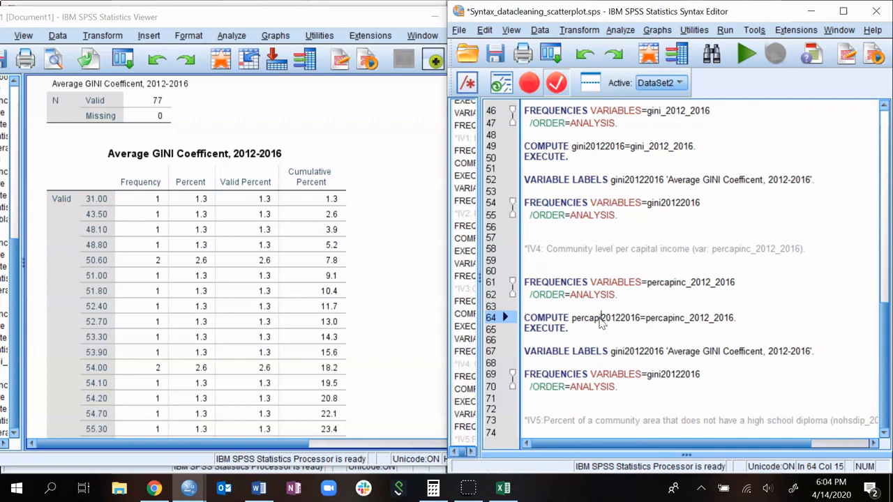
{"action": "left_click", "coordinate": [597, 319]}
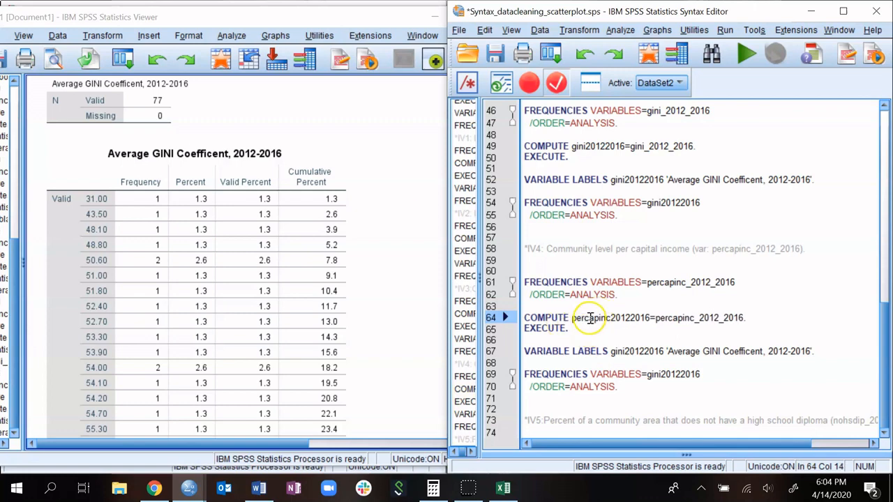
Copy percapinc20122016 from the IV4 COMPUTE command over gini20122016 in the IV4 VARIABLE LABELS and second FREQUENCIES commands.
{"action": "double_click", "coordinate": [590, 318]}
{"action": "key", "text": "ctrl+c"}
{"action": "double_click", "coordinate": [634, 352]}
{"action": "key", "text": "ctrl+v"}
{"action": "double_click", "coordinate": [655, 375]}
{"action": "key", "text": "ctrl+v"}
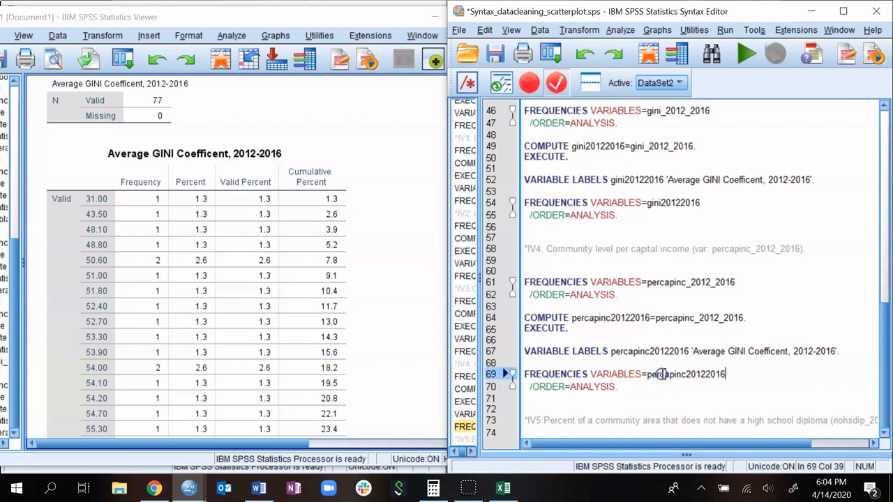
Change the IV4 variable label to 'Average Per Capita Income, 2012-2016' and run all the IV4 commands.
{"action": "left_click_drag", "start_coordinate": [728, 351], "coordinate": [790, 351]}
{"action": "type", "text": "Per"}
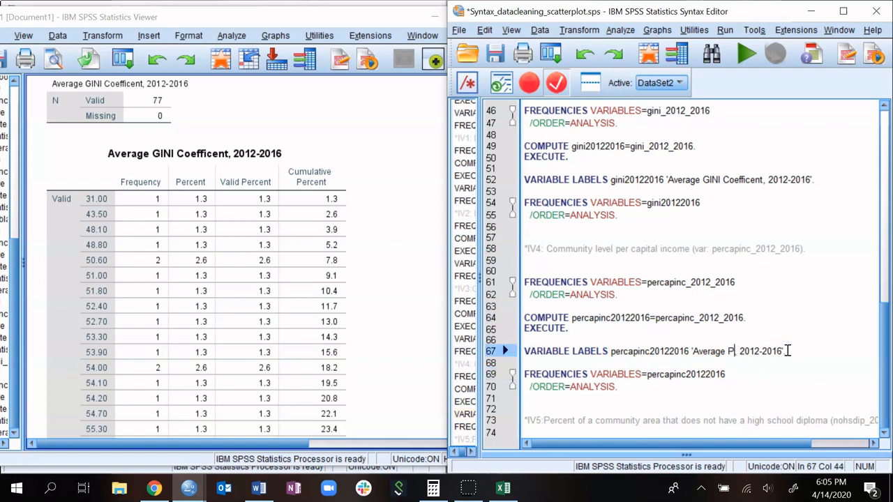
{"action": "type", "text": " Capita Inco"}
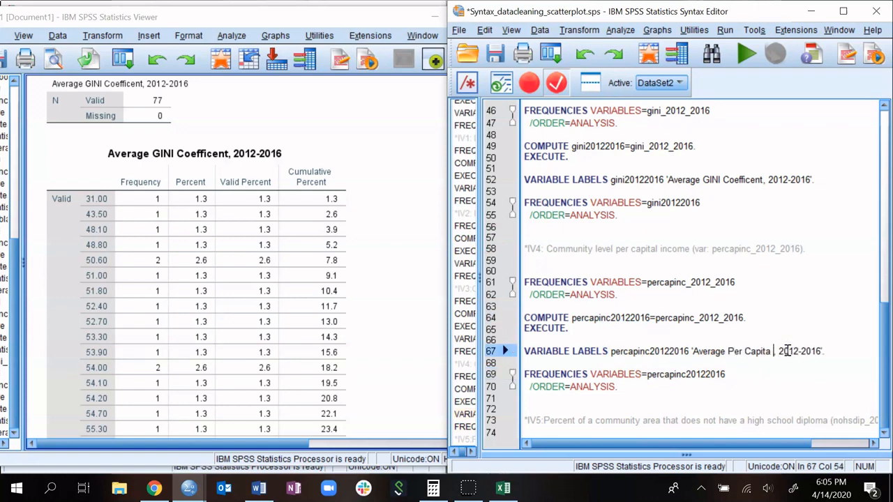
{"action": "type", "text": "me,"}
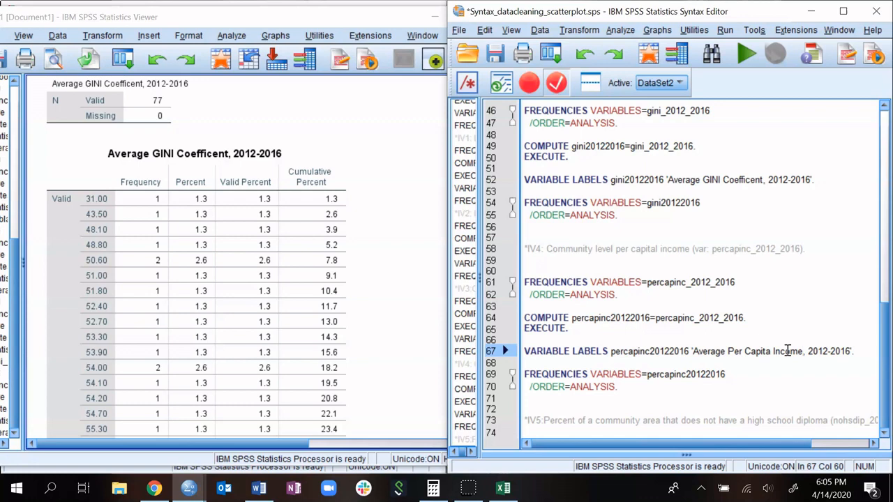
{"action": "left_click_drag", "start_coordinate": [652, 389], "coordinate": [460, 260]}
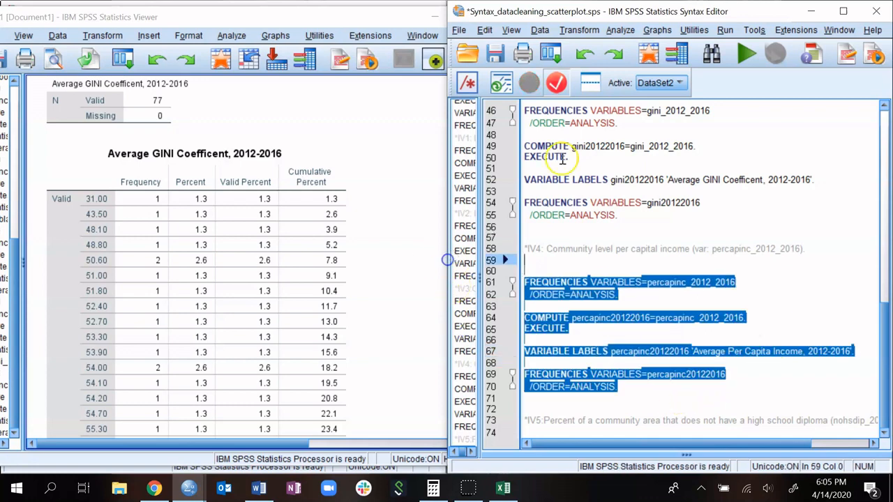
{"action": "left_click", "coordinate": [734, 61]}
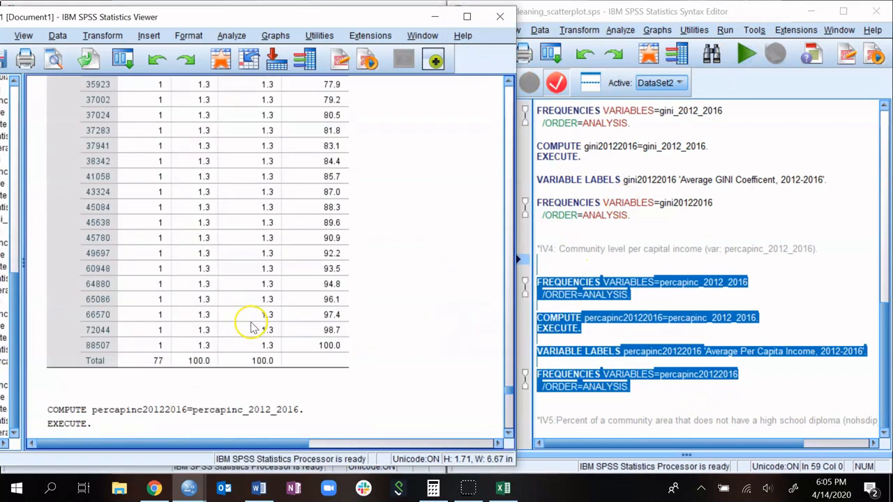
Examine the output log and both per capita income frequency tables, comparing the original and computed variables' lowest and highest values.
{"action": "scroll", "coordinate": [252, 323], "scroll_direction": "up", "scroll_amount": 11}
{"action": "scroll", "coordinate": [252, 323], "scroll_direction": "down", "scroll_amount": 1}
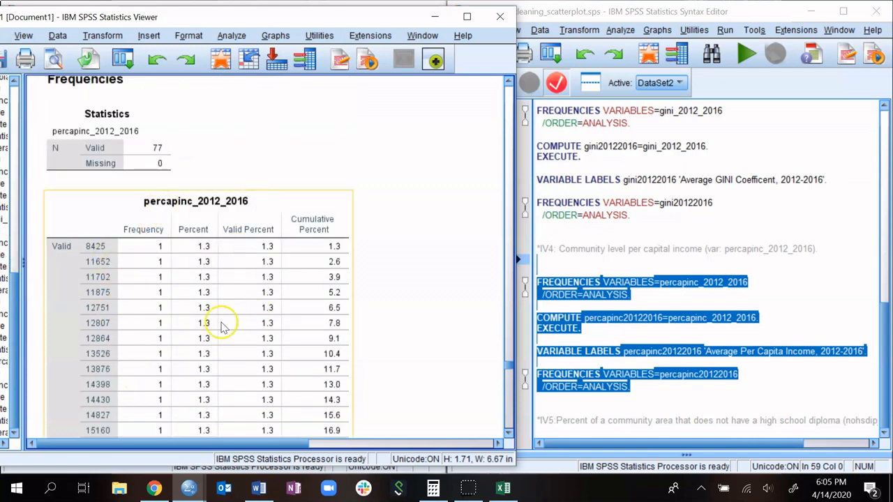
{"action": "scroll", "coordinate": [215, 335], "scroll_direction": "down", "scroll_amount": 5}
{"action": "scroll", "coordinate": [215, 337], "scroll_direction": "down", "scroll_amount": 20}
{"action": "scroll", "coordinate": [214, 337], "scroll_direction": "up", "scroll_amount": 11}
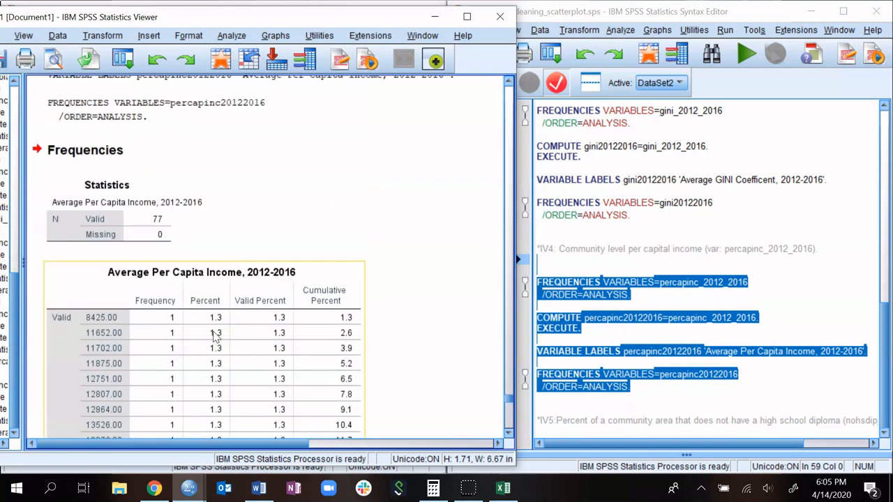
{"action": "scroll", "coordinate": [215, 337], "scroll_direction": "down", "scroll_amount": 17}
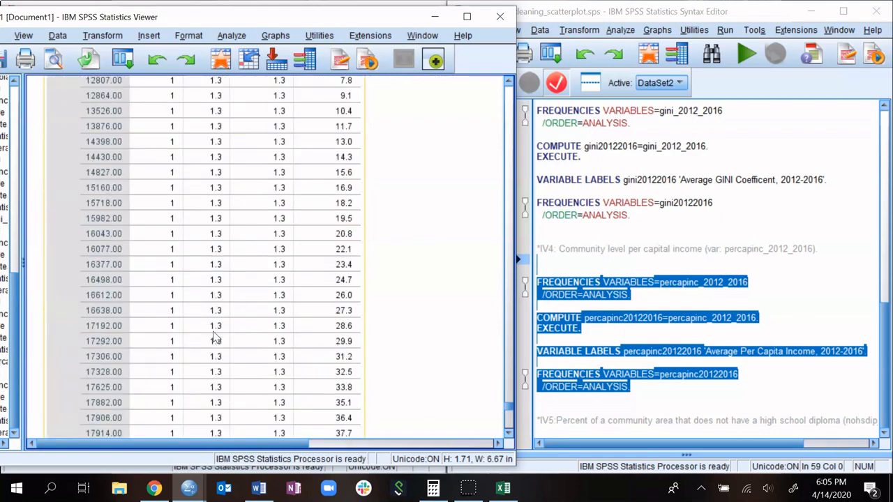
{"action": "scroll", "coordinate": [215, 337], "scroll_direction": "up", "scroll_amount": 20}
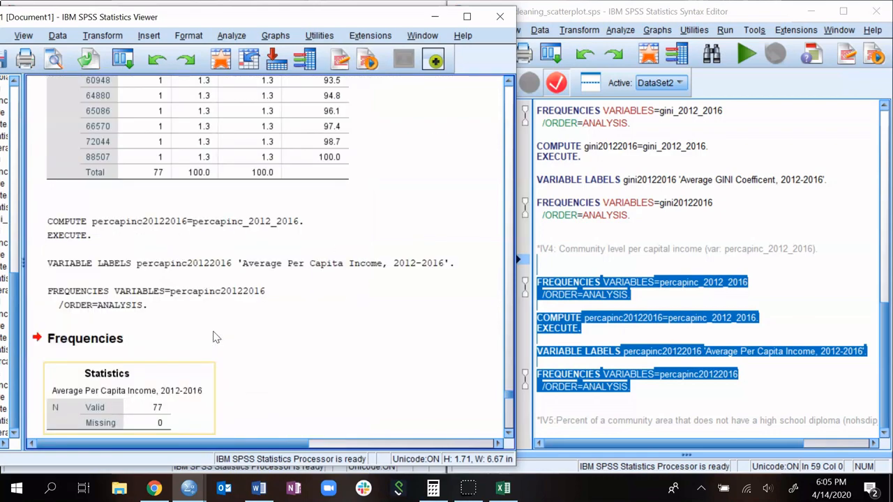
{"action": "scroll", "coordinate": [215, 337], "scroll_direction": "down", "scroll_amount": 3}
{"action": "scroll", "coordinate": [215, 337], "scroll_direction": "down", "scroll_amount": 9}
{"action": "scroll", "coordinate": [215, 337], "scroll_direction": "up", "scroll_amount": 6}
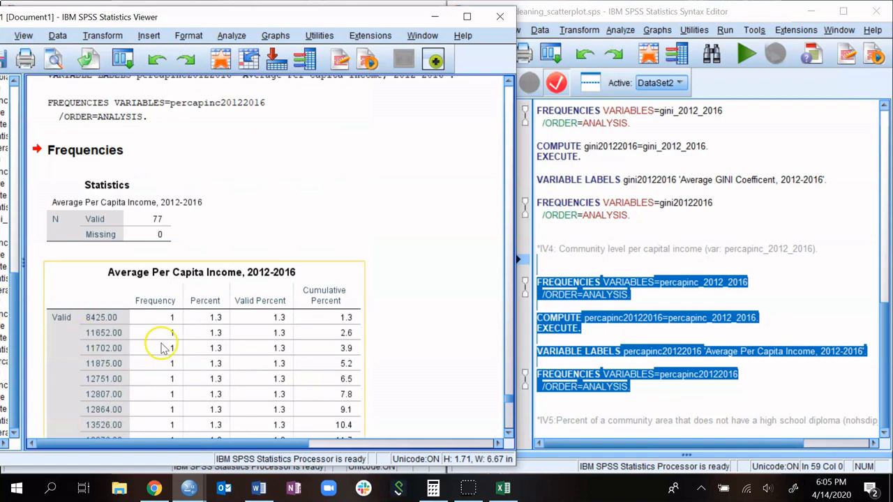
{"action": "left_click", "coordinate": [87, 328]}
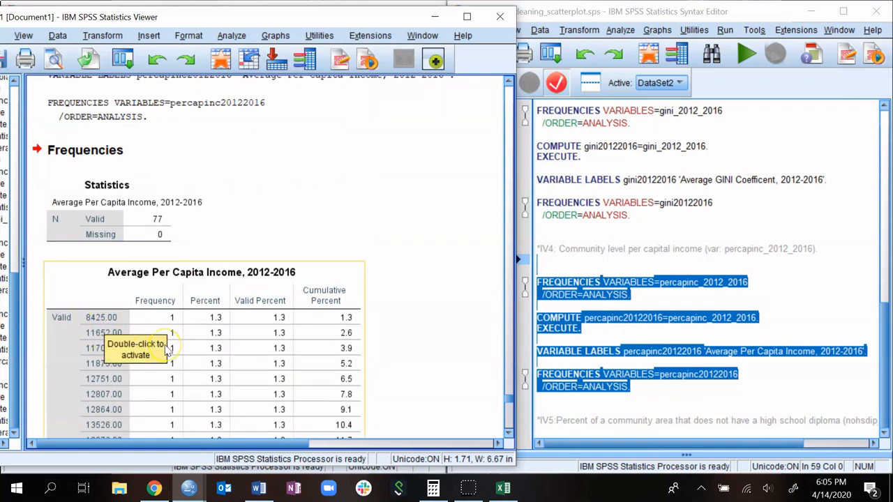
{"action": "scroll", "coordinate": [167, 352], "scroll_direction": "down", "scroll_amount": 10}
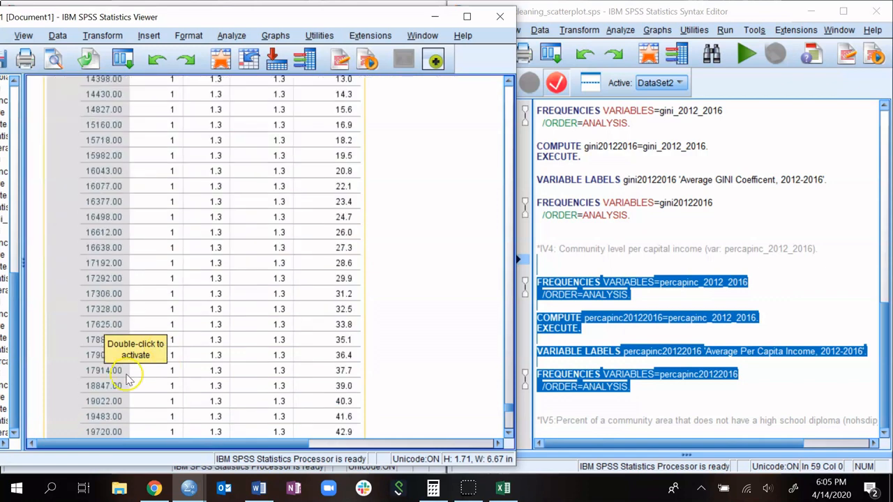
{"action": "scroll", "coordinate": [139, 268], "scroll_direction": "up", "scroll_amount": 5}
{"action": "left_click", "coordinate": [140, 267]}
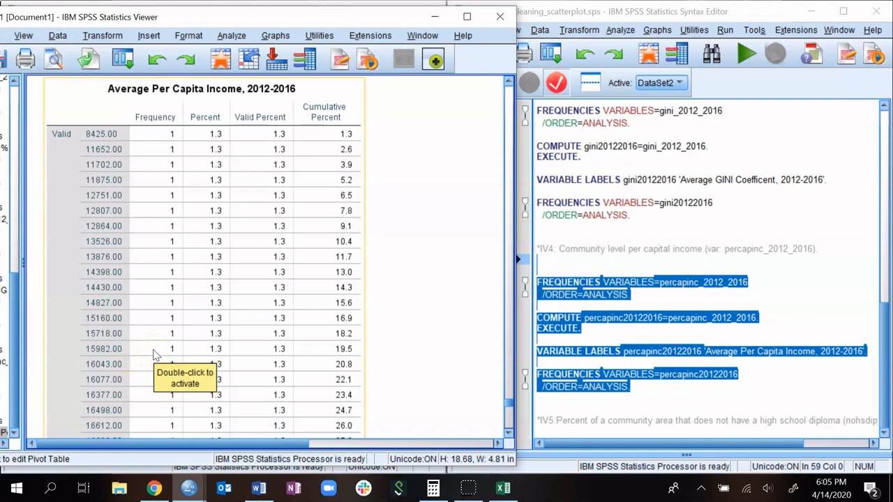
{"action": "scroll", "coordinate": [155, 354], "scroll_direction": "down", "scroll_amount": 15}
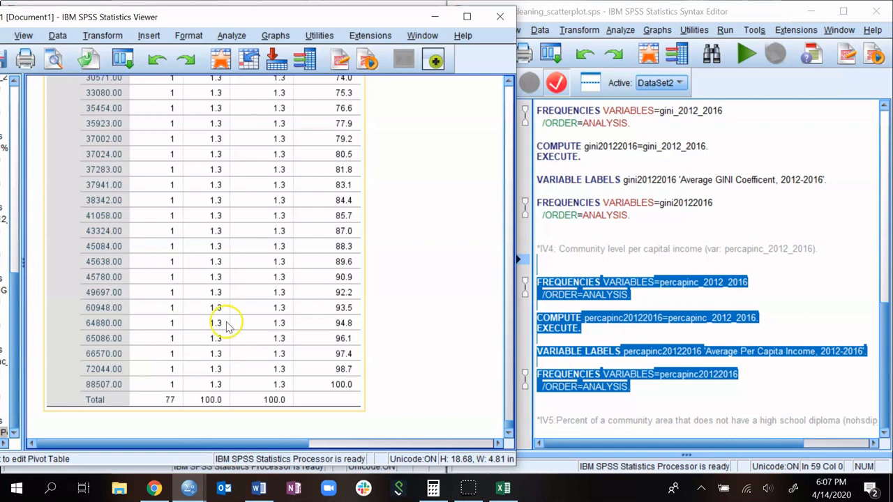
Copy the IV4 commands, from the first FREQUENCIES to the last, and paste them below the IV5 high school diploma comment.
{"action": "left_click", "coordinate": [598, 262]}
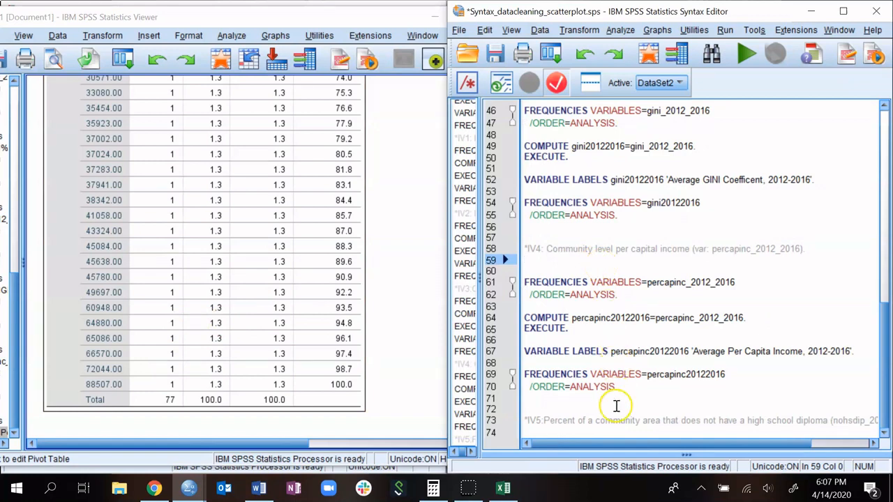
{"action": "left_click", "coordinate": [635, 434]}
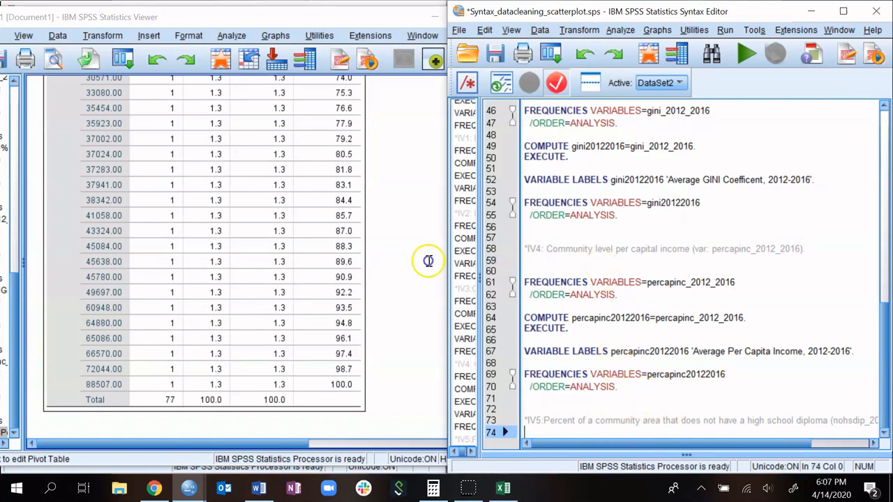
{"action": "left_click", "coordinate": [514, 283], "text": "shift"}
{"action": "key", "text": "ctrl+c"}
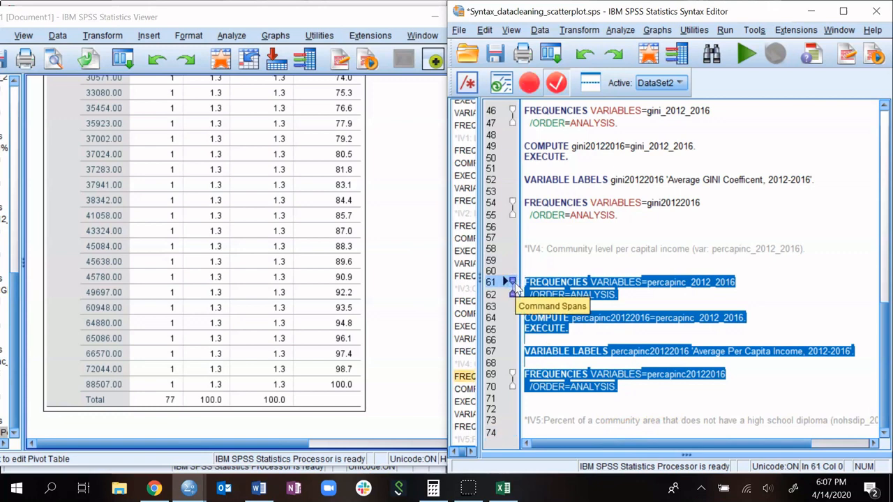
{"action": "left_click", "coordinate": [609, 433]}
{"action": "key", "text": "Return"}
{"action": "key", "text": "Return"}
{"action": "key", "text": "Return"}
{"action": "key", "text": "Return"}
{"action": "key", "text": "Return"}
{"action": "key", "text": "Return"}
{"action": "key", "text": "Return"}
{"action": "key", "text": "Return"}
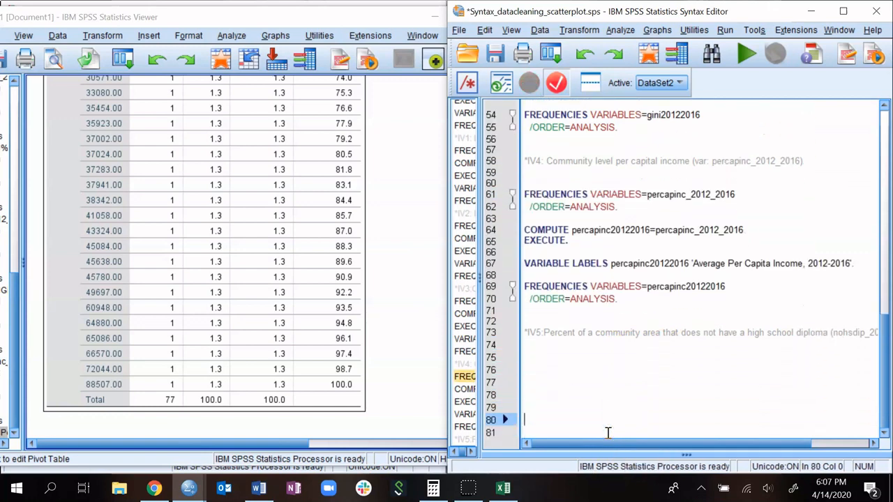
{"action": "key", "text": "Up"}
{"action": "key", "text": "Up"}
{"action": "key", "text": "Up"}
{"action": "key", "text": "Up"}
{"action": "key", "text": "Up"}
{"action": "key", "text": "Up"}
{"action": "key", "text": "Up"}
{"action": "key", "text": "ctrl+v"}
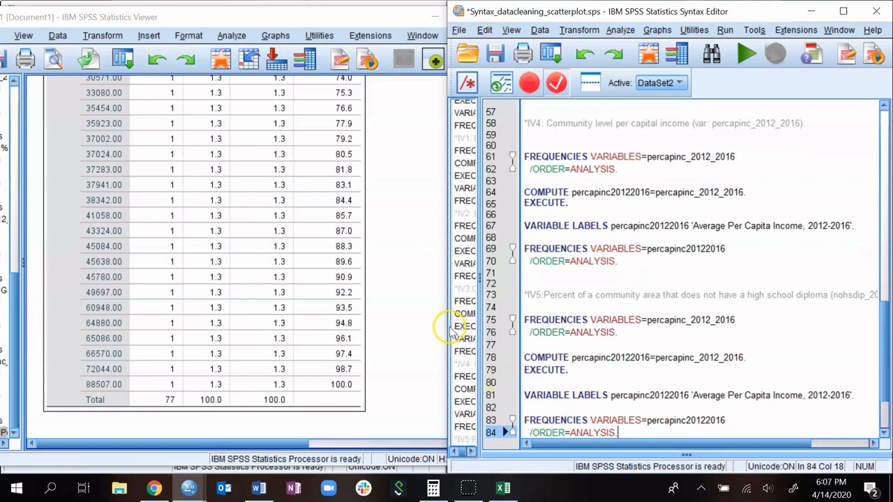
Copy nohsdip_2012_2016 from the IV5 comment over percapinc_2012_2016 in the IV5 block's first FREQUENCIES command and its COMPUTE command.
{"action": "left_click_drag", "start_coordinate": [441, 294], "coordinate": [371, 281]}
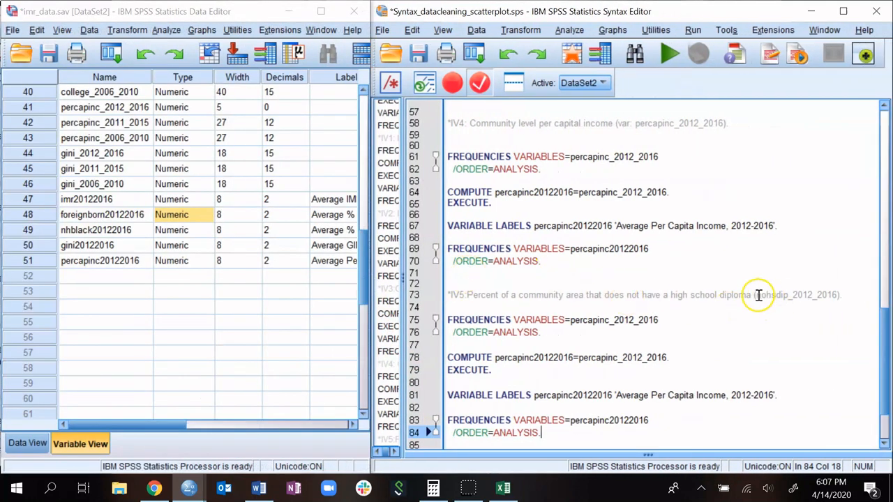
{"action": "left_click_drag", "start_coordinate": [756, 294], "coordinate": [838, 294]}
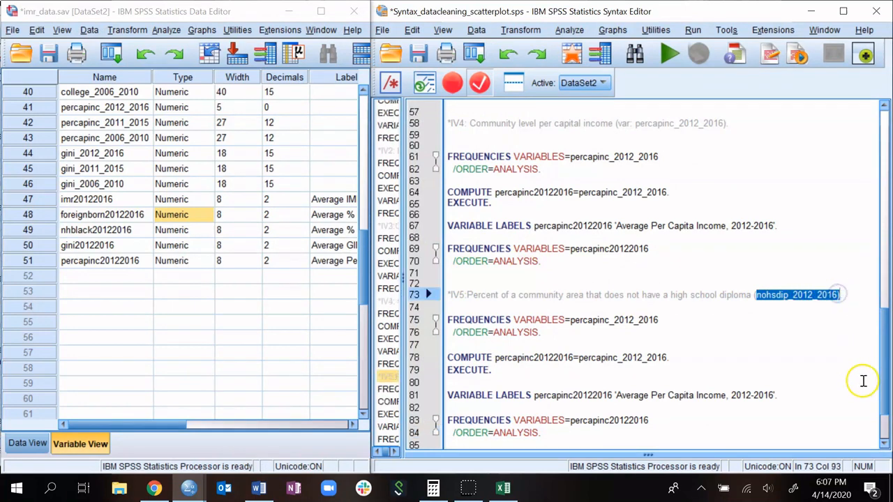
{"action": "left_click", "coordinate": [840, 295]}
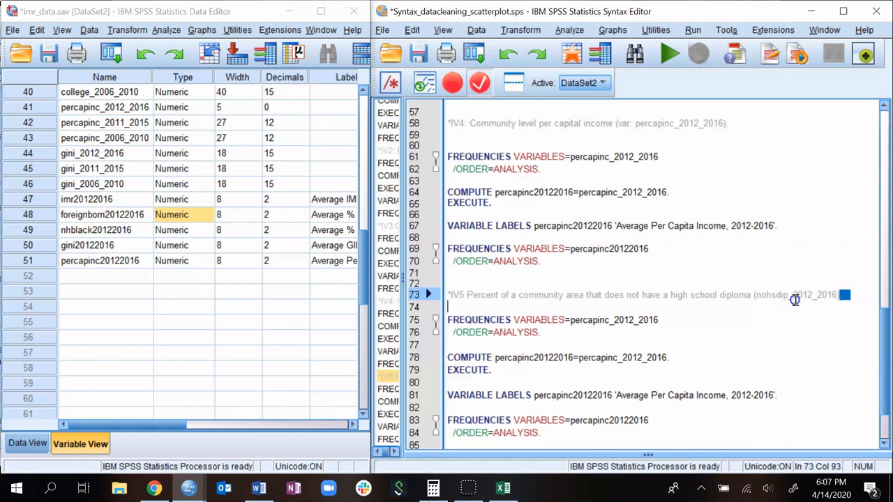
{"action": "left_click", "coordinate": [769, 296]}
{"action": "left_click_drag", "start_coordinate": [755, 295], "coordinate": [837, 292]}
{"action": "key", "text": "ctrl+c"}
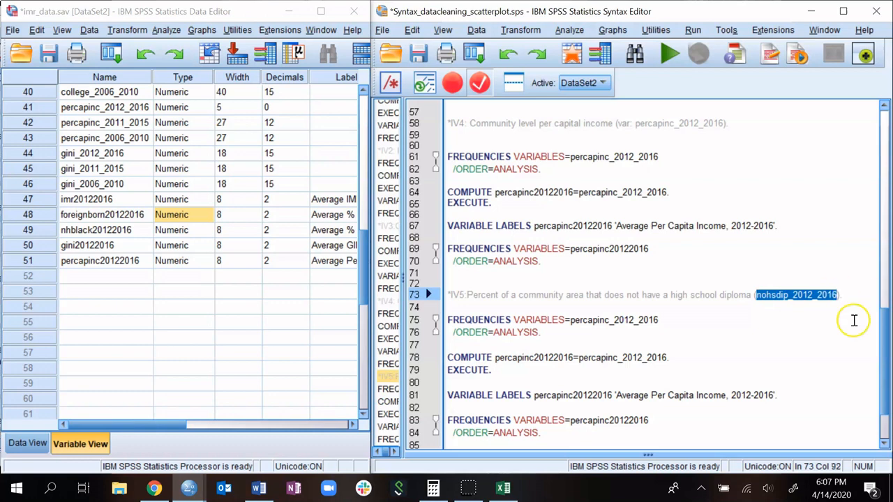
{"action": "left_click", "coordinate": [611, 319]}
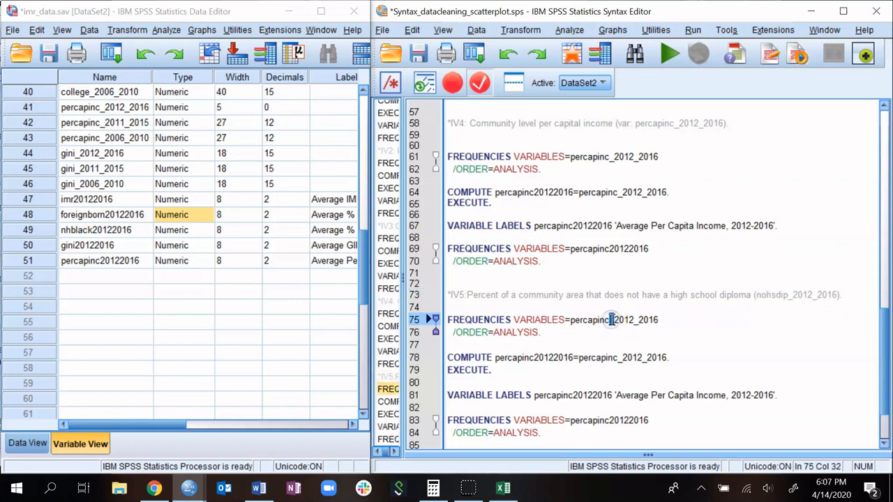
{"action": "key", "text": "ctrl+v"}
{"action": "double_click", "coordinate": [612, 319]}
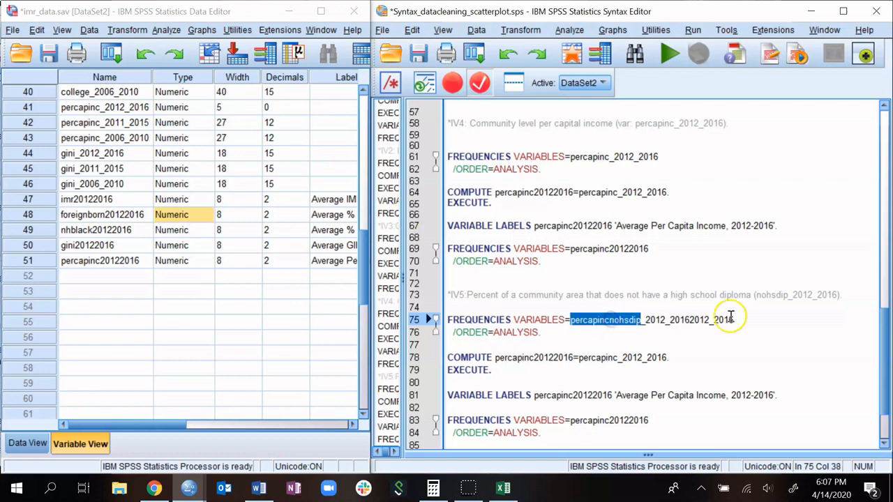
{"action": "left_click_drag", "start_coordinate": [734, 320], "coordinate": [574, 328]}
{"action": "key", "text": "ctrl+v"}
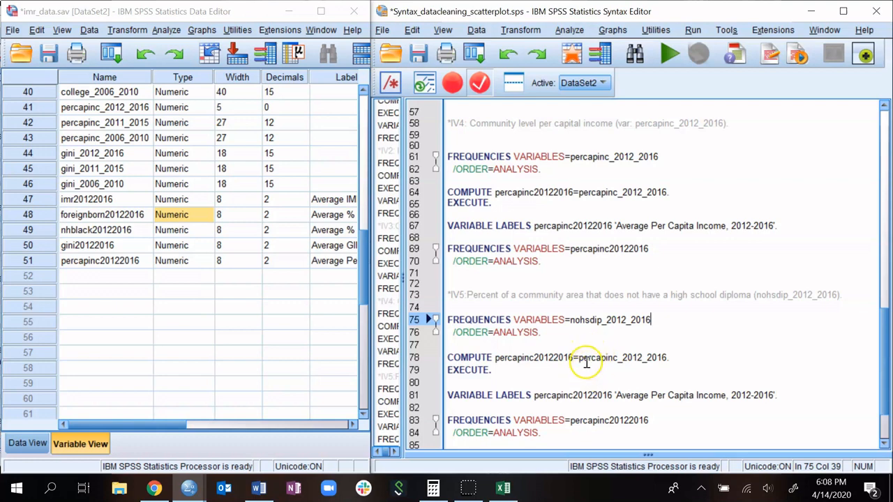
{"action": "left_click_drag", "start_coordinate": [579, 357], "coordinate": [668, 358]}
{"action": "key", "text": "ctrl+v"}
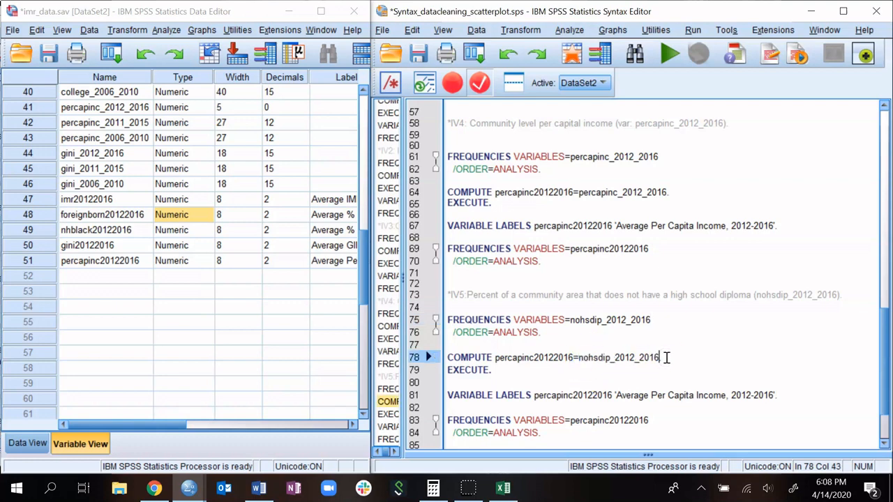
Rename the target variable in the IV5 block's COMPUTE command to nohsdip20122016.
{"action": "left_click", "coordinate": [520, 357]}
{"action": "left_click", "coordinate": [534, 358]}
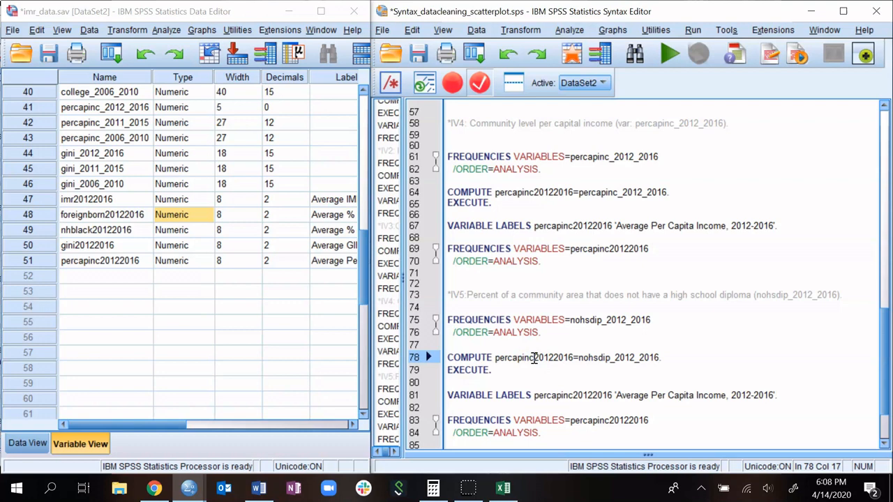
{"action": "key", "text": "BackSpace"}
{"action": "key", "text": "BackSpace"}
{"action": "key", "text": "BackSpace"}
{"action": "key", "text": "BackSpace"}
{"action": "key", "text": "BackSpace"}
{"action": "key", "text": "BackSpace"}
{"action": "key", "text": "BackSpace"}
{"action": "key", "text": "BackSpace"}
{"action": "key", "text": "BackSpace"}
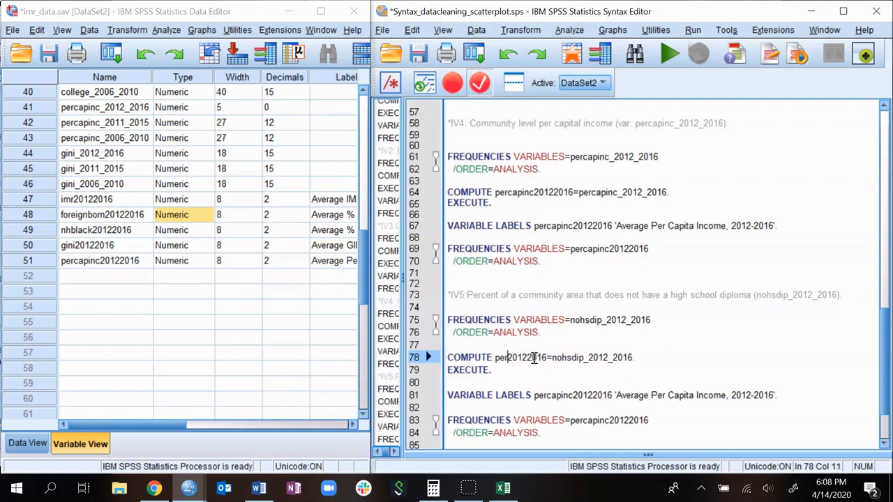
{"action": "type", "text": "noh"}
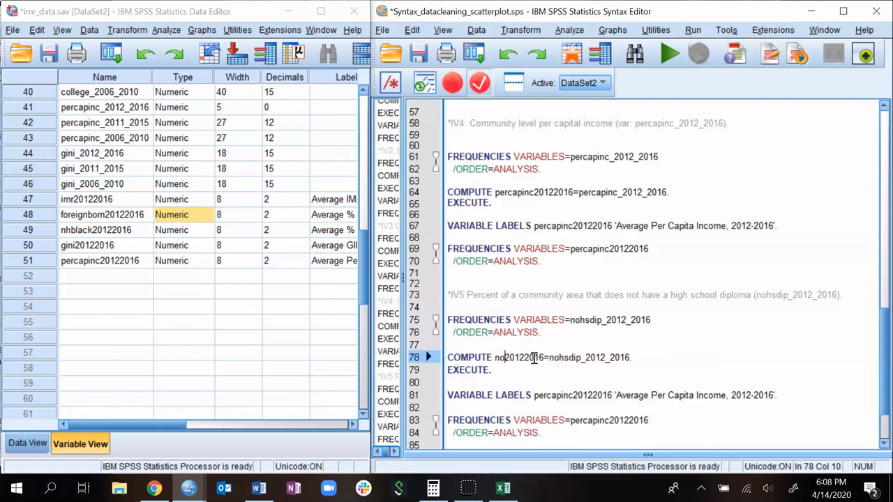
{"action": "type", "text": "sdiploma"}
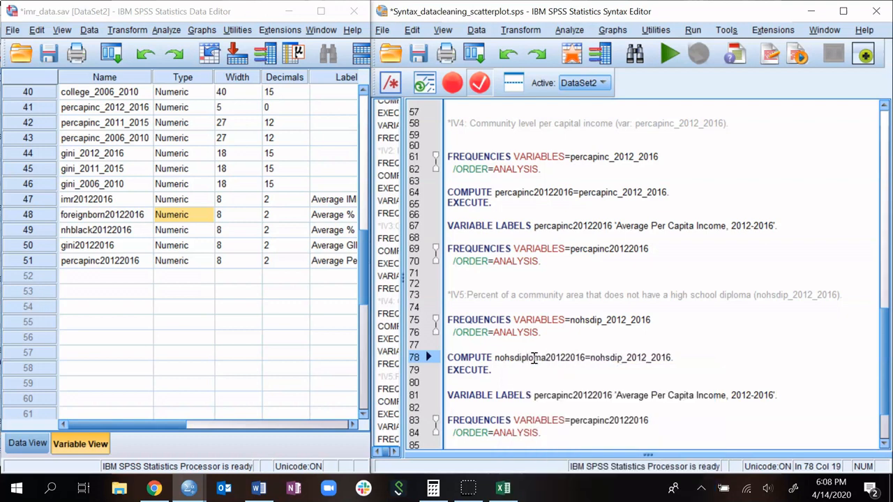
{"action": "key", "text": "BackSpace"}
{"action": "key", "text": "BackSpace"}
{"action": "key", "text": "BackSpace"}
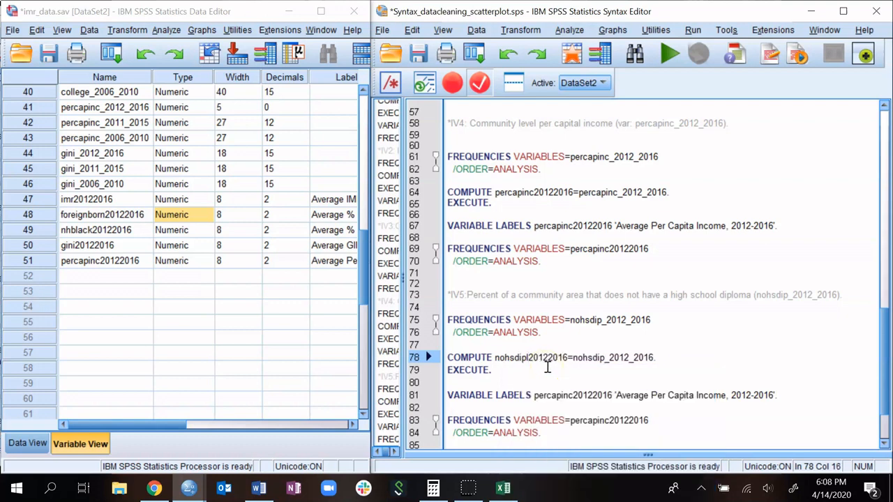
{"action": "key", "text": "BackSpace"}
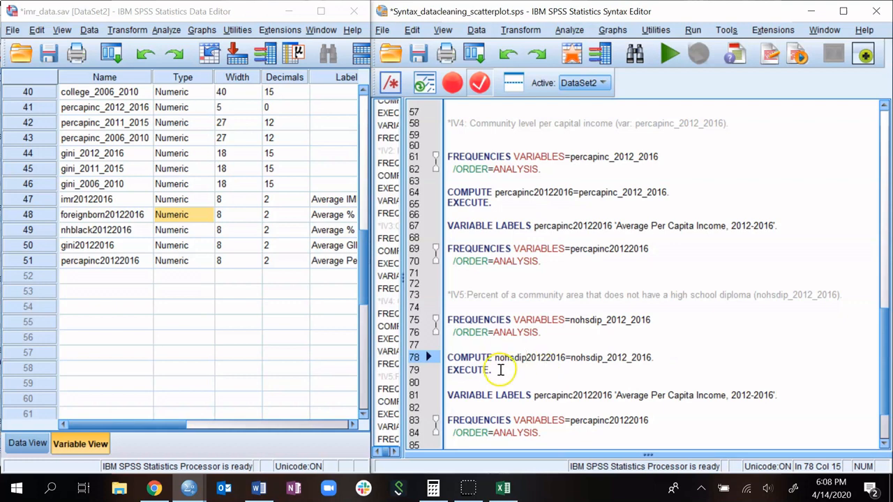
Copy nohsdip20122016 from the COMPUTE command over percapinc20122016 in the IV5 block's VARIABLE LABELS and last FREQUENCIES commands.
{"action": "left_click_drag", "start_coordinate": [498, 371], "coordinate": [448, 357]}
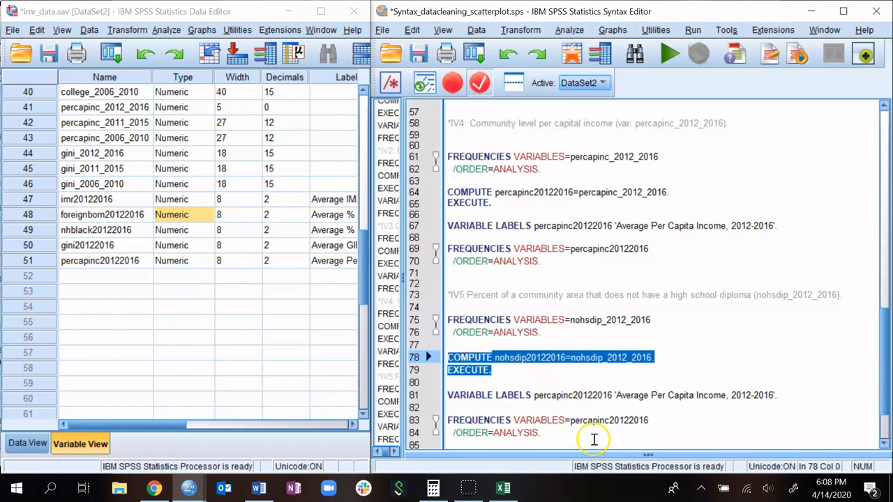
{"action": "double_click", "coordinate": [529, 357]}
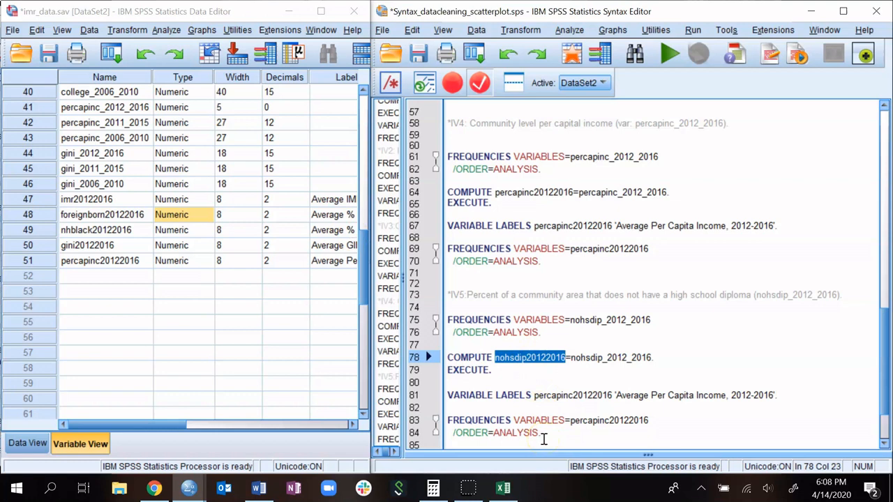
{"action": "double_click", "coordinate": [571, 395]}
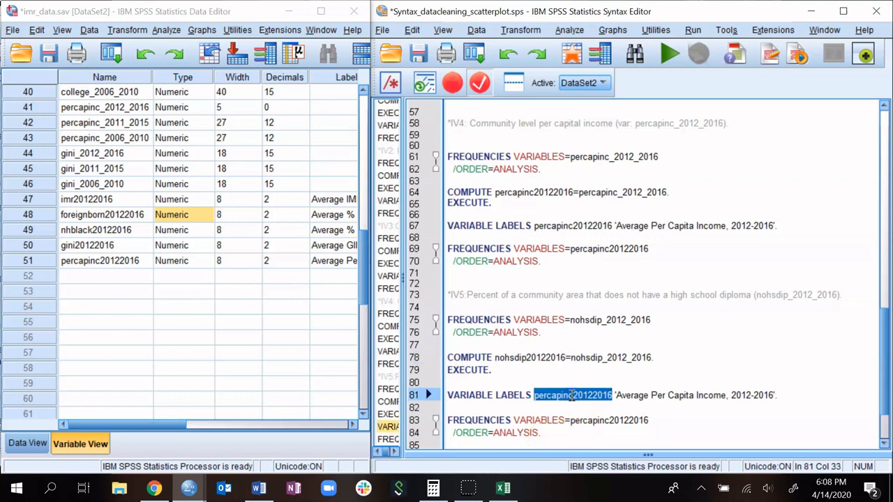
{"action": "type", "text": "nohsdip20122016"}
{"action": "double_click", "coordinate": [584, 420]}
{"action": "type", "text": "nohsdip20122016"}
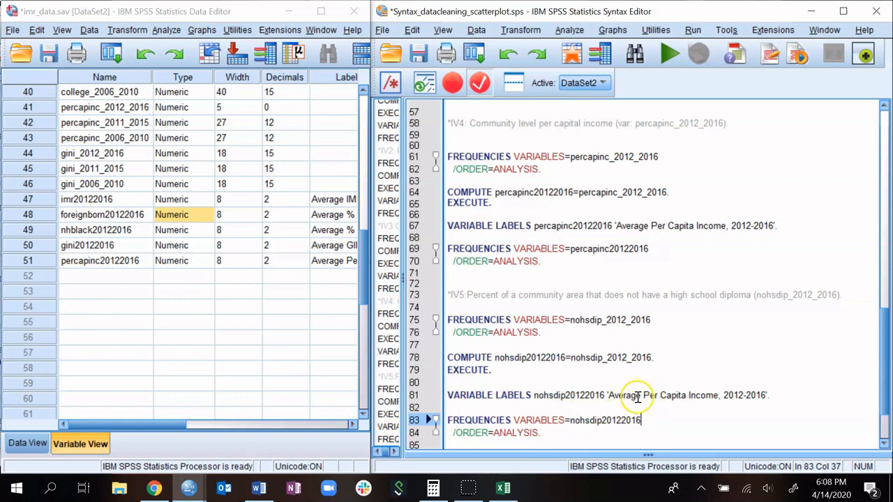
Change the IV5 variable label to 'Average % of Residents without a HS Diploma, 2012-2016'.
{"action": "left_click_drag", "start_coordinate": [643, 395], "coordinate": [718, 398]}
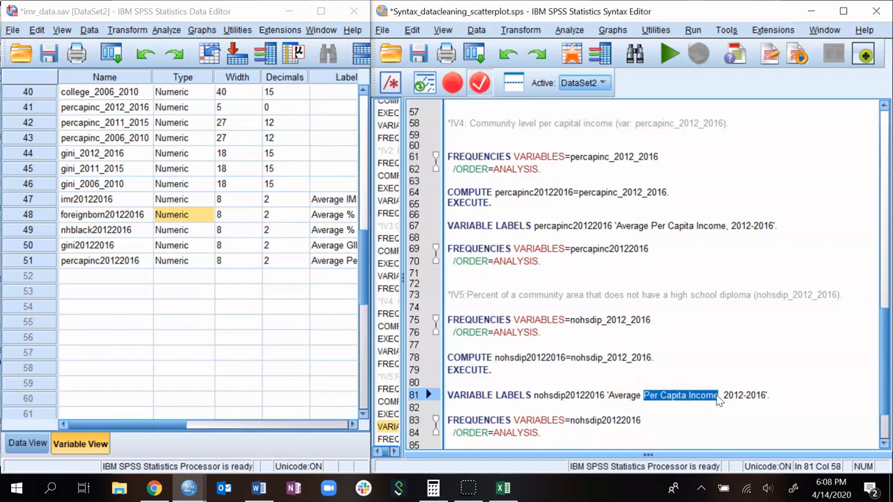
{"action": "type", "text": "% of re"}
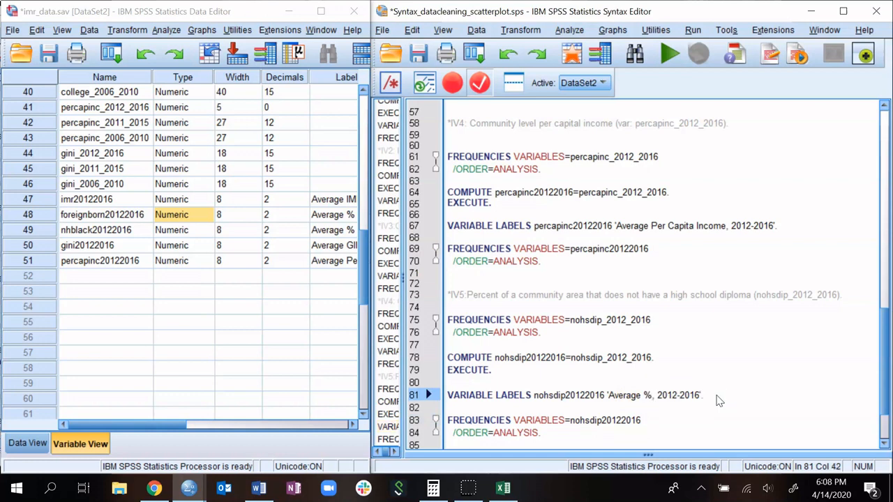
{"action": "key", "text": "BackSpace"}
{"action": "key", "text": "BackSpace"}
{"action": "type", "text": "Residents without a h"}
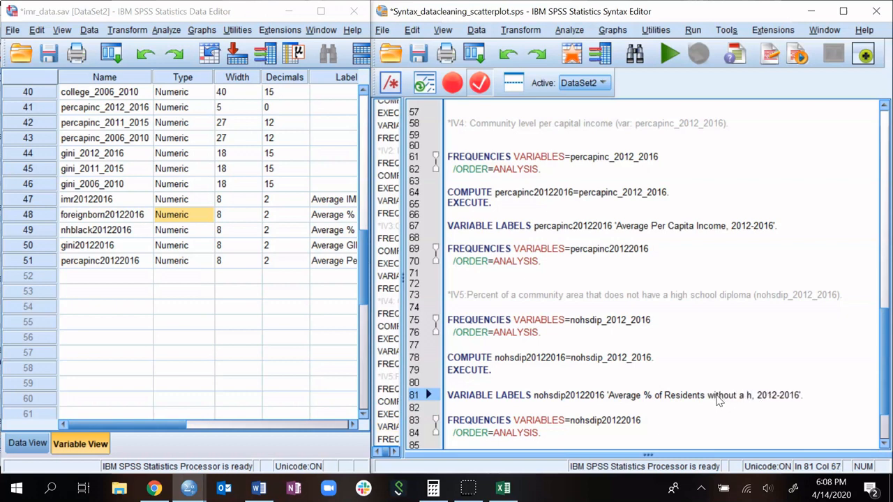
{"action": "key", "text": "BackSpace"}
{"action": "type", "text": "HS "}
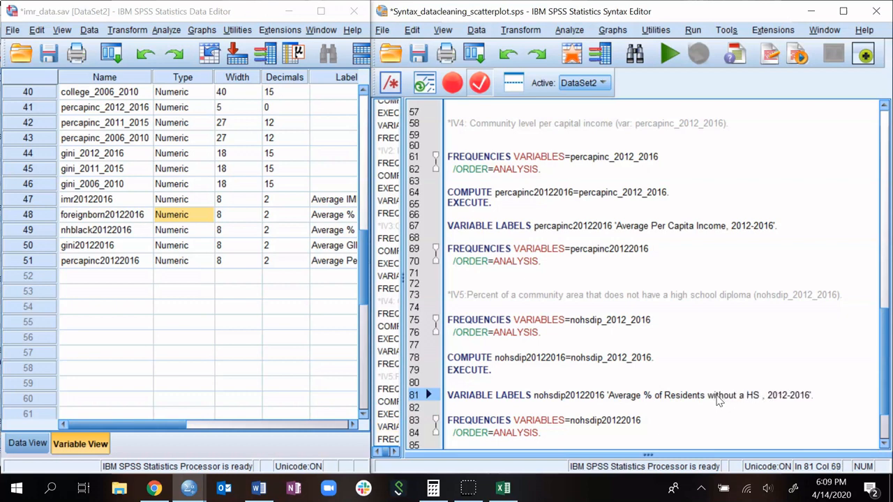
{"action": "type", "text": "Diploam"}
{"action": "key", "text": "BackSpace"}
{"action": "key", "text": "BackSpace"}
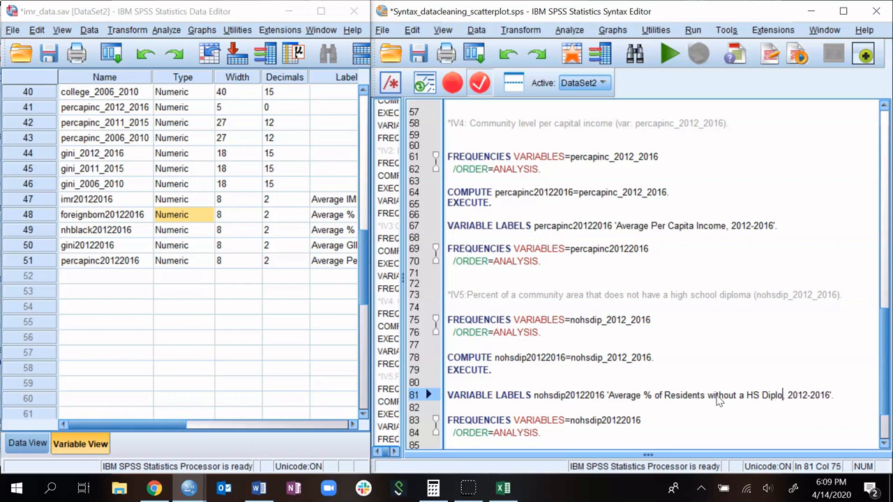
{"action": "type", "text": "ma"}
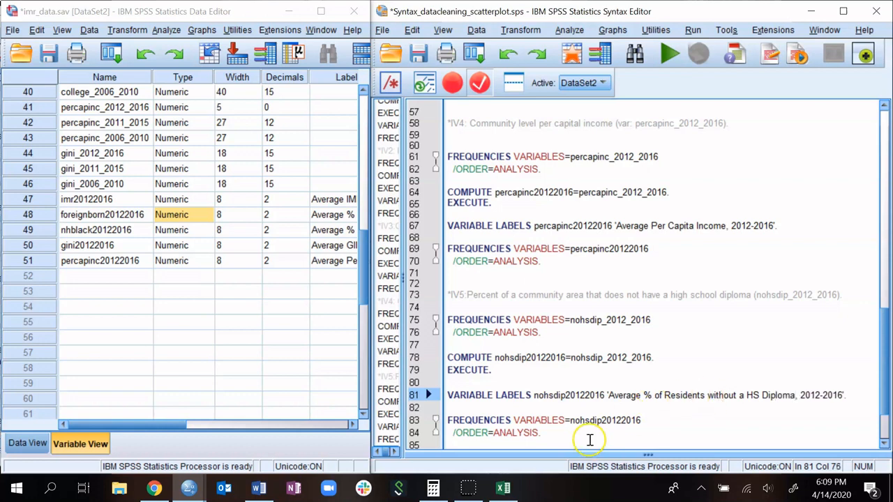
Check the nohsdip variable names in the IV5 block and run all its commands, from the first FREQUENCIES to the last.
{"action": "left_click", "coordinate": [542, 396]}
{"action": "left_click", "coordinate": [482, 357]}
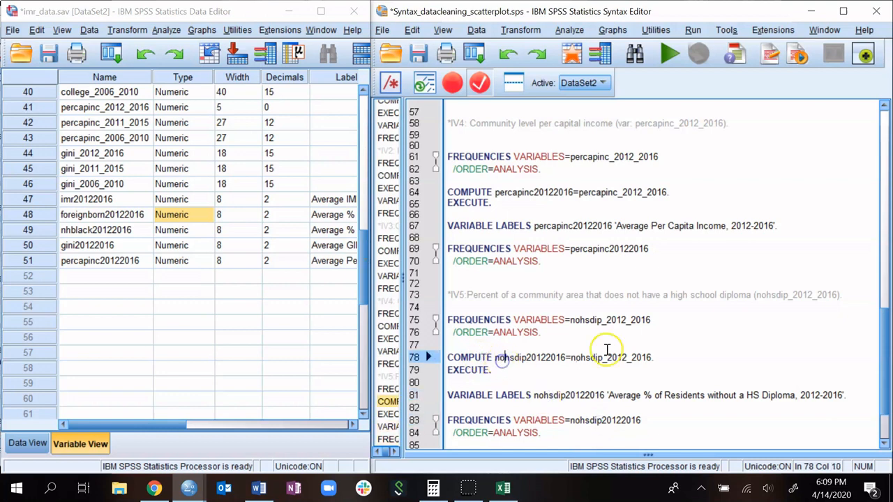
{"action": "left_click", "coordinate": [601, 321]}
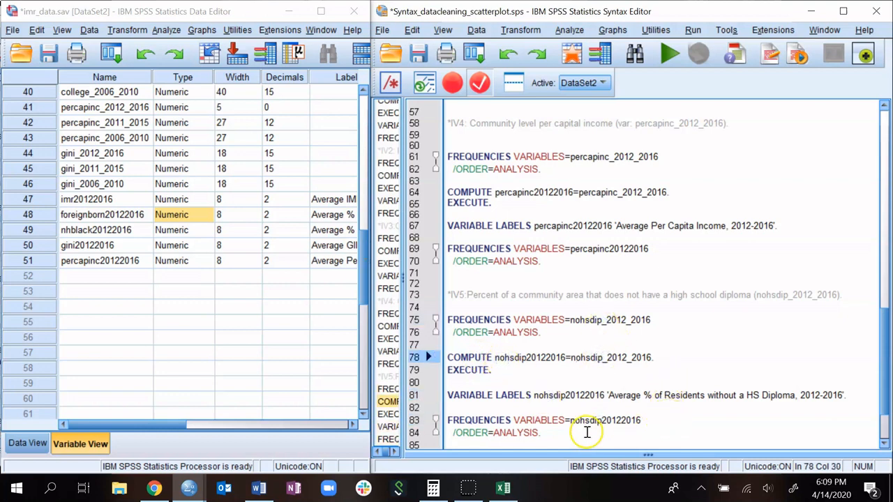
{"action": "left_click_drag", "start_coordinate": [562, 431], "coordinate": [447, 320]}
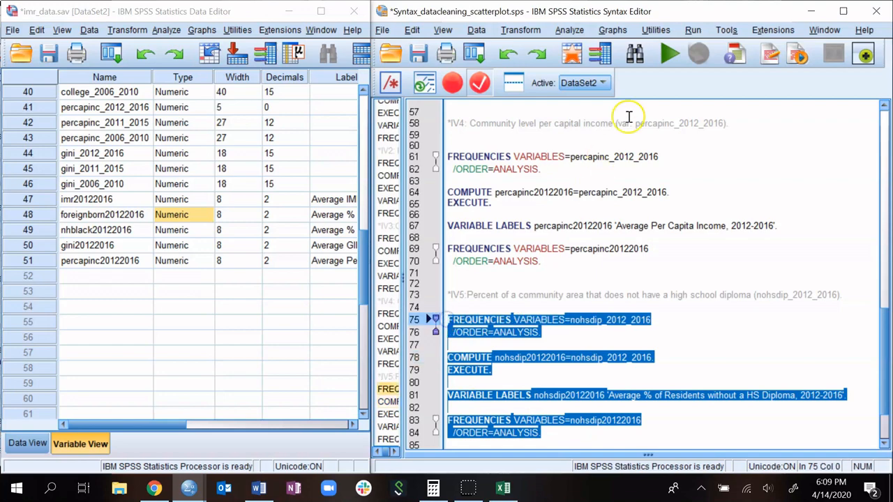
{"action": "left_click", "coordinate": [668, 53]}
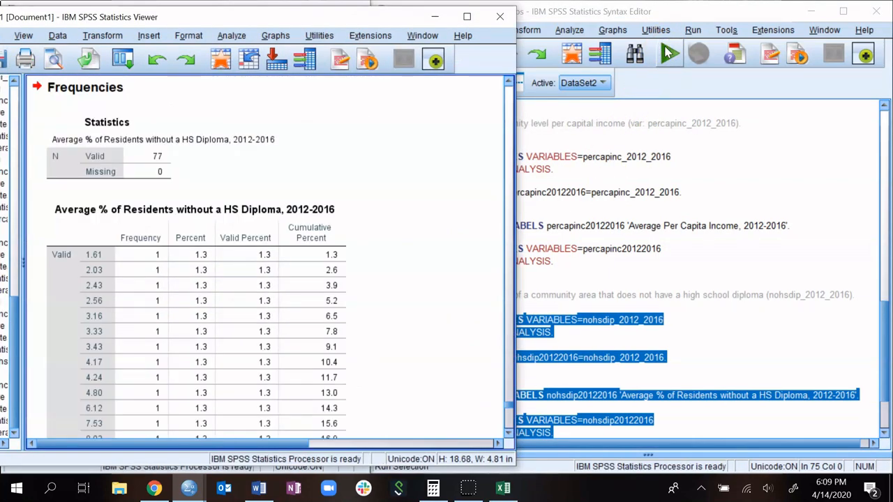
Examine the output log and the original nohsdip_2012_2016 frequency table, comparing its lowest and highest values with the computed variable's.
{"action": "scroll", "coordinate": [329, 238], "scroll_direction": "up", "scroll_amount": 15}
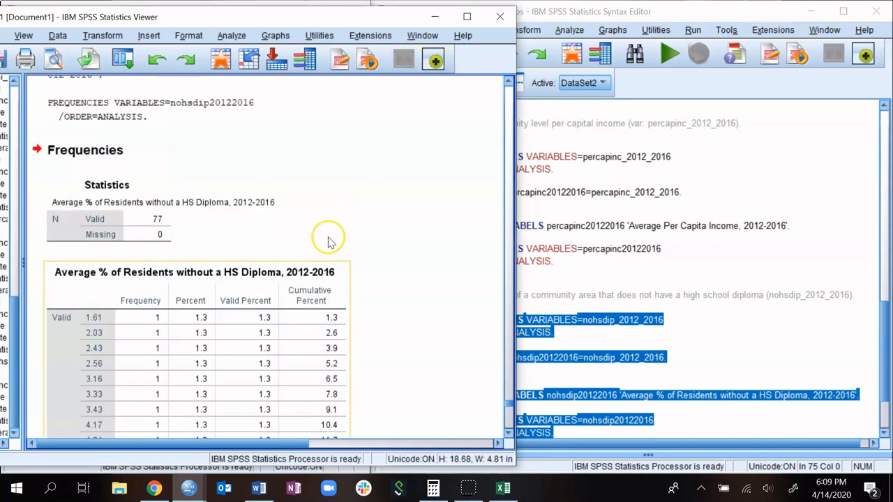
{"action": "scroll", "coordinate": [329, 239], "scroll_direction": "up", "scroll_amount": 9}
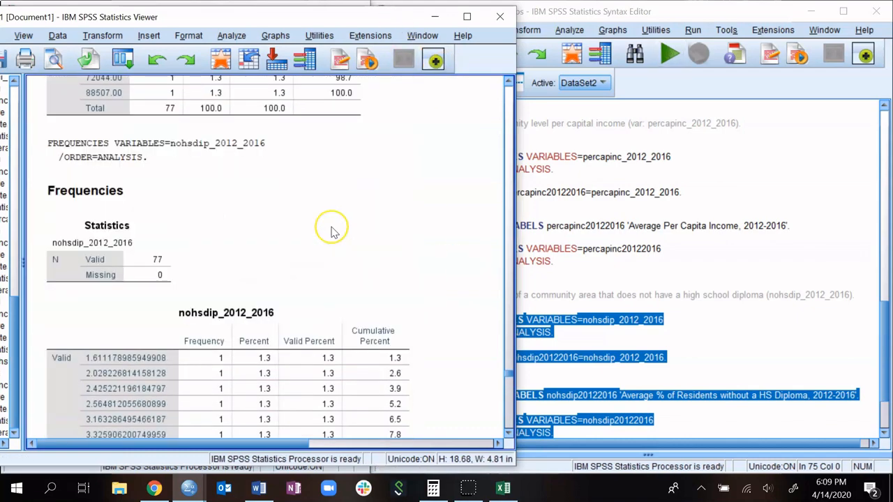
{"action": "scroll", "coordinate": [330, 229], "scroll_direction": "down", "scroll_amount": 5}
{"action": "scroll", "coordinate": [332, 230], "scroll_direction": "up", "scroll_amount": 5}
{"action": "scroll", "coordinate": [332, 233], "scroll_direction": "down", "scroll_amount": 5}
{"action": "scroll", "coordinate": [145, 272], "scroll_direction": "down", "scroll_amount": 10}
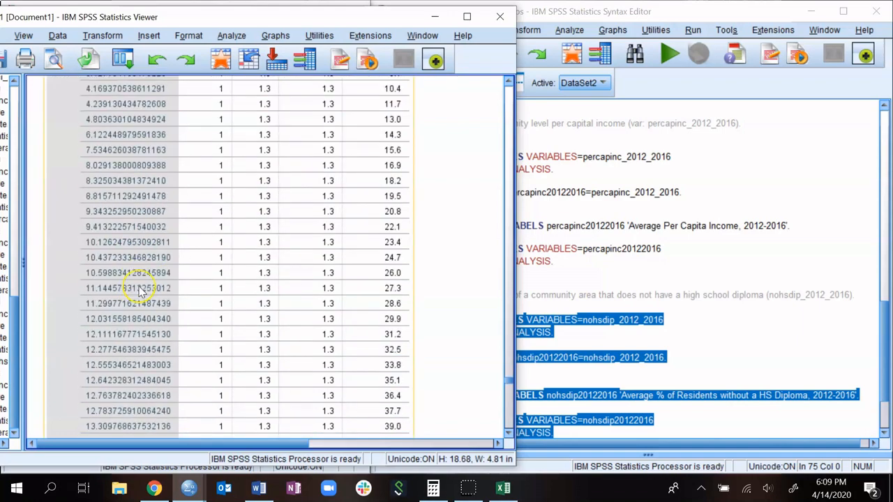
{"action": "scroll", "coordinate": [140, 291], "scroll_direction": "down", "scroll_amount": 20}
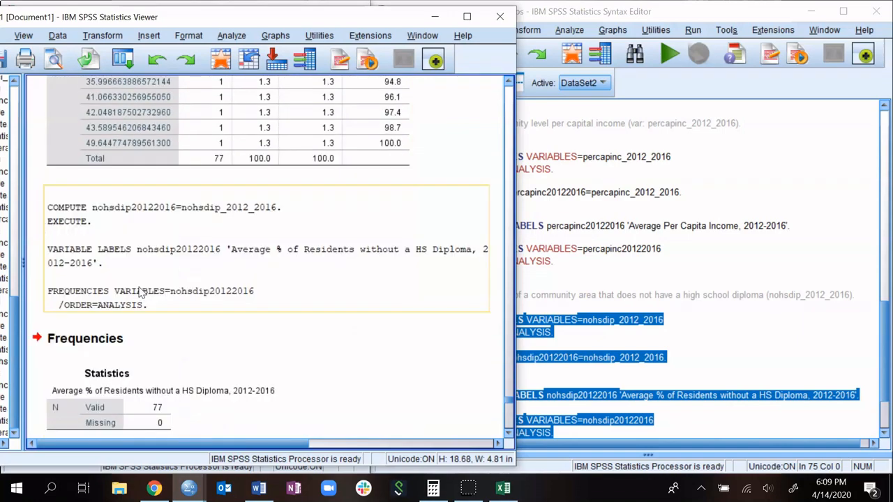
{"action": "scroll", "coordinate": [140, 292], "scroll_direction": "up", "scroll_amount": 8}
{"action": "scroll", "coordinate": [139, 292], "scroll_direction": "down", "scroll_amount": 15}
{"action": "scroll", "coordinate": [139, 292], "scroll_direction": "up", "scroll_amount": 8}
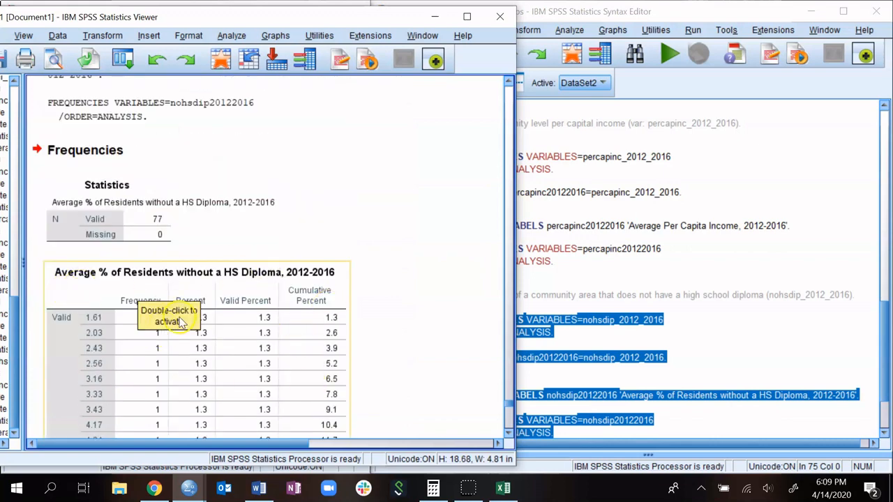
Read through the computed variable's frequency table of residents without a HS diploma, from the lowest percentage to the total row.
{"action": "scroll", "coordinate": [108, 339], "scroll_direction": "down", "scroll_amount": 15}
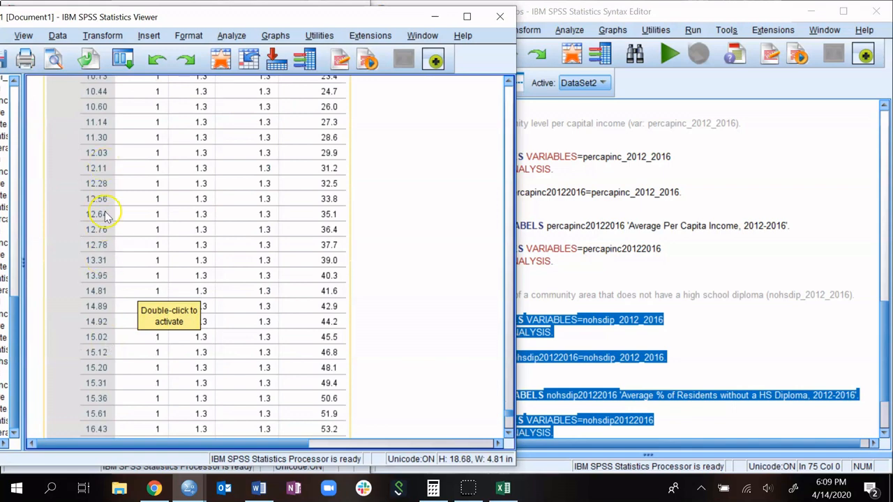
{"action": "scroll", "coordinate": [111, 209], "scroll_direction": "up", "scroll_amount": 15}
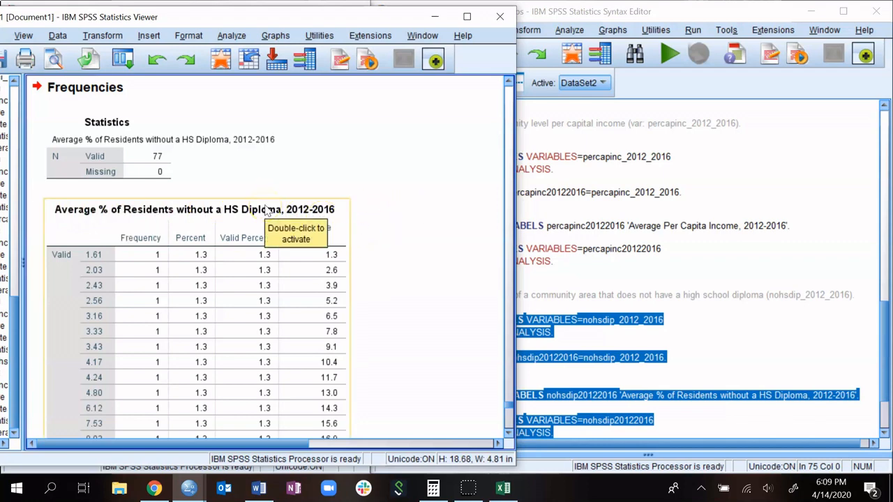
{"action": "scroll", "coordinate": [250, 290], "scroll_direction": "down", "scroll_amount": 5}
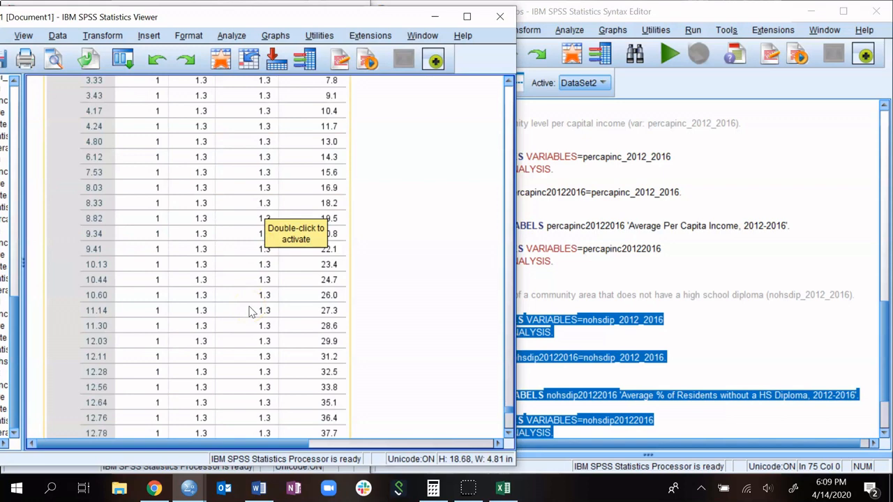
{"action": "scroll", "coordinate": [249, 310], "scroll_direction": "down", "scroll_amount": 12}
{"action": "scroll", "coordinate": [150, 345], "scroll_direction": "down", "scroll_amount": 5}
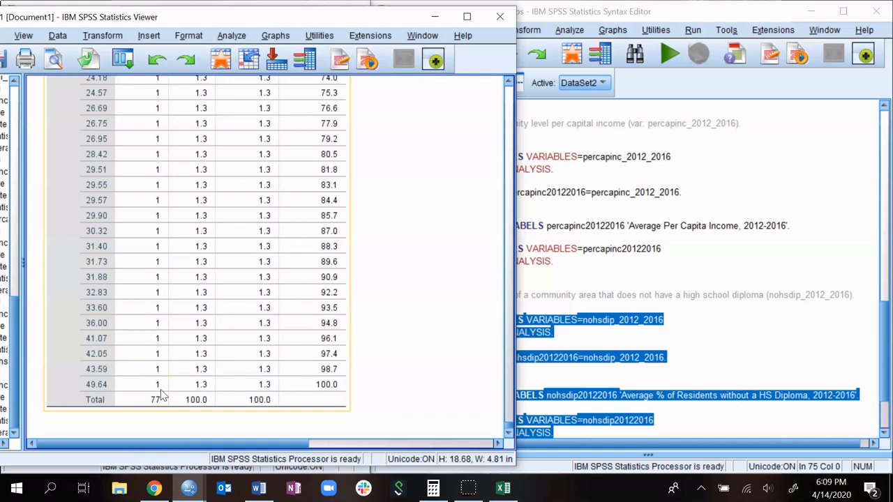
{"action": "left_click", "coordinate": [137, 394]}
{"action": "left_click", "coordinate": [144, 267]}
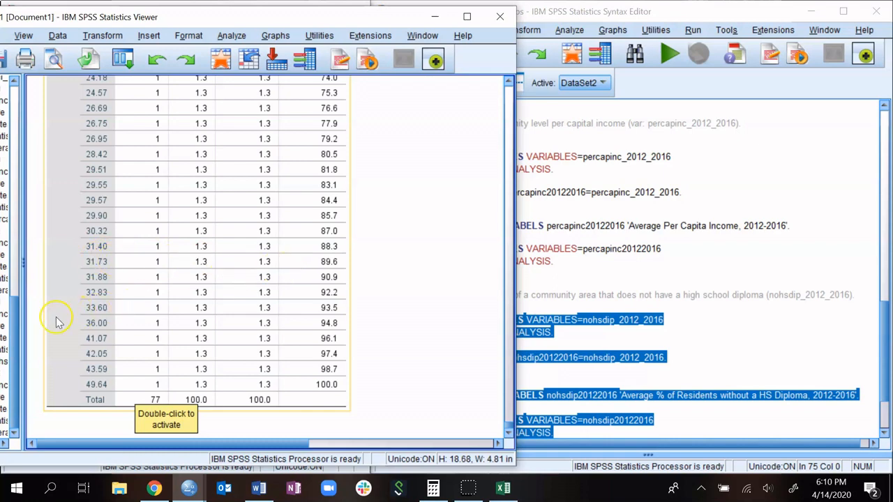
{"action": "scroll", "coordinate": [77, 341], "scroll_direction": "up", "scroll_amount": 5}
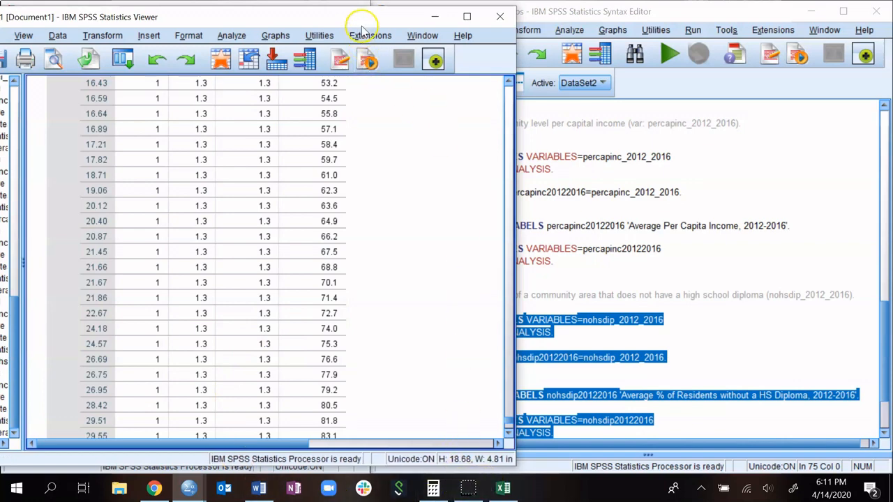
Move the output window aside, return to the syntax and place the cursor on blank line 86 below the IV5 commands.
{"action": "left_click", "coordinate": [470, 492]}
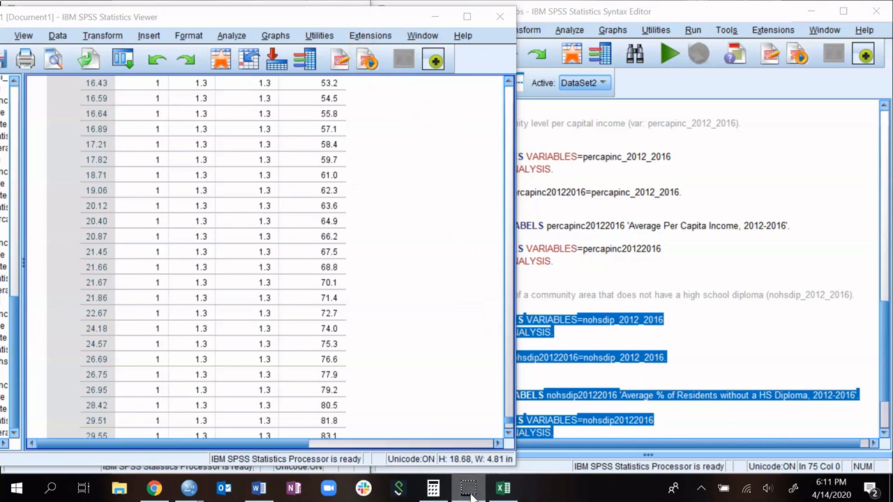
{"action": "scroll", "coordinate": [489, 244], "scroll_direction": "down", "scroll_amount": 2}
{"action": "scroll", "coordinate": [535, 244], "scroll_direction": "down", "scroll_amount": 2}
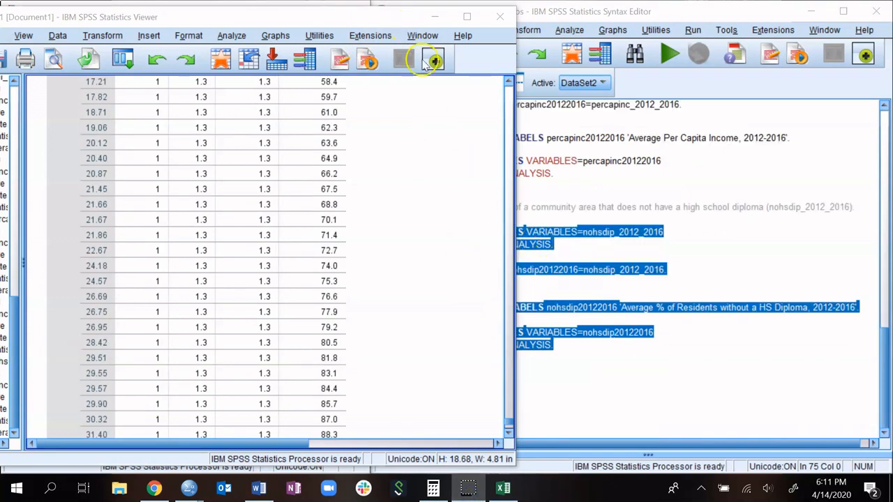
{"action": "left_click_drag", "start_coordinate": [363, 20], "coordinate": [328, 15]}
{"action": "left_click", "coordinate": [565, 212]}
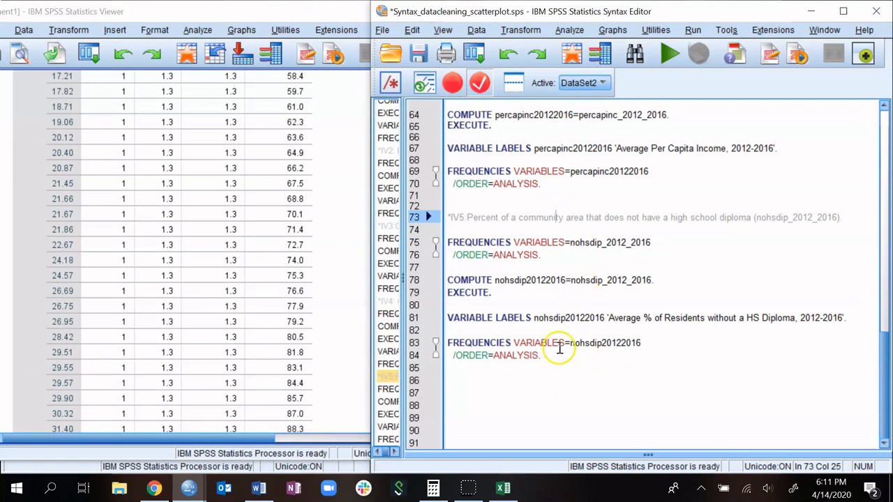
{"action": "left_click", "coordinate": [560, 349]}
{"action": "key", "text": "Down"}
{"action": "key", "text": "Down"}
{"action": "key", "text": "Down"}
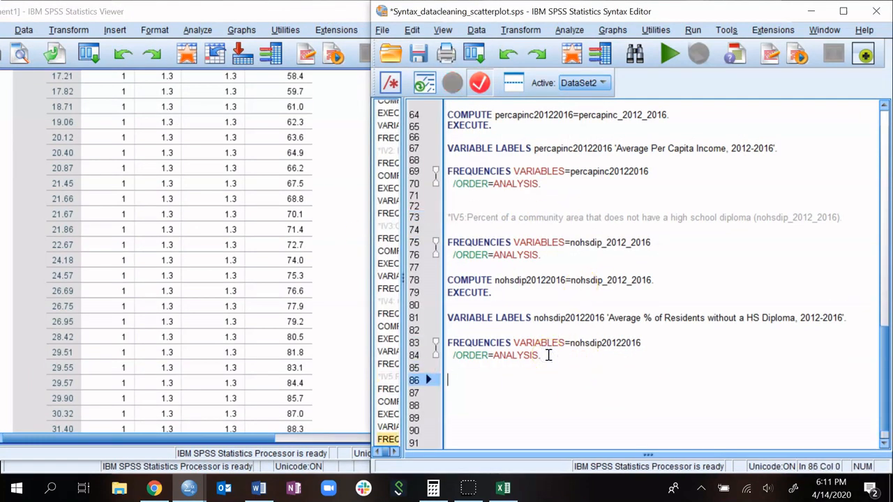
Add the comment heading "*Scatterplots." on line 86 below the IV5 commands.
{"action": "type", "text": "*"}
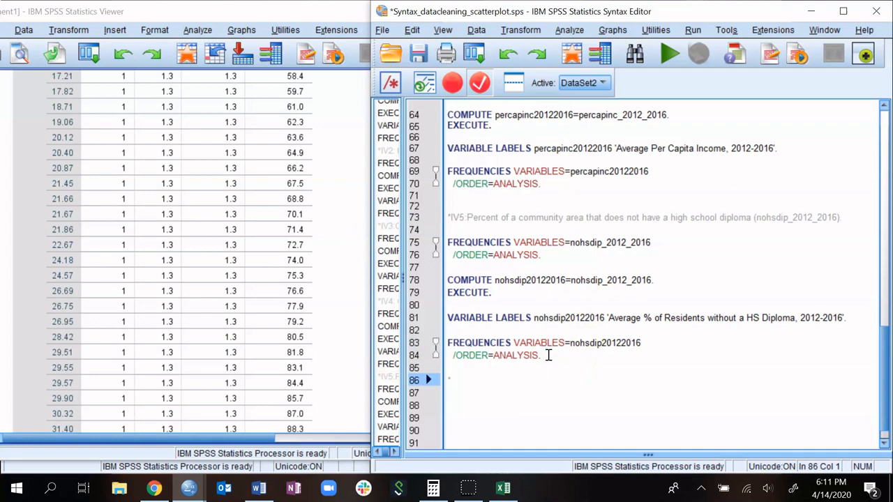
{"action": "type", "text": "Scatterplots*"}
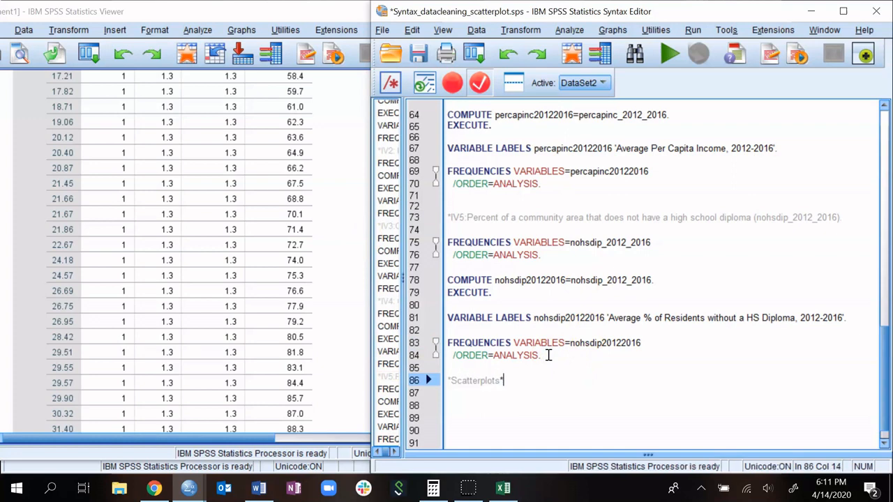
{"action": "scroll", "coordinate": [548, 356], "scroll_direction": "up", "scroll_amount": 20}
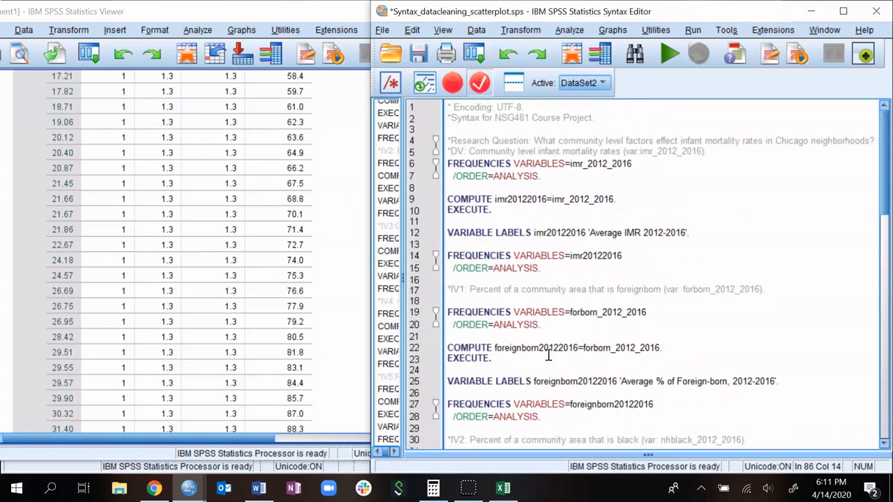
{"action": "scroll", "coordinate": [548, 355], "scroll_direction": "down", "scroll_amount": 20}
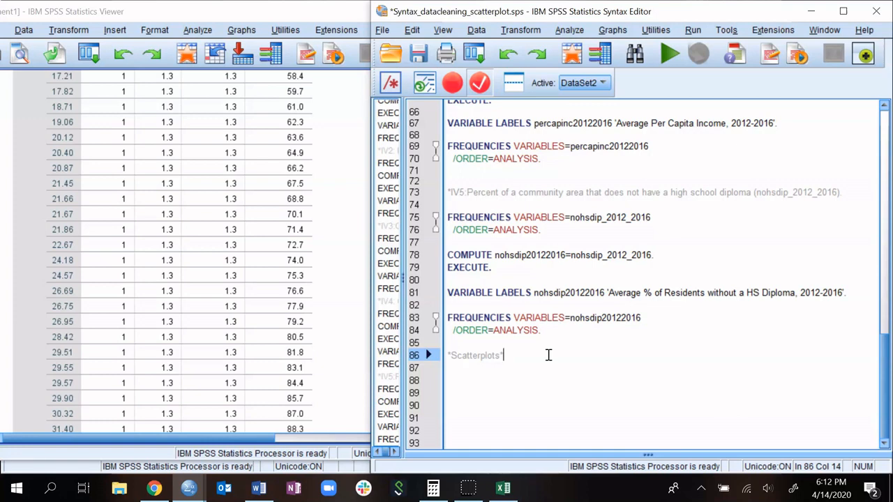
{"action": "key", "text": "BackSpace"}
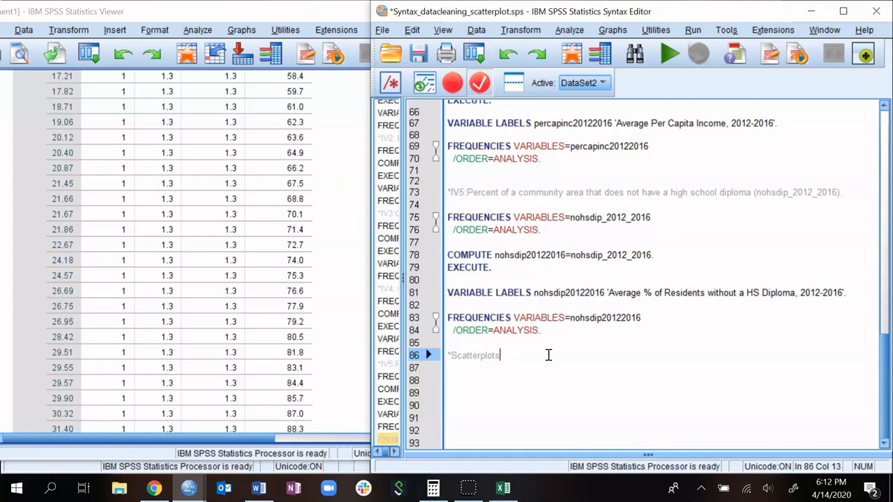
{"action": "type", "text": "."}
{"action": "key", "text": "Return"}
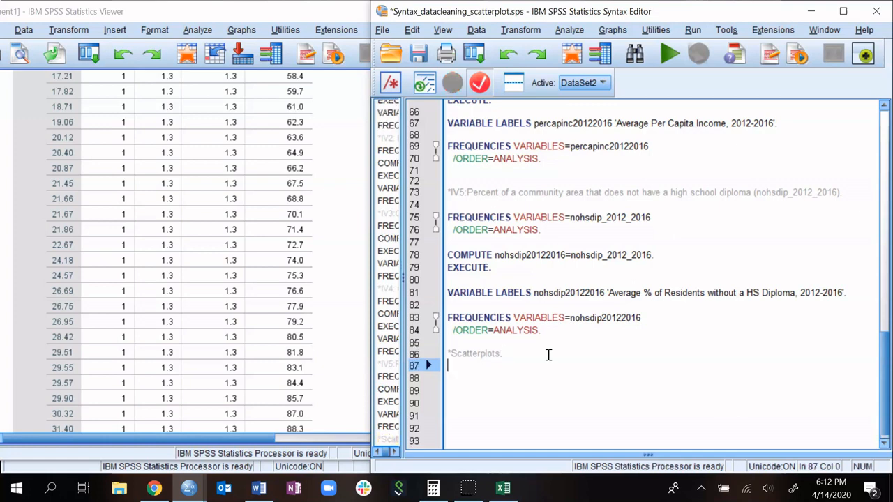
Write the comment "*Scatterplot 1: DV and IV1." beneath the Scatterplots heading, followed by blank lines.
{"action": "type", "text": "*Scatterplot 1"}
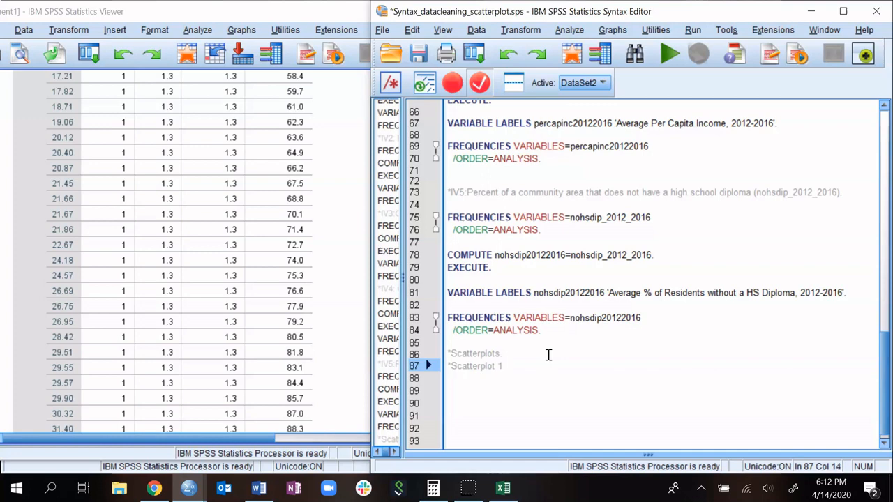
{"action": "type", "text": ": DV and IV1"}
{"action": "key", "text": "Return"}
{"action": "key", "text": "Return"}
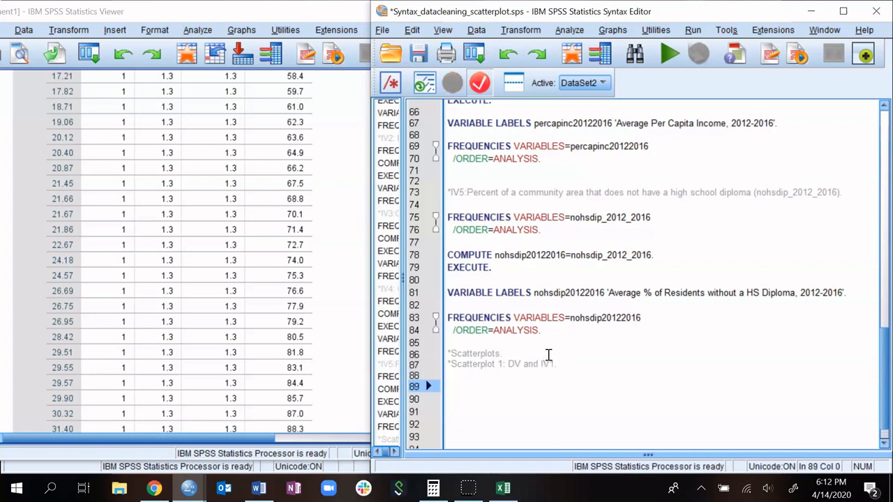
Duplicate the Scatterplot 1 comment four times below the original, leaving a blank line between the copies.
{"action": "left_click_drag", "start_coordinate": [559, 365], "coordinate": [446, 364]}
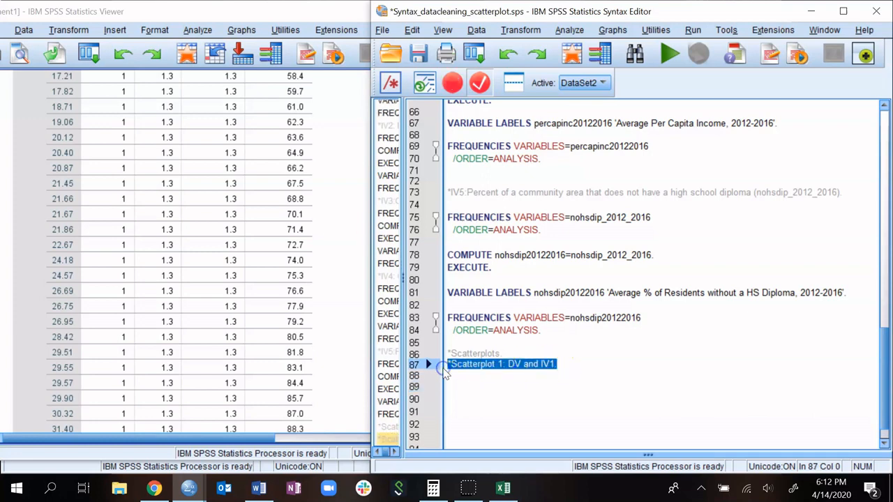
{"action": "key", "text": "ctrl+c"}
{"action": "left_click", "coordinate": [586, 371]}
{"action": "key", "text": "Return"}
{"action": "key", "text": "Return"}
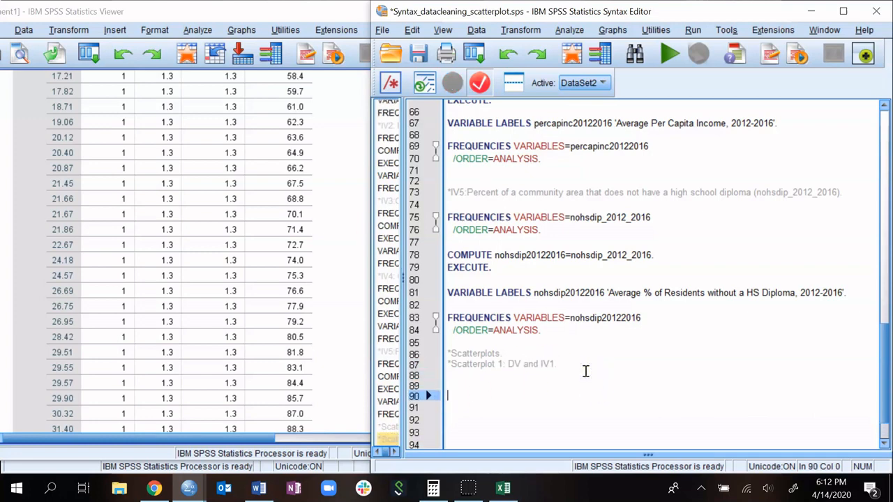
{"action": "key", "text": "ctrl+v"}
{"action": "key", "text": "Return"}
{"action": "key", "text": "Return"}
{"action": "key", "text": "ctrl+v"}
{"action": "key", "text": "Return"}
{"action": "key", "text": "Return"}
{"action": "key", "text": "ctrl+v"}
{"action": "key", "text": "Return"}
{"action": "key", "text": "Return"}
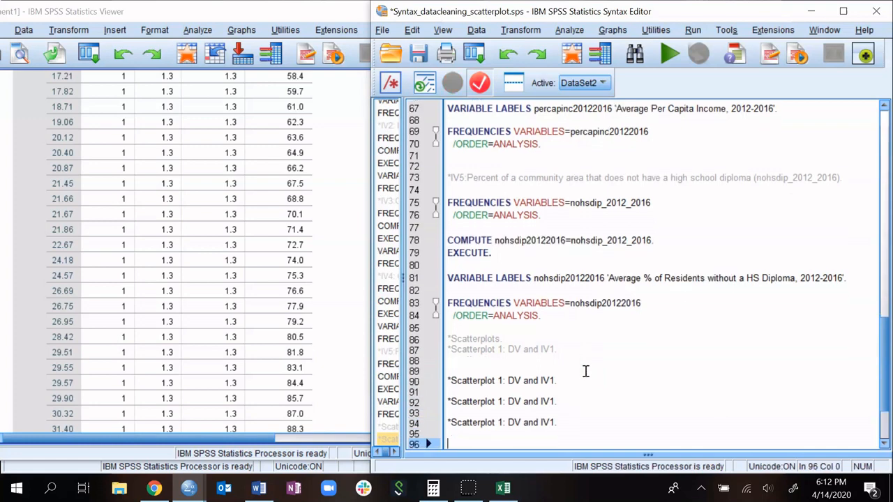
{"action": "key", "text": "ctrl+v"}
{"action": "key", "text": "Return"}
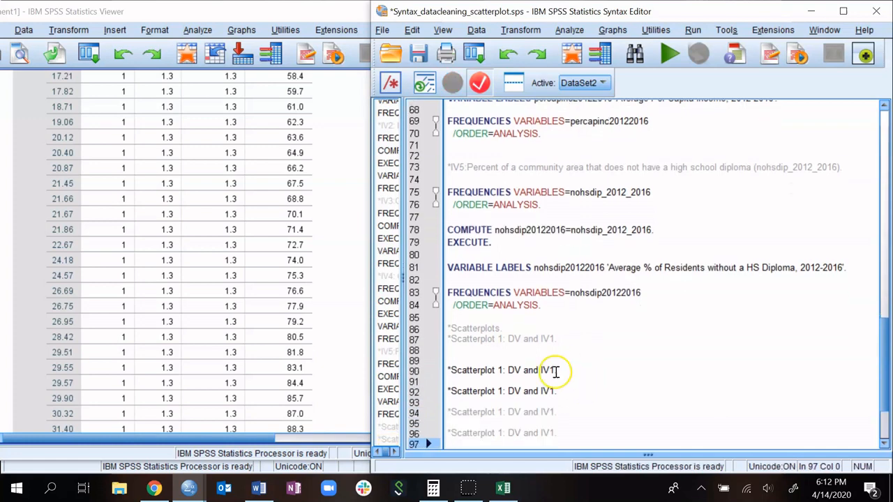
Renumber the four copied comments as Scatterplot 2, 3, 4 and 5.
{"action": "left_click", "coordinate": [499, 371]}
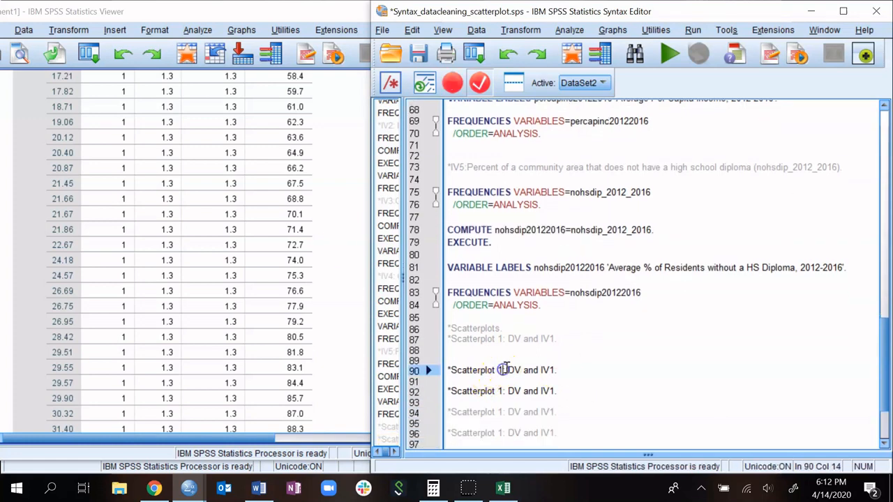
{"action": "key", "text": "BackSpace"}
{"action": "type", "text": "2"}
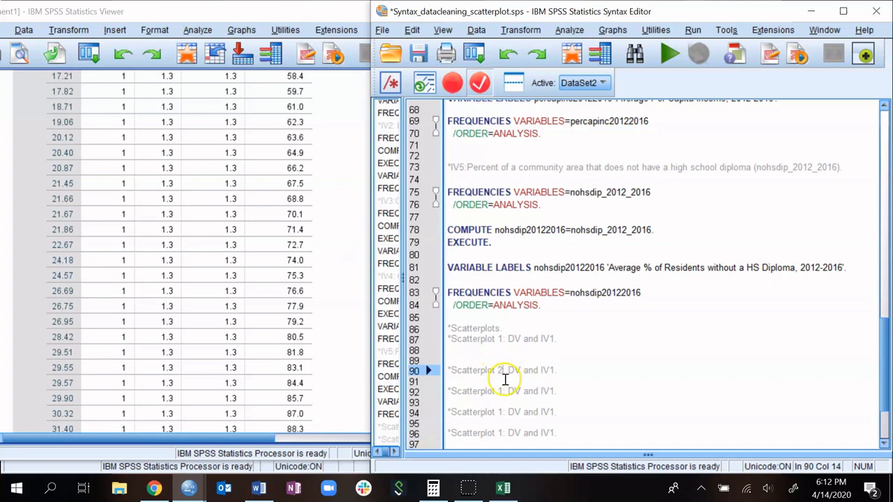
{"action": "left_click", "coordinate": [501, 390]}
{"action": "key", "text": "BackSpace"}
{"action": "type", "text": "3"}
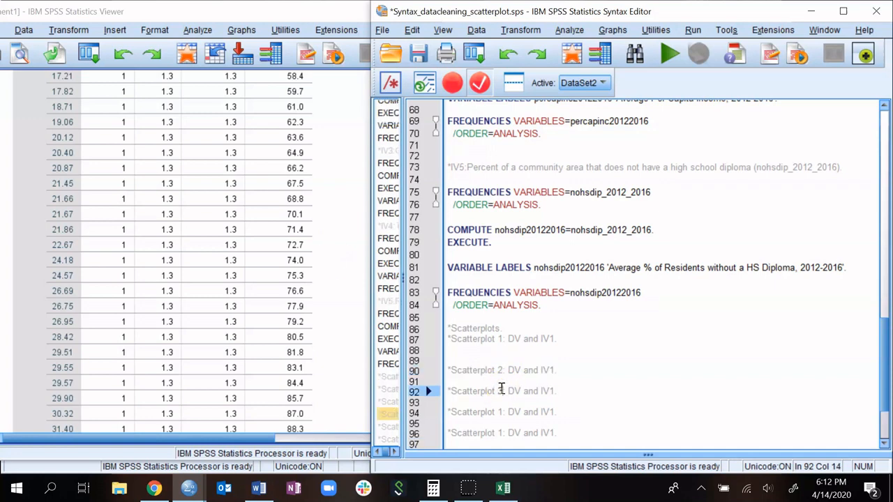
{"action": "left_click", "coordinate": [501, 412]}
{"action": "key", "text": "BackSpace"}
{"action": "type", "text": "4"}
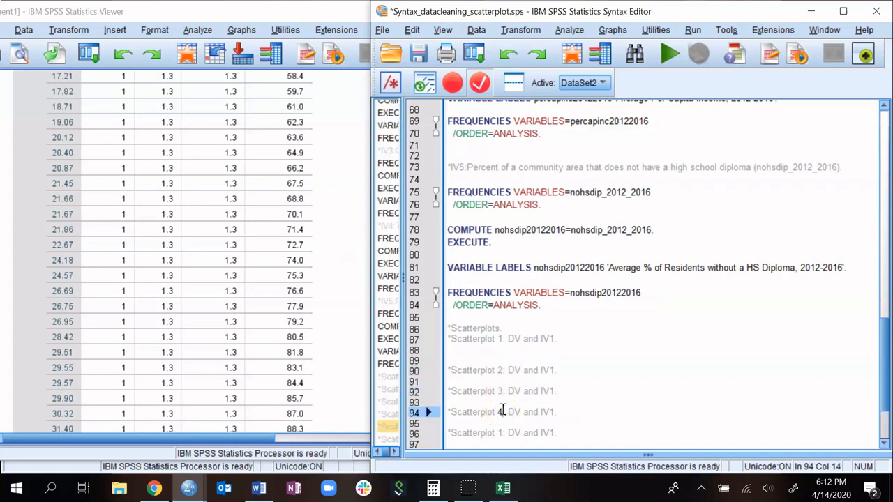
{"action": "left_click", "coordinate": [501, 432]}
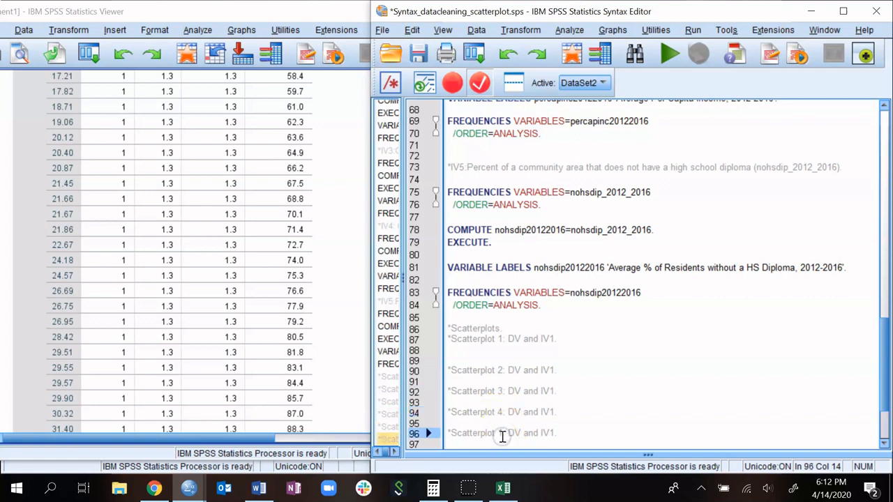
{"action": "key", "text": "BackSpace"}
{"action": "type", "text": "5"}
Change the variable references in the Scatterplot 2 to 5 comments to IV2 through IV5, and remove the extra blank line below Scatterplot 1.
{"action": "left_click", "coordinate": [551, 370]}
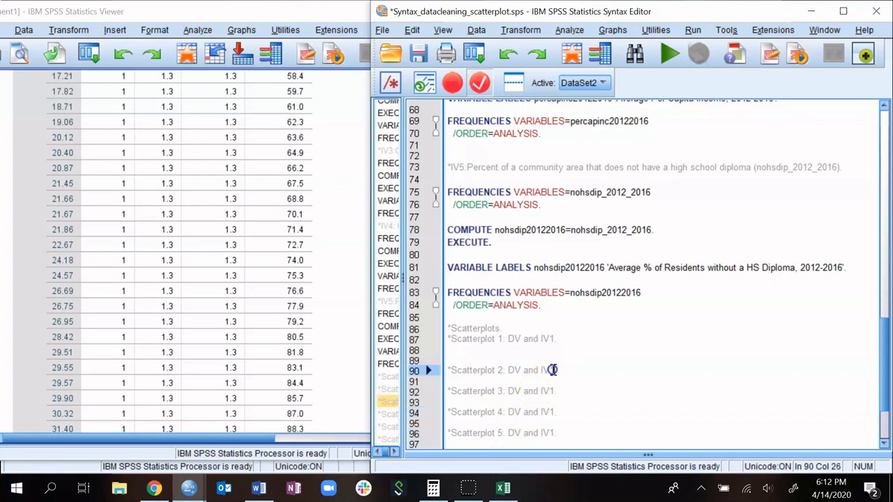
{"action": "key", "text": "BackSpace"}
{"action": "type", "text": "2"}
{"action": "left_click", "coordinate": [555, 390]}
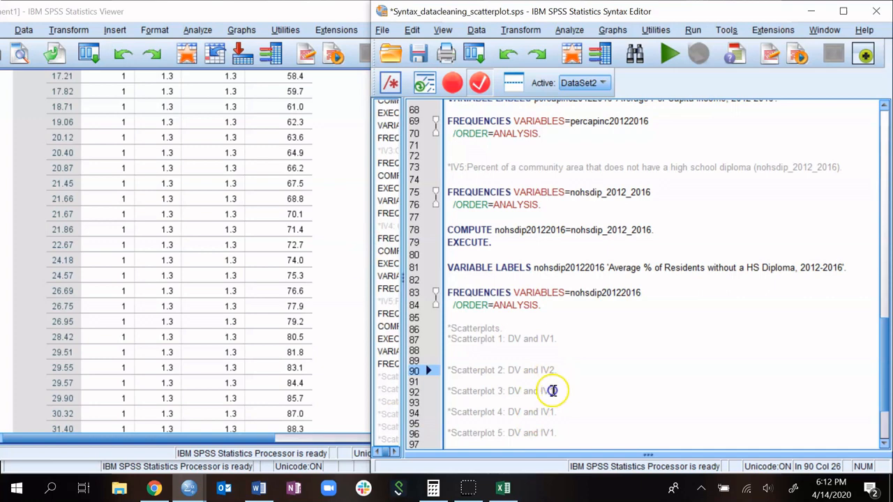
{"action": "key", "text": "BackSpace"}
{"action": "type", "text": "3"}
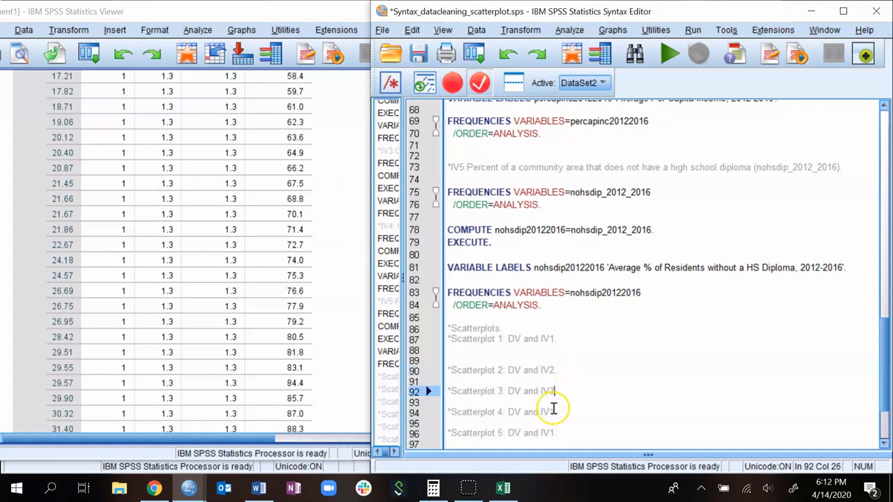
{"action": "left_click", "coordinate": [552, 412]}
{"action": "key", "text": "BackSpace"}
{"action": "type", "text": "4"}
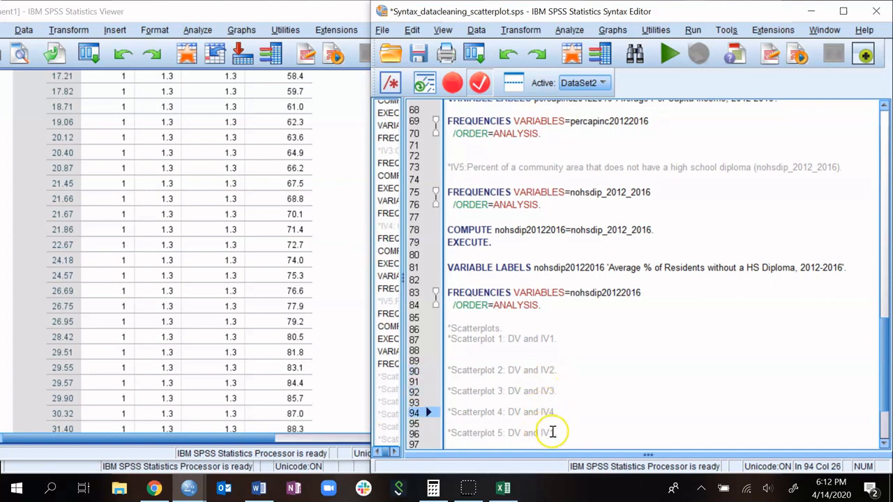
{"action": "left_click", "coordinate": [553, 433]}
{"action": "key", "text": "BackSpace"}
{"action": "type", "text": "5"}
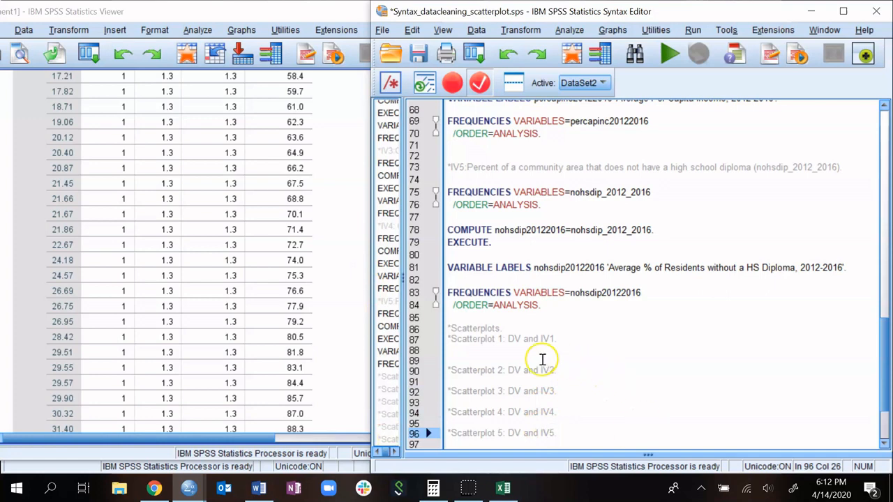
{"action": "left_click", "coordinate": [504, 349]}
{"action": "key", "text": "Delete"}
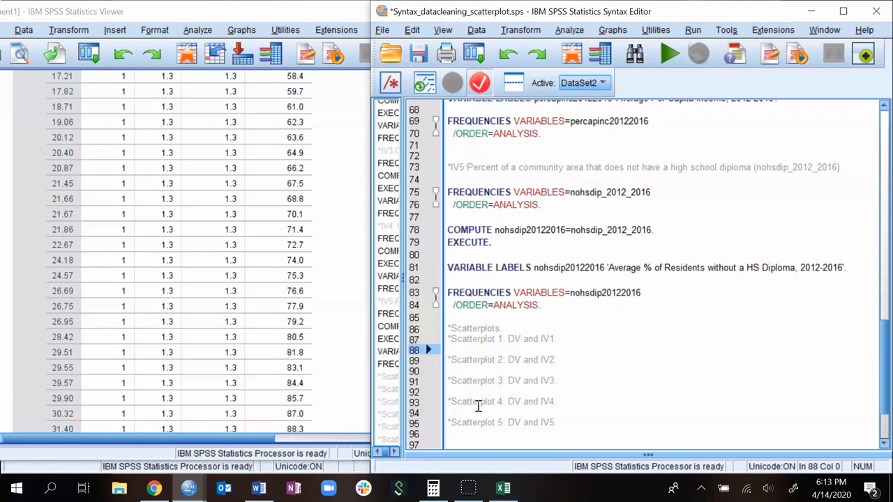
Maximize the syntax window and start defining a Simple Scatter chart from the legacy Scatter/Dot types.
{"action": "left_click", "coordinate": [844, 14]}
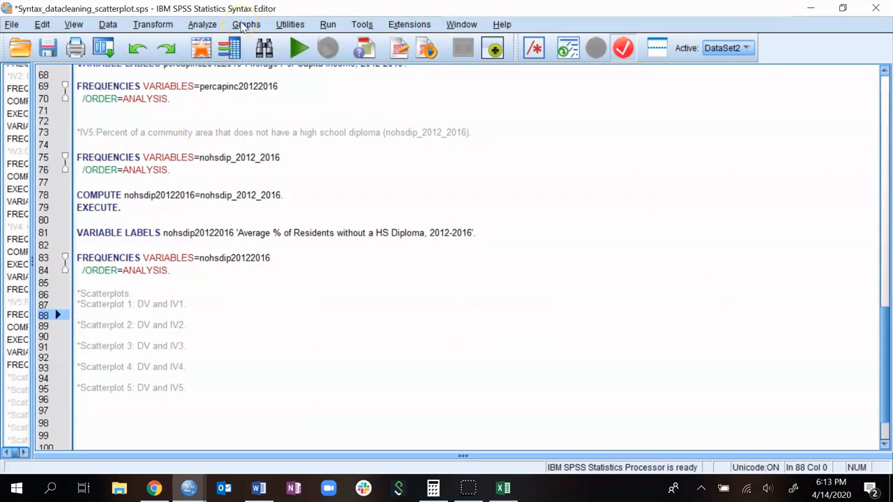
{"action": "left_click", "coordinate": [242, 25]}
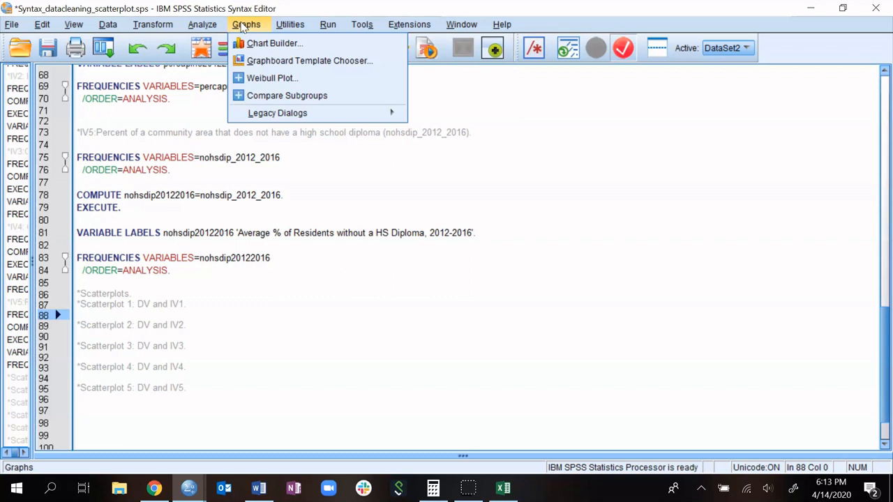
{"action": "left_click", "coordinate": [268, 114]}
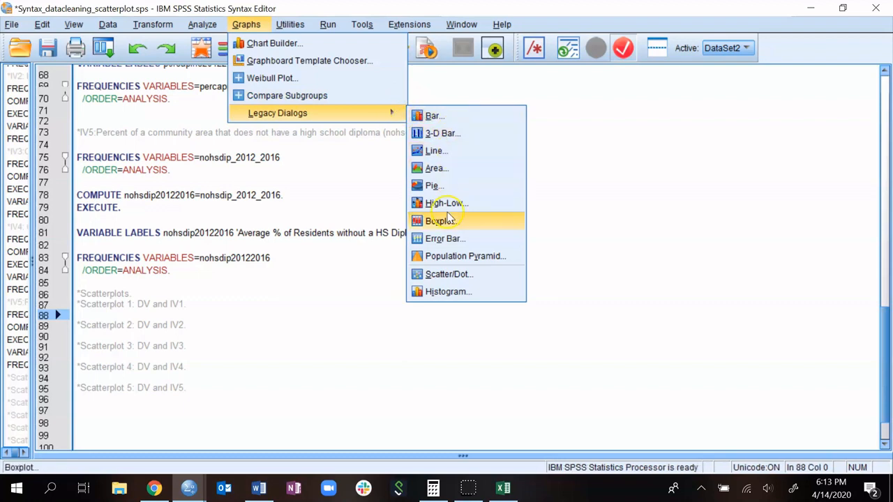
{"action": "left_click", "coordinate": [450, 274]}
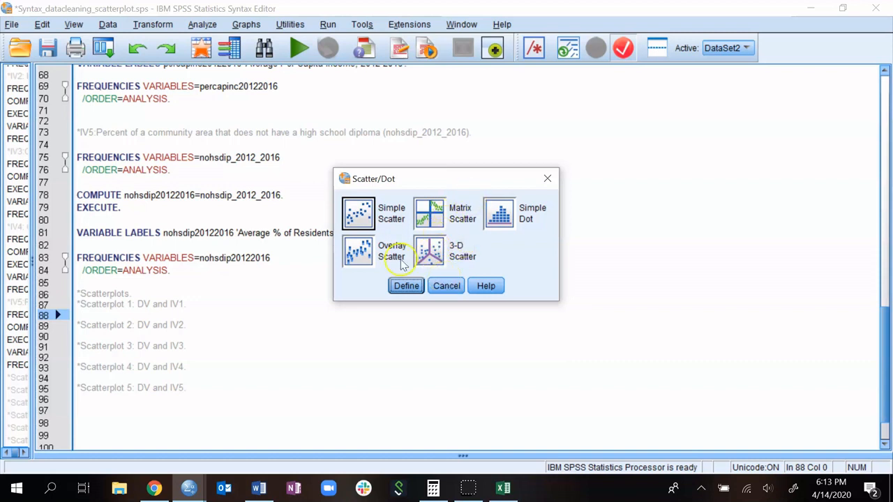
{"action": "left_click", "coordinate": [363, 222]}
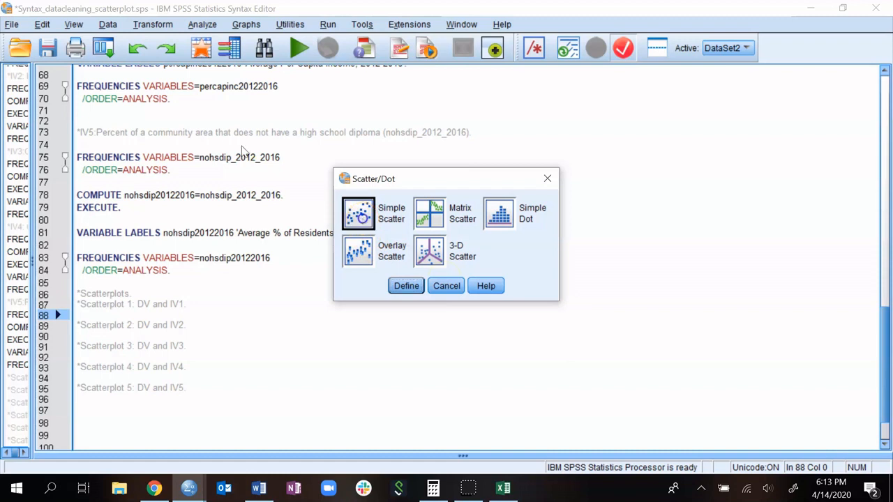
{"action": "left_click", "coordinate": [407, 285]}
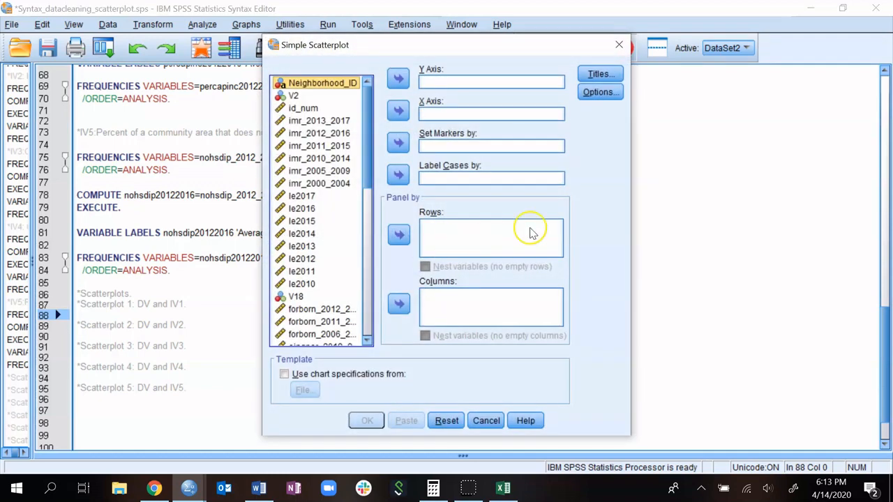
Widen the Simple Scatterplot dialog and assign Average IMR 2012-2016 to the Y axis and Average % of Foreign-born, 2012-2016 to the X axis.
{"action": "left_click_drag", "start_coordinate": [172, 144], "coordinate": [109, 216]}
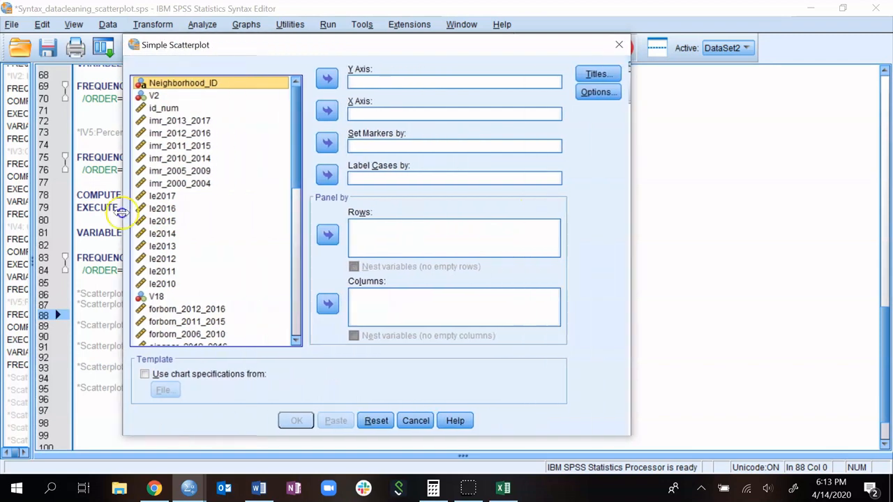
{"action": "left_click", "coordinate": [215, 227]}
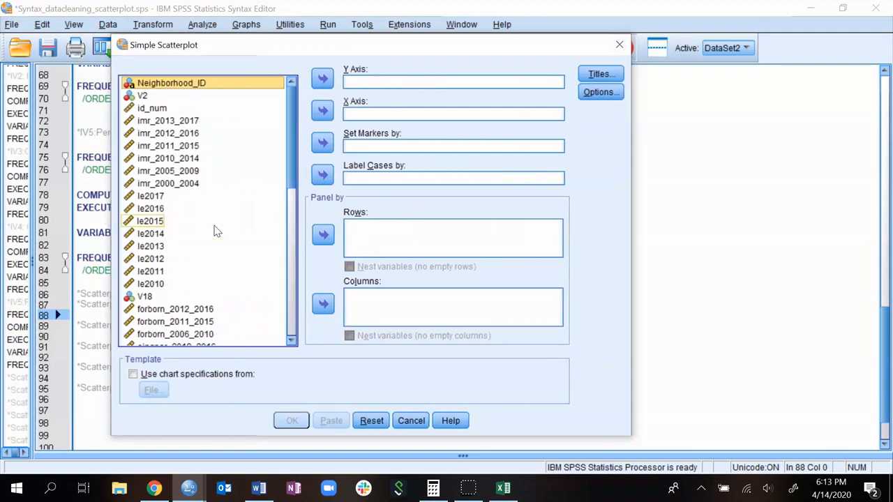
{"action": "left_click_drag", "start_coordinate": [291, 104], "coordinate": [295, 270]}
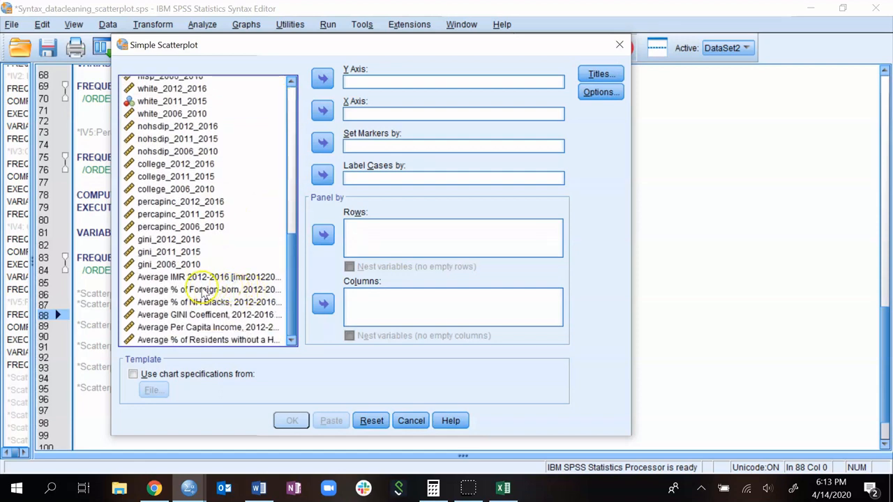
{"action": "left_click", "coordinate": [203, 291]}
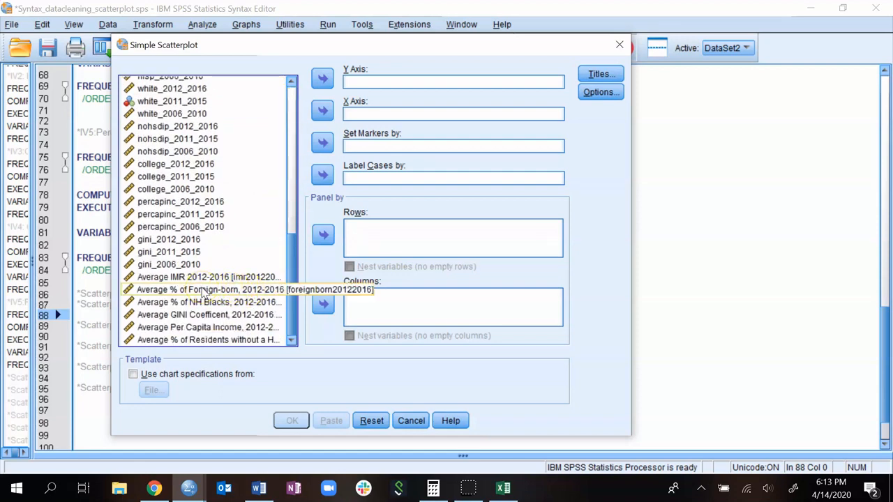
{"action": "left_click", "coordinate": [213, 278]}
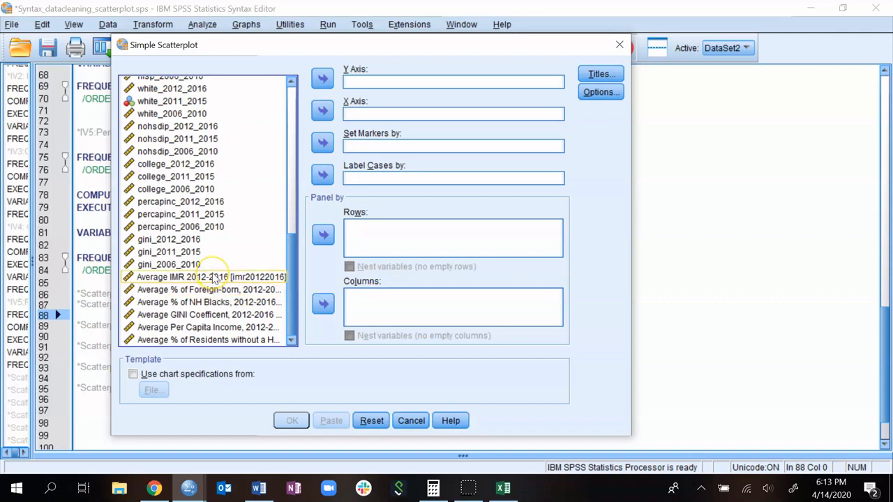
{"action": "left_click", "coordinate": [214, 279]}
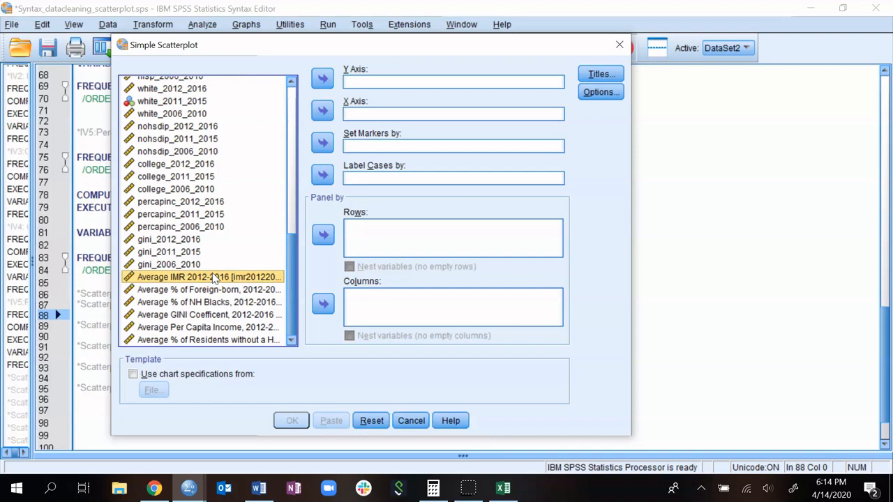
{"action": "scroll", "coordinate": [211, 237], "scroll_direction": "up", "scroll_amount": 5}
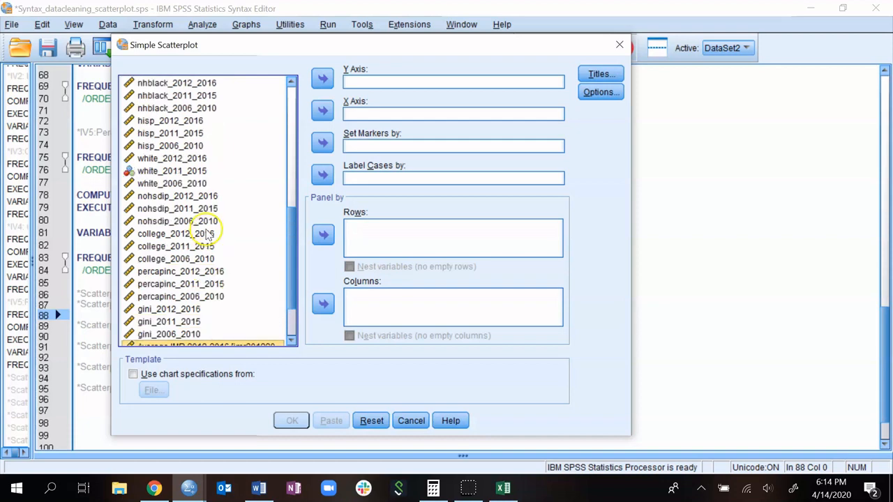
{"action": "scroll", "coordinate": [162, 175], "scroll_direction": "up", "scroll_amount": 5}
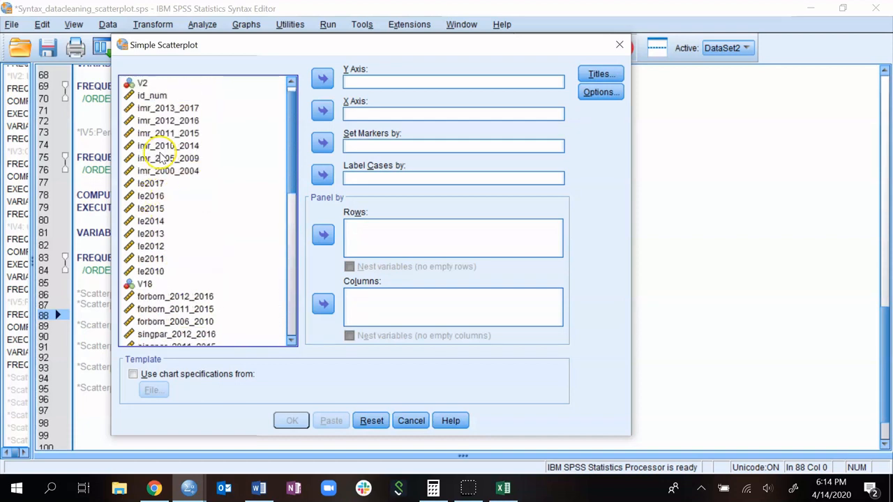
{"action": "scroll", "coordinate": [168, 137], "scroll_direction": "down", "scroll_amount": 1}
{"action": "scroll", "coordinate": [168, 137], "scroll_direction": "down", "scroll_amount": 10}
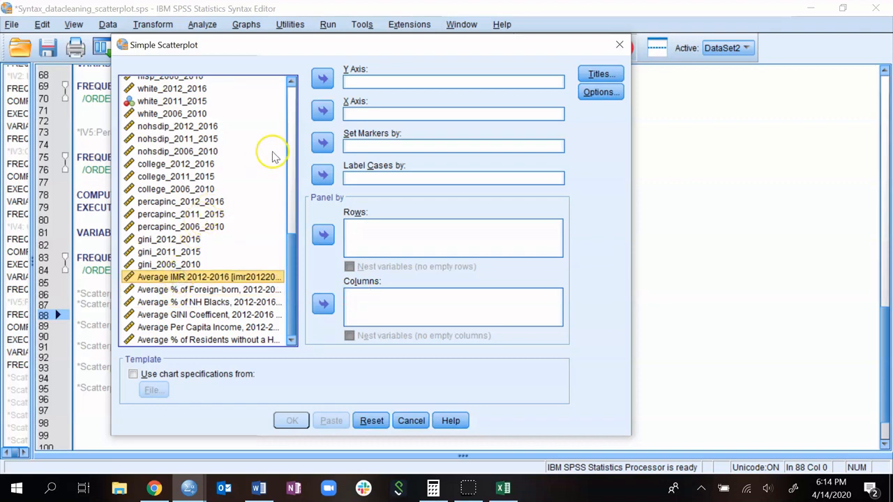
{"action": "left_click", "coordinate": [322, 78]}
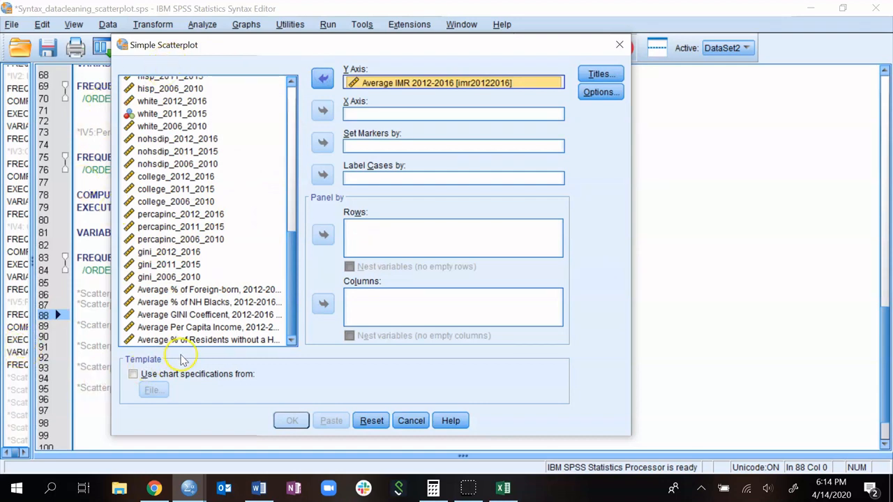
{"action": "left_click", "coordinate": [202, 292]}
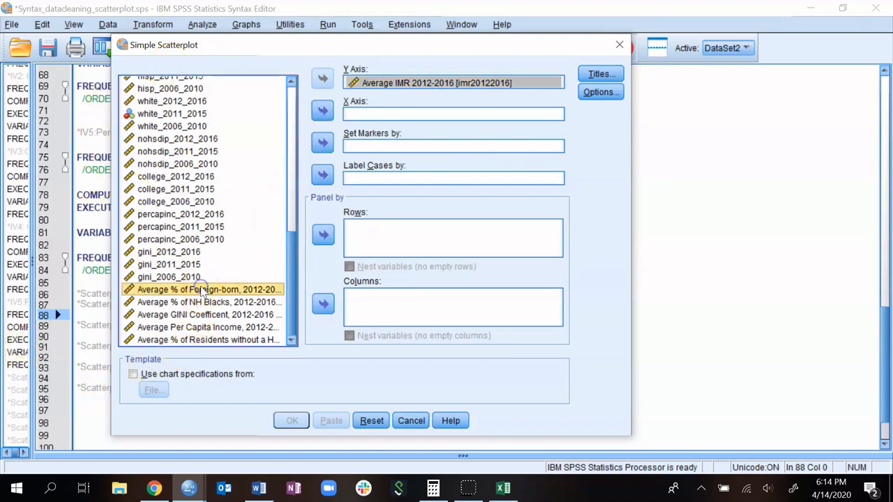
{"action": "left_click", "coordinate": [323, 113]}
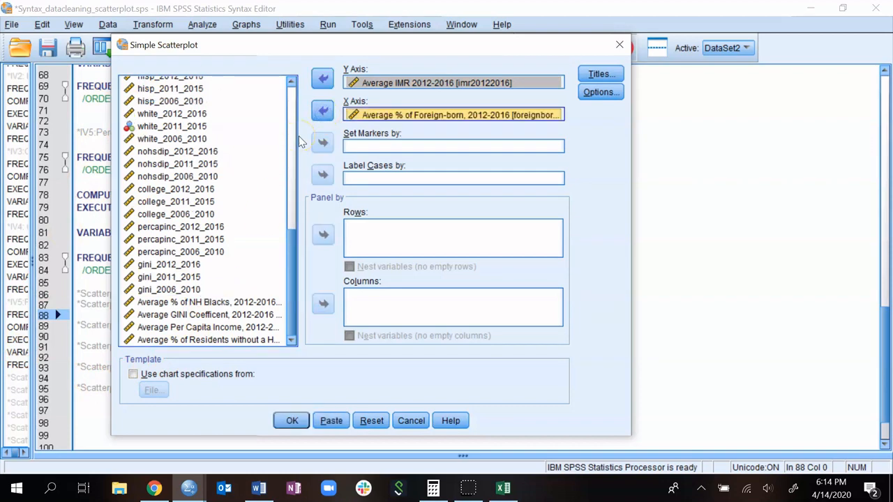
Set the first title line of the chart to "Scatterplot of IMR and % Foreign-born, 2012-2016".
{"action": "left_click", "coordinate": [609, 75]}
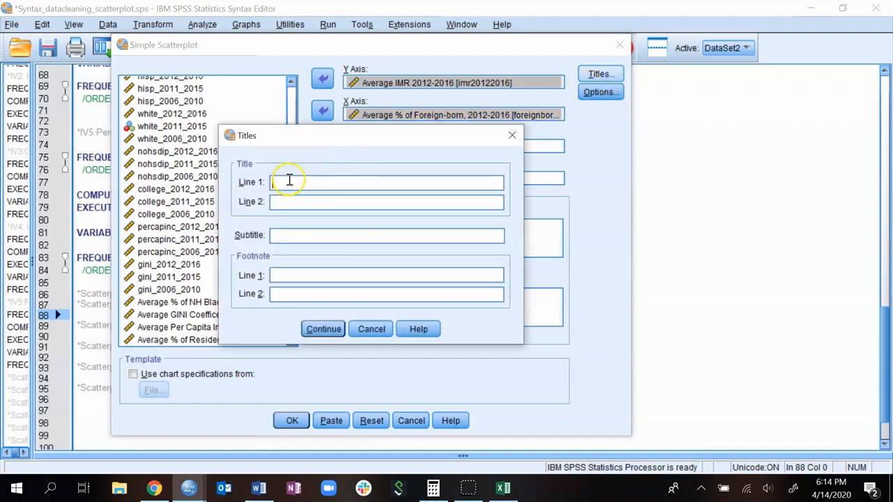
{"action": "type", "text": "Scatterplot of "}
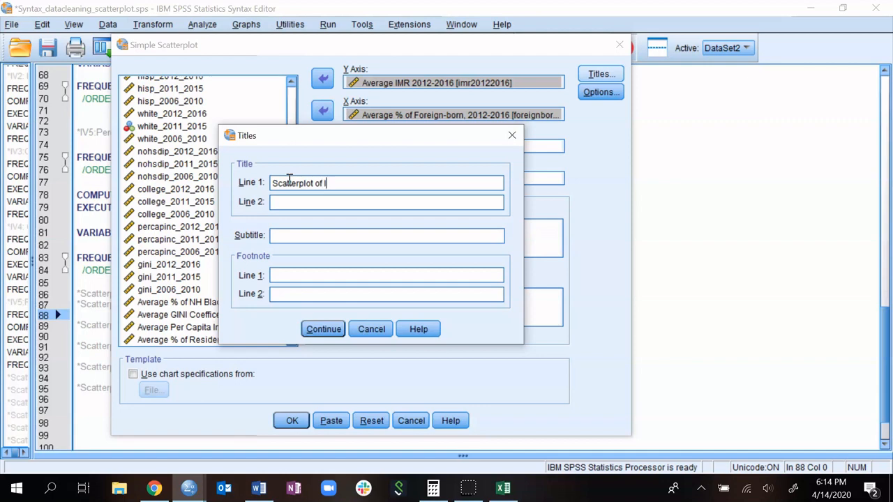
{"action": "type", "text": "IMR and % Foreign-b"}
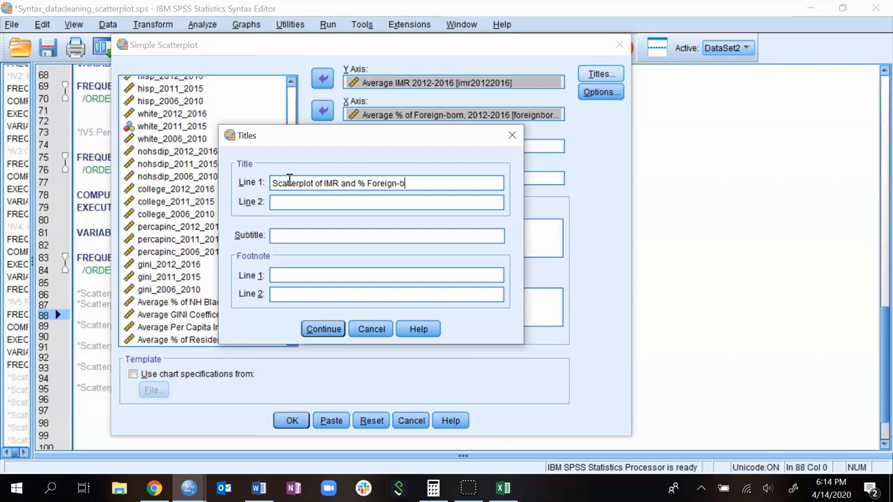
{"action": "type", "text": "orn, 2012-2016"}
{"action": "left_click", "coordinate": [314, 334]}
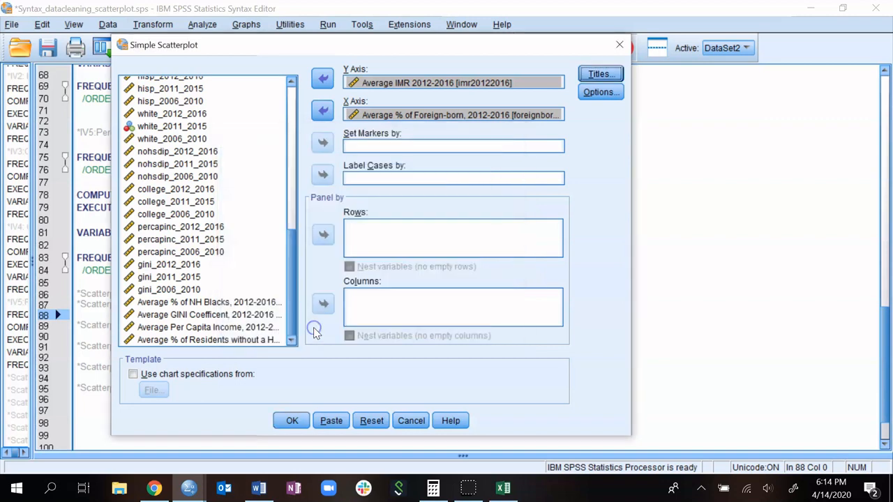
Check the chart's missing-value options without changing them and generate the scatterplot.
{"action": "left_click", "coordinate": [602, 95]}
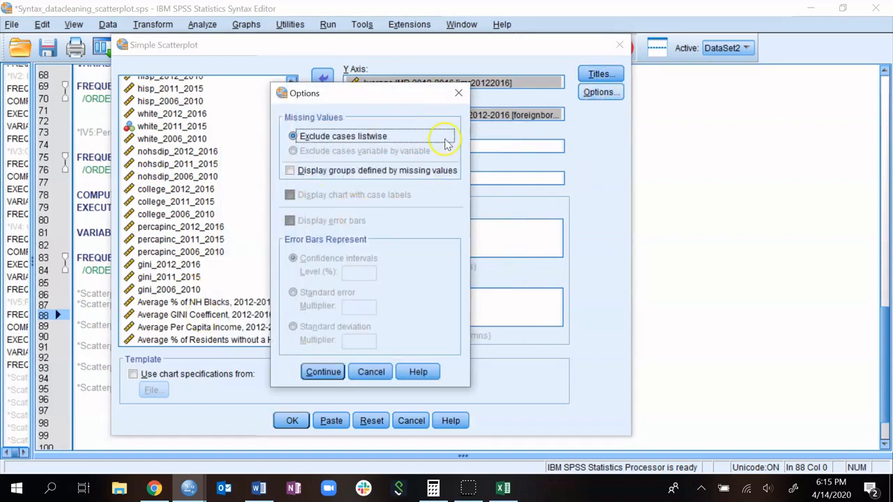
{"action": "left_click", "coordinate": [459, 93]}
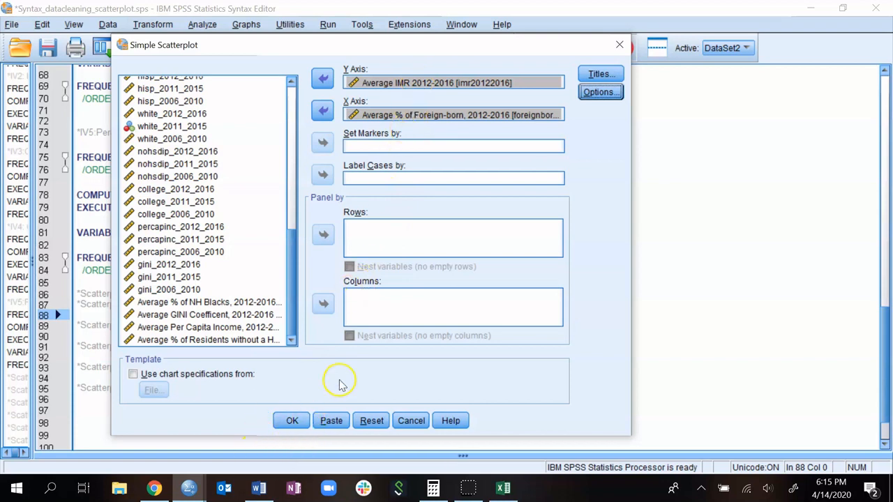
{"action": "left_click", "coordinate": [292, 420]}
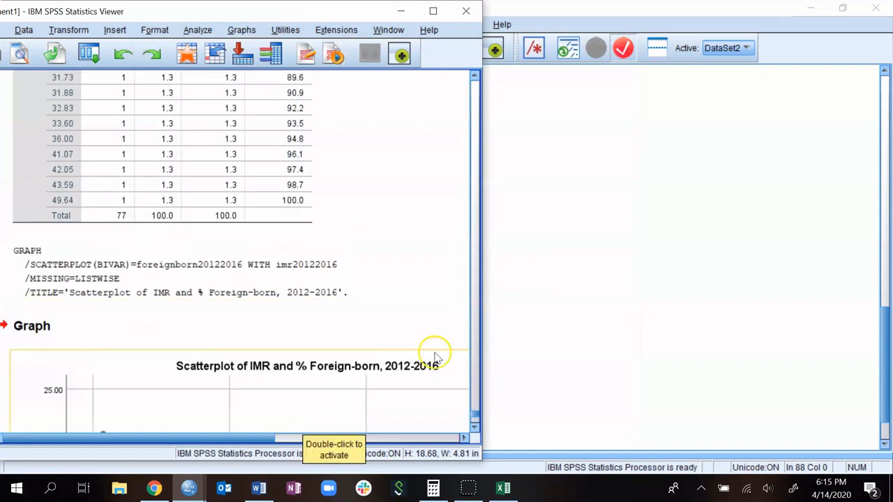
Widen the output viewer and examine how average IMR relates to the percentage of foreign-born residents in the scatterplot.
{"action": "scroll", "coordinate": [371, 242], "scroll_direction": "down", "scroll_amount": 3}
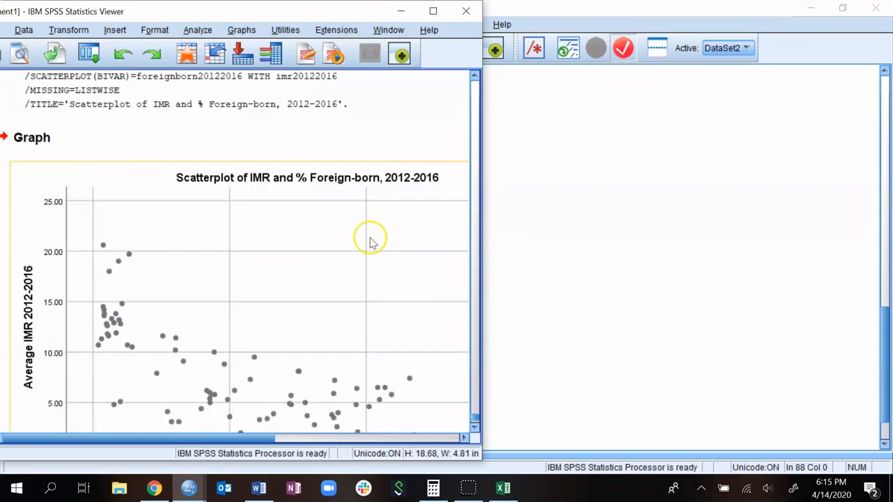
{"action": "scroll", "coordinate": [370, 241], "scroll_direction": "down", "scroll_amount": 2}
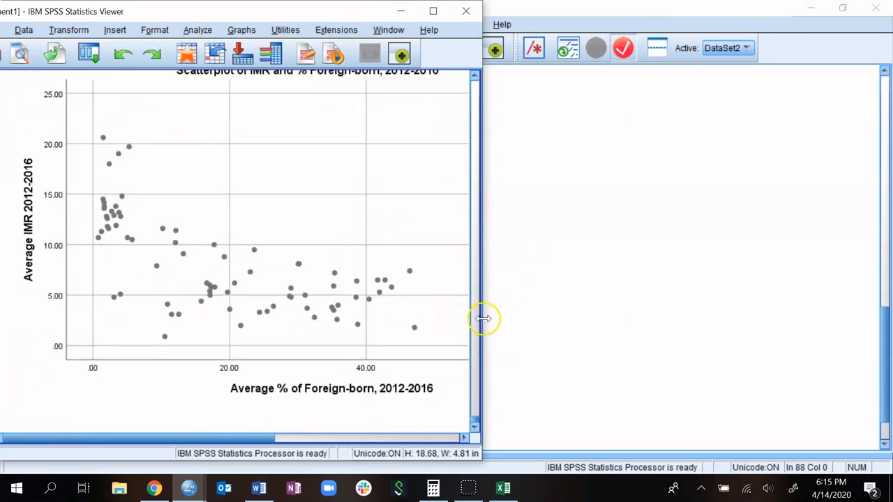
{"action": "left_click_drag", "start_coordinate": [484, 318], "coordinate": [736, 319]}
{"action": "scroll", "coordinate": [529, 319], "scroll_direction": "up", "scroll_amount": 3}
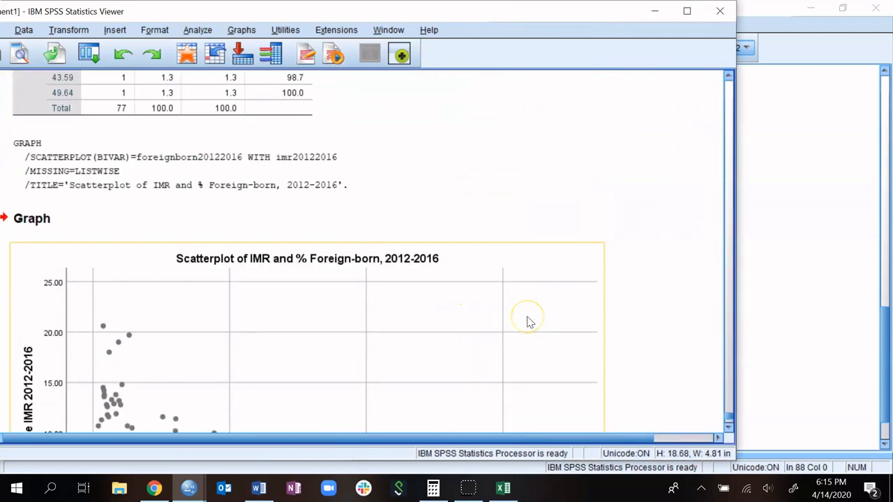
{"action": "scroll", "coordinate": [528, 321], "scroll_direction": "down", "scroll_amount": 4}
{"action": "scroll", "coordinate": [529, 321], "scroll_direction": "up", "scroll_amount": 3}
{"action": "scroll", "coordinate": [529, 323], "scroll_direction": "down", "scroll_amount": 3}
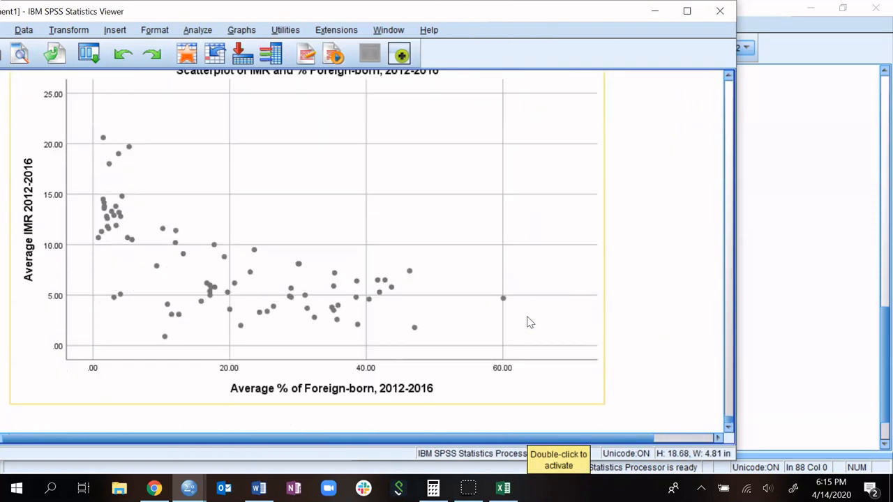
{"action": "left_click", "coordinate": [426, 303]}
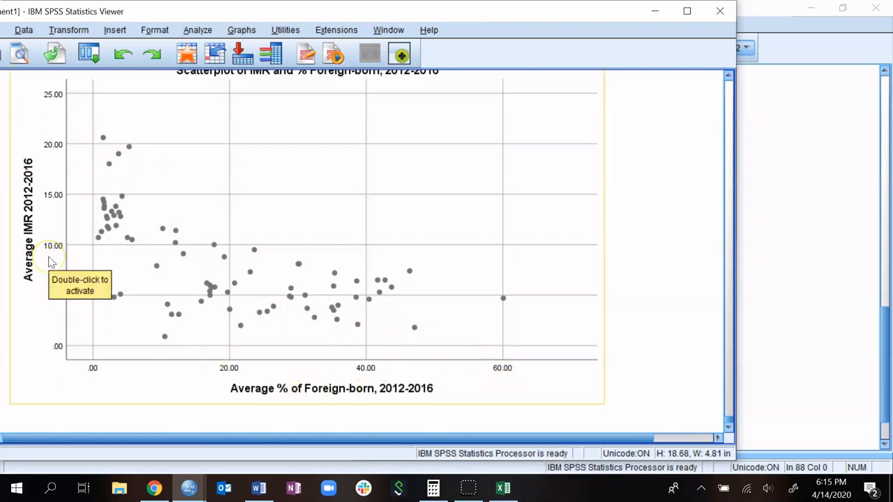
{"action": "left_click", "coordinate": [568, 410]}
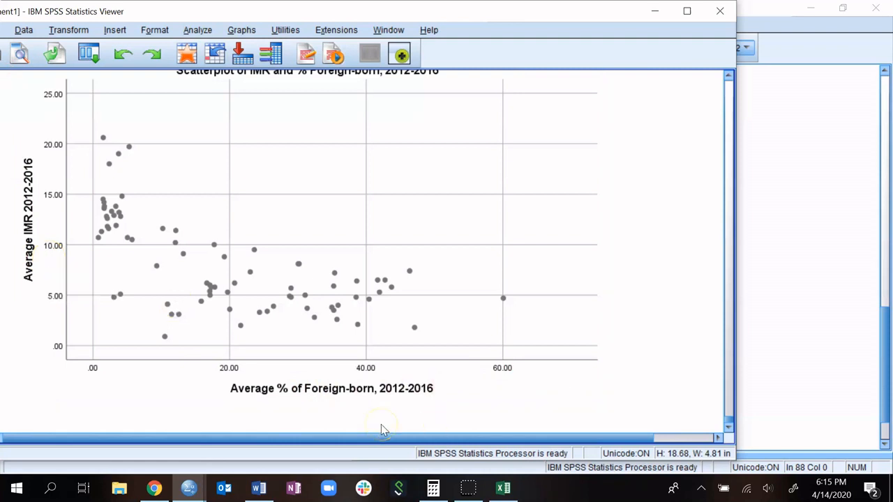
{"action": "left_click", "coordinate": [160, 358]}
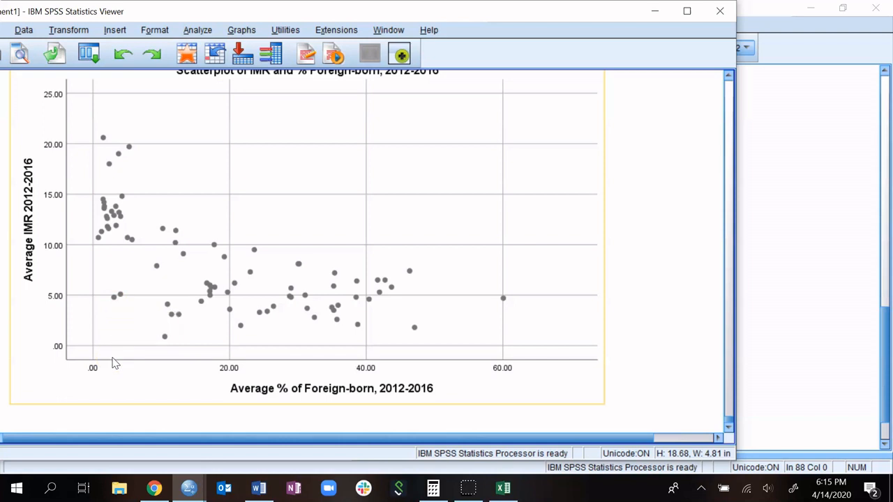
{"action": "scroll", "coordinate": [293, 352], "scroll_direction": "up", "scroll_amount": 3}
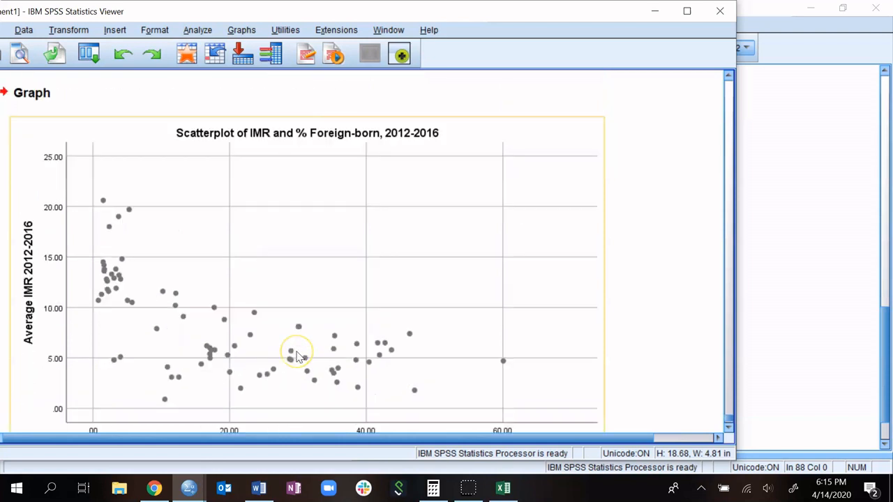
{"action": "scroll", "coordinate": [296, 357], "scroll_direction": "down", "scroll_amount": 3}
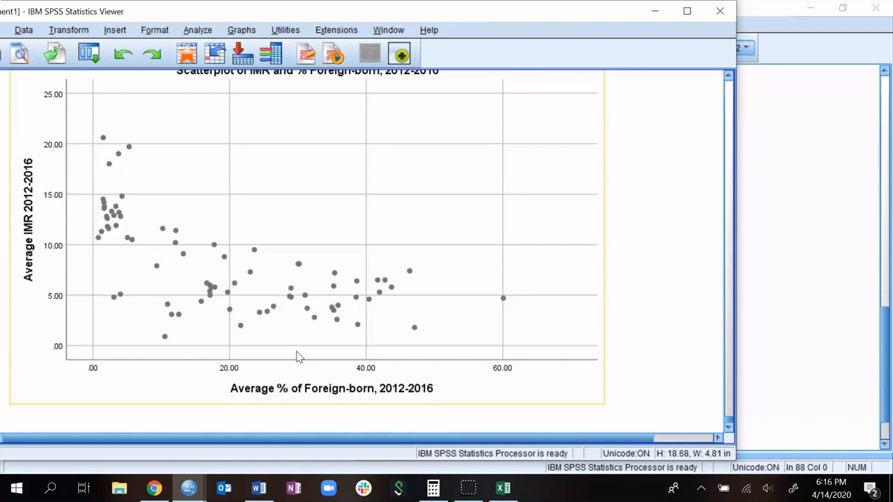
Copy the GRAPH command log above the IMR and % Foreign-born scatterplot in the output.
{"action": "scroll", "coordinate": [297, 357], "scroll_direction": "up", "scroll_amount": 1}
{"action": "scroll", "coordinate": [348, 343], "scroll_direction": "up", "scroll_amount": 4}
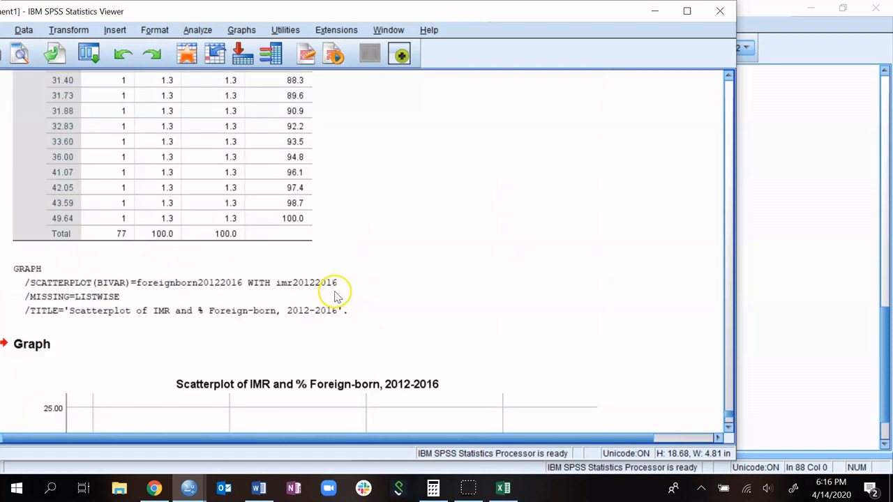
{"action": "left_click", "coordinate": [207, 310]}
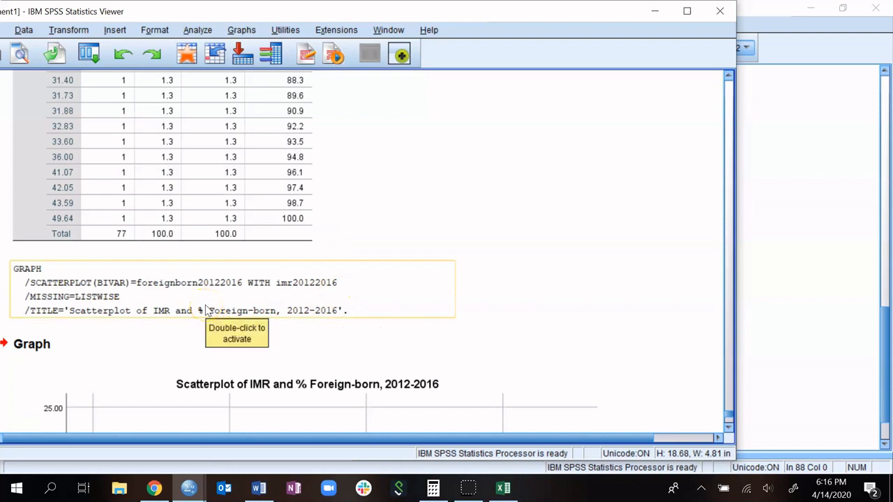
{"action": "right_click", "coordinate": [207, 311]}
{"action": "left_click", "coordinate": [144, 312]}
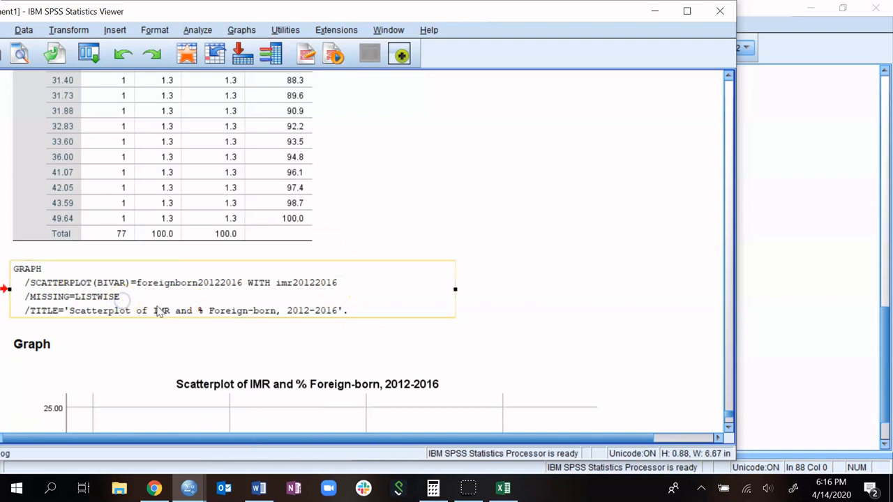
{"action": "left_click", "coordinate": [247, 313]}
{"action": "right_click", "coordinate": [242, 300]}
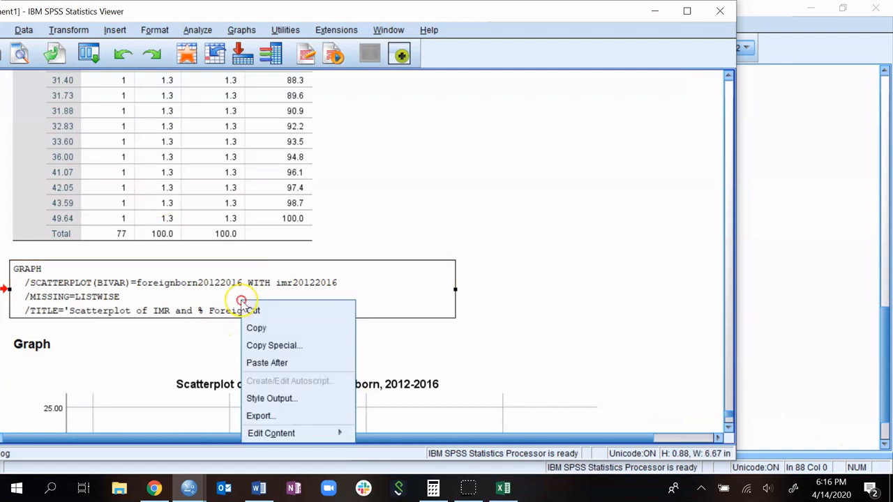
{"action": "left_click", "coordinate": [257, 327]}
Return to the syntax file and paste the copied GRAPH command on a new line below the Scatterplot 1 comment.
{"action": "left_click", "coordinate": [843, 317]}
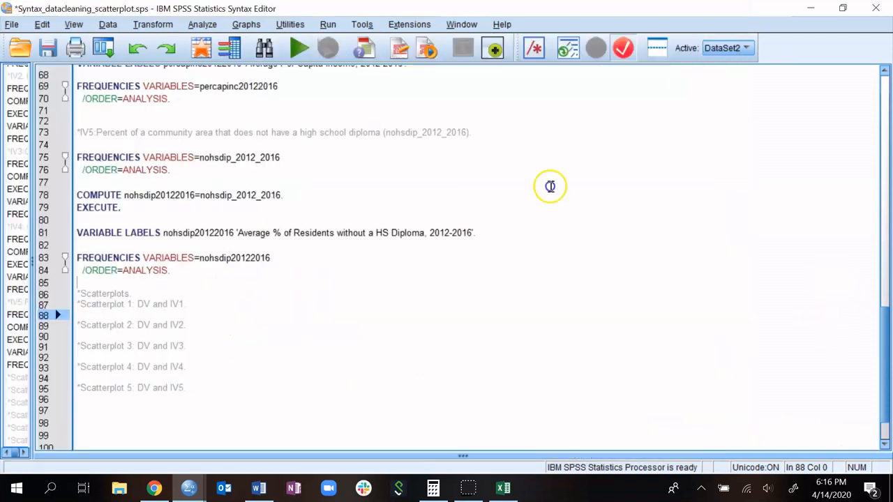
{"action": "left_click", "coordinate": [200, 304]}
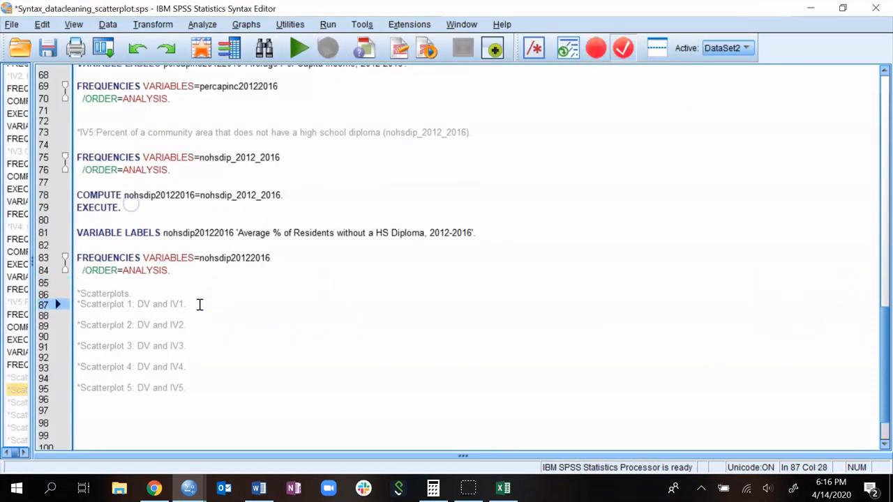
{"action": "key", "text": "Return"}
{"action": "key", "text": "Return"}
{"action": "key", "text": "Up"}
{"action": "key", "text": "ctrl+v"}
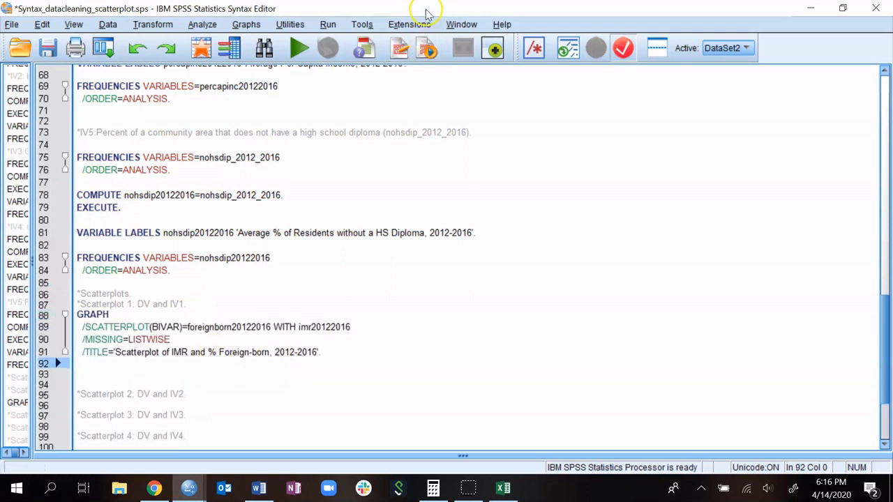
Open the IMR and % Foreign-born scatterplot from the output in the Chart Editor, check its variable assignments and dismiss its properties.
{"action": "left_click", "coordinate": [187, 492]}
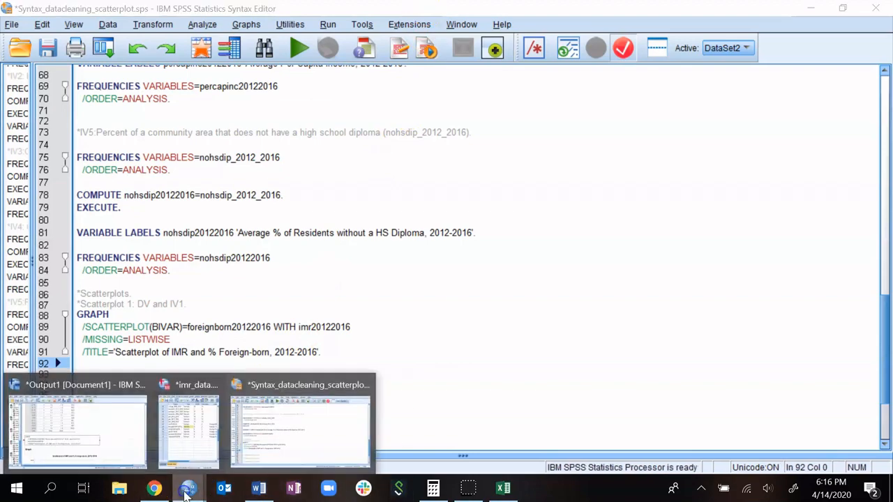
{"action": "left_click", "coordinate": [70, 427]}
{"action": "scroll", "coordinate": [226, 353], "scroll_direction": "down", "scroll_amount": 5}
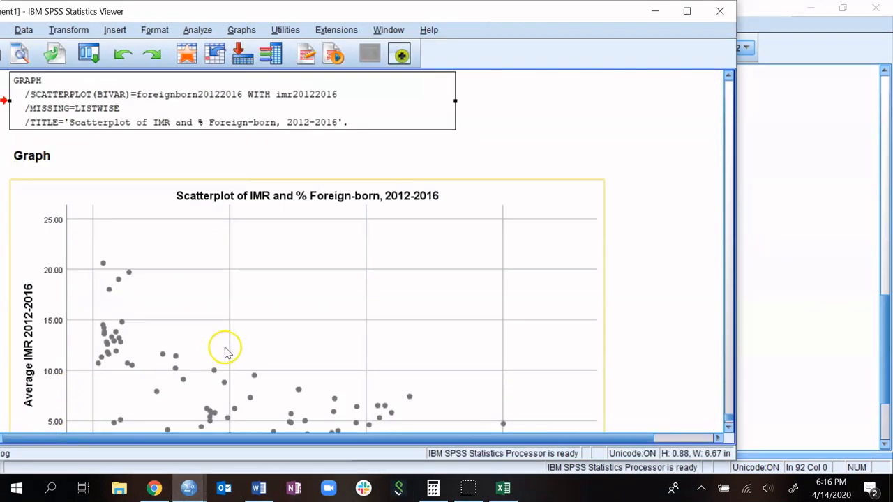
{"action": "scroll", "coordinate": [225, 352], "scroll_direction": "down", "scroll_amount": 3}
{"action": "double_click", "coordinate": [225, 350]}
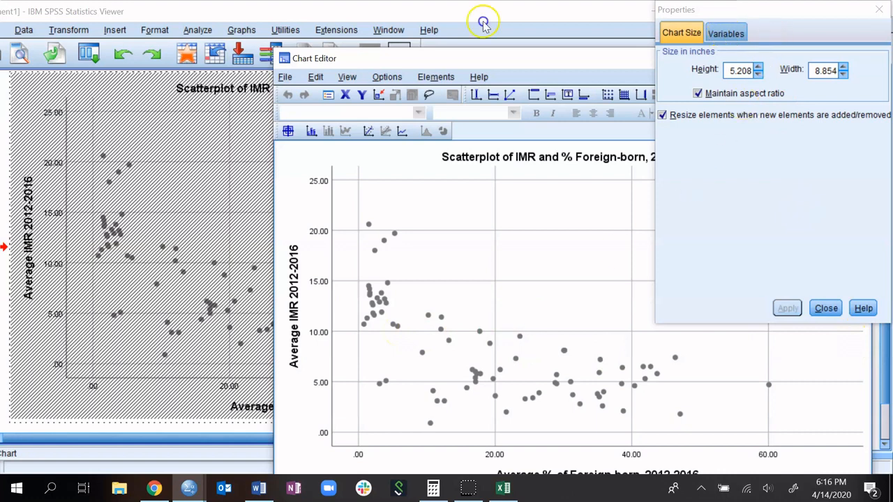
{"action": "left_click", "coordinate": [726, 34]}
{"action": "left_click", "coordinate": [477, 231]}
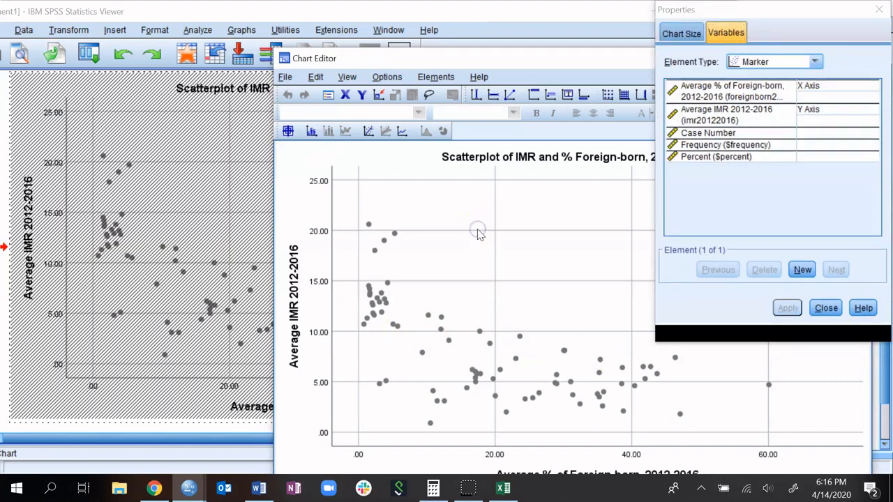
{"action": "left_click", "coordinate": [823, 325]}
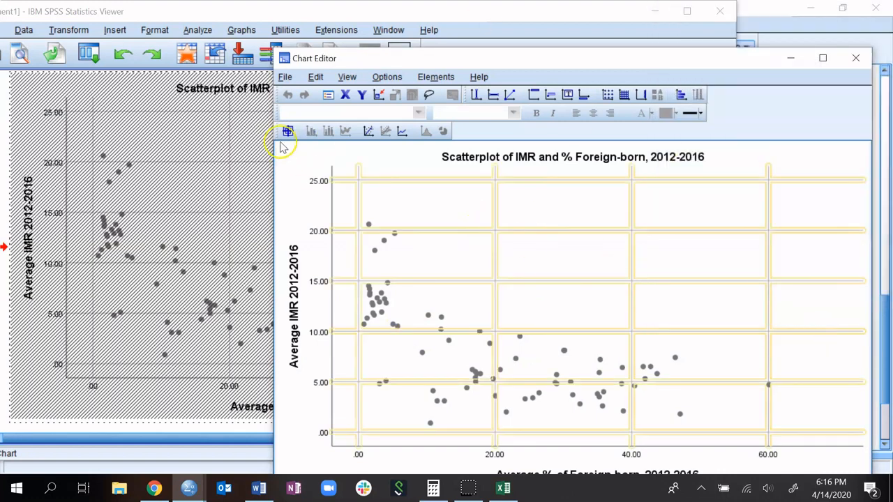
{"action": "left_click_drag", "start_coordinate": [440, 58], "coordinate": [437, 23]}
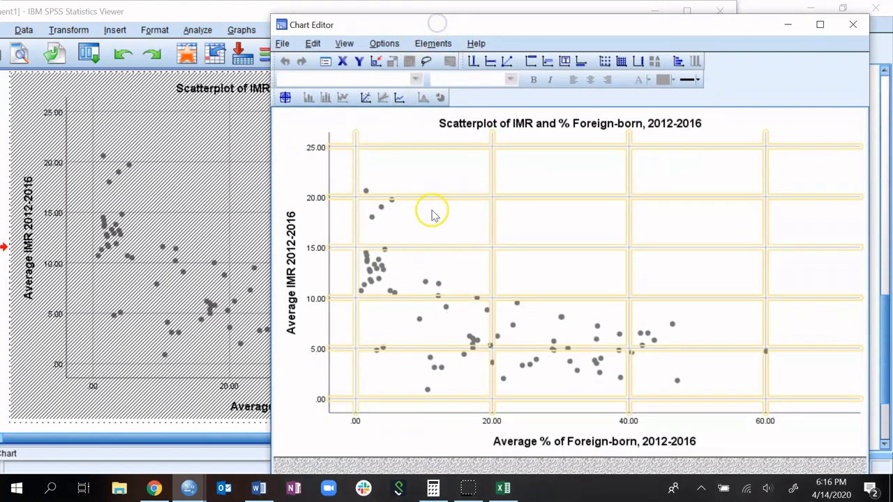
Look through the available chart options and set the scatterplot's grid line colour to black.
{"action": "left_click", "coordinate": [384, 44]}
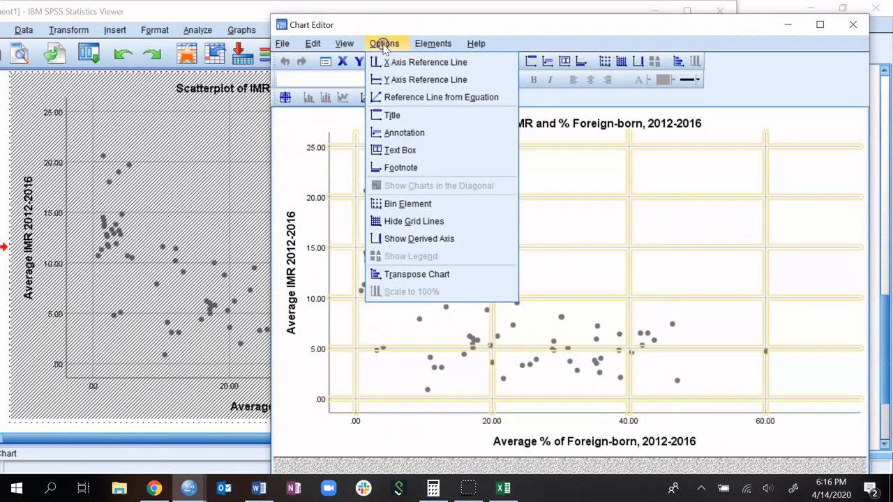
{"action": "left_click", "coordinate": [424, 46]}
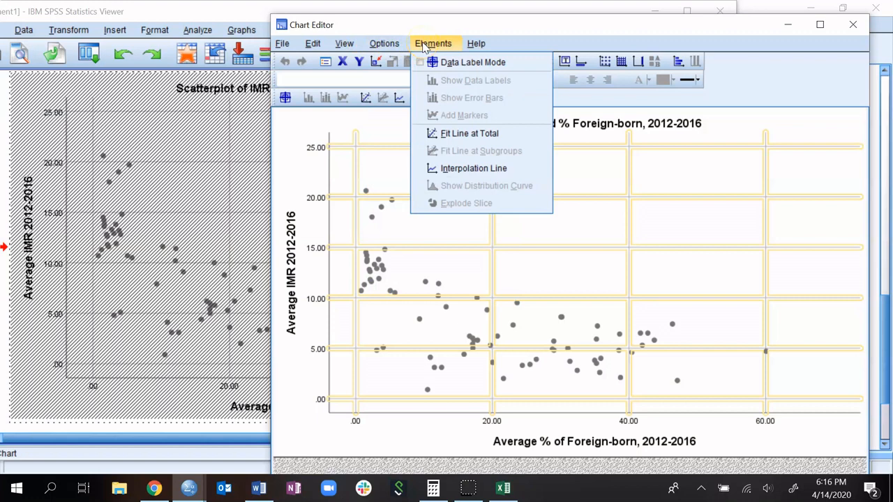
{"action": "mouse_move", "coordinate": [319, 44]}
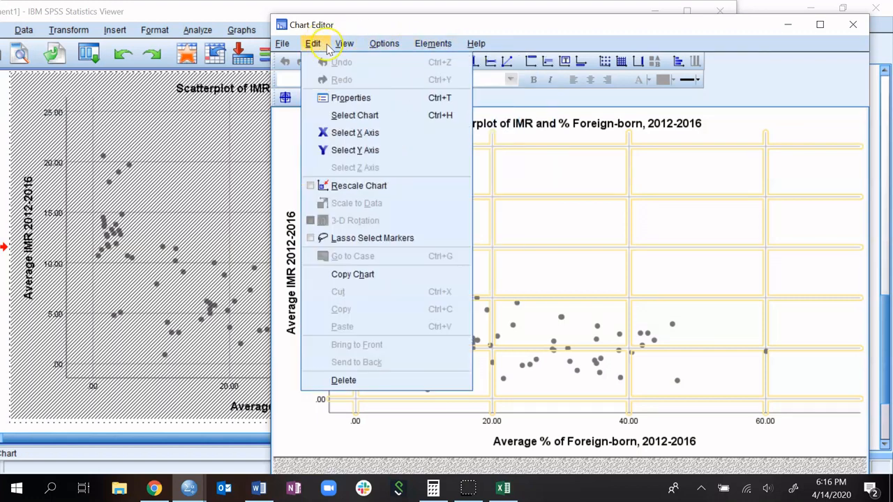
{"action": "left_click", "coordinate": [523, 101]}
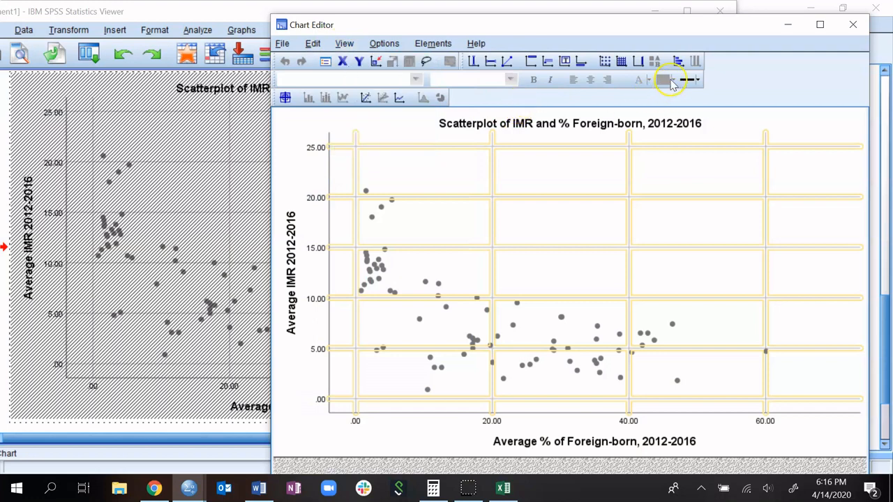
{"action": "left_click", "coordinate": [698, 80]}
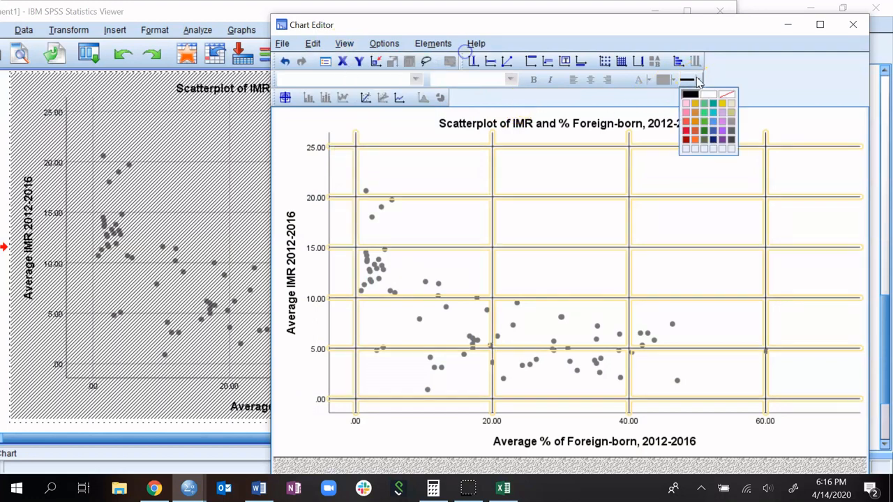
{"action": "left_click", "coordinate": [492, 199]}
{"action": "left_click", "coordinate": [492, 199]}
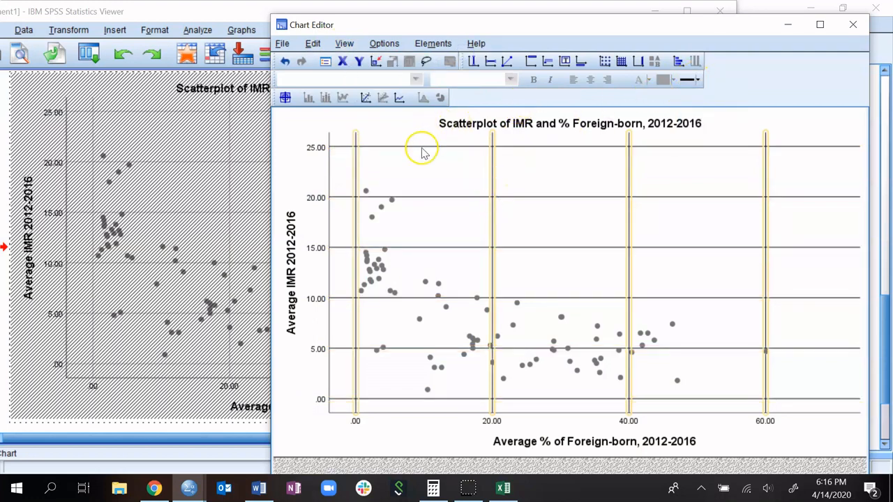
Change the fill and border colour of all scatterplot markers to light pink and close the Chart Editor.
{"action": "left_click", "coordinate": [372, 219]}
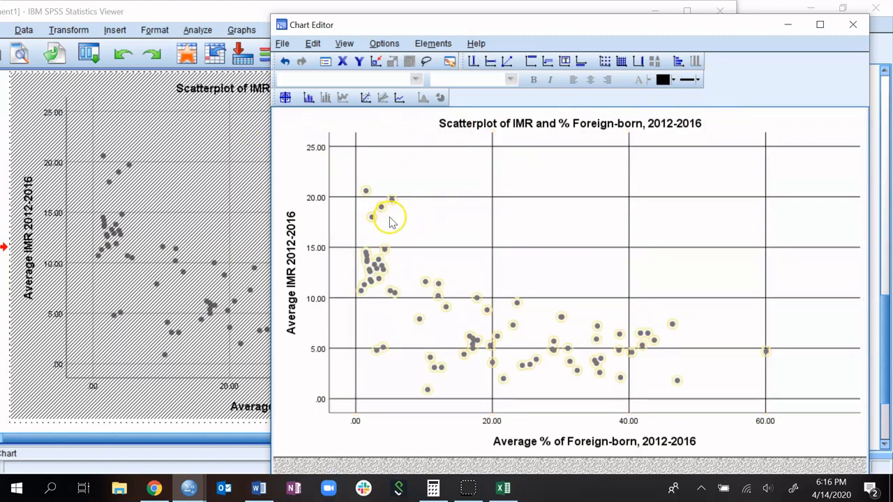
{"action": "left_click", "coordinate": [673, 80]}
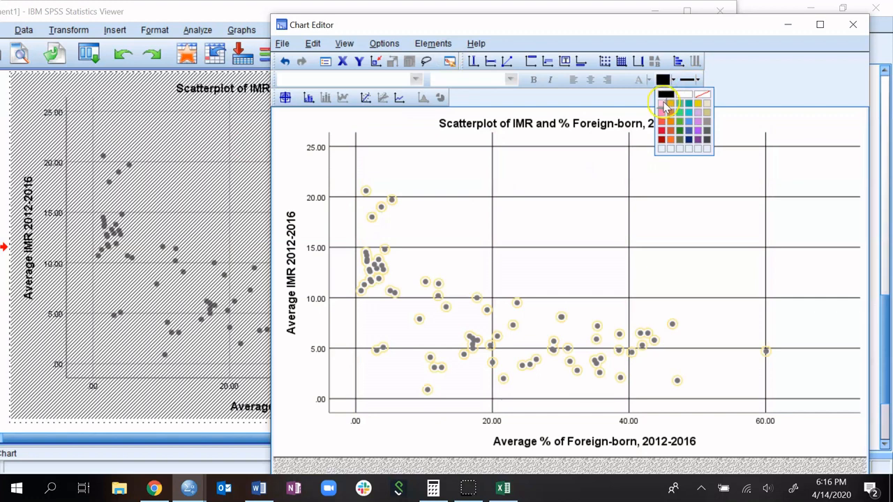
{"action": "left_click", "coordinate": [662, 111]}
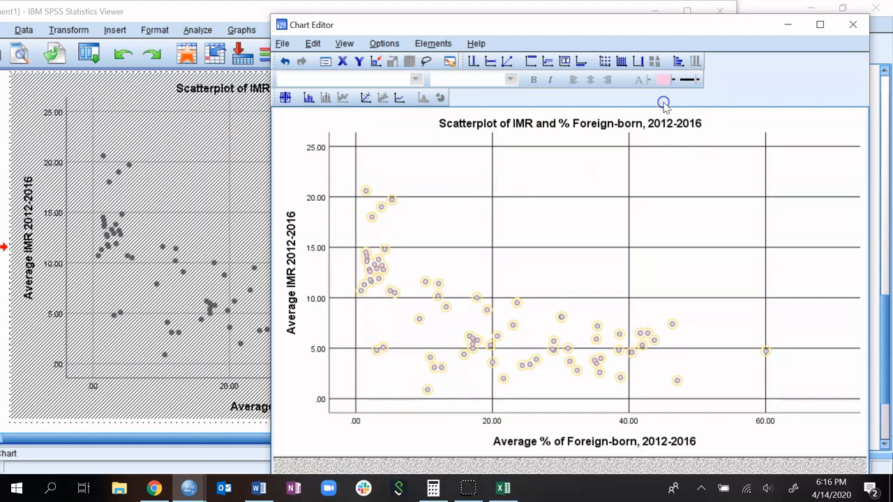
{"action": "left_click", "coordinate": [698, 80]}
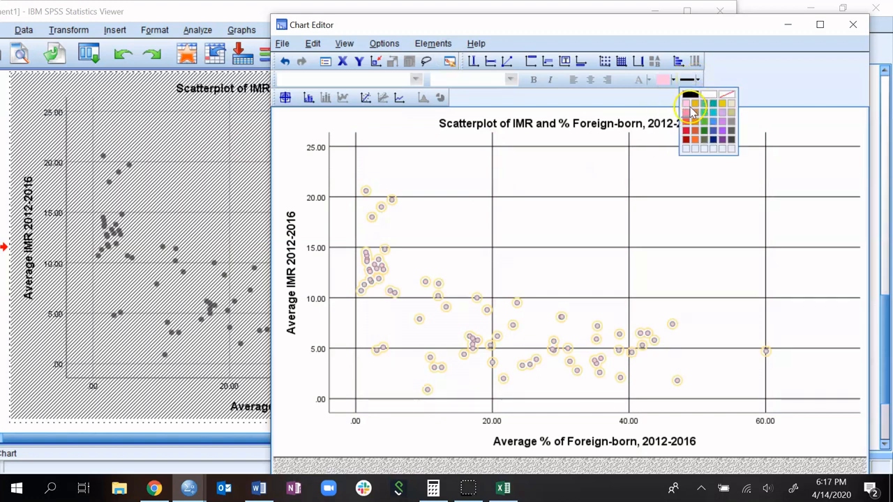
{"action": "left_click", "coordinate": [686, 104]}
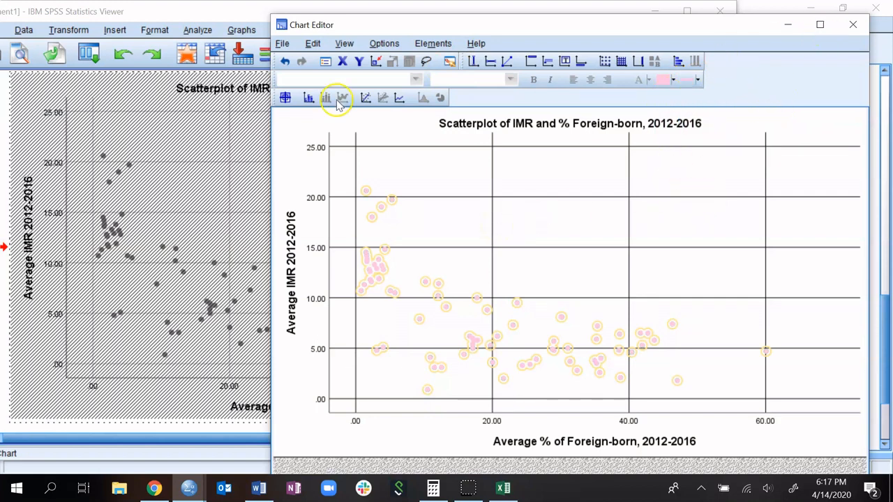
{"action": "left_click", "coordinate": [852, 24]}
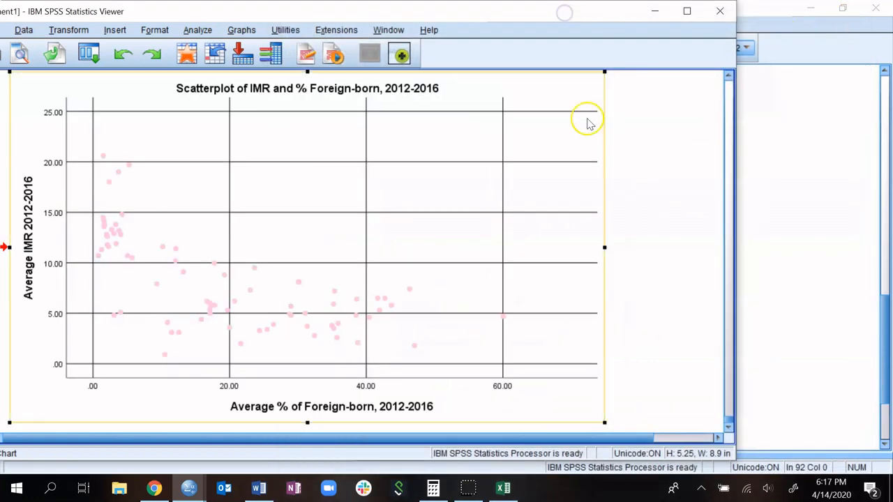
Reopen the recoloured scatterplot for editing, select individual data points, look over the available commands and close the Chart Editor.
{"action": "scroll", "coordinate": [435, 203], "scroll_direction": "up", "scroll_amount": 3}
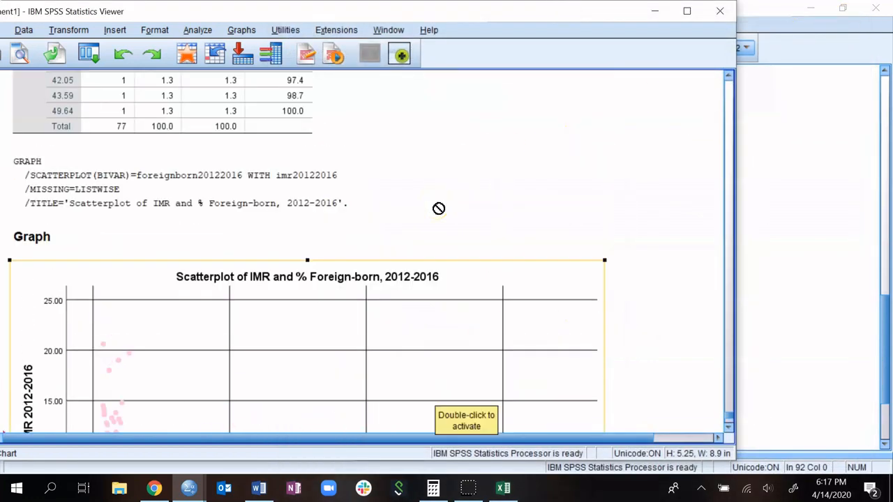
{"action": "scroll", "coordinate": [437, 208], "scroll_direction": "down", "scroll_amount": 3}
{"action": "scroll", "coordinate": [436, 209], "scroll_direction": "up", "scroll_amount": 5}
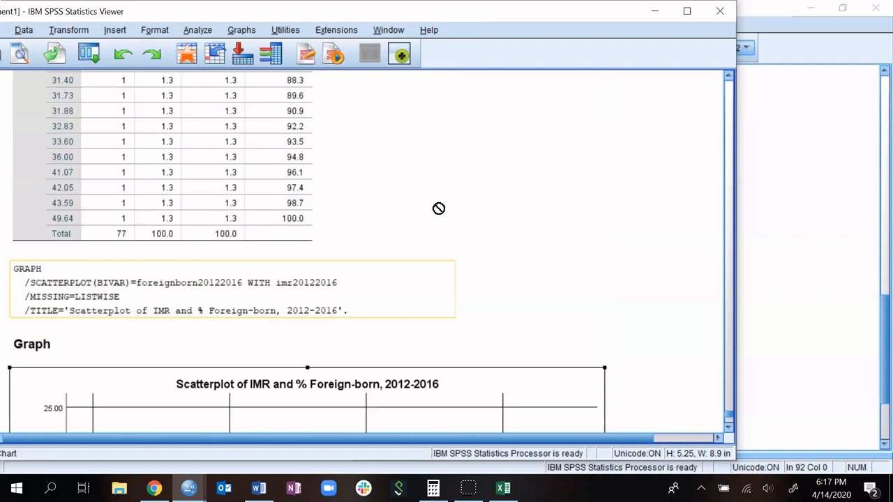
{"action": "scroll", "coordinate": [437, 206], "scroll_direction": "down", "scroll_amount": 5}
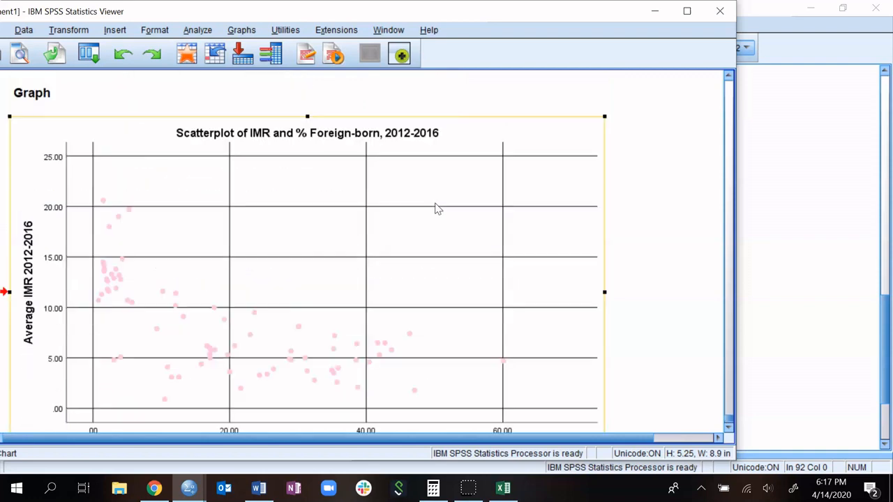
{"action": "scroll", "coordinate": [315, 279], "scroll_direction": "up", "scroll_amount": 1}
{"action": "double_click", "coordinate": [315, 276]}
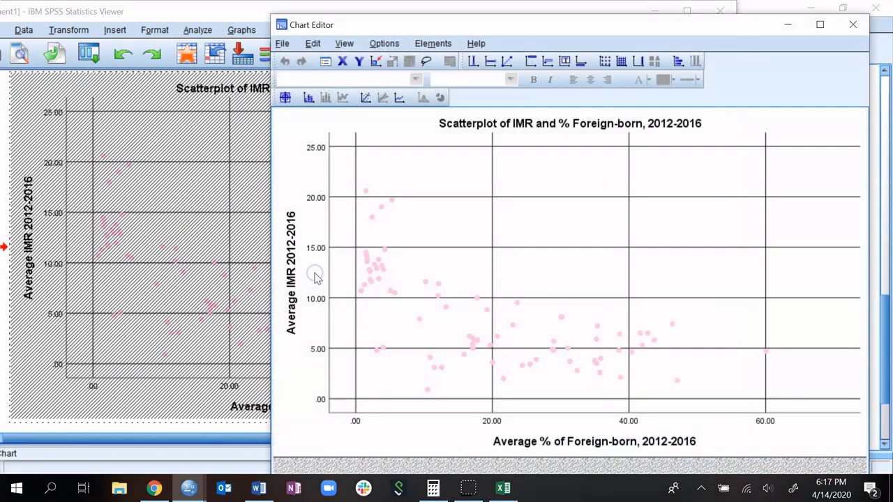
{"action": "left_click", "coordinate": [427, 285]}
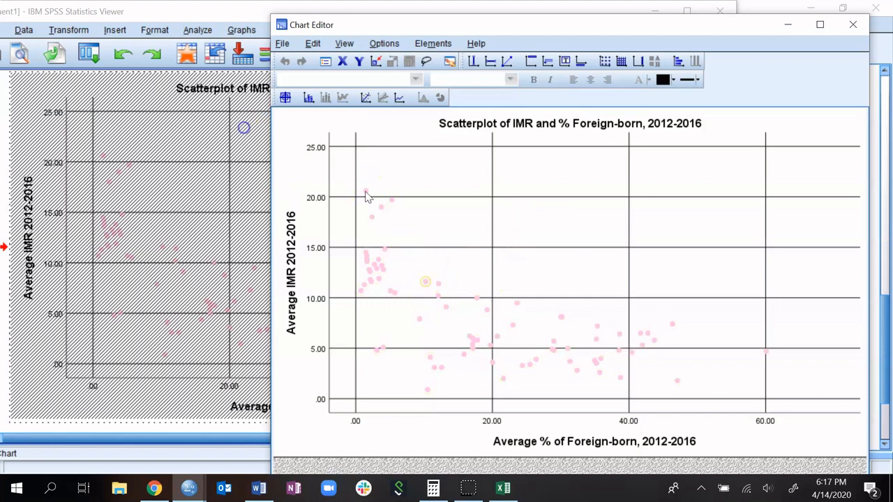
{"action": "left_click", "coordinate": [455, 236]}
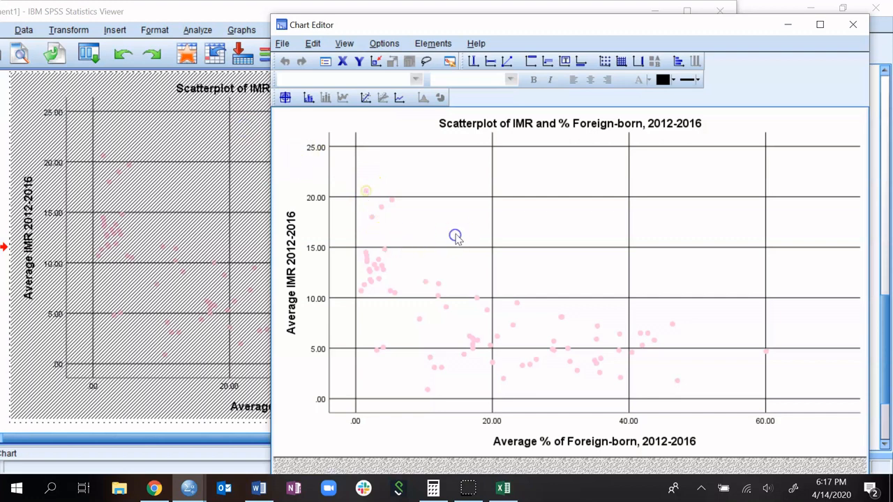
{"action": "left_click", "coordinate": [494, 164]}
{"action": "left_click", "coordinate": [364, 189]}
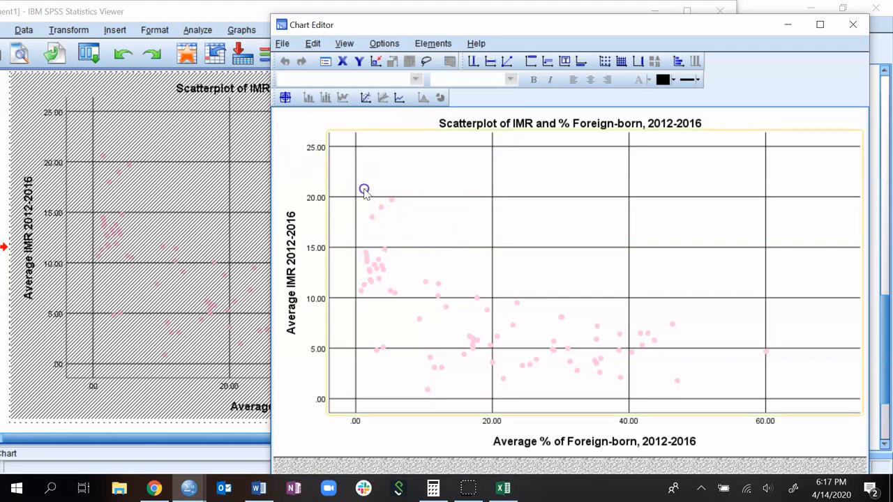
{"action": "left_click", "coordinate": [282, 45]}
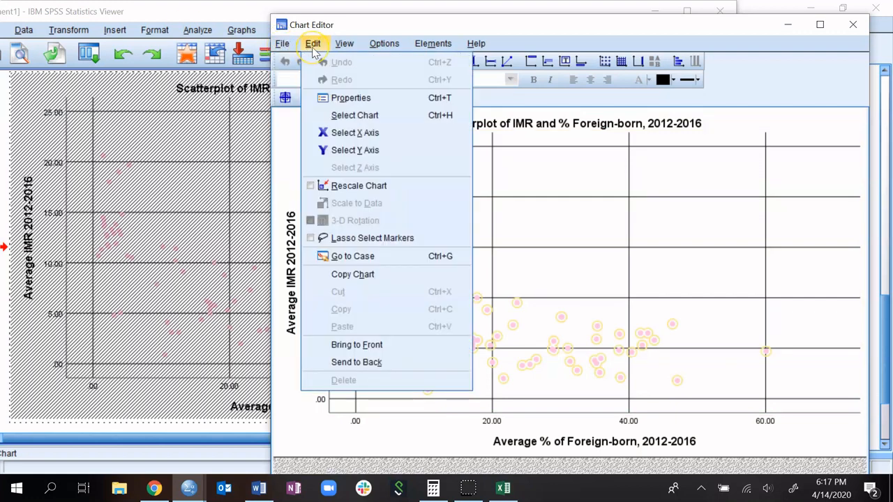
{"action": "left_click", "coordinate": [339, 52]}
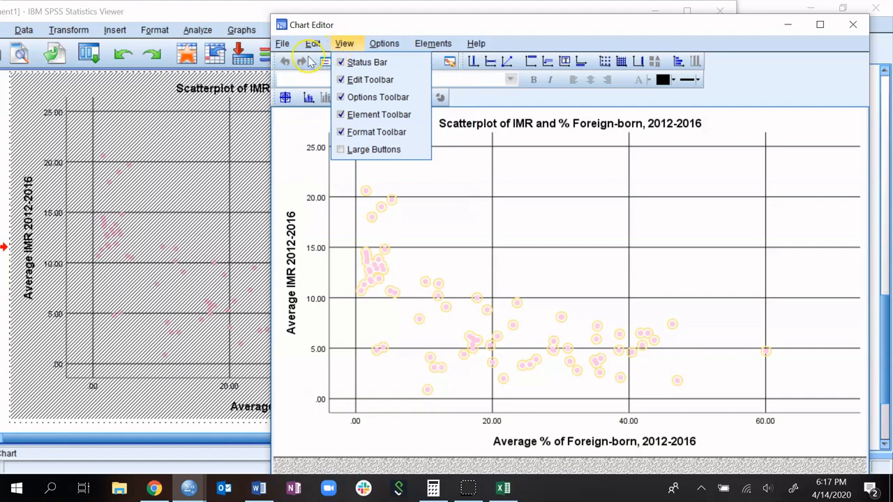
{"action": "mouse_move", "coordinate": [282, 43]}
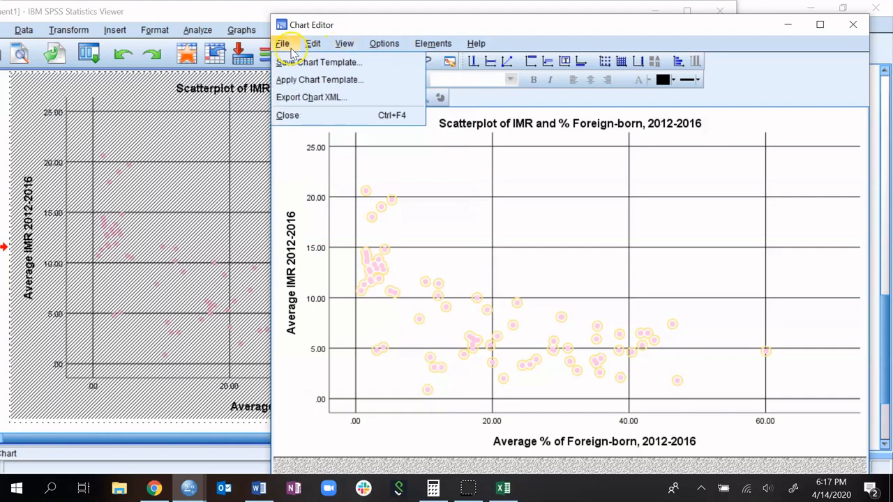
{"action": "left_click", "coordinate": [305, 117]}
Compare the GRAPH command log with the recoloured IMR and % Foreign-born scatterplot in the output.
{"action": "scroll", "coordinate": [453, 274], "scroll_direction": "down", "scroll_amount": 1}
{"action": "scroll", "coordinate": [454, 271], "scroll_direction": "up", "scroll_amount": 5}
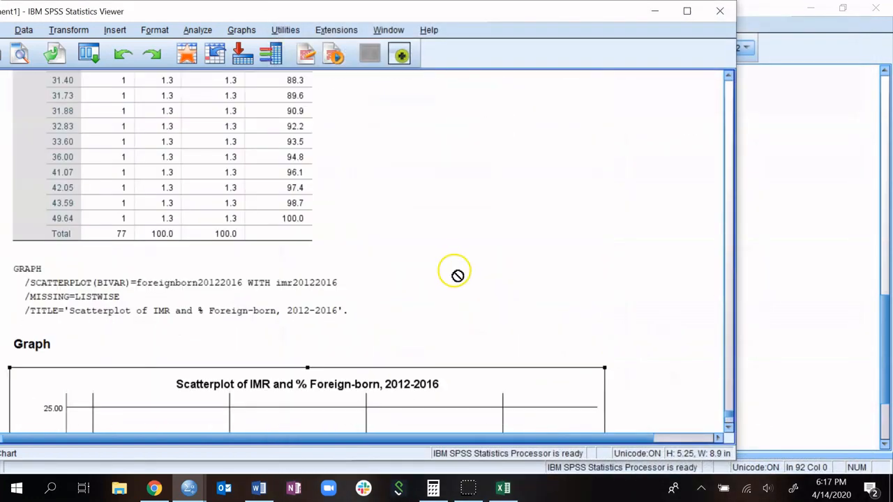
{"action": "scroll", "coordinate": [454, 272], "scroll_direction": "down", "scroll_amount": 5}
{"action": "scroll", "coordinate": [454, 272], "scroll_direction": "up", "scroll_amount": 6}
{"action": "left_click", "coordinate": [140, 347]}
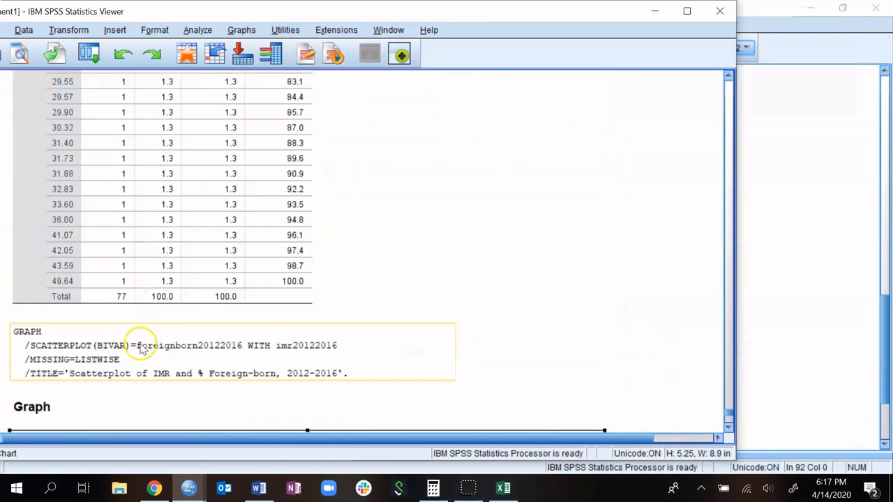
{"action": "scroll", "coordinate": [155, 340], "scroll_direction": "down", "scroll_amount": 6}
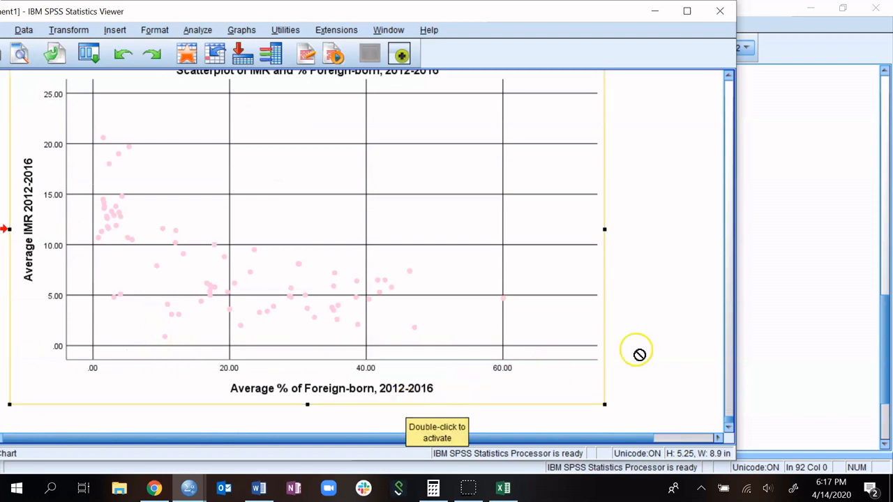
Return to the syntax file and copy the complete GRAPH command under the Scatterplot 1 comment.
{"action": "left_click", "coordinate": [779, 316]}
{"action": "scroll", "coordinate": [381, 327], "scroll_direction": "down", "scroll_amount": 3}
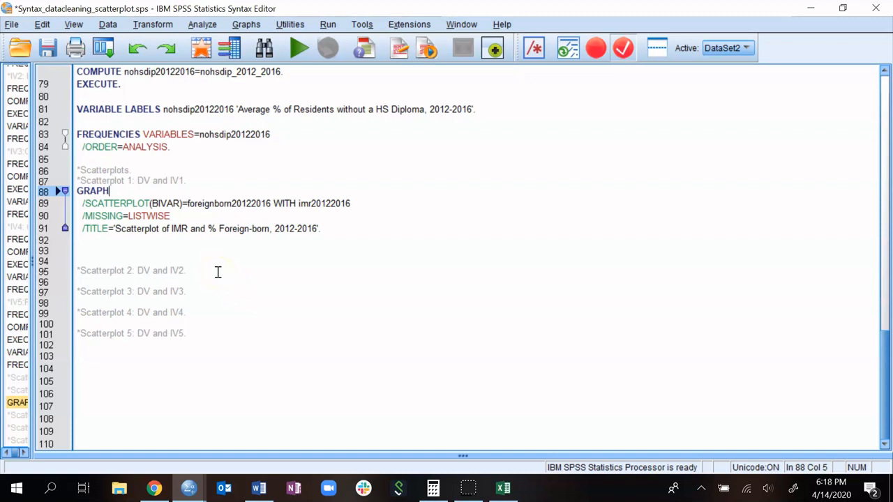
{"action": "left_click_drag", "start_coordinate": [323, 230], "coordinate": [70, 197]}
{"action": "key", "text": "ctrl+c"}
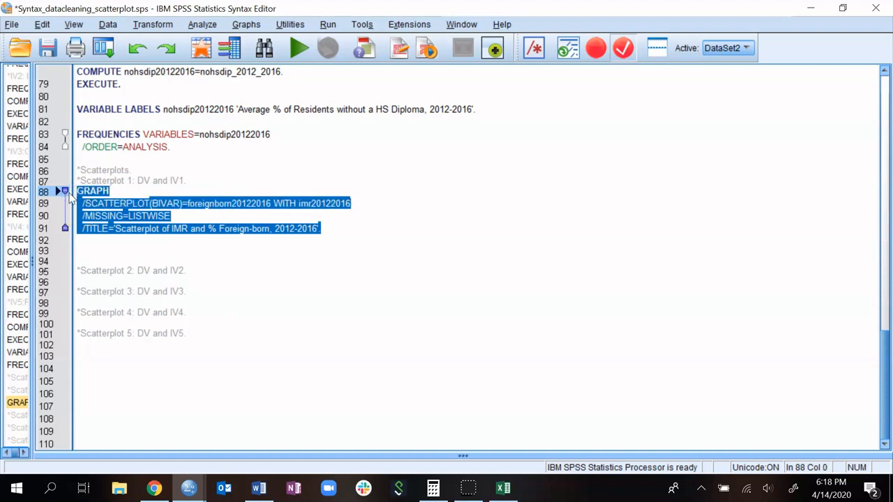
Tidy the blank lines after the first GRAPH command and paste its copy under the Scatterplot 2 comment.
{"action": "left_click", "coordinate": [90, 238]}
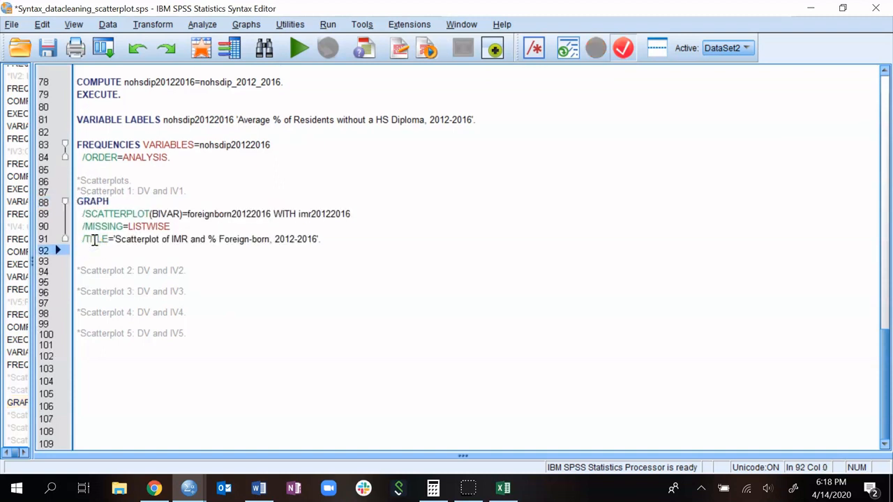
{"action": "key", "text": "Delete"}
{"action": "key", "text": "Down"}
{"action": "key", "text": "Down"}
{"action": "key", "text": "Return"}
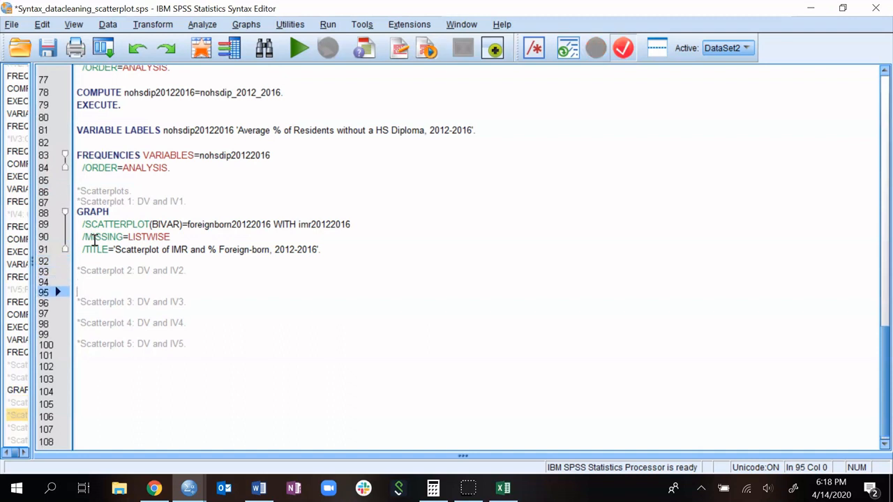
{"action": "key", "text": "Return"}
{"action": "key", "text": "Up"}
{"action": "key", "text": "Up"}
{"action": "key", "text": "ctrl+v"}
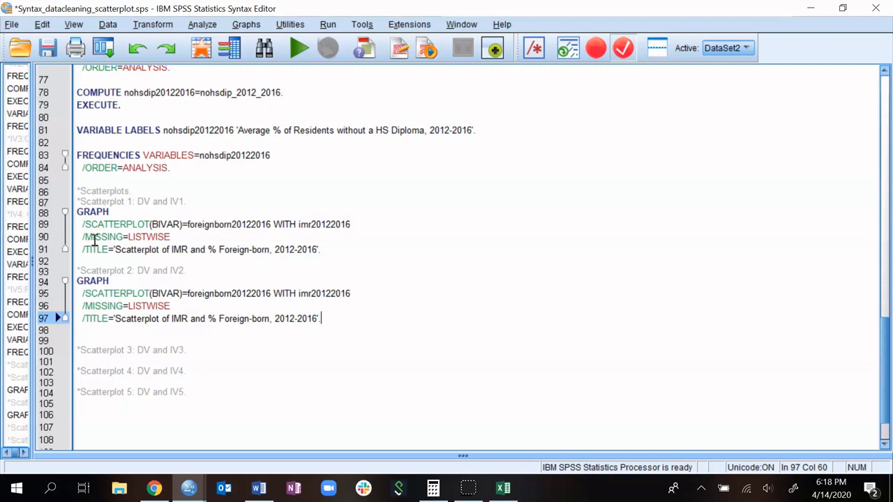
Paste the copied GRAPH command on a new line under the Scatterplot 3 comment.
{"action": "left_click", "coordinate": [198, 347]}
{"action": "key", "text": "Return"}
{"action": "key", "text": "ctrl+v"}
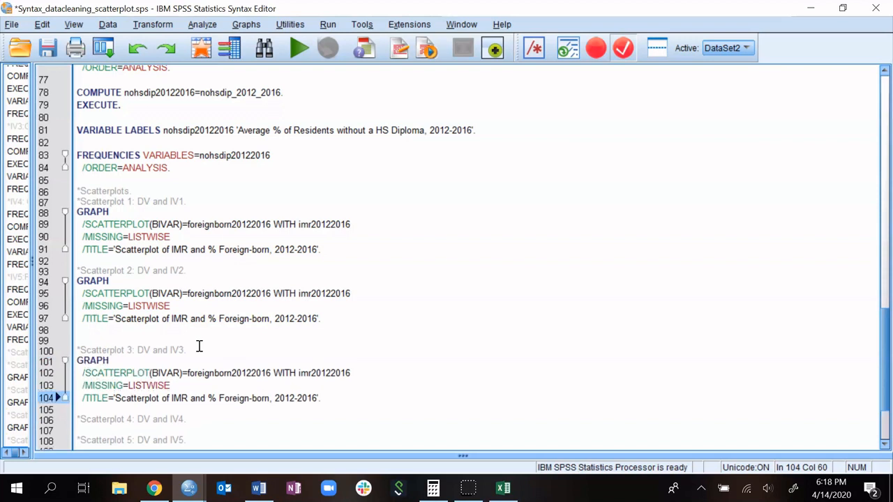
Paste the GRAPH command directly under the Scatterplot 4 and Scatterplot 5 comments, without a blank line between comment and command.
{"action": "scroll", "coordinate": [200, 347], "scroll_direction": "down", "scroll_amount": 3}
{"action": "left_click", "coordinate": [199, 317]}
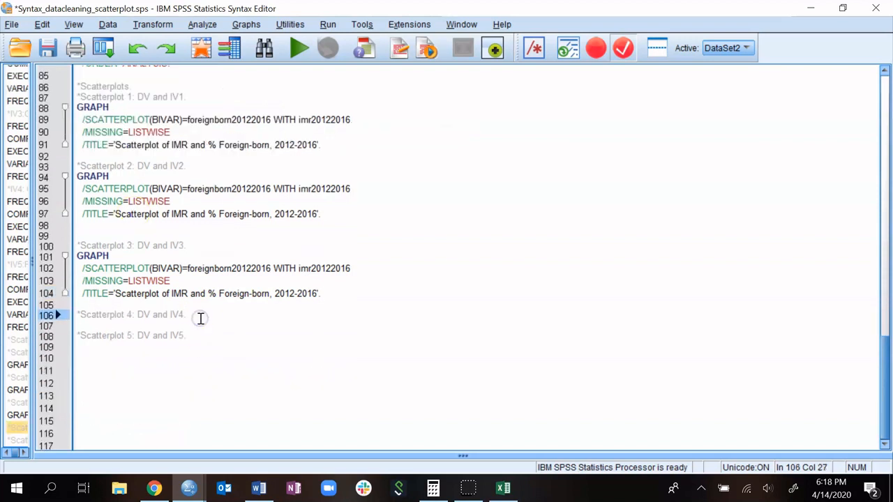
{"action": "key", "text": "Return"}
{"action": "key", "text": "Return"}
{"action": "key", "text": "ctrl+v"}
{"action": "key", "text": "Up"}
{"action": "key", "text": "Up"}
{"action": "key", "text": "Up"}
{"action": "key", "text": "Up"}
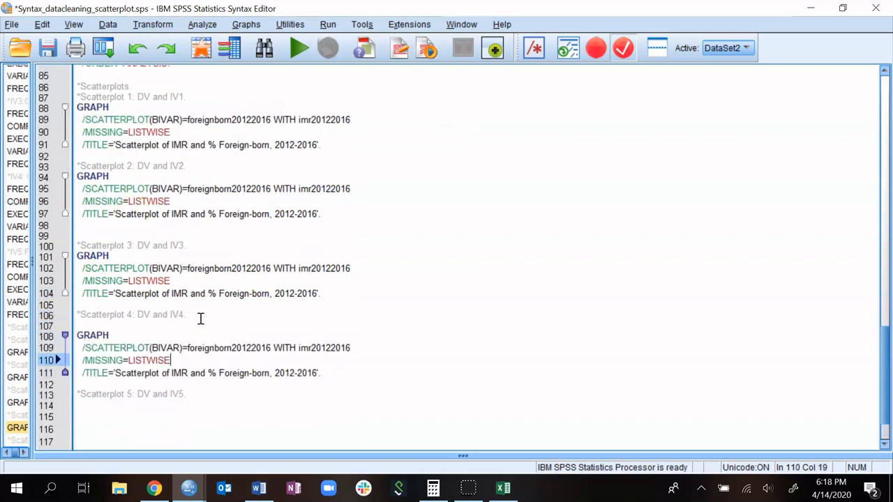
{"action": "key", "text": "Delete"}
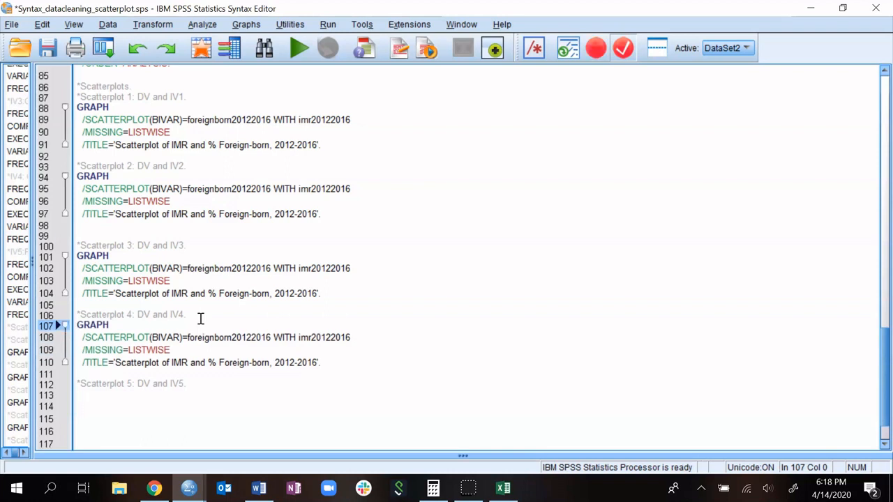
{"action": "left_click", "coordinate": [193, 389]}
{"action": "key", "text": "ctrl+v"}
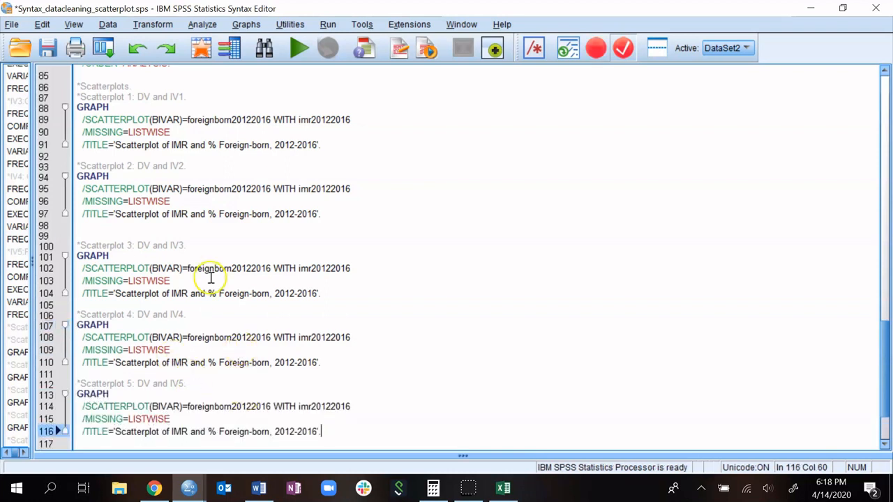
Copy the variable name nhblack20122016 from the second FREQUENCIES command in the IV2 section.
{"action": "scroll", "coordinate": [212, 278], "scroll_direction": "up", "scroll_amount": 3}
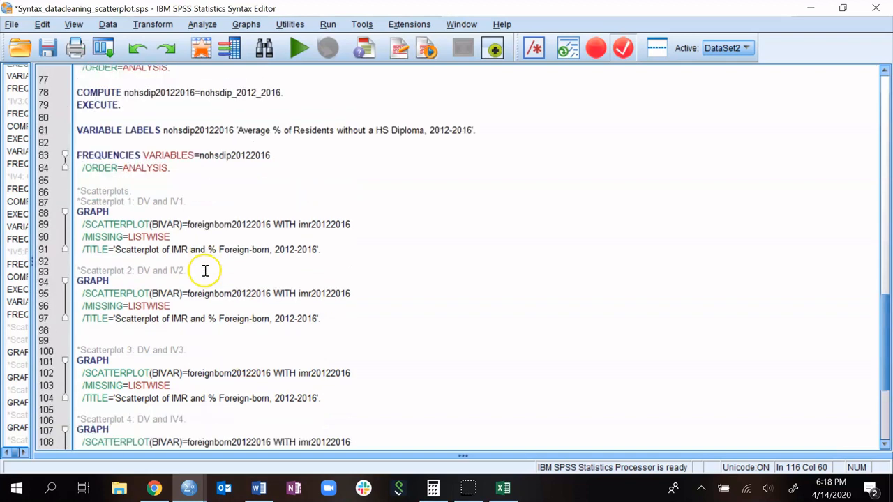
{"action": "scroll", "coordinate": [205, 276], "scroll_direction": "up", "scroll_amount": 20}
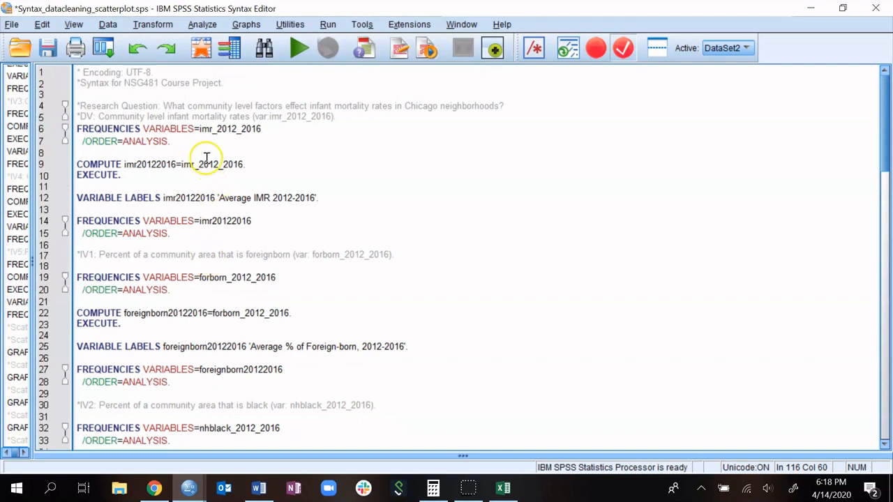
{"action": "scroll", "coordinate": [224, 315], "scroll_direction": "down", "scroll_amount": 3}
{"action": "scroll", "coordinate": [224, 313], "scroll_direction": "down", "scroll_amount": 5}
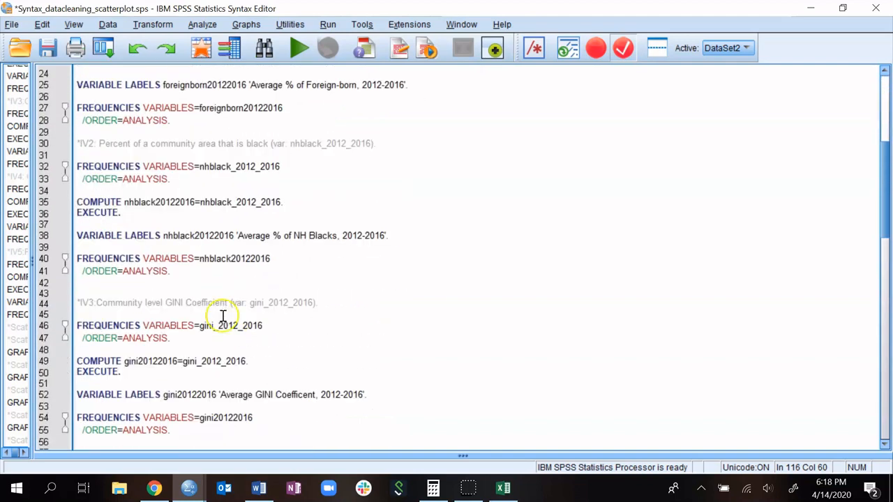
{"action": "double_click", "coordinate": [234, 259]}
{"action": "key", "text": "ctrl+c"}
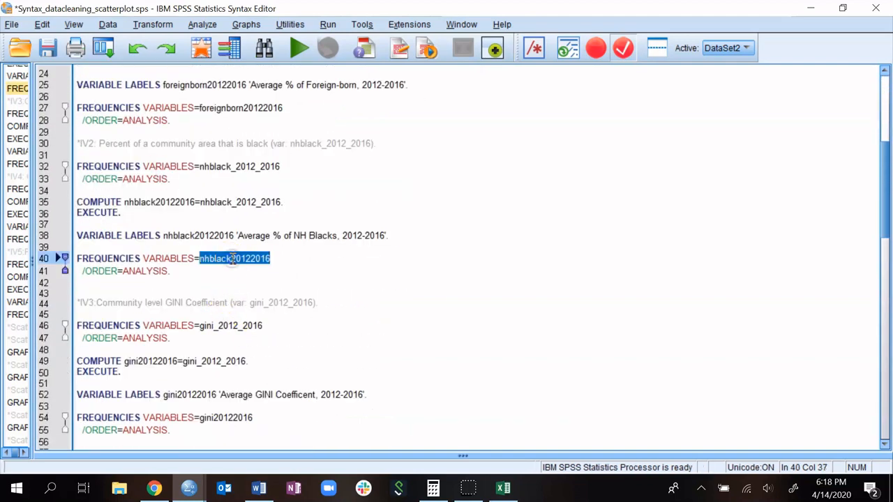
Add the variable name (forborn20122016) after IV1 in the Scatterplot 1 comment.
{"action": "scroll", "coordinate": [233, 259], "scroll_direction": "down", "scroll_amount": 20}
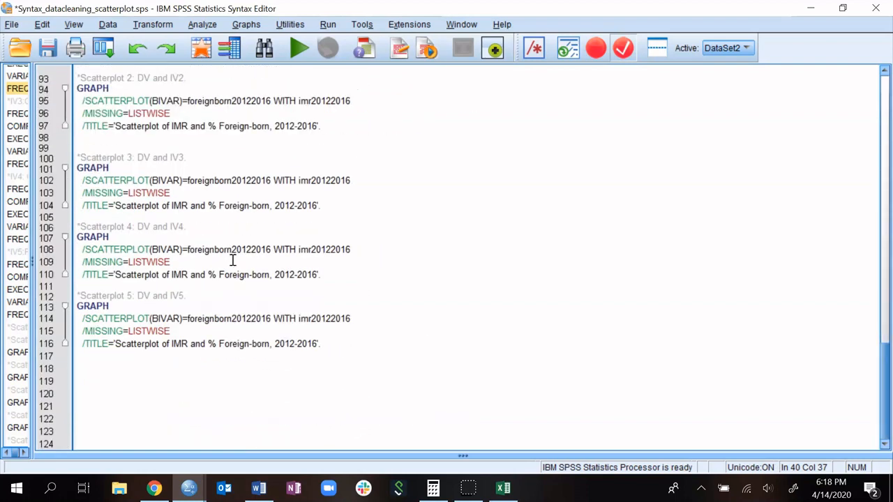
{"action": "scroll", "coordinate": [233, 261], "scroll_direction": "up", "scroll_amount": 4}
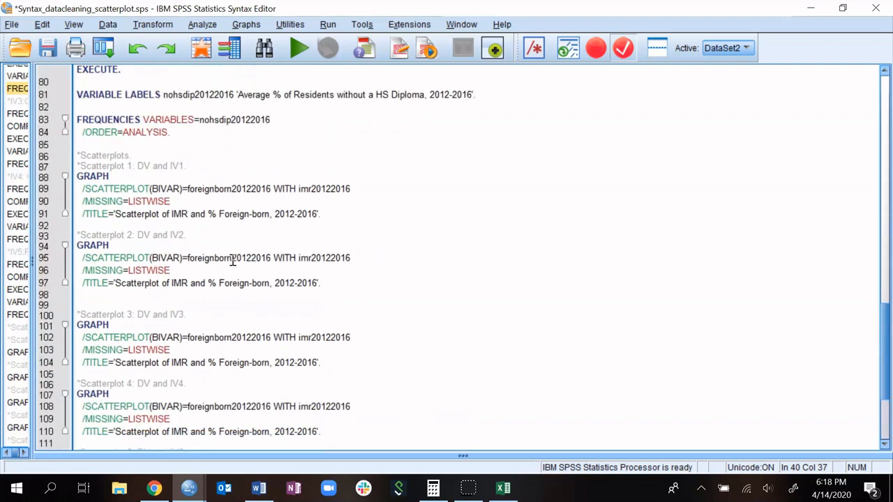
{"action": "left_click", "coordinate": [182, 167]}
{"action": "type", "text": "1"}
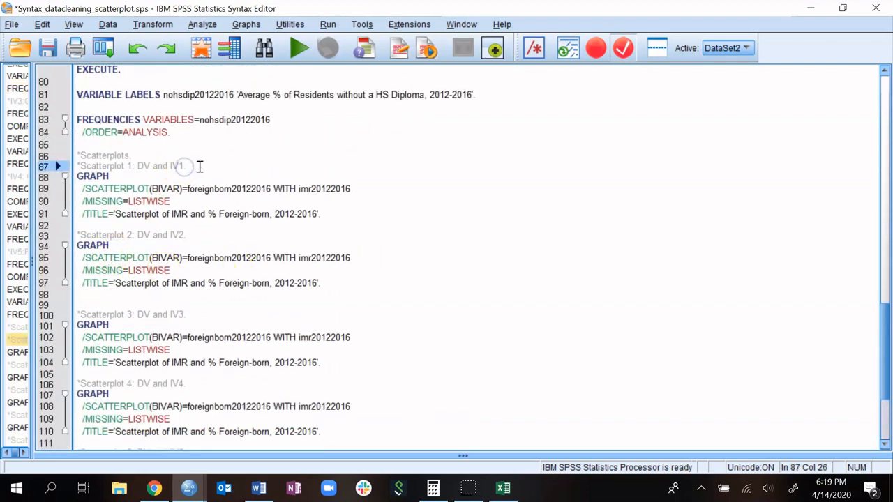
{"action": "type", "text": "-"}
{"action": "type", "text": "foreorn2"}
{"action": "type", "text": "012"}
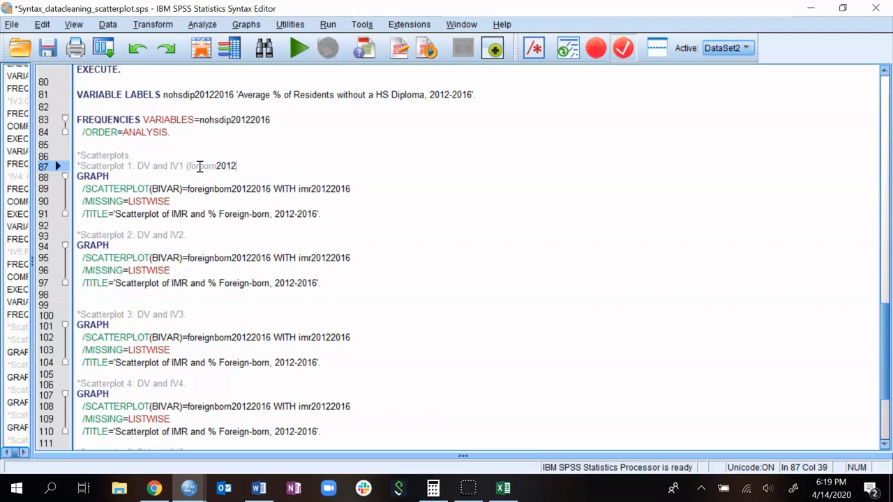
{"action": "type", "text": "2016"}
Add the variable name (nhblack20122016) after IV2 in the Scatterplot 2 comment.
{"action": "left_click_drag", "start_coordinate": [183, 235], "coordinate": [178, 235]}
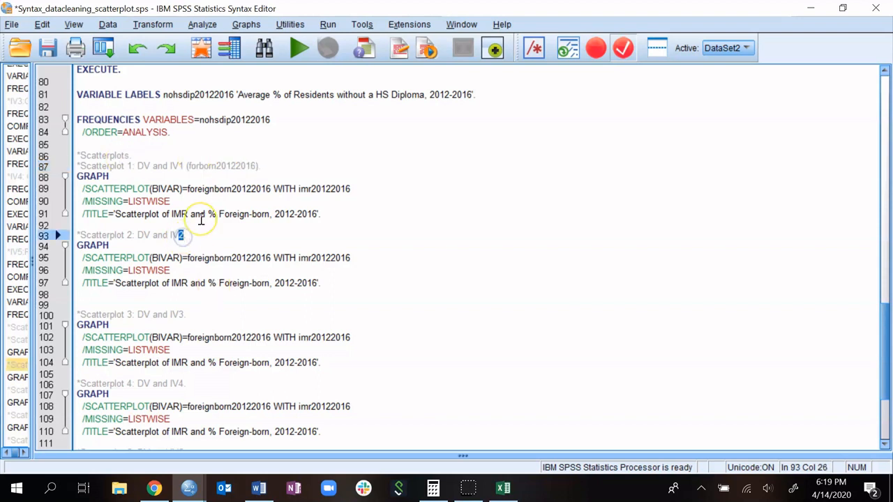
{"action": "key", "text": "End"}
{"action": "type", "text": "("}
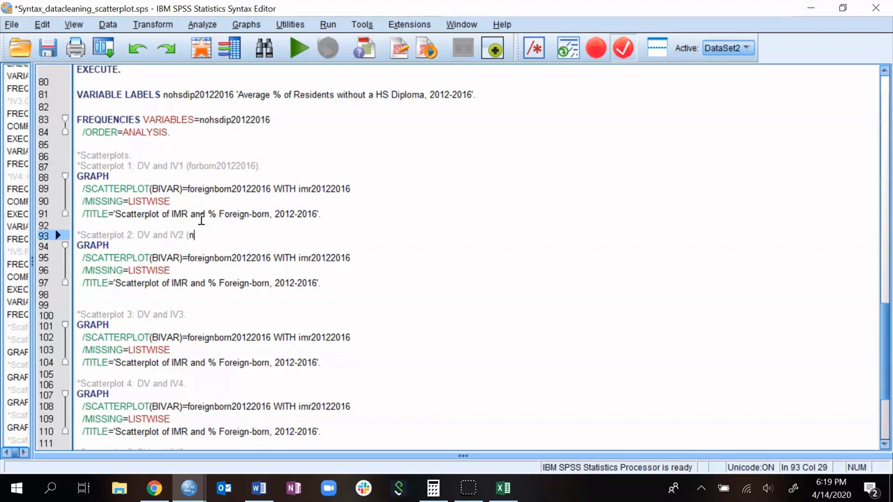
{"action": "type", "text": "nhblack20122016)."}
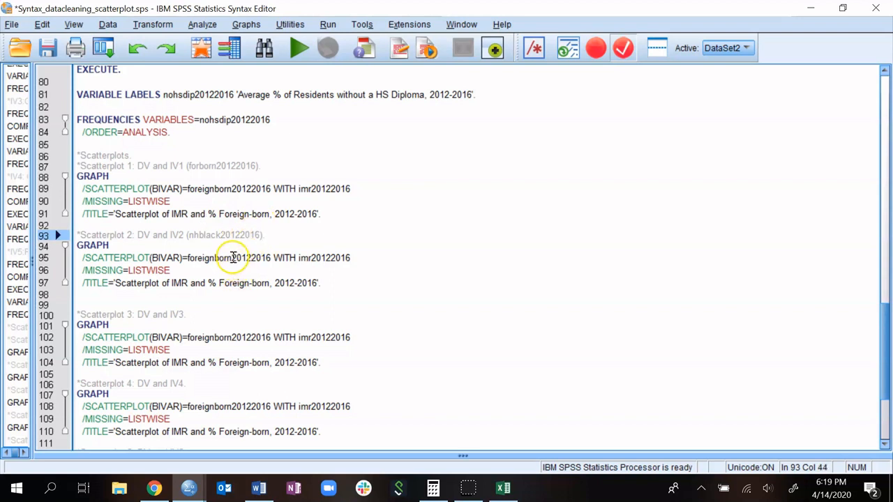
In the Scatterplot 2 GRAPH command, replace foreignborn20122016 with nhblack20122016 and change the title's Foreign-born to NH Black.
{"action": "double_click", "coordinate": [233, 257]}
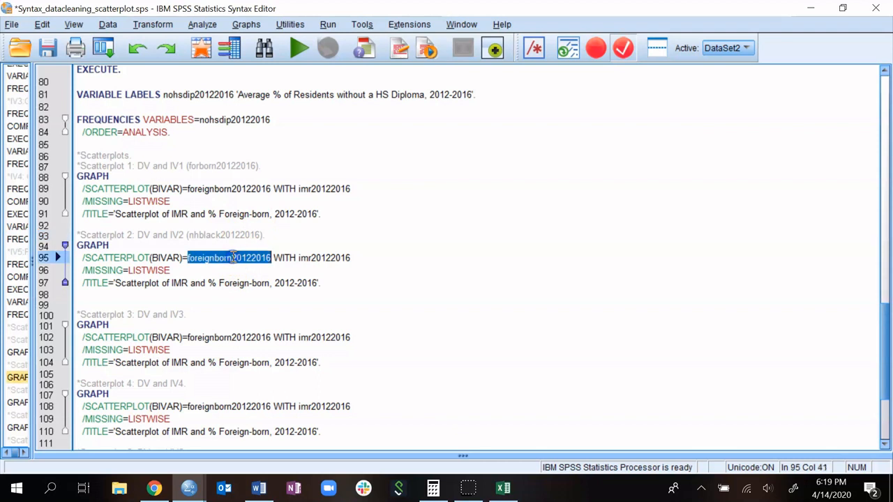
{"action": "key", "text": "ctrl+v"}
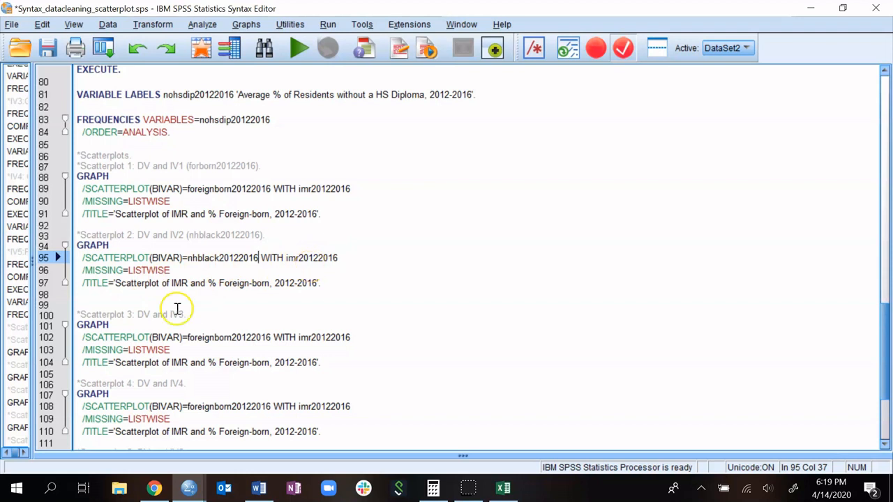
{"action": "left_click_drag", "start_coordinate": [221, 283], "coordinate": [270, 284]}
{"action": "key", "text": "BackSpace"}
{"action": "key", "text": "BackSpace"}
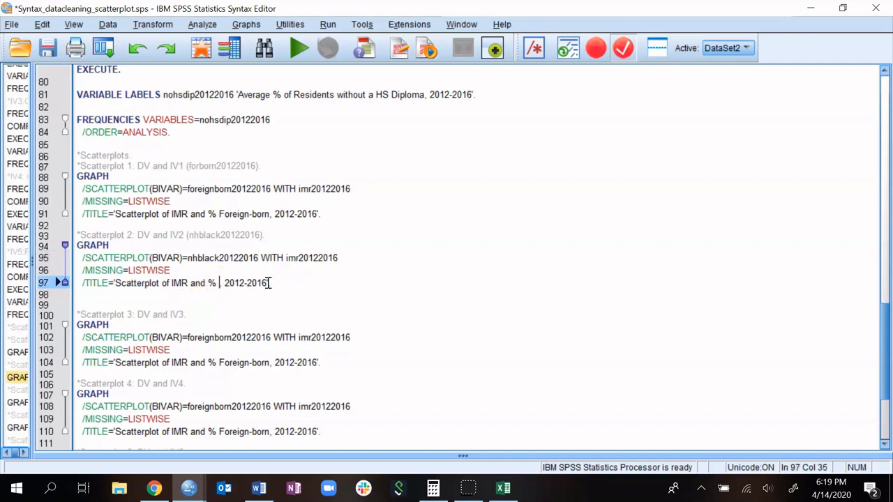
{"action": "type", "text": "NH Black"}
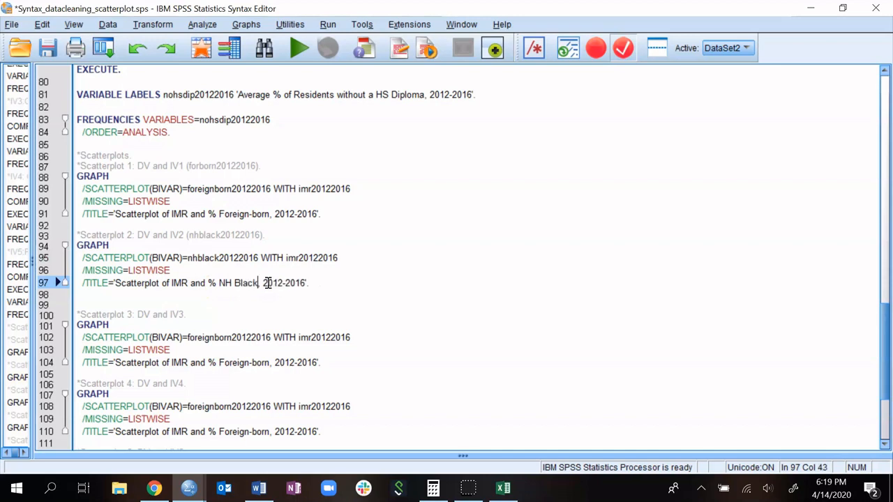
Run the Scatterplot 2 comment and its GRAPH command for nhblack20122016 with imr20122016.
{"action": "scroll", "coordinate": [284, 308], "scroll_direction": "up", "scroll_amount": 8}
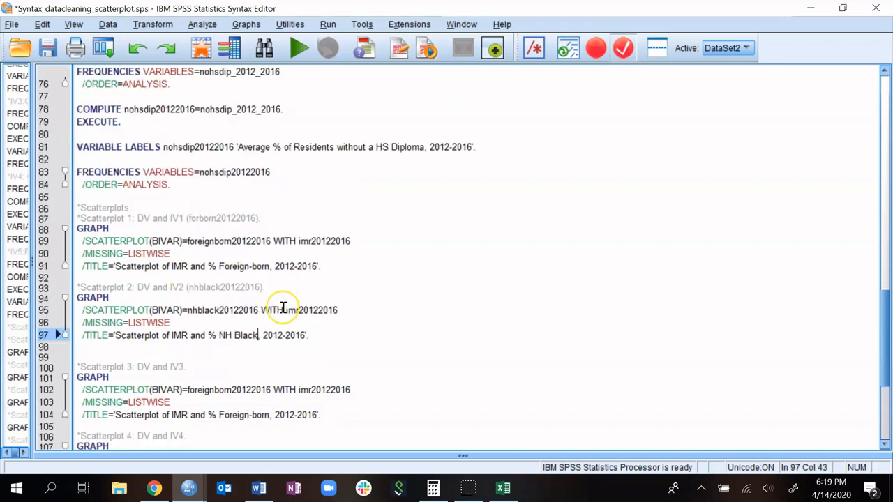
{"action": "scroll", "coordinate": [284, 308], "scroll_direction": "down", "scroll_amount": 9}
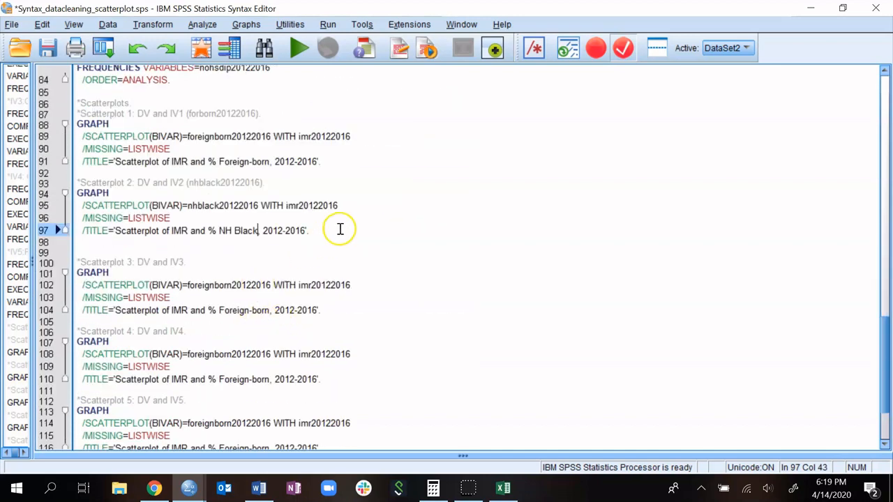
{"action": "left_click_drag", "start_coordinate": [339, 229], "coordinate": [67, 183]}
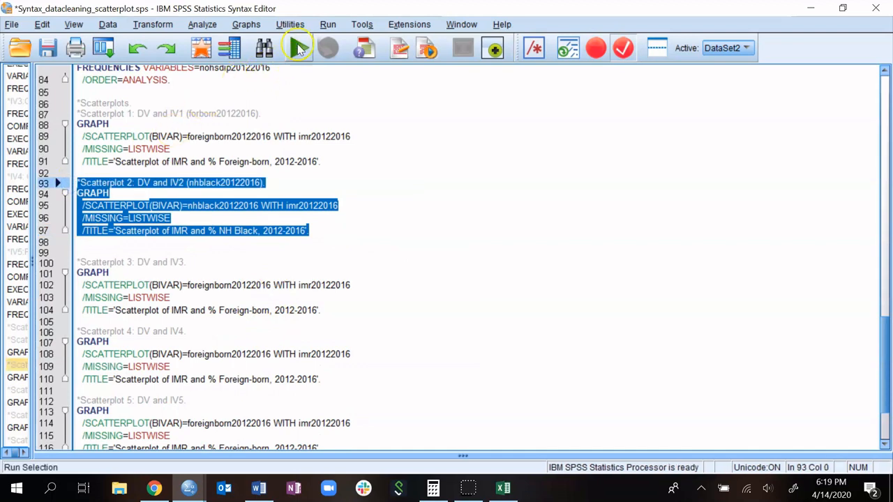
{"action": "left_click", "coordinate": [299, 47]}
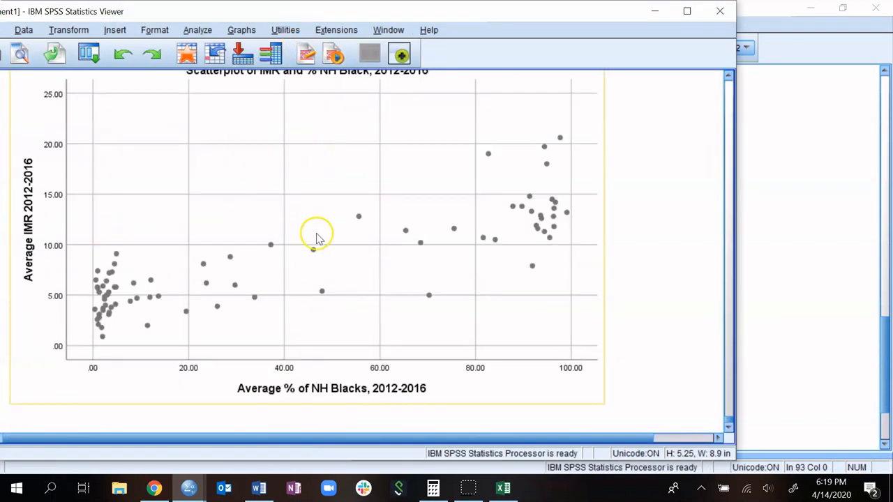
Examine the IMR and % NH Black scatterplot together with its command log in the output.
{"action": "scroll", "coordinate": [349, 250], "scroll_direction": "down", "scroll_amount": 1}
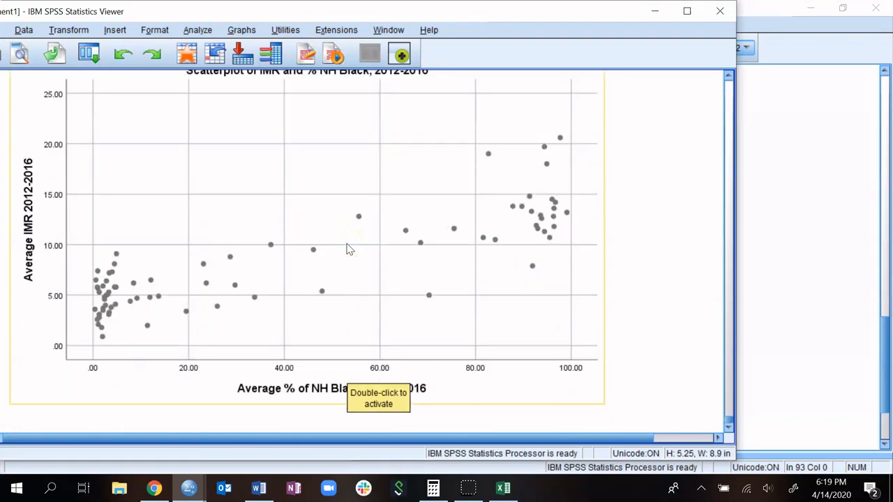
{"action": "scroll", "coordinate": [350, 249], "scroll_direction": "up", "scroll_amount": 3}
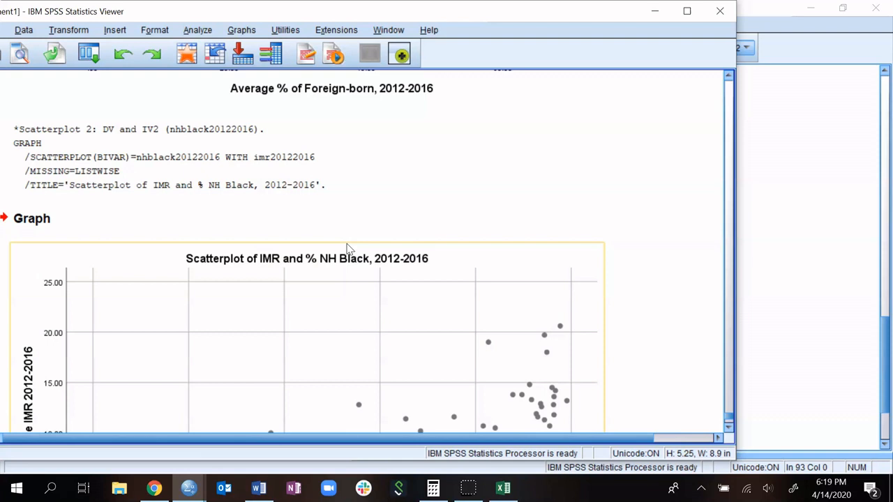
{"action": "scroll", "coordinate": [350, 250], "scroll_direction": "down", "scroll_amount": 3}
{"action": "scroll", "coordinate": [349, 250], "scroll_direction": "up", "scroll_amount": 3}
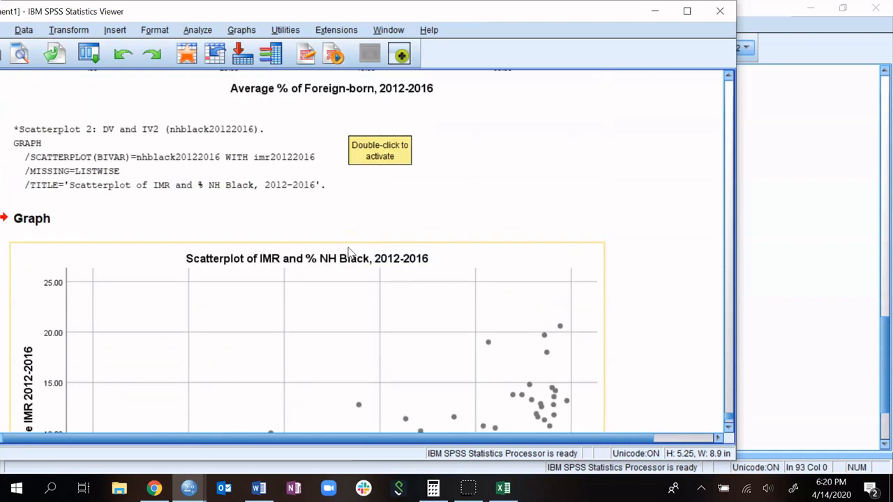
{"action": "left_click", "coordinate": [331, 265]}
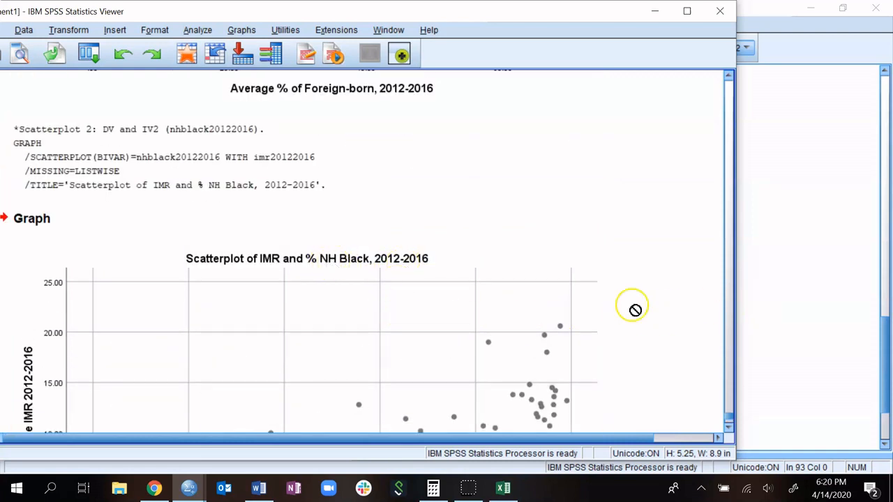
{"action": "scroll", "coordinate": [267, 307], "scroll_direction": "down", "scroll_amount": 5}
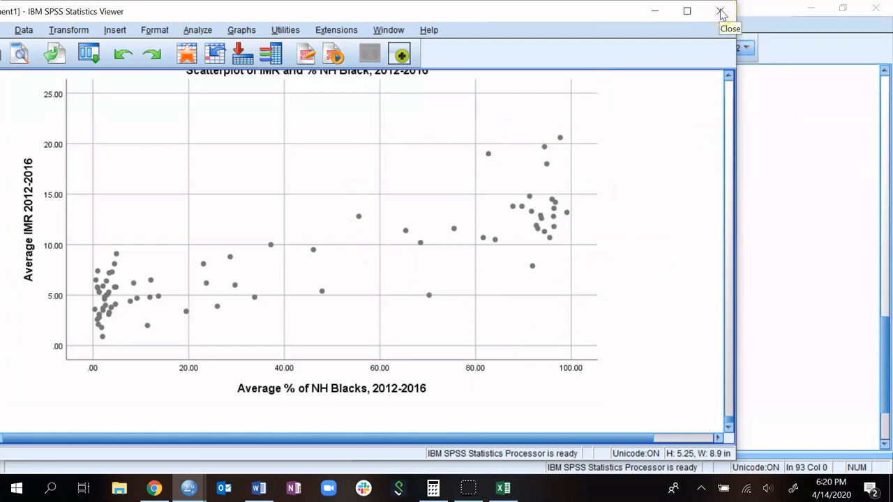
Move the output window so its title bar and outline are in view, and return to the syntax file.
{"action": "left_click_drag", "start_coordinate": [555, 16], "coordinate": [667, 26]}
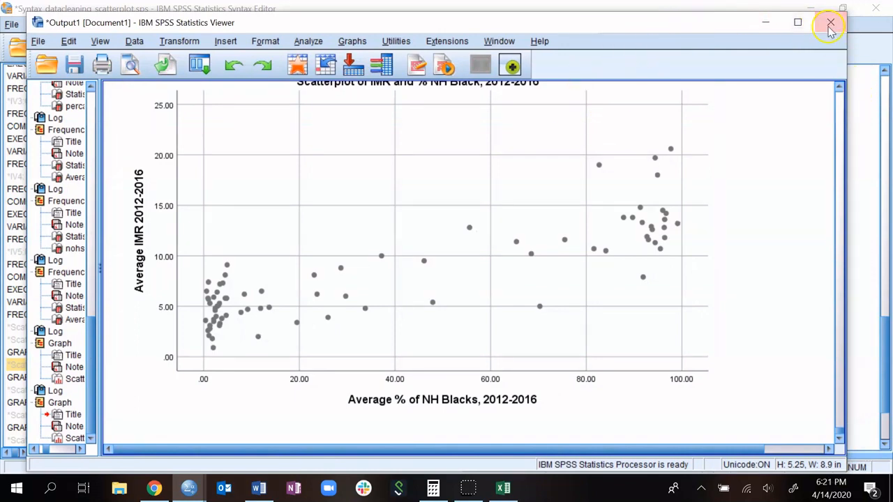
{"action": "left_click_drag", "start_coordinate": [697, 28], "coordinate": [692, 49]}
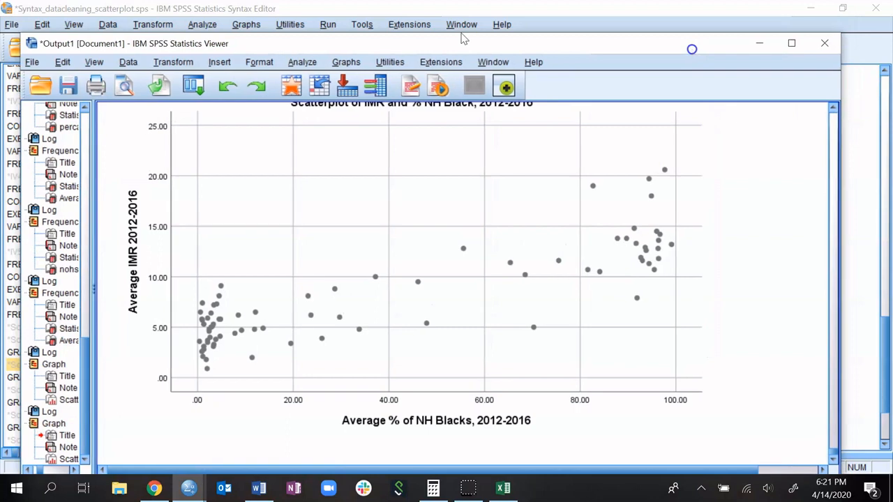
{"action": "left_click", "coordinate": [858, 169]}
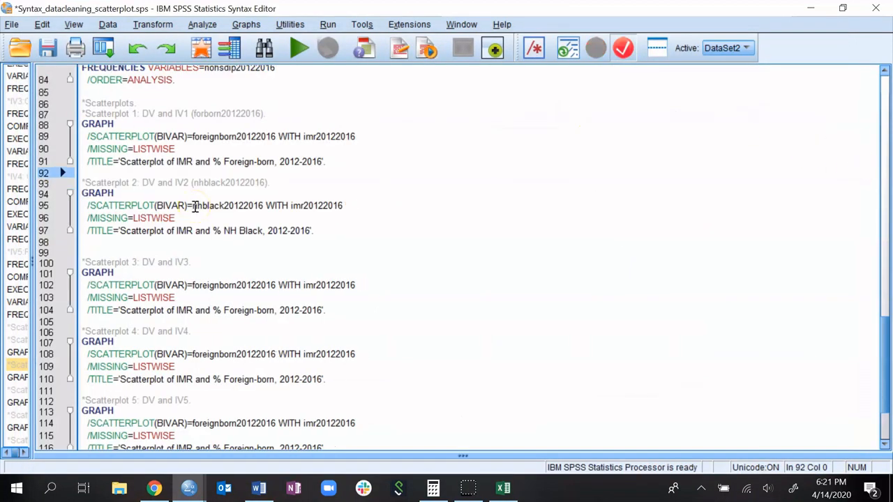
Copy the variable name gini20122016 from the IV3 section and add it in parentheses to the Scatterplot 3 comment.
{"action": "scroll", "coordinate": [243, 217], "scroll_direction": "up", "scroll_amount": 20}
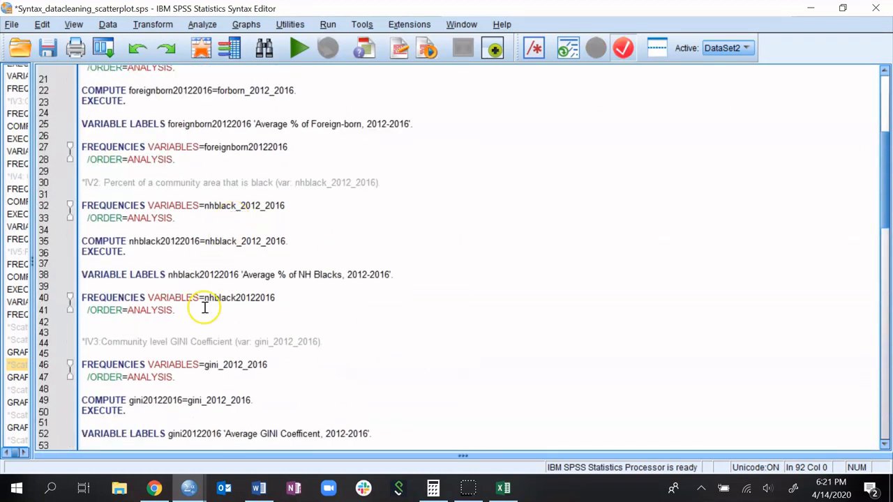
{"action": "scroll", "coordinate": [205, 307], "scroll_direction": "down", "scroll_amount": 3}
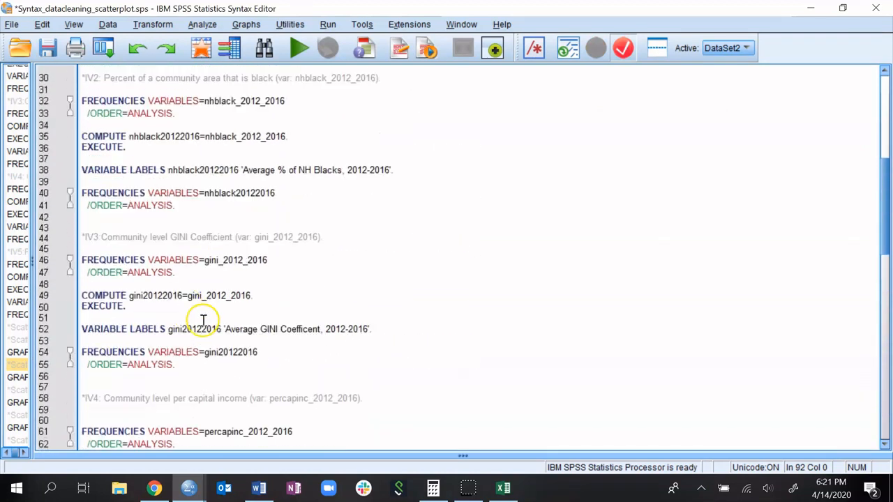
{"action": "double_click", "coordinate": [150, 296]}
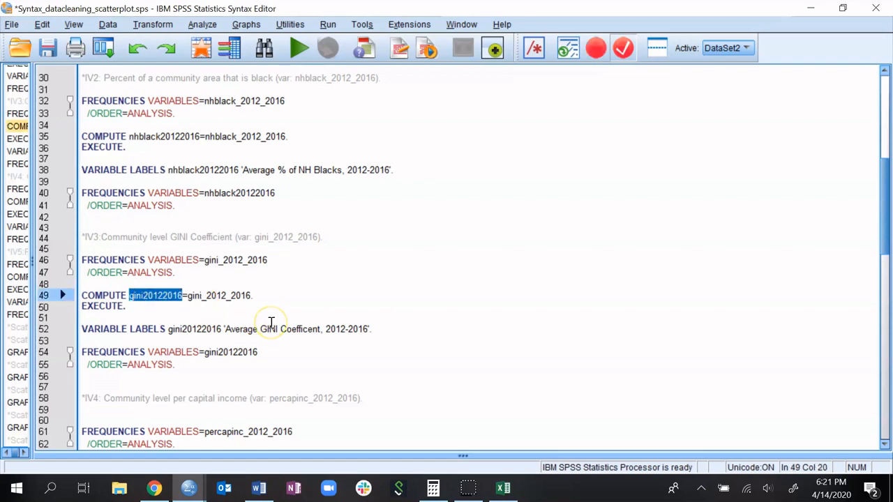
{"action": "scroll", "coordinate": [272, 323], "scroll_direction": "down", "scroll_amount": 20}
{"action": "scroll", "coordinate": [274, 322], "scroll_direction": "up", "scroll_amount": 5}
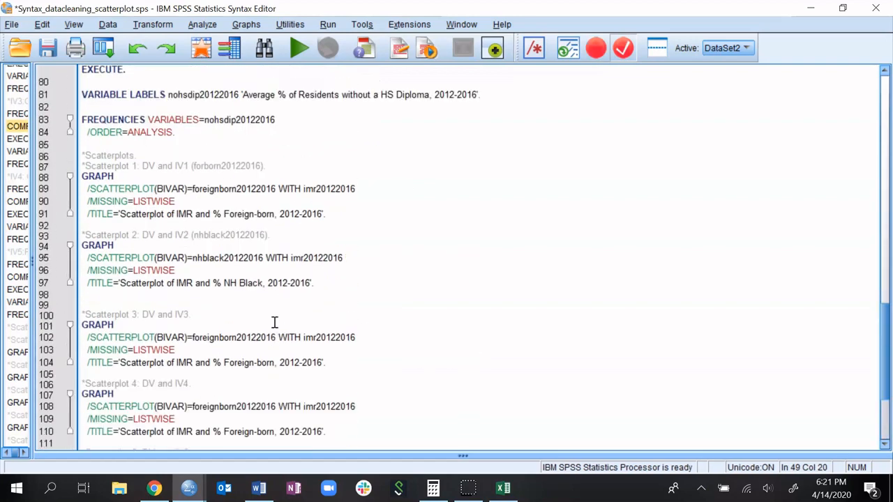
{"action": "left_click", "coordinate": [189, 315]}
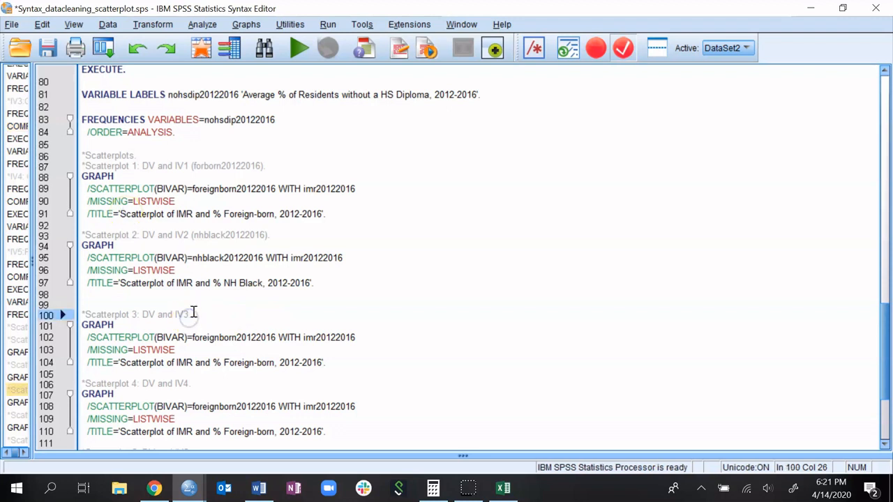
{"action": "type", "text": "("}
{"action": "type", "text": "gini20122016"}
{"action": "type", "text": ")"}
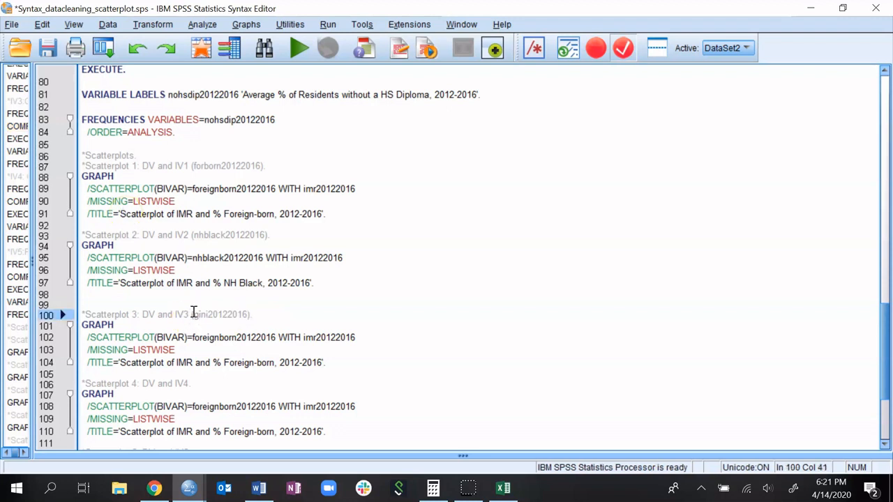
In the Scatterplot 3 GRAPH command, replace foreignborn20122016 with gini20122016 and change the title's % Foreign-born to Average GINI Coefficient.
{"action": "double_click", "coordinate": [230, 339]}
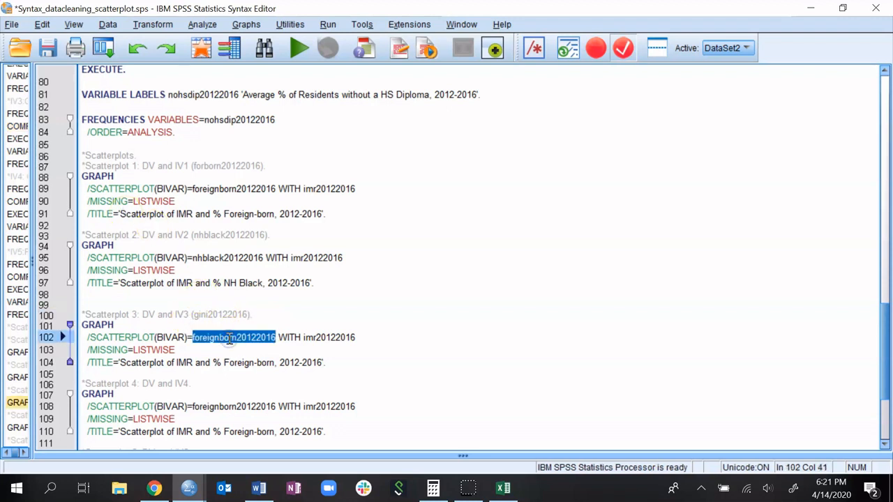
{"action": "type", "text": "gini20122016"}
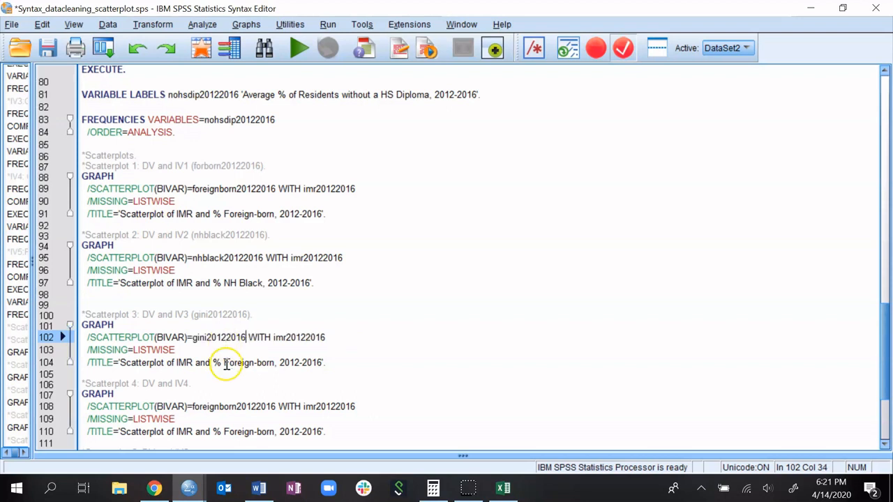
{"action": "left_click", "coordinate": [225, 364]}
{"action": "key", "text": "BackSpace"}
{"action": "key", "text": "BackSpace"}
{"action": "key", "text": "BackSpace"}
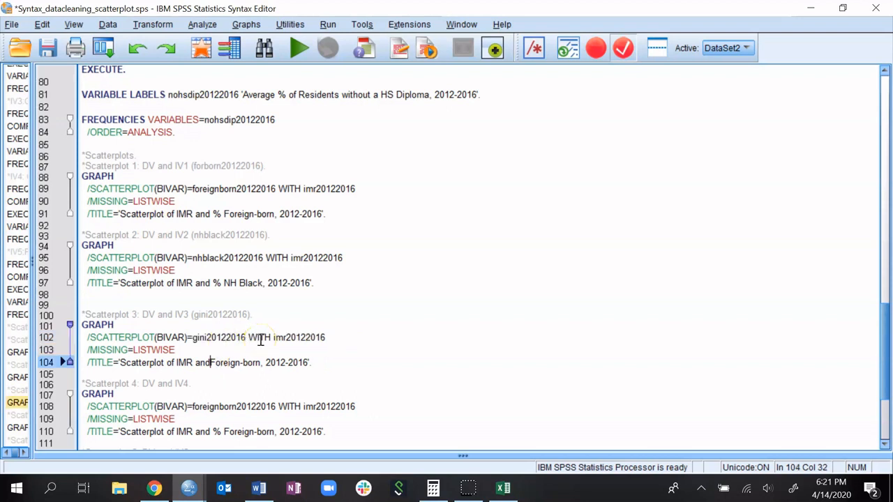
{"action": "type", "text": "Average GIN"}
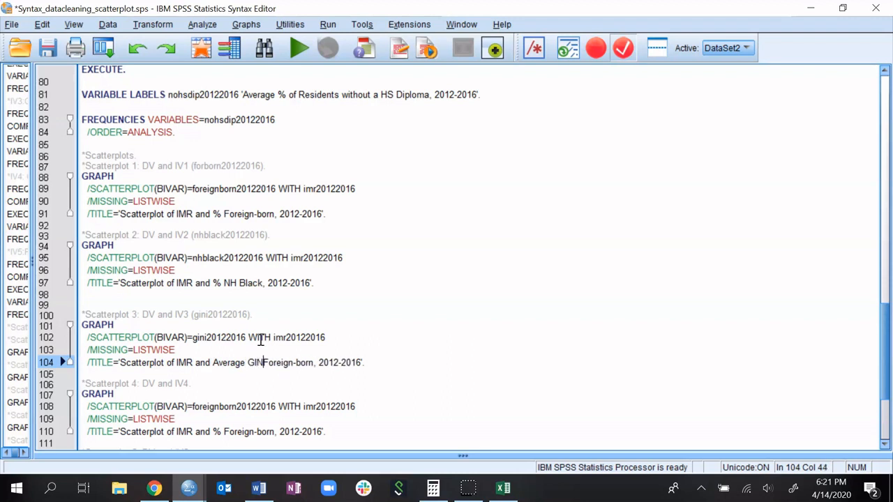
{"action": "type", "text": "I Coefficient"}
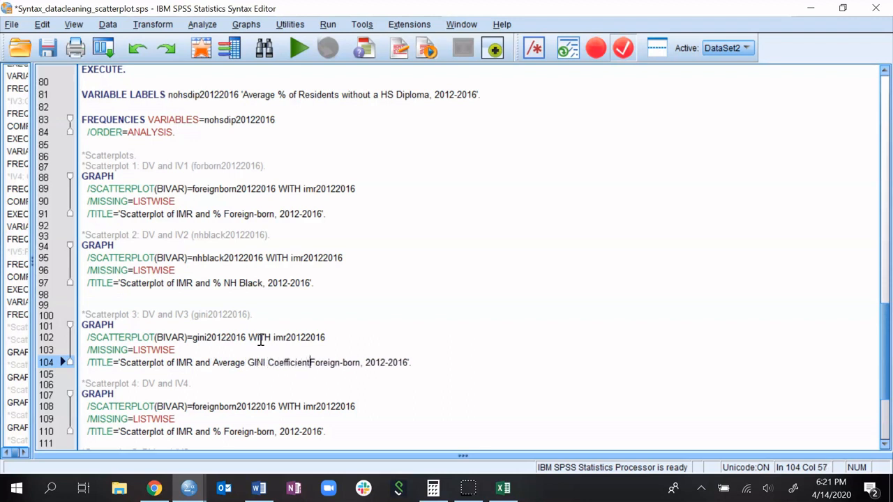
{"action": "key", "text": "Delete"}
{"action": "key", "text": "Delete"}
{"action": "key", "text": "Delete"}
{"action": "key", "text": "Delete"}
{"action": "key", "text": "Delete"}
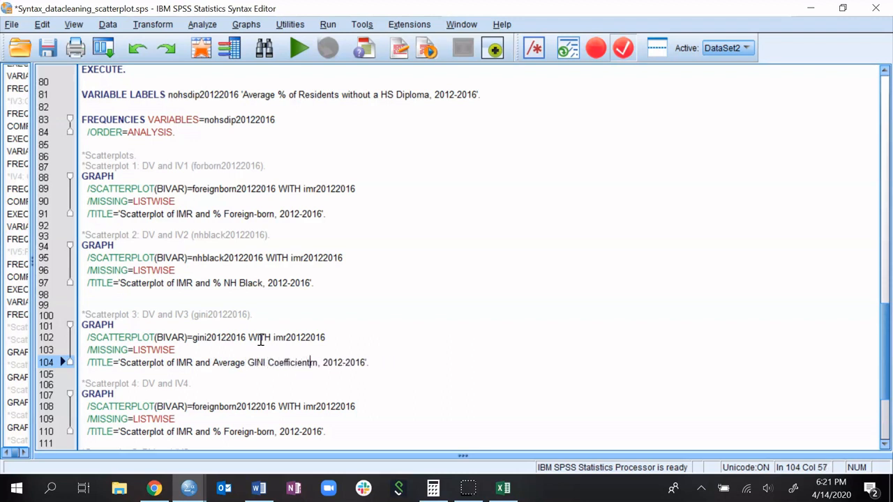
Run the Scatterplot 3 comment and GRAPH command for gini20122016 with imr20122016, and examine the resulting scatterplot in the output.
{"action": "left_click_drag", "start_coordinate": [360, 363], "coordinate": [82, 315]}
{"action": "left_click", "coordinate": [299, 48]}
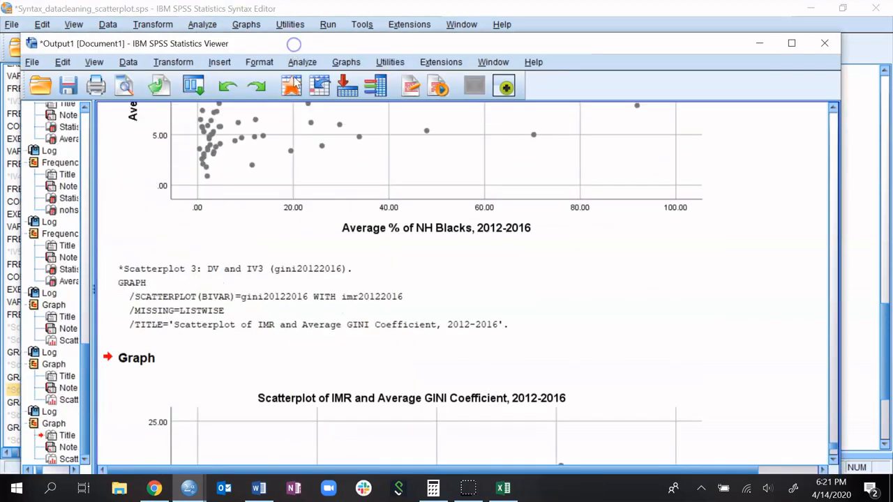
{"action": "scroll", "coordinate": [624, 289], "scroll_direction": "down", "scroll_amount": 5}
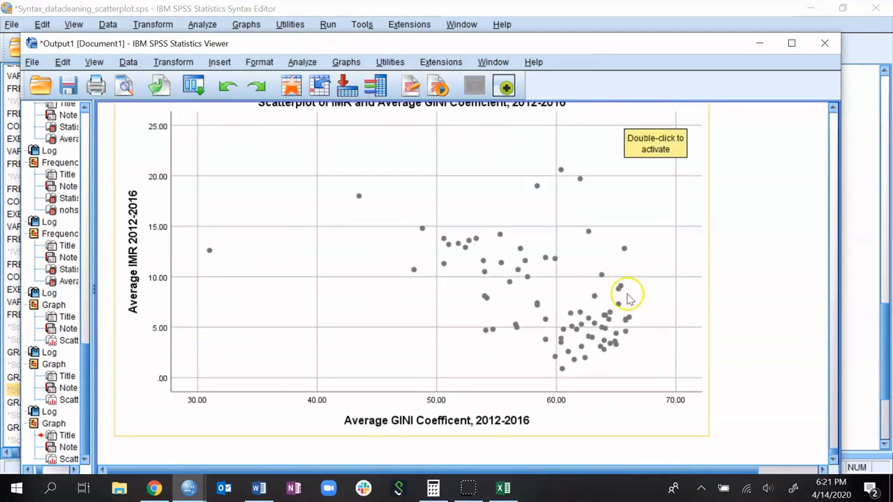
{"action": "scroll", "coordinate": [651, 352], "scroll_direction": "up", "scroll_amount": 3}
{"action": "scroll", "coordinate": [651, 353], "scroll_direction": "down", "scroll_amount": 2}
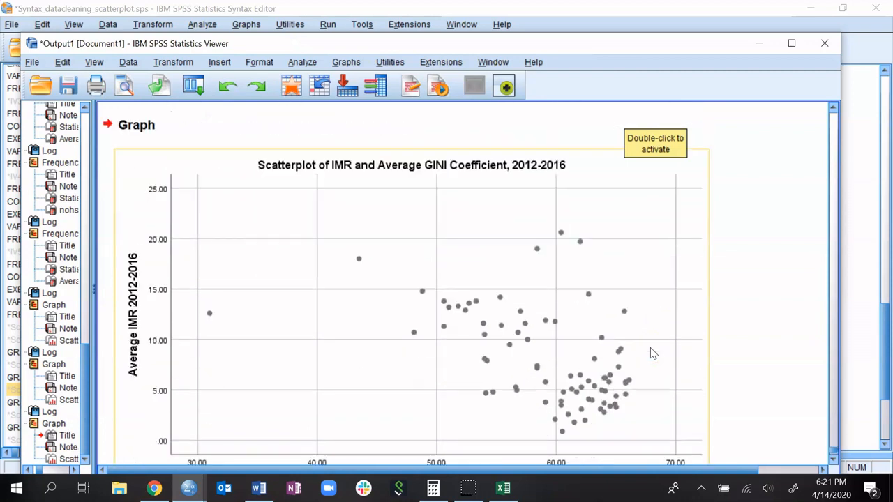
{"action": "scroll", "coordinate": [651, 352], "scroll_direction": "down", "scroll_amount": 1}
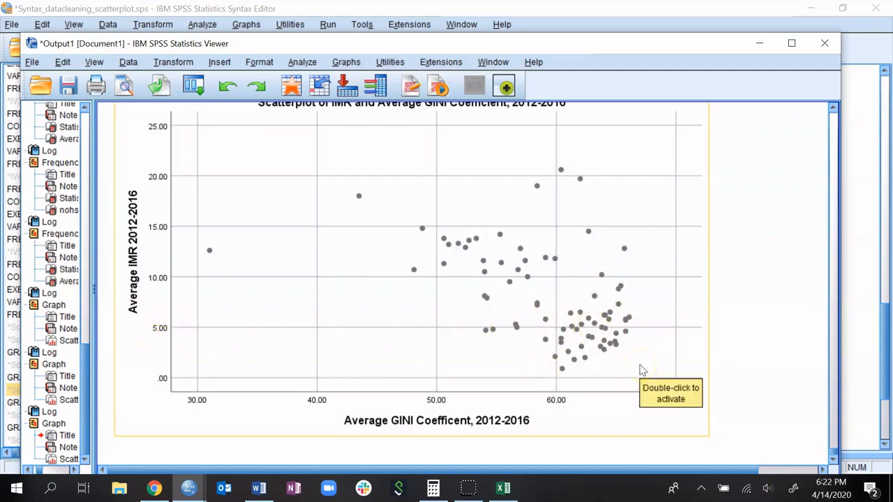
{"action": "left_click", "coordinate": [778, 293]}
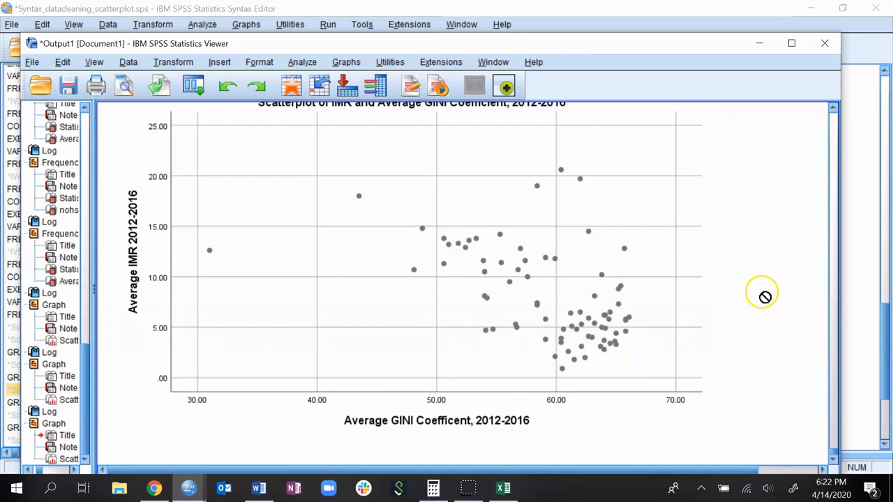
{"action": "left_click", "coordinate": [762, 45]}
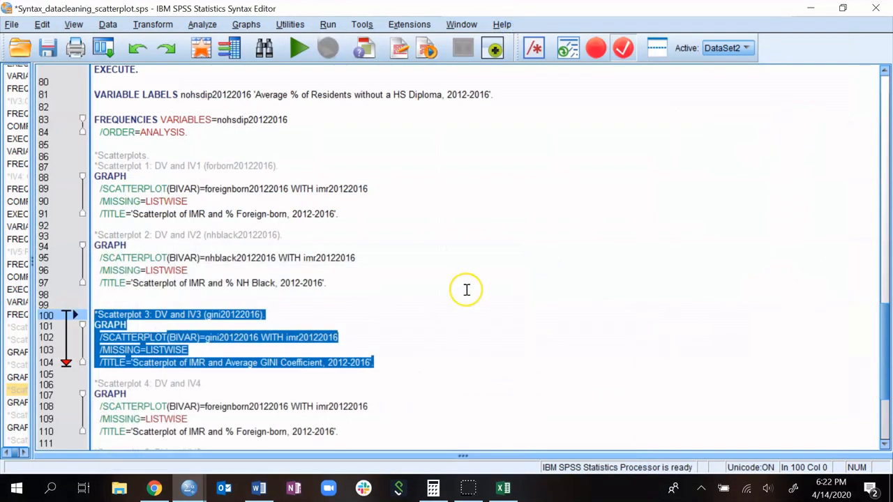
In the Scatterplot 4 GRAPH command, replace foreignborn20122016 with percapinc20122016 copied from the IV4 section and % Foreign-born in the title with Average Per Capita Income.
{"action": "scroll", "coordinate": [466, 290], "scroll_direction": "up", "scroll_amount": 18}
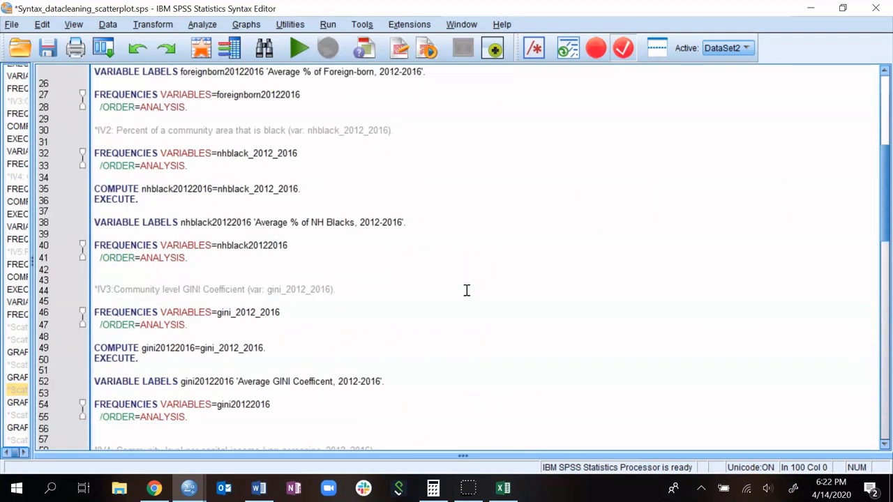
{"action": "scroll", "coordinate": [467, 291], "scroll_direction": "down", "scroll_amount": 4}
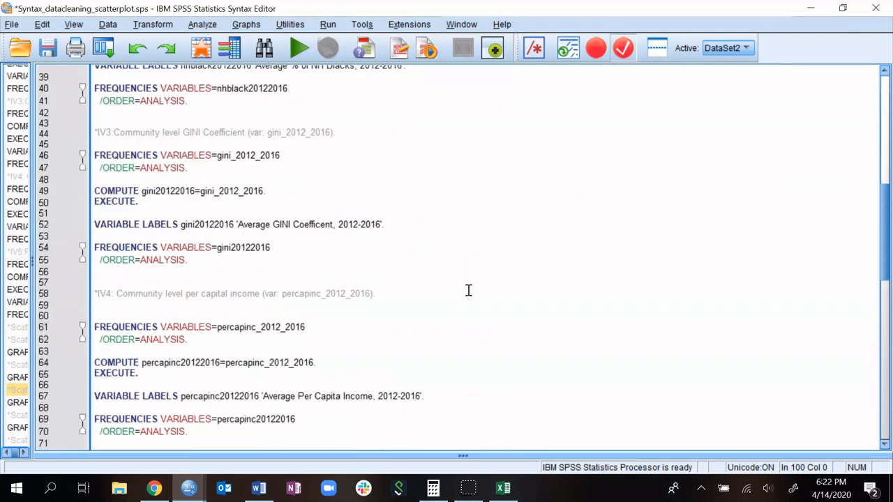
{"action": "scroll", "coordinate": [328, 333], "scroll_direction": "down", "scroll_amount": 3}
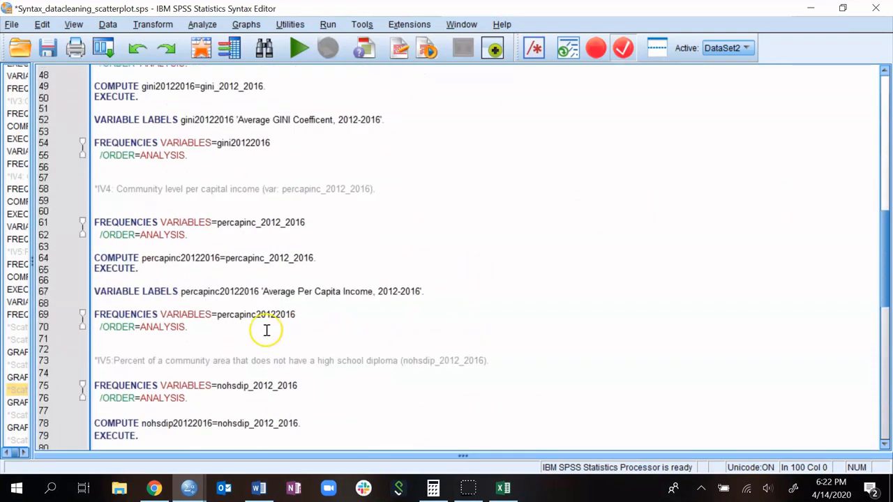
{"action": "double_click", "coordinate": [209, 291]}
{"action": "key", "text": "ctrl+c"}
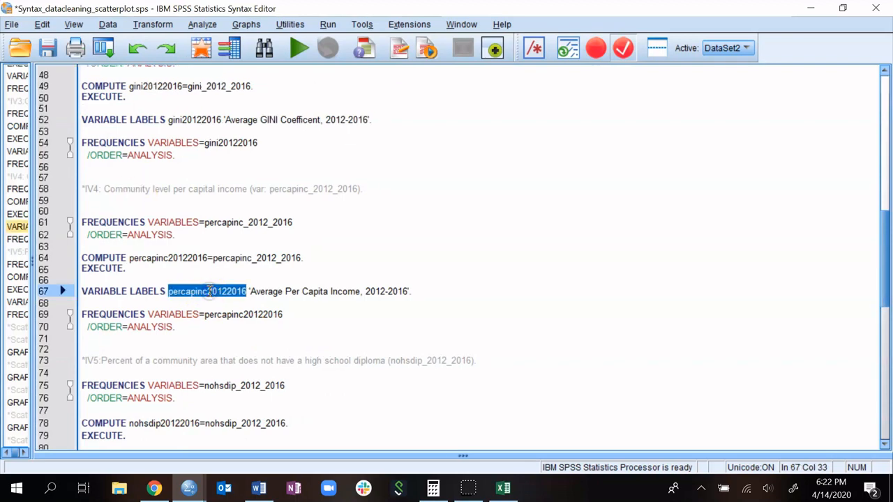
{"action": "scroll", "coordinate": [296, 324], "scroll_direction": "down", "scroll_amount": 15}
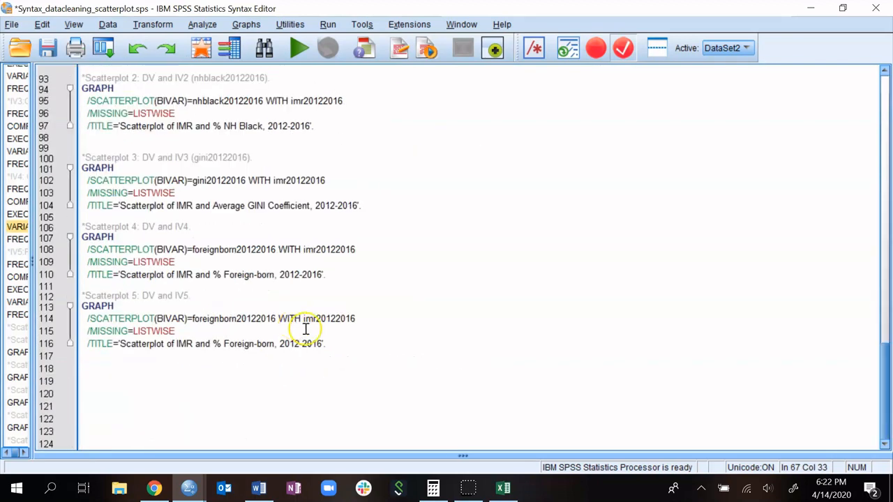
{"action": "double_click", "coordinate": [222, 248]}
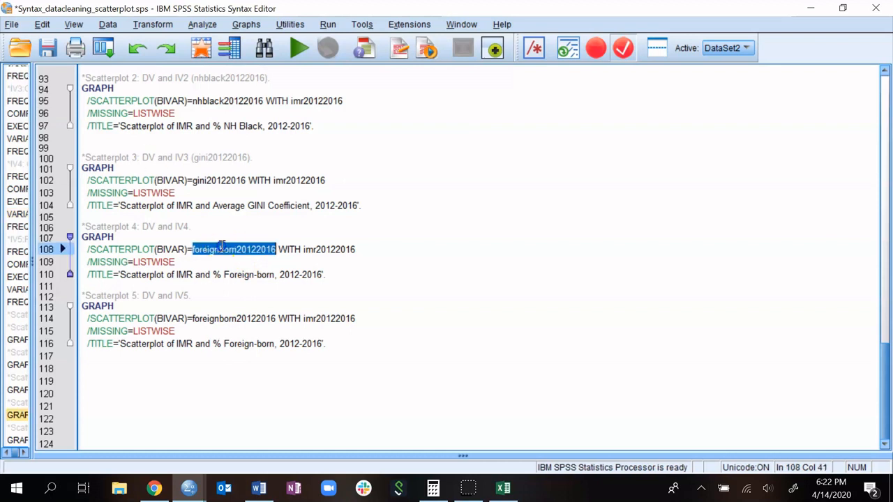
{"action": "key", "text": "ctrl+v"}
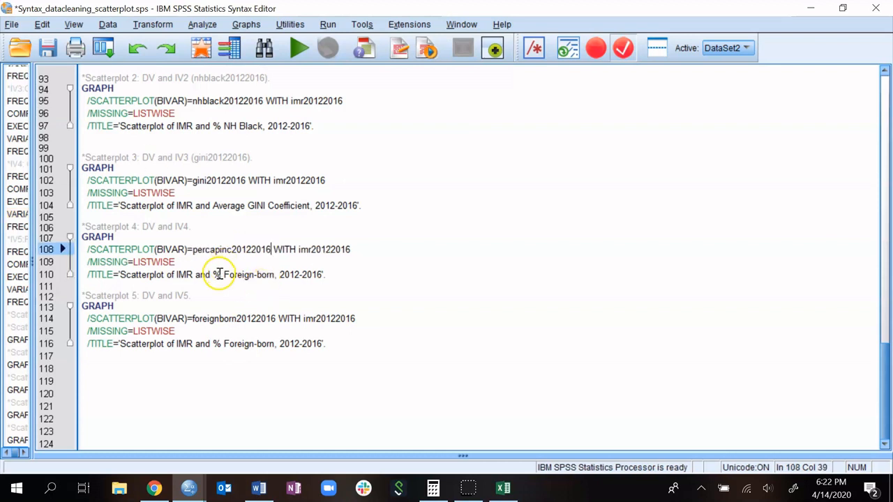
{"action": "type", "text": "Average"}
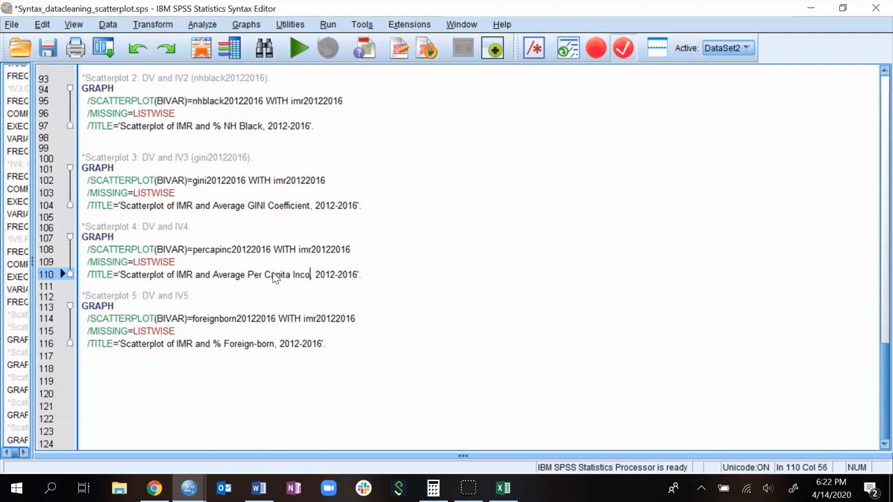
Run the Scatterplot 4 GRAPH command for percapinc20122016 with imr20122016, and examine the IMR and per capita income scatterplot in the output.
{"action": "left_click_drag", "start_coordinate": [402, 275], "coordinate": [83, 227]}
{"action": "left_click", "coordinate": [298, 50]}
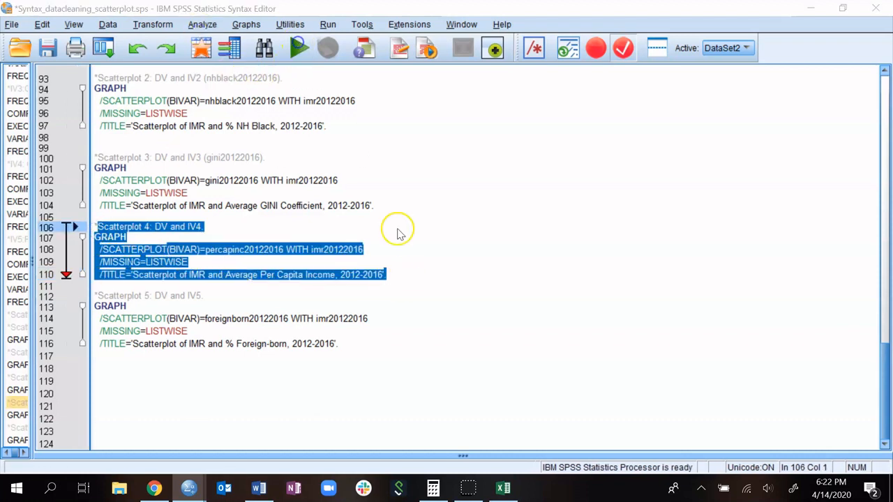
{"action": "mouse_move", "coordinate": [190, 487]}
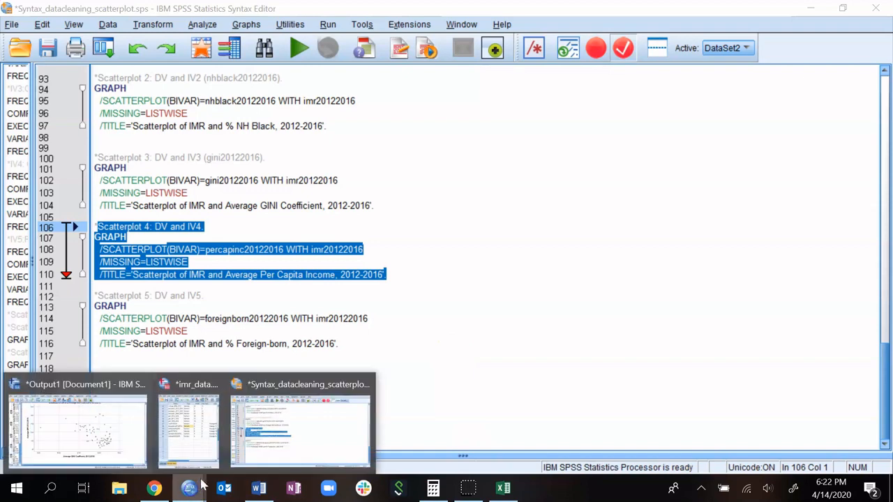
{"action": "left_click", "coordinate": [99, 439]}
{"action": "scroll", "coordinate": [497, 450], "scroll_direction": "down", "scroll_amount": 5}
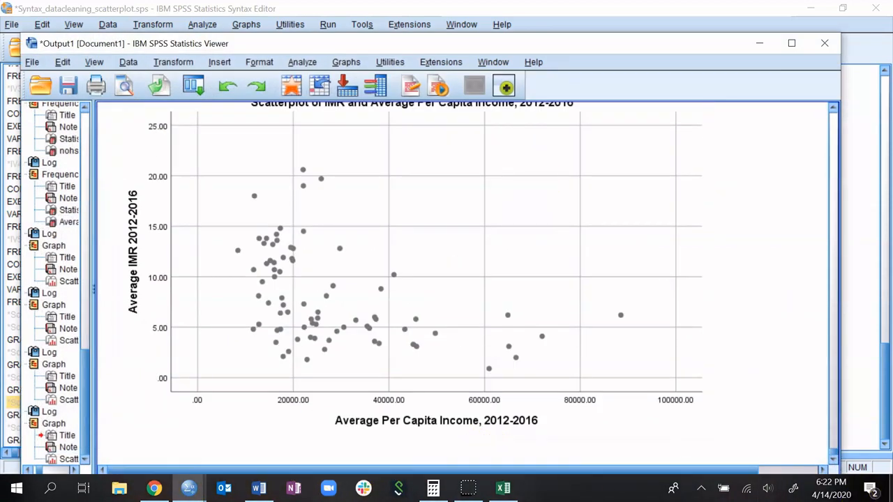
{"action": "left_click", "coordinate": [751, 388]}
{"action": "left_click", "coordinate": [579, 375]}
{"action": "left_click", "coordinate": [760, 44]}
In the Scatterplot 5 GRAPH command, replace foreignborn20122016 with nohsdip20122016 copied from the IV5 section's FREQUENCIES command.
{"action": "scroll", "coordinate": [396, 305], "scroll_direction": "up", "scroll_amount": 20}
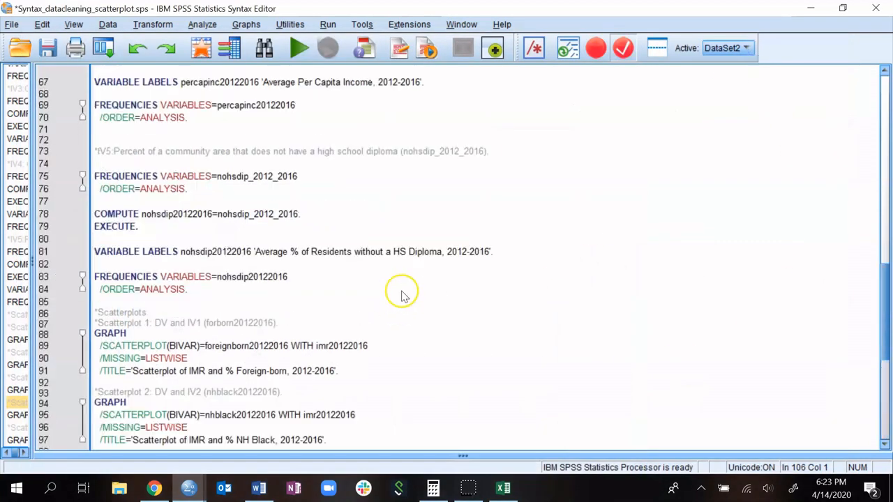
{"action": "scroll", "coordinate": [402, 296], "scroll_direction": "up", "scroll_amount": 6}
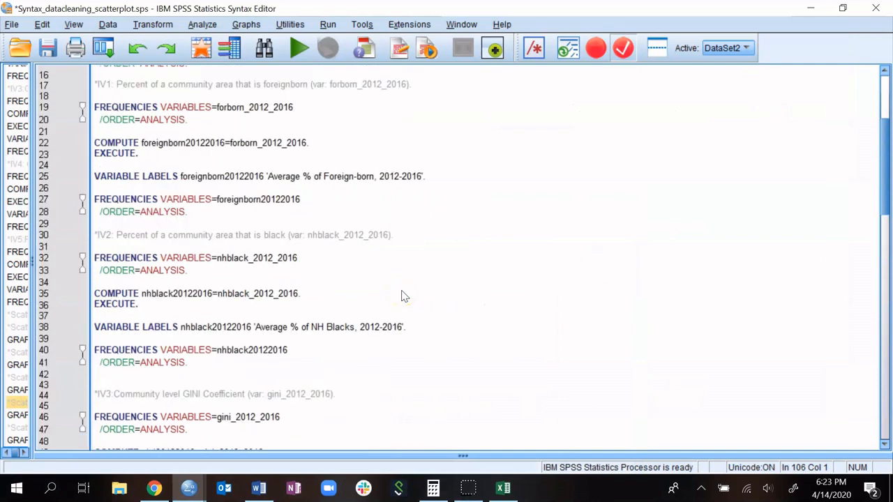
{"action": "scroll", "coordinate": [402, 297], "scroll_direction": "up", "scroll_amount": 5}
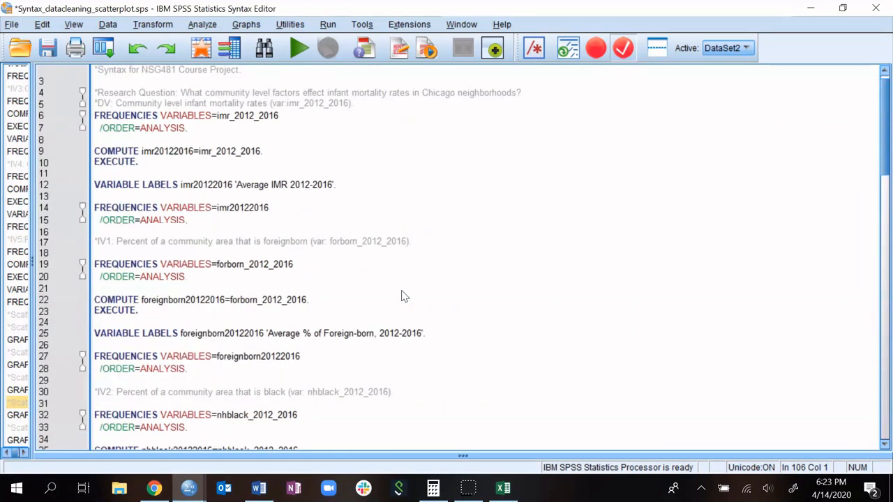
{"action": "scroll", "coordinate": [402, 297], "scroll_direction": "down", "scroll_amount": 16}
{"action": "scroll", "coordinate": [403, 296], "scroll_direction": "down", "scroll_amount": 5}
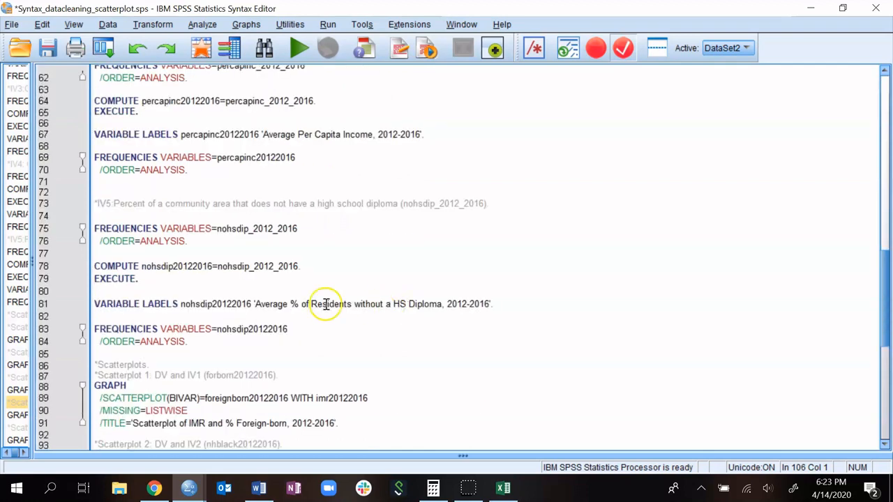
{"action": "left_click", "coordinate": [239, 328]}
{"action": "double_click", "coordinate": [235, 330]}
{"action": "key", "text": "ctrl+c"}
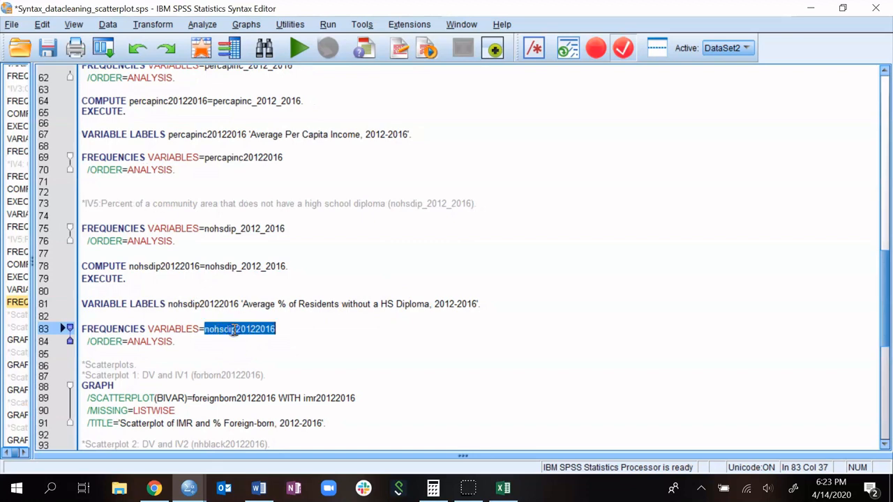
{"action": "scroll", "coordinate": [234, 331], "scroll_direction": "down", "scroll_amount": 10}
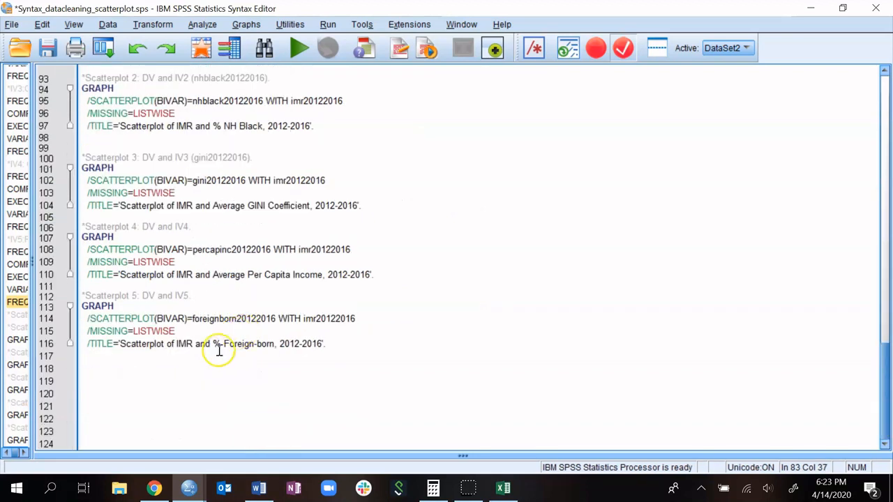
{"action": "double_click", "coordinate": [236, 320]}
{"action": "key", "text": "ctrl+v"}
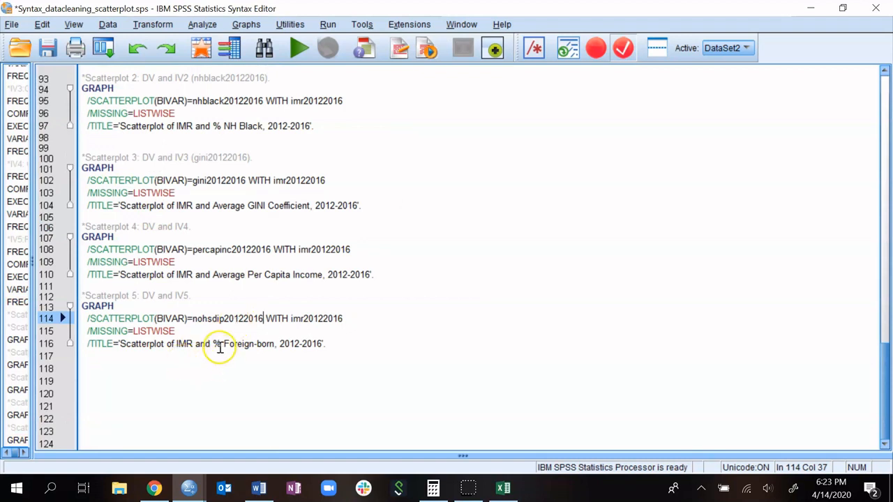
In the Scatterplot 5 title, replace Foreign-born after the % sign with of Residents without HS Diploma.
{"action": "left_click_drag", "start_coordinate": [227, 343], "coordinate": [273, 345]}
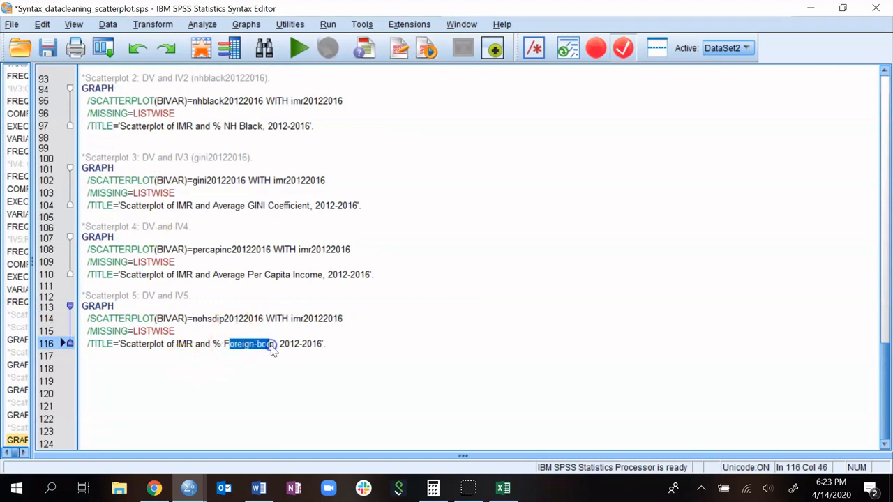
{"action": "key", "text": "BackSpace"}
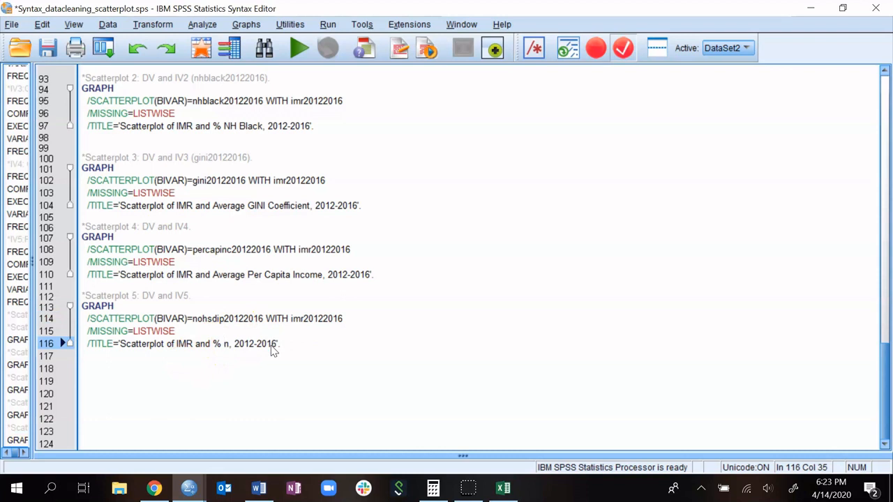
{"action": "type", "text": "O"}
{"action": "key", "text": "BackSpace"}
{"action": "type", "text": "of Reside"}
{"action": "type", "text": "nts with no"}
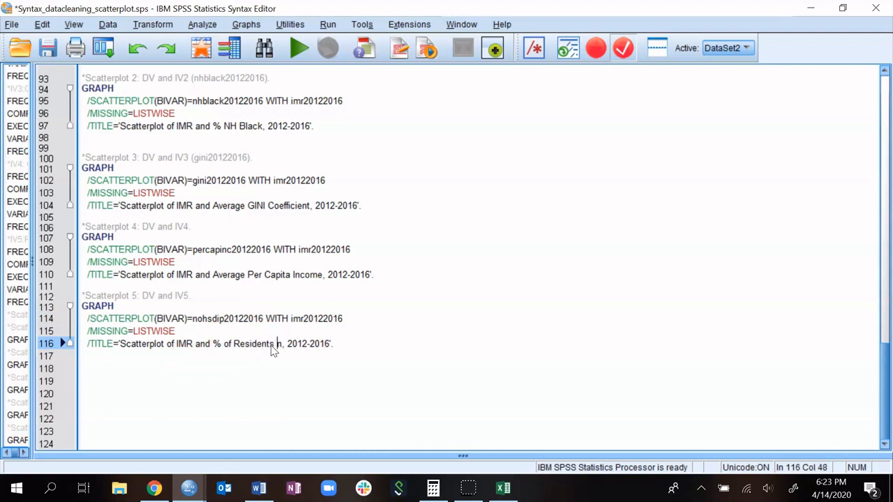
{"action": "key", "text": "BackSpace"}
{"action": "key", "text": "BackSpace"}
{"action": "key", "text": "BackSpace"}
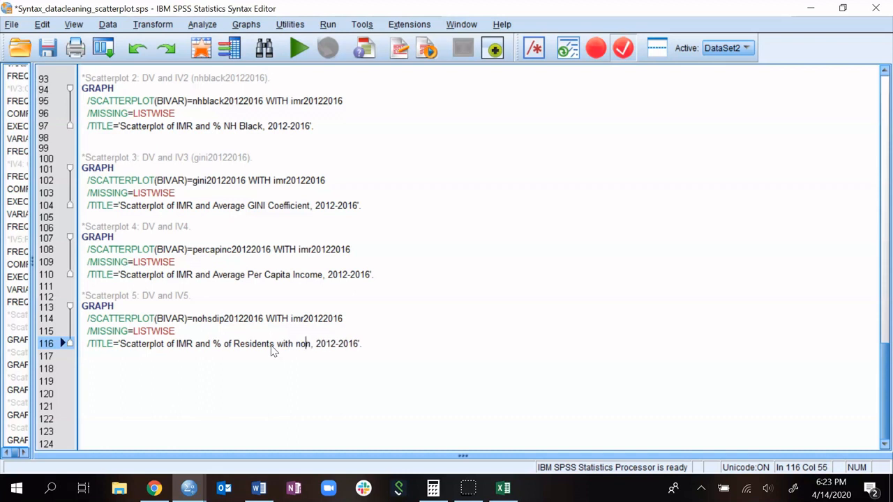
{"action": "type", "text": "No"}
{"action": "key", "text": "BackSpace"}
{"action": "key", "text": "BackSpace"}
{"action": "key", "text": "BackSpace"}
{"action": "key", "text": "BackSpace"}
{"action": "type", "text": "out H"}
{"action": "type", "text": "S D"}
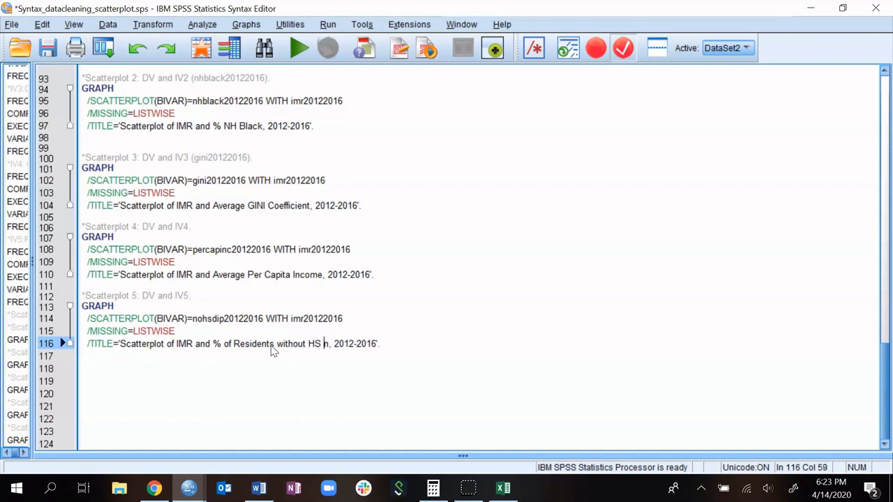
{"action": "type", "text": "iploma"}
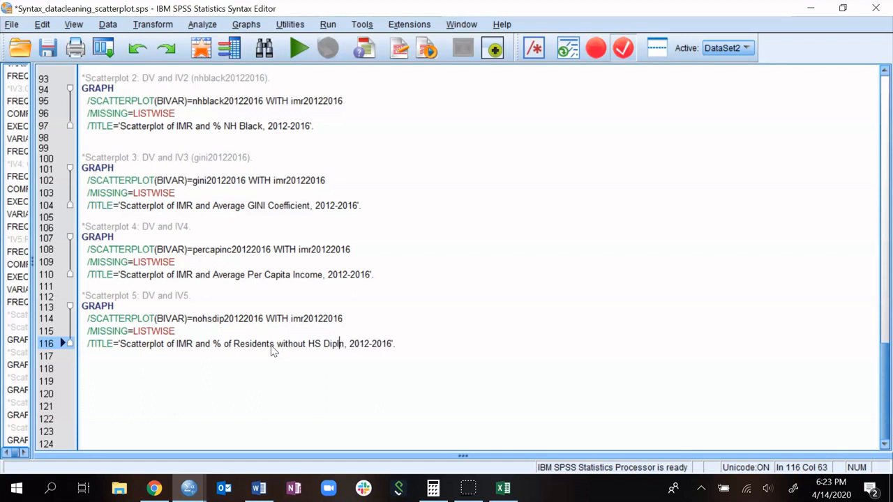
{"action": "key", "text": "Delete"}
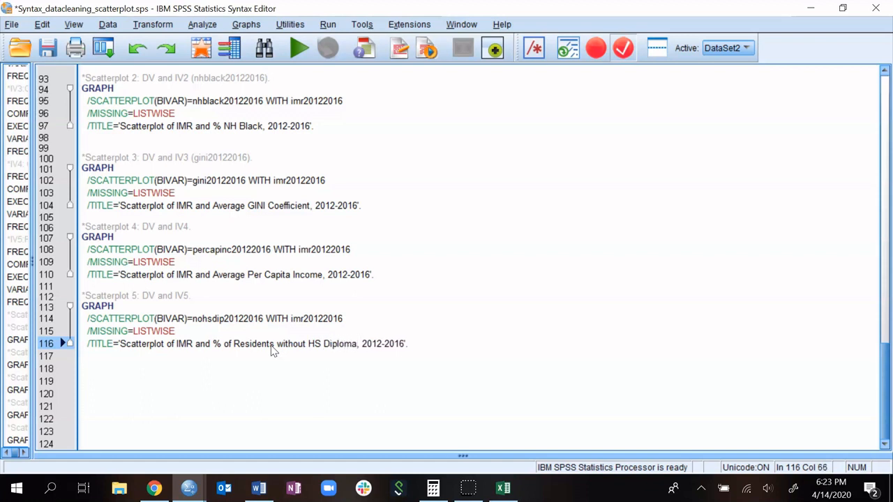
Run the Scatterplot 5 comment and GRAPH command for nohsdip20122016 with imr20122016, and examine the resulting scatterplot in the output.
{"action": "left_click", "coordinate": [65, 340]}
{"action": "left_click_drag", "start_coordinate": [65, 340], "coordinate": [49, 297]}
{"action": "left_click", "coordinate": [305, 53]}
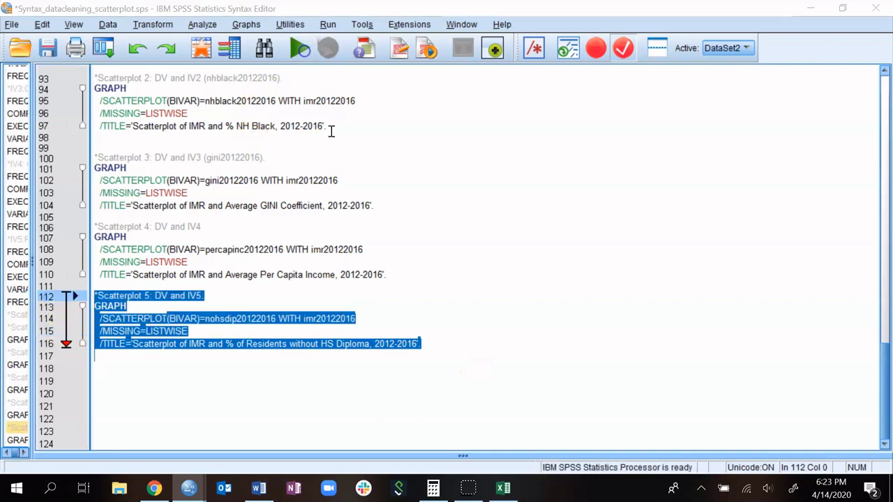
{"action": "mouse_move", "coordinate": [187, 491]}
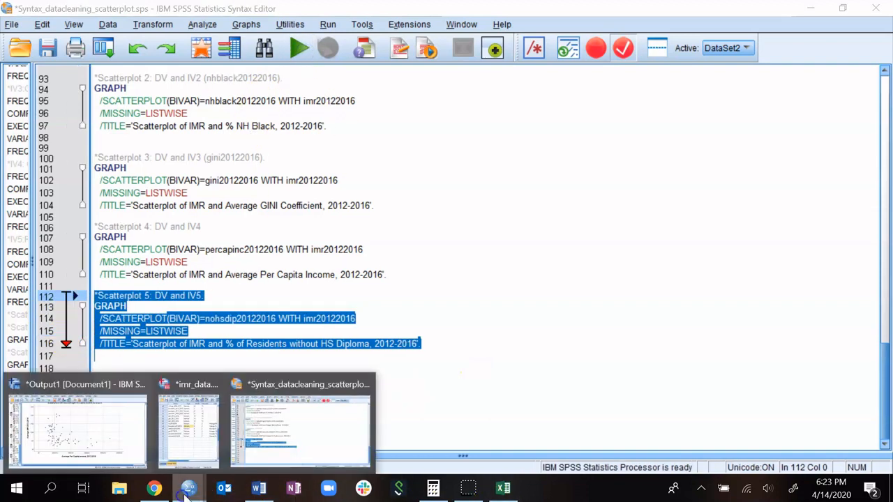
{"action": "left_click", "coordinate": [119, 446]}
{"action": "scroll", "coordinate": [283, 356], "scroll_direction": "down", "scroll_amount": 5}
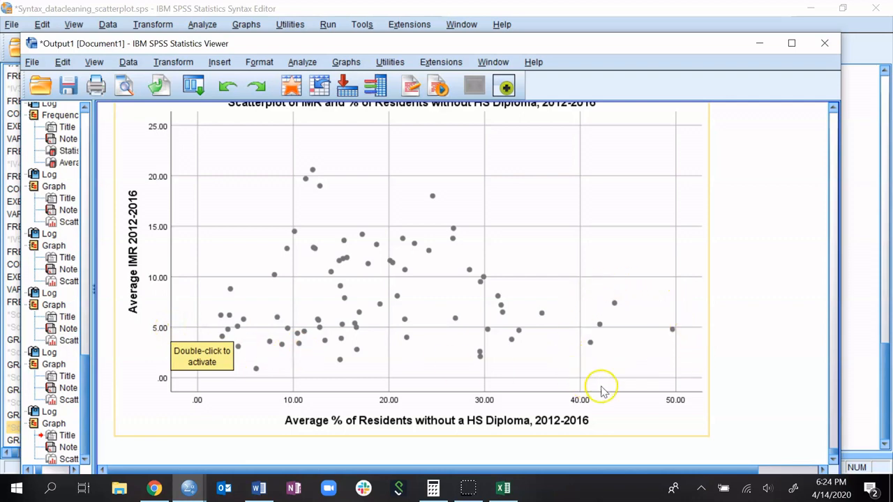
{"action": "left_click", "coordinate": [719, 368]}
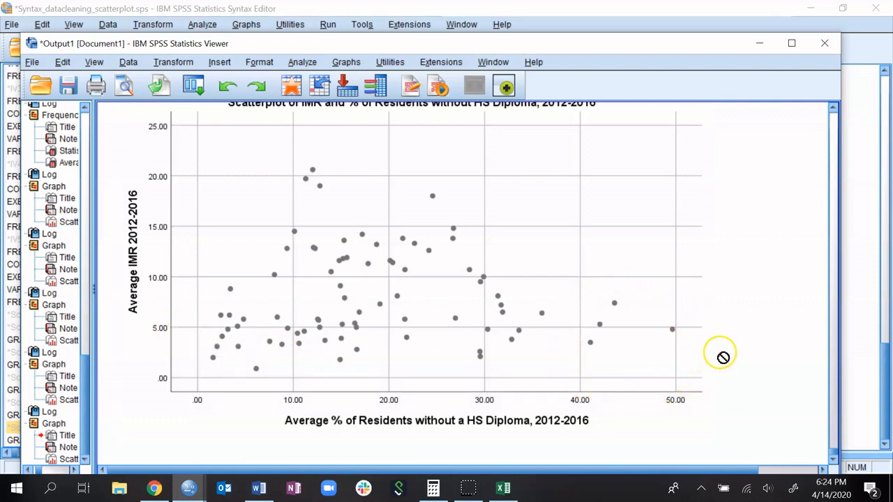
{"action": "left_click", "coordinate": [662, 298]}
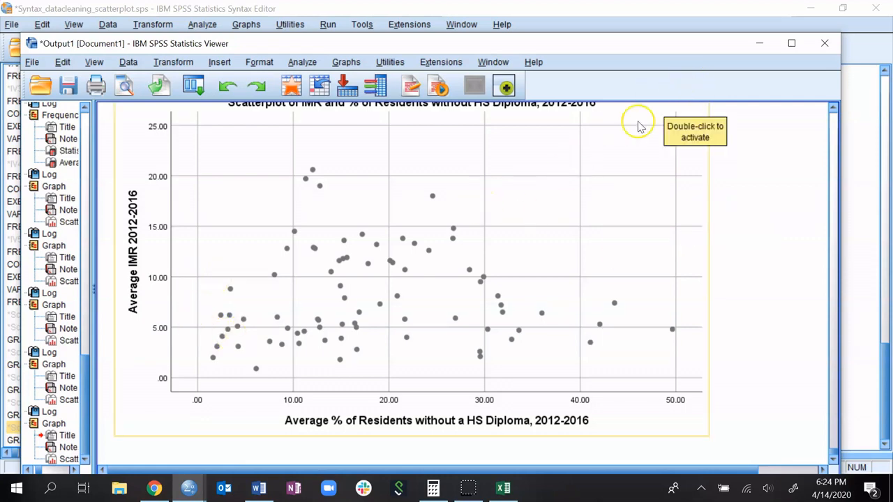
Look through the output log and tables from the beginning, and bring up the output viewer's save-on-close prompt without closing the viewer.
{"action": "left_click", "coordinate": [824, 45]}
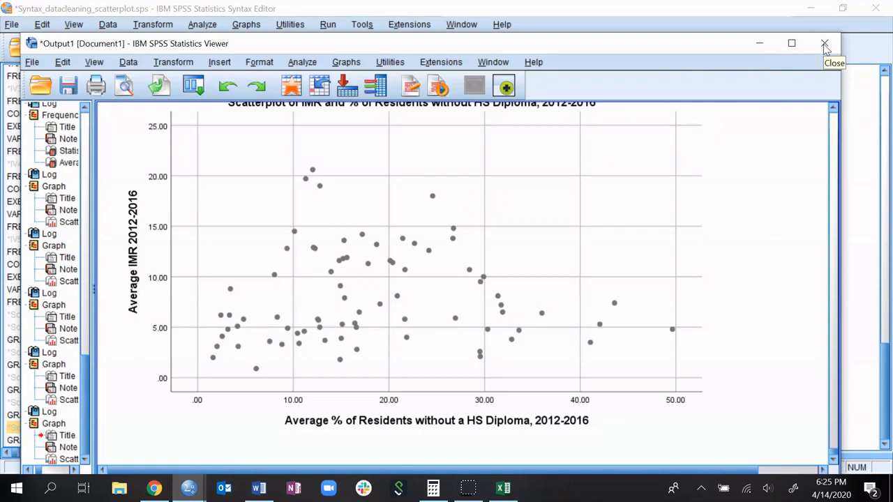
{"action": "left_click_drag", "start_coordinate": [834, 452], "coordinate": [834, 73]}
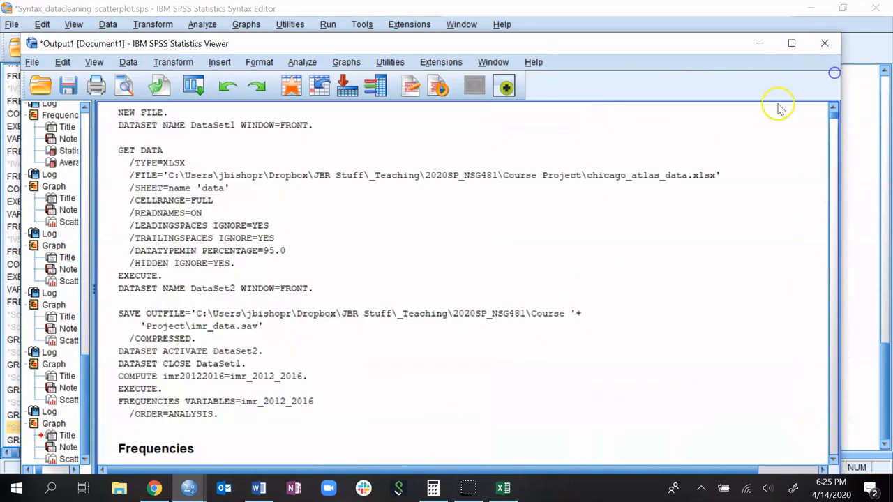
{"action": "scroll", "coordinate": [454, 240], "scroll_direction": "down", "scroll_amount": 15}
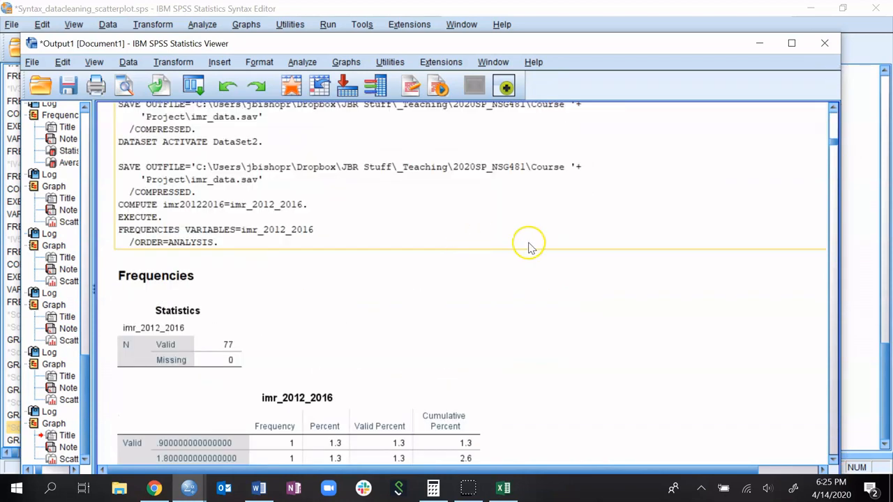
{"action": "left_click", "coordinate": [824, 43]}
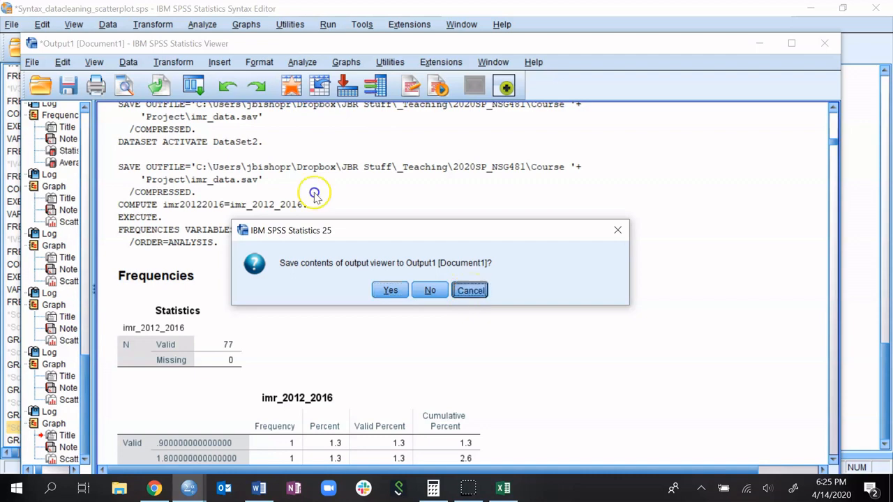
{"action": "left_click", "coordinate": [471, 292]}
Review the Export Output settings for saving all output as a Word/RTF document, and leave without exporting.
{"action": "left_click", "coordinate": [32, 65]}
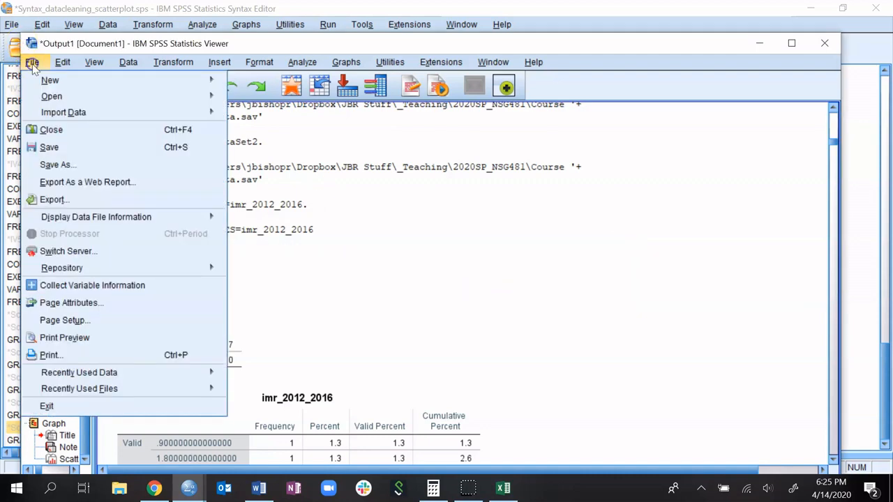
{"action": "left_click", "coordinate": [63, 201]}
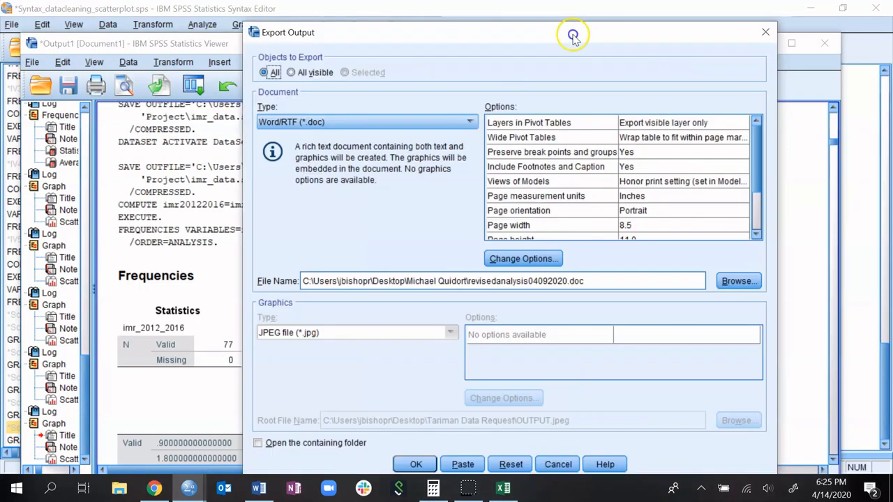
{"action": "left_click_drag", "start_coordinate": [573, 36], "coordinate": [518, 34]}
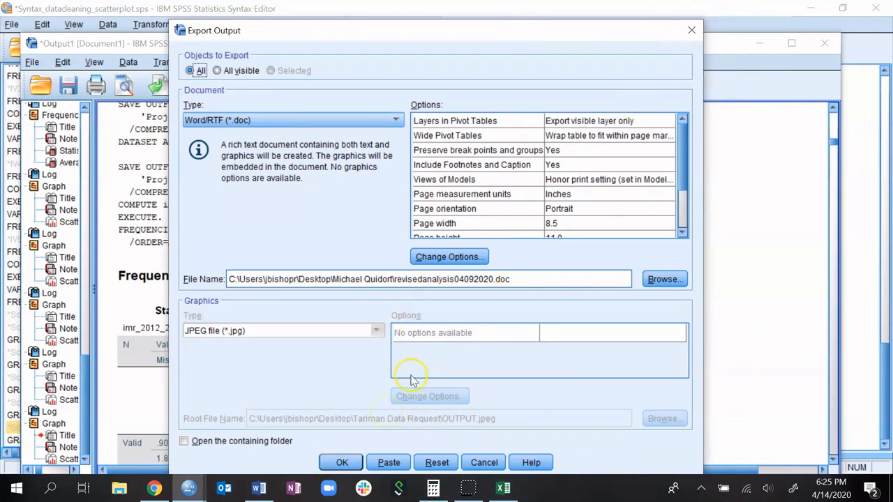
{"action": "left_click", "coordinate": [335, 458]}
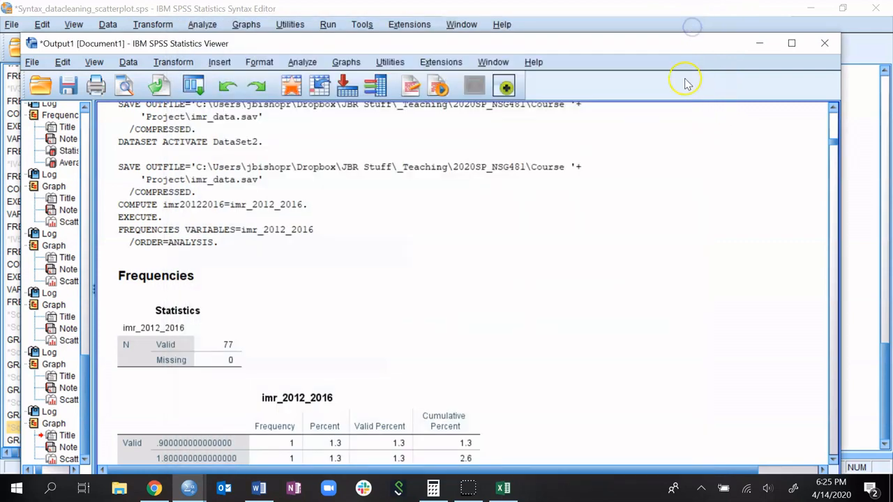
{"action": "left_click", "coordinate": [548, 157]}
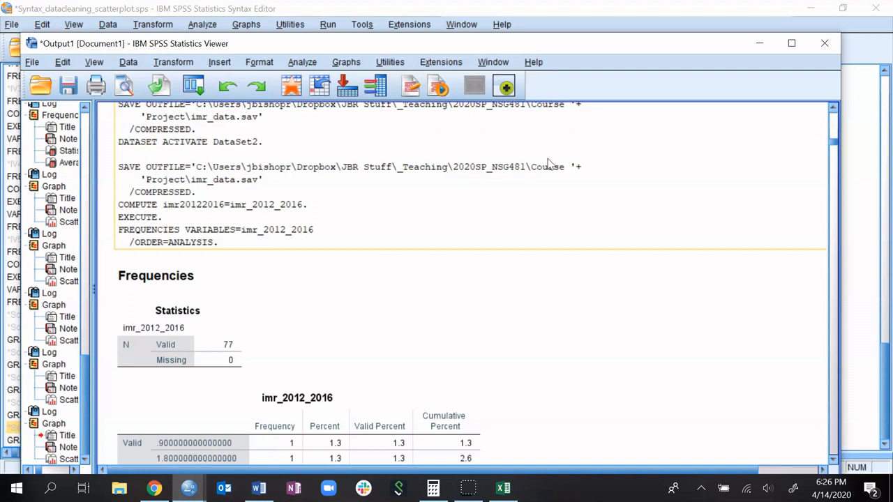
Return to the syntax file Syntax_datacleaning_scatterplot.sps and save its changes.
{"action": "left_click_drag", "start_coordinate": [698, 46], "coordinate": [717, 14]}
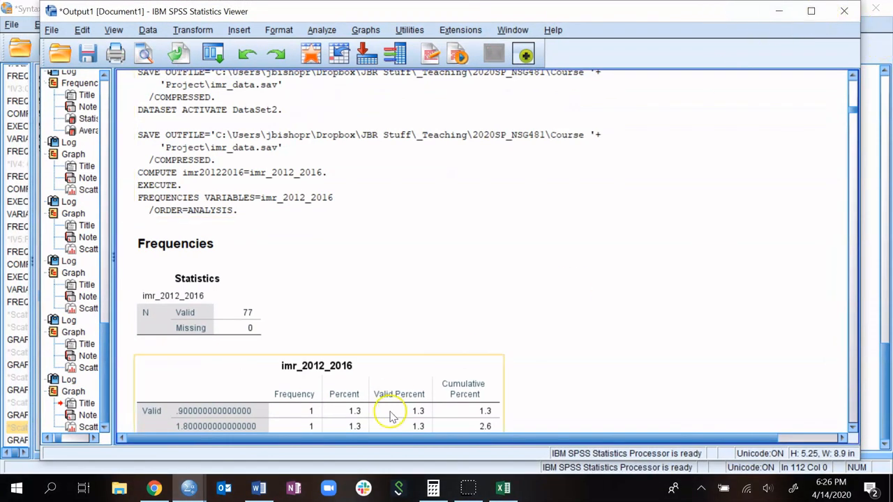
{"action": "mouse_move", "coordinate": [189, 490]}
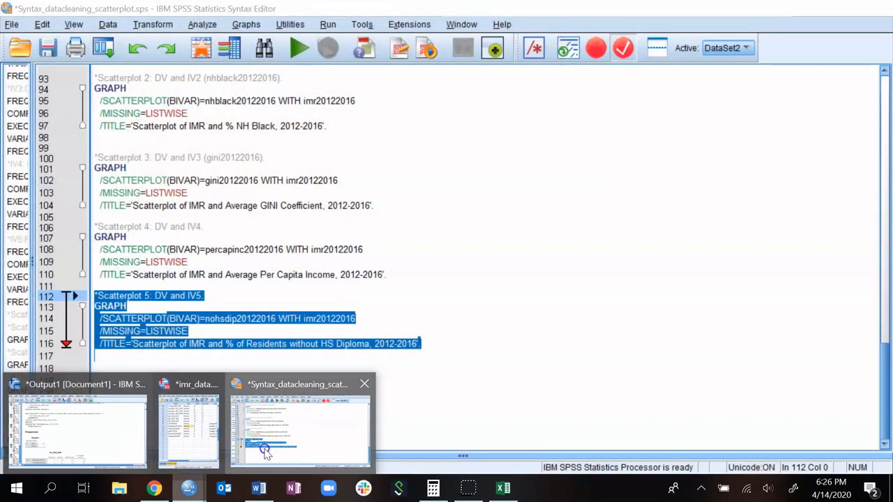
{"action": "left_click", "coordinate": [293, 433]}
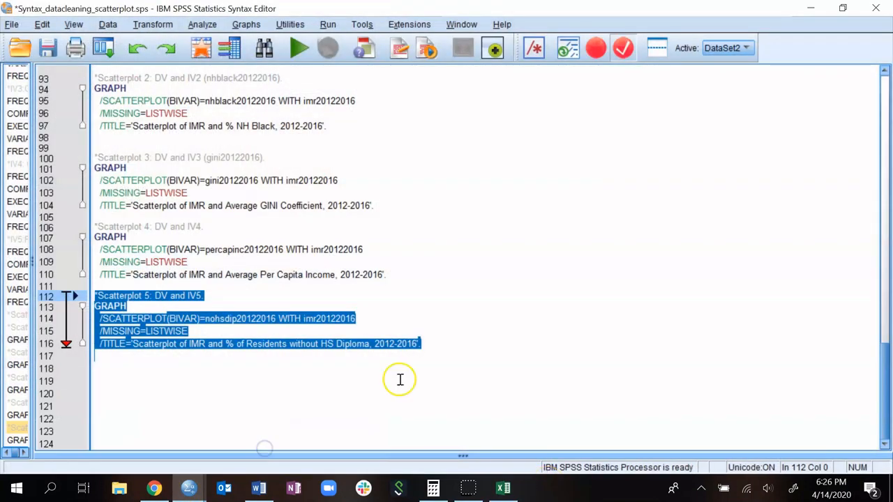
{"action": "left_click", "coordinate": [48, 47]}
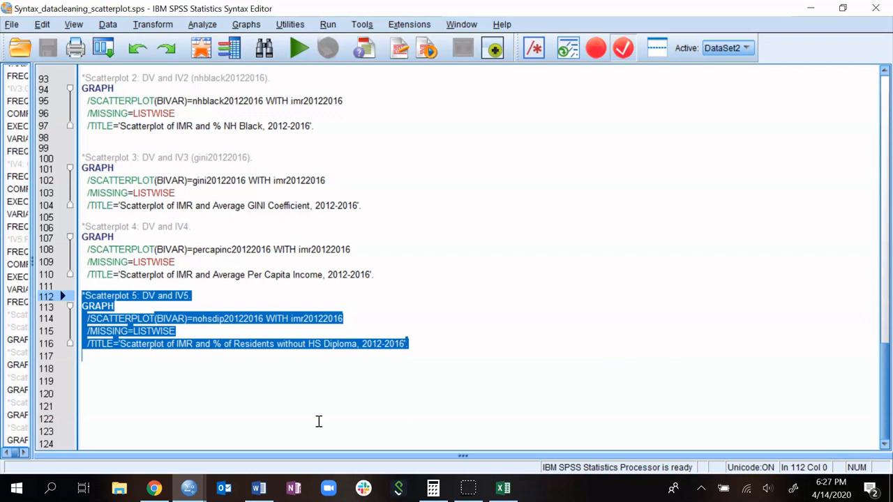
{"action": "left_click", "coordinate": [478, 494]}
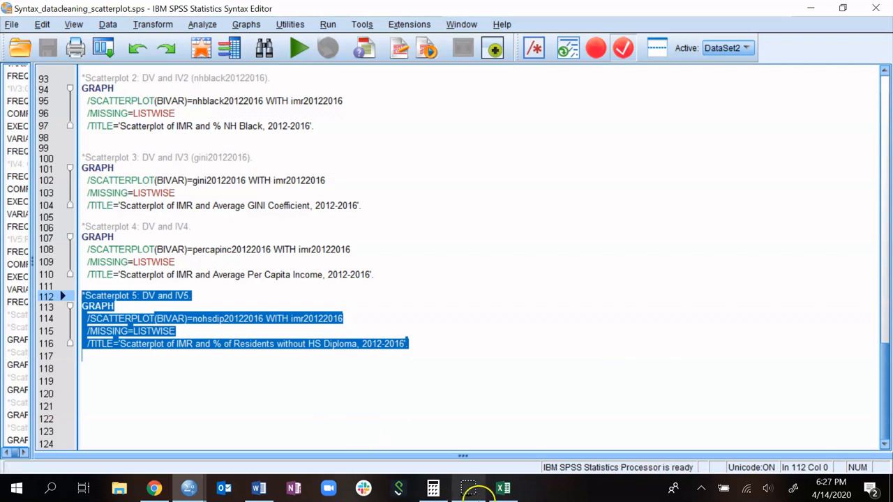
{"action": "mouse_move", "coordinate": [476, 494]}
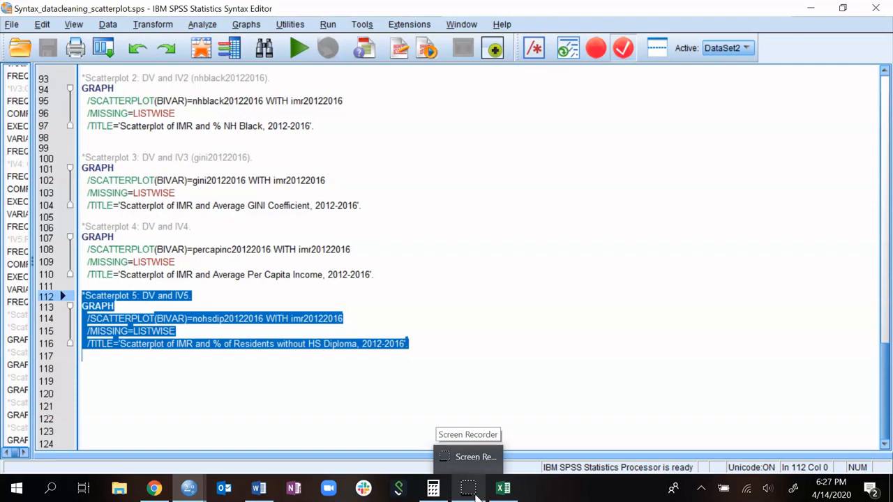
{"action": "left_click", "coordinate": [475, 494]}
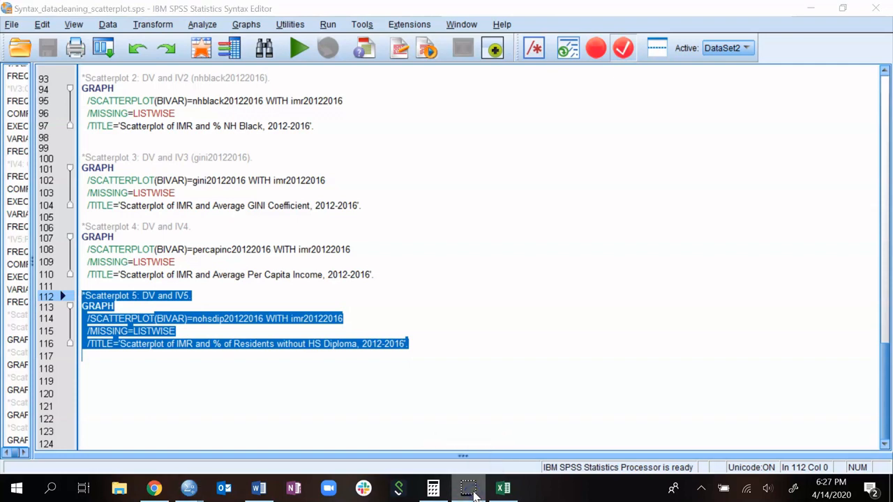